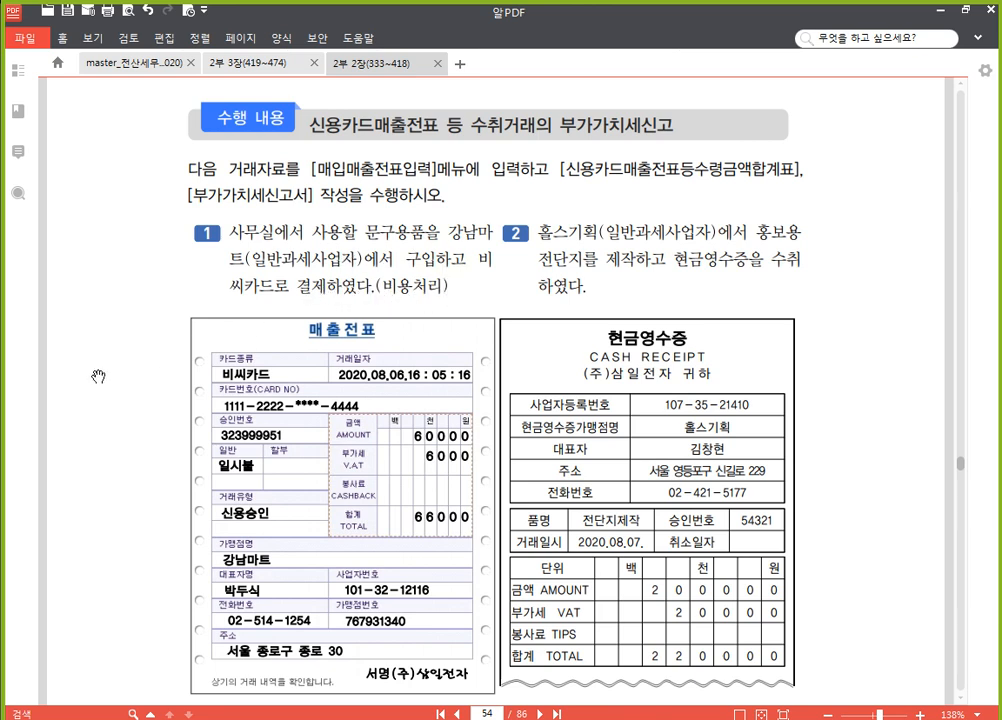
Switch to the accounting program and start an August line for day 06 with tax type 57 (카과) in 매입매출전표입력
scroll(96, 375, "down", 2)
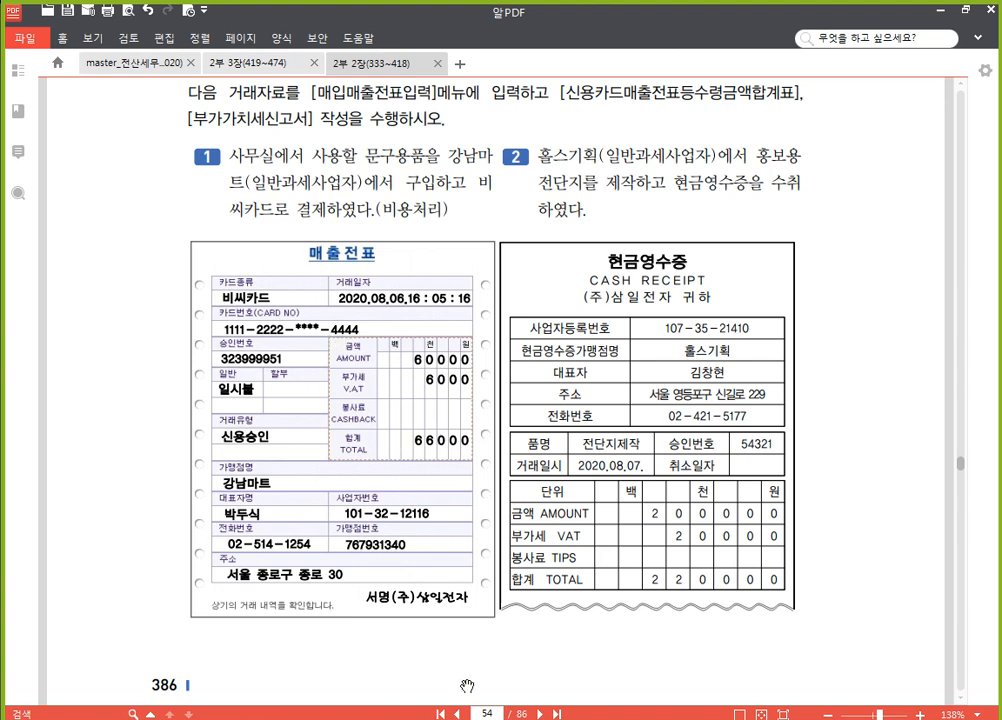
key("alt+Tab")
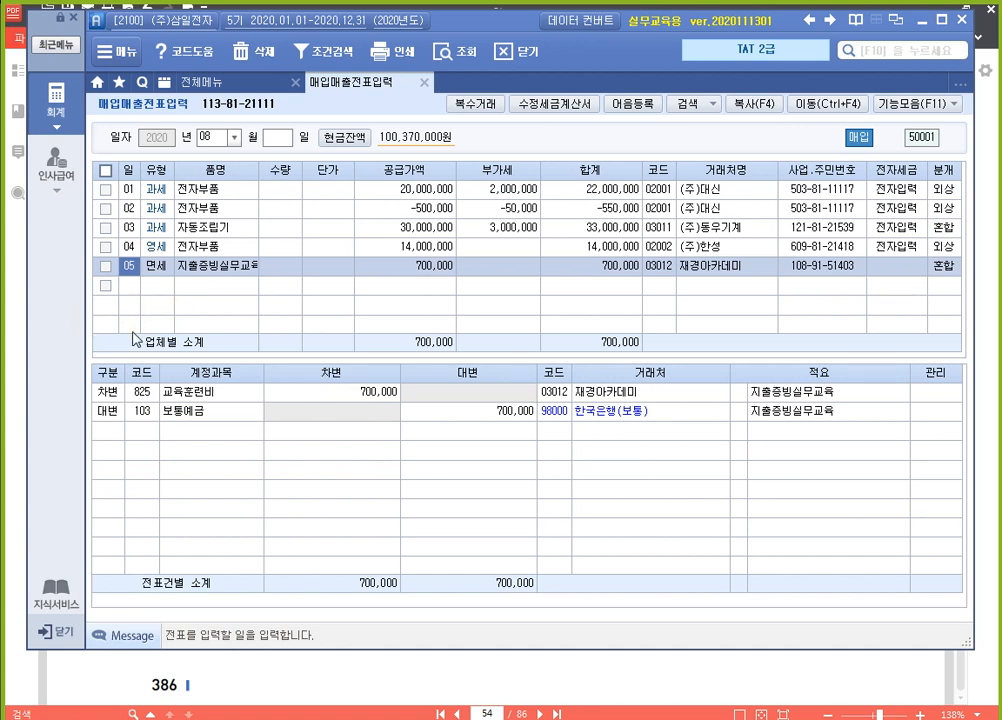
left_click(131, 288)
type("06")
key("Return")
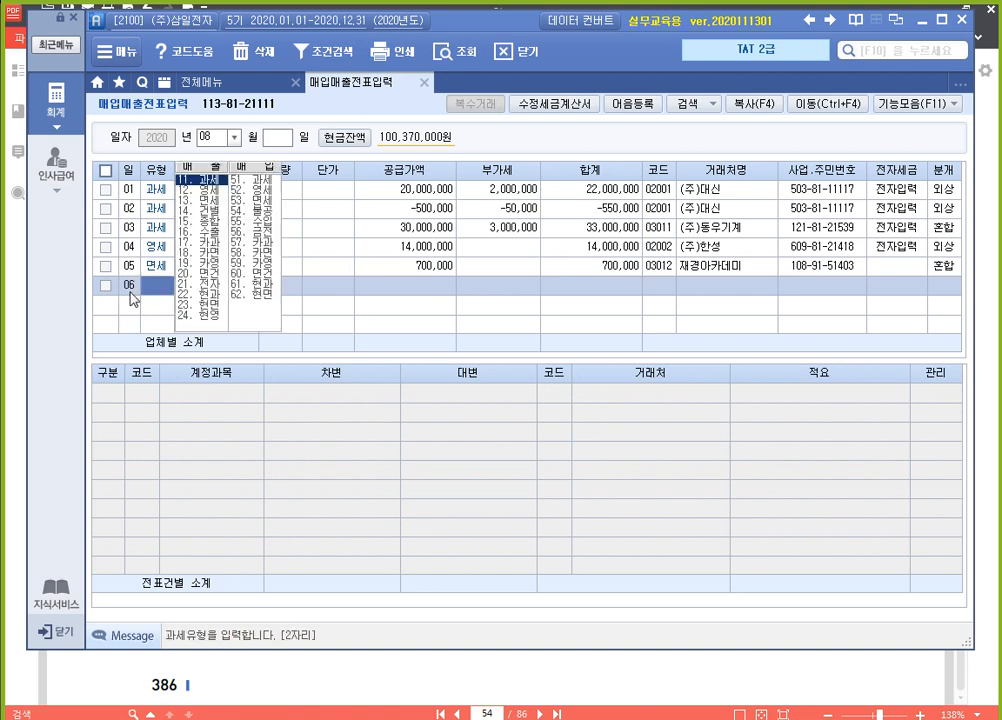
type("57")
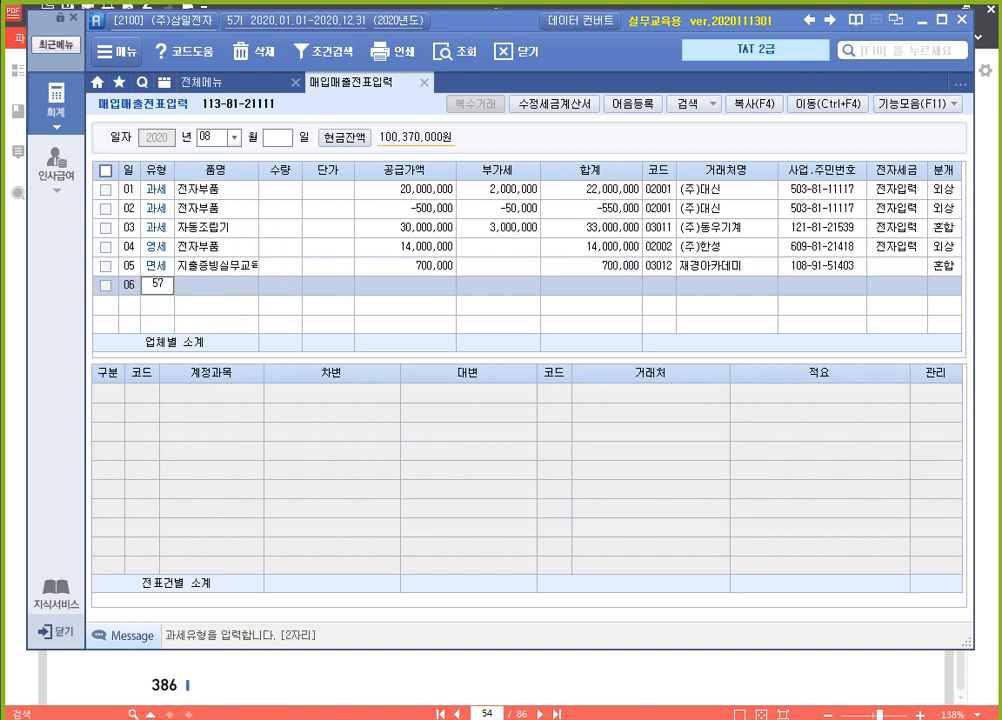
key("Return")
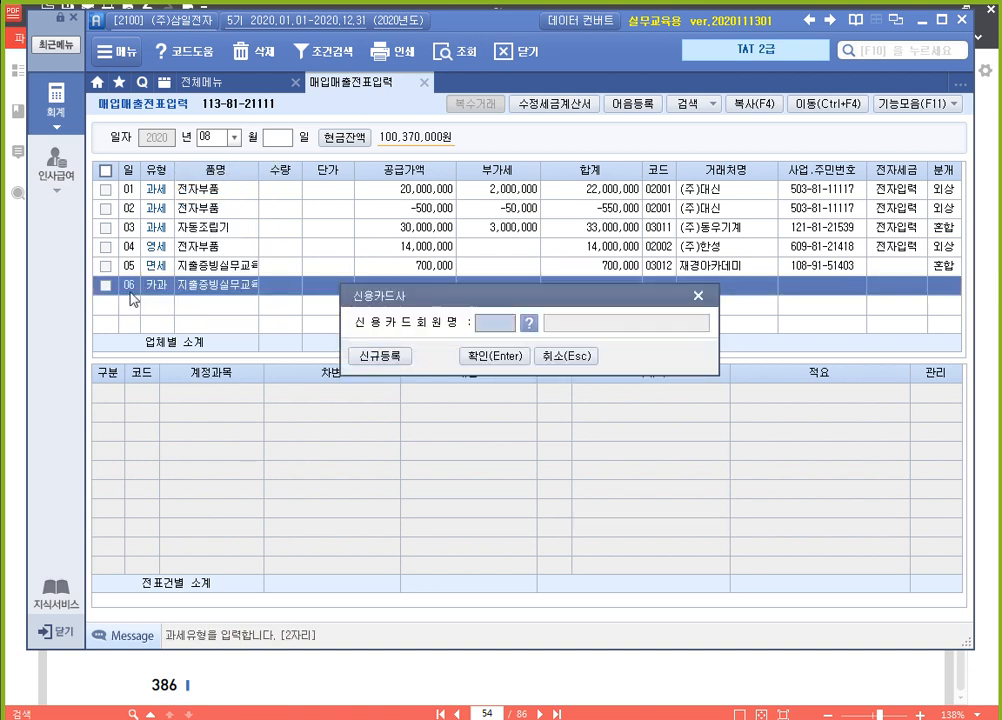
Assign 비씨카드 (99800) as the credit card company for the day 06 entry
key("F2")
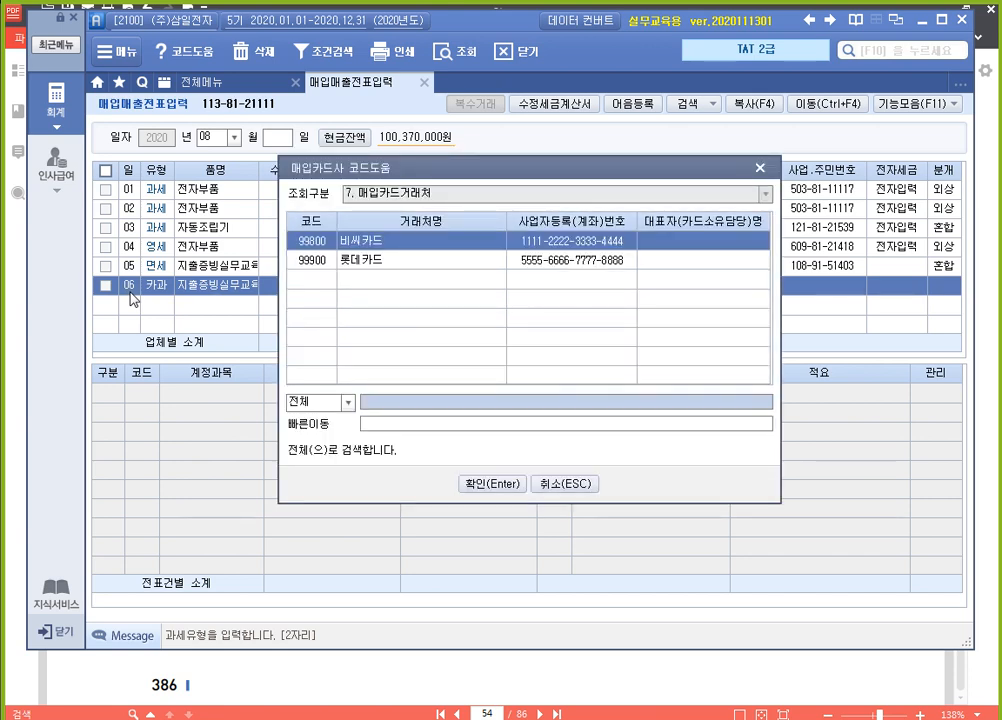
key("Return")
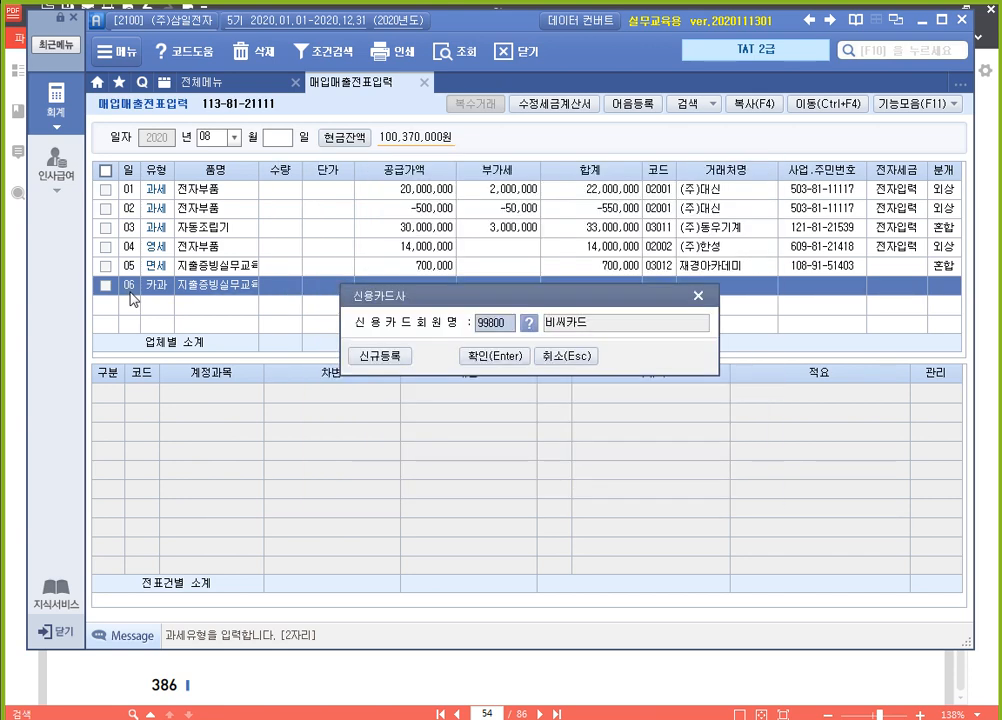
key("Return")
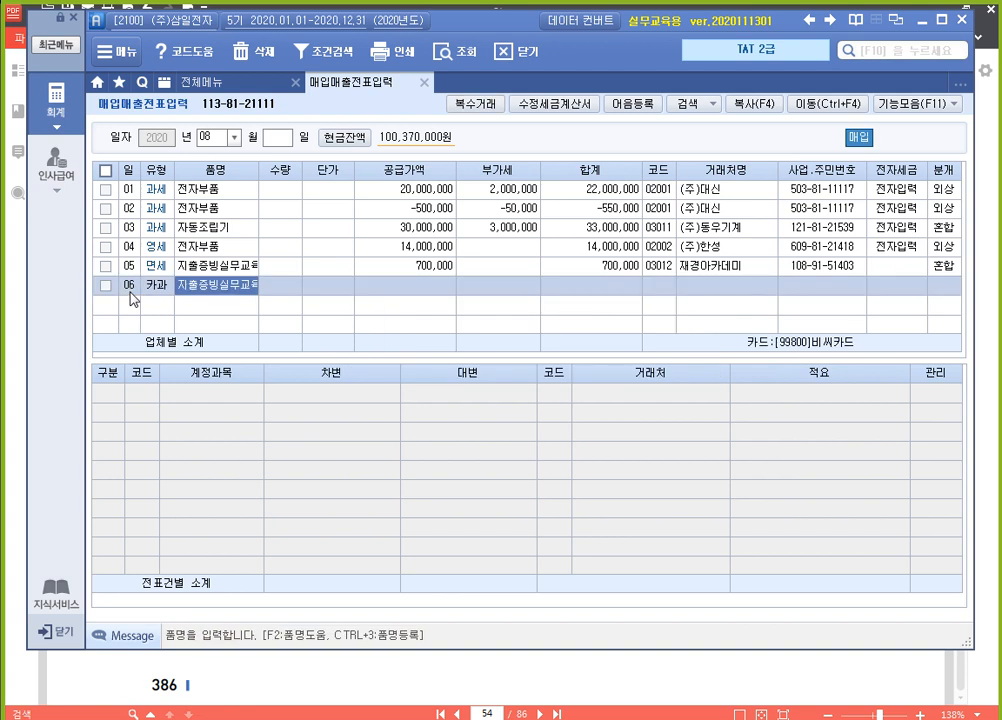
Enter 문구용품 as the day 06 item and 66000 as its VAT-inclusive amount in 공급가액
type("문구용품")
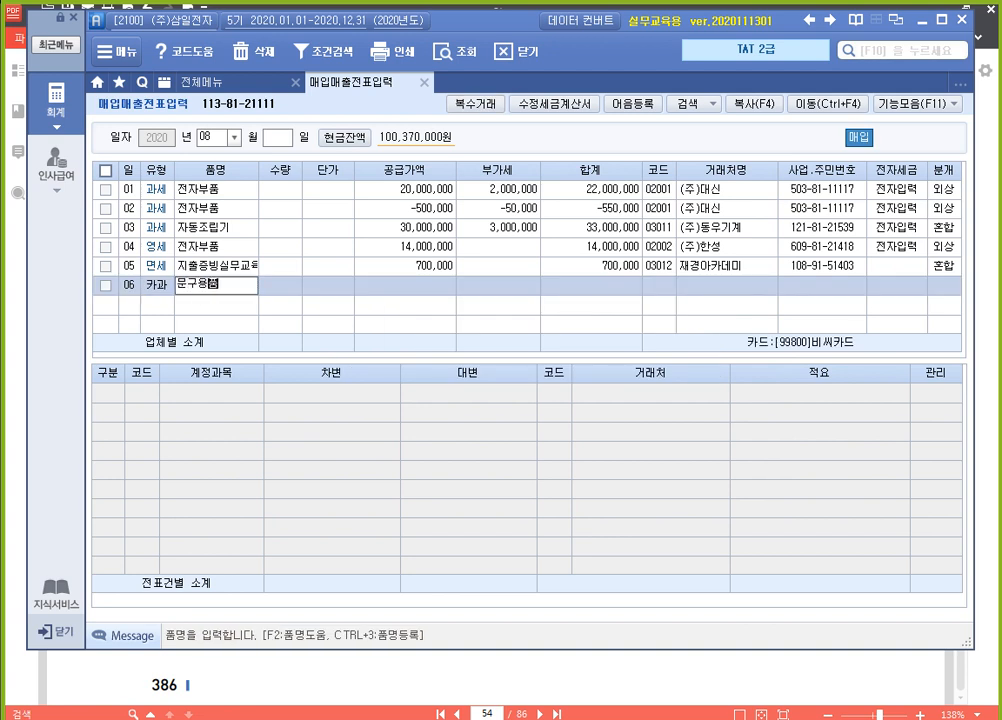
key("Return")
key("Return")
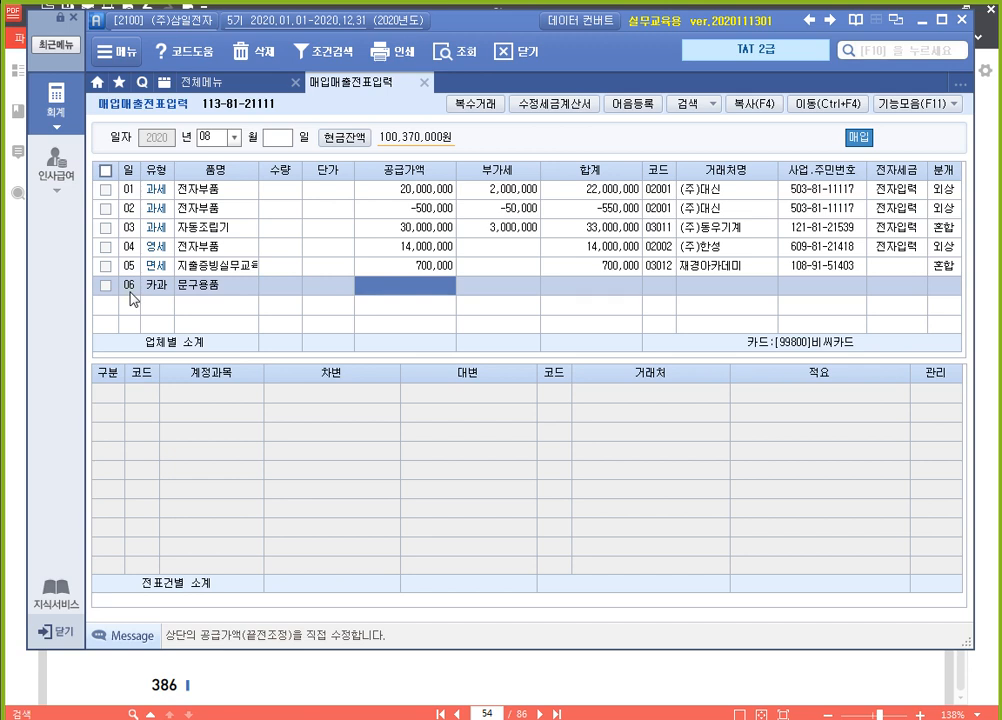
type("660000")
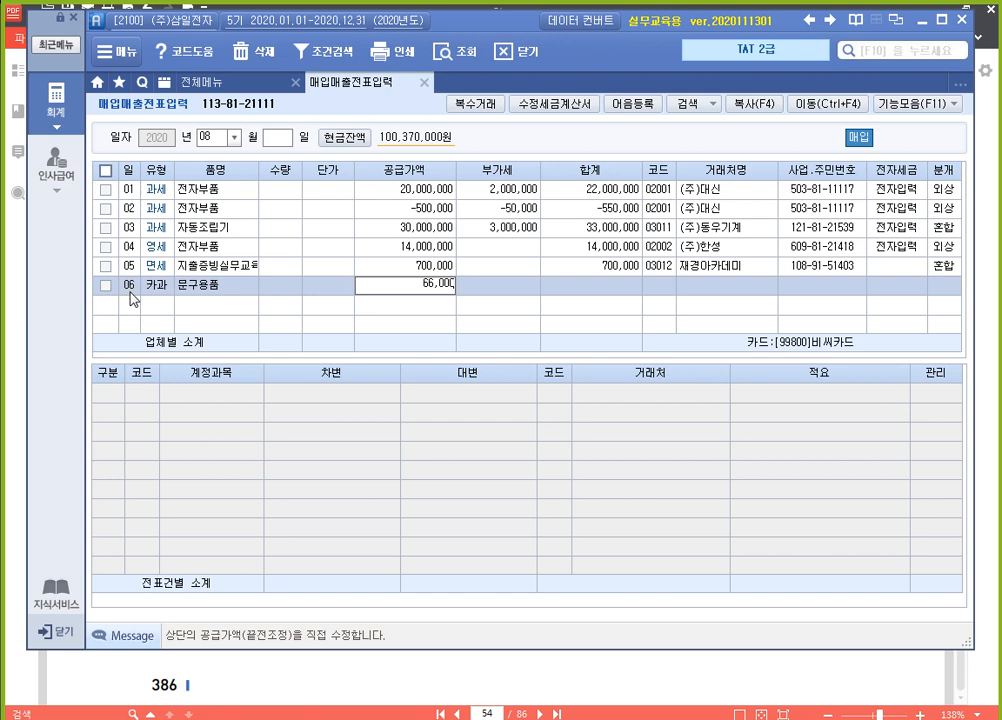
key("Return")
key("Return")
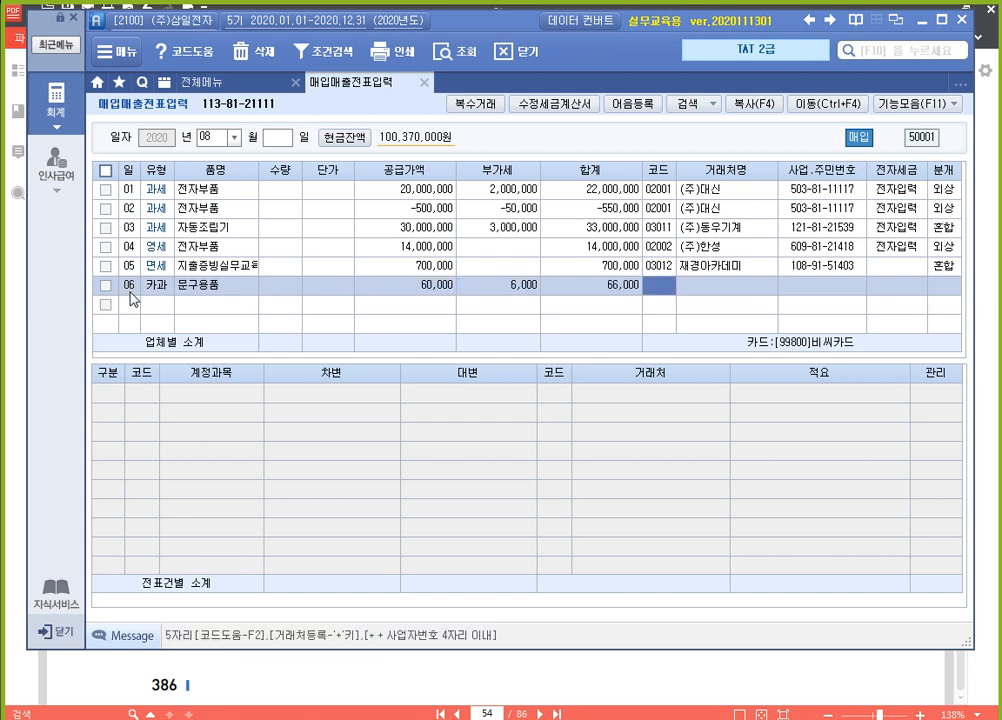
Look up 강남 and set 강남마트 (03006) as the vendor of the 문구용품 entry, leaving 전자세금 empty
type("강남")
key("Return")
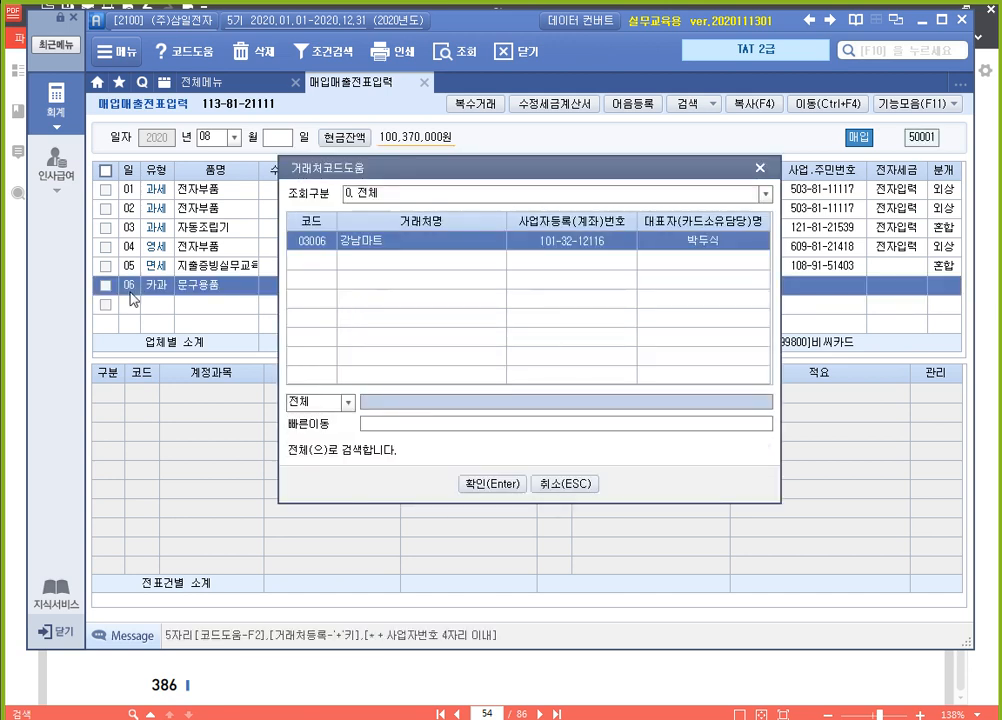
key("Return")
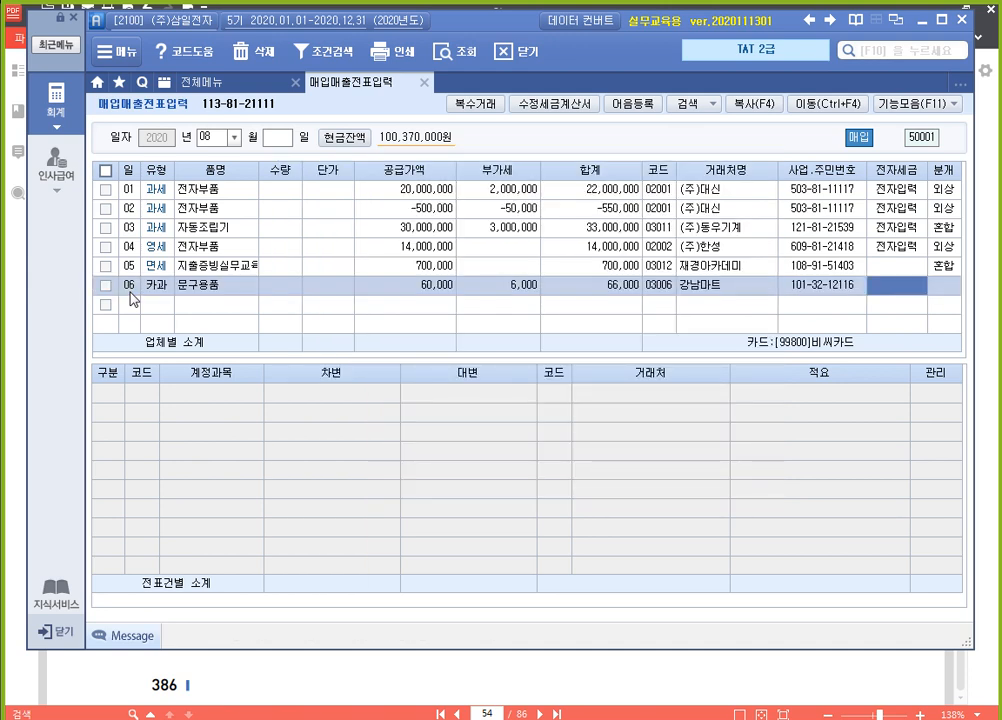
key("Return")
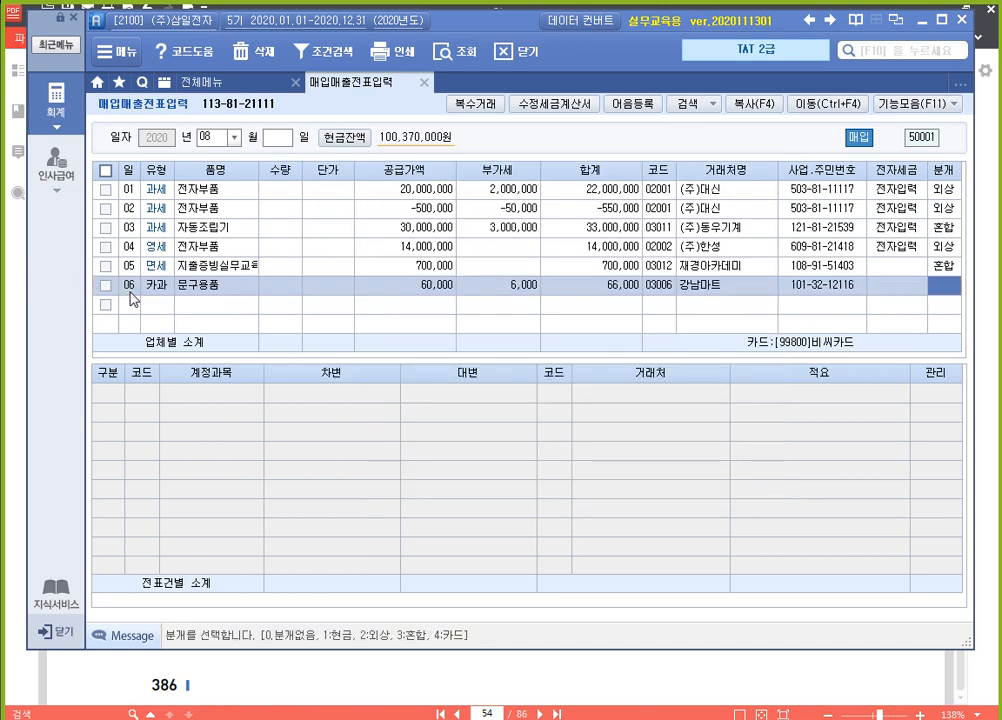
Set the 문구용품 entry's journal type to 4 (카드) and its 60,000 debit account to 830 소모품비
type("4")
key("Return")
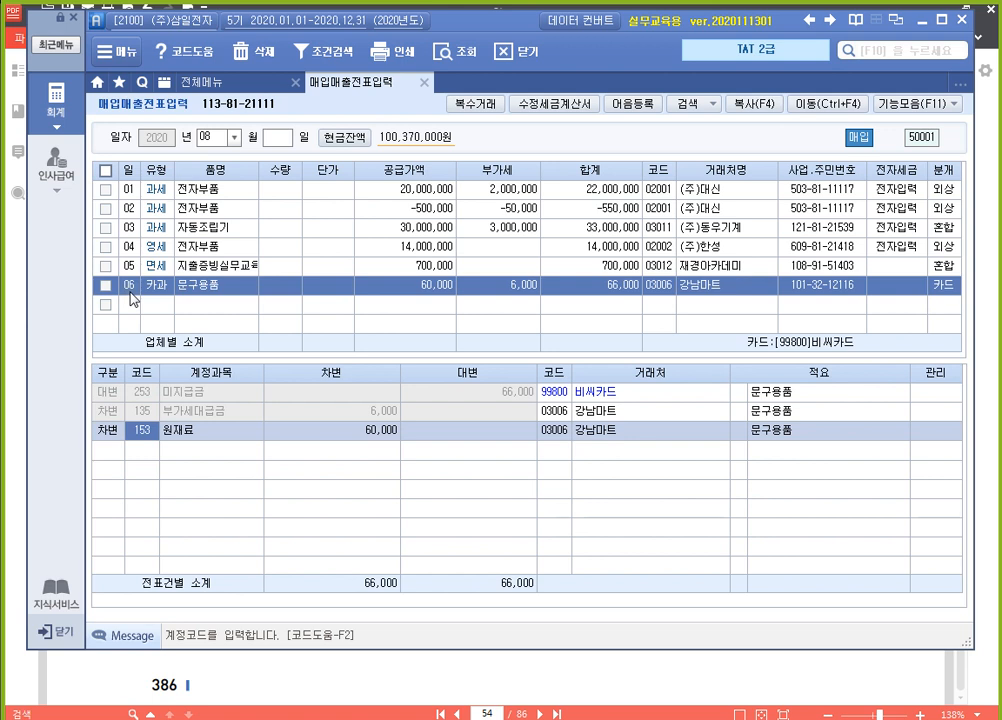
type("소모")
key("Return")
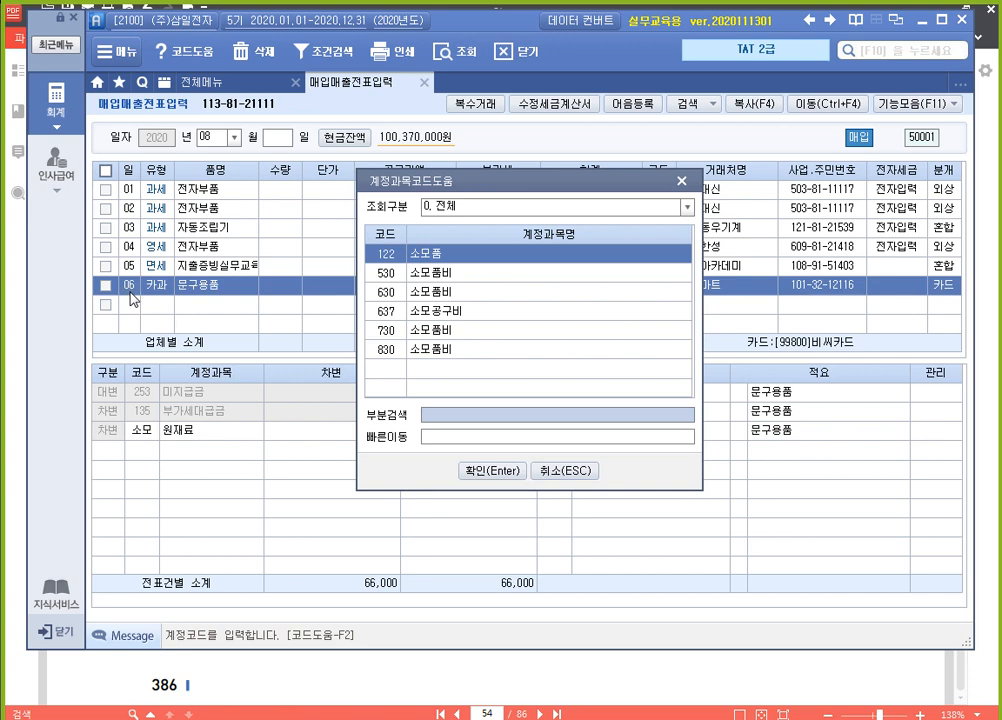
key("End")
key("Return")
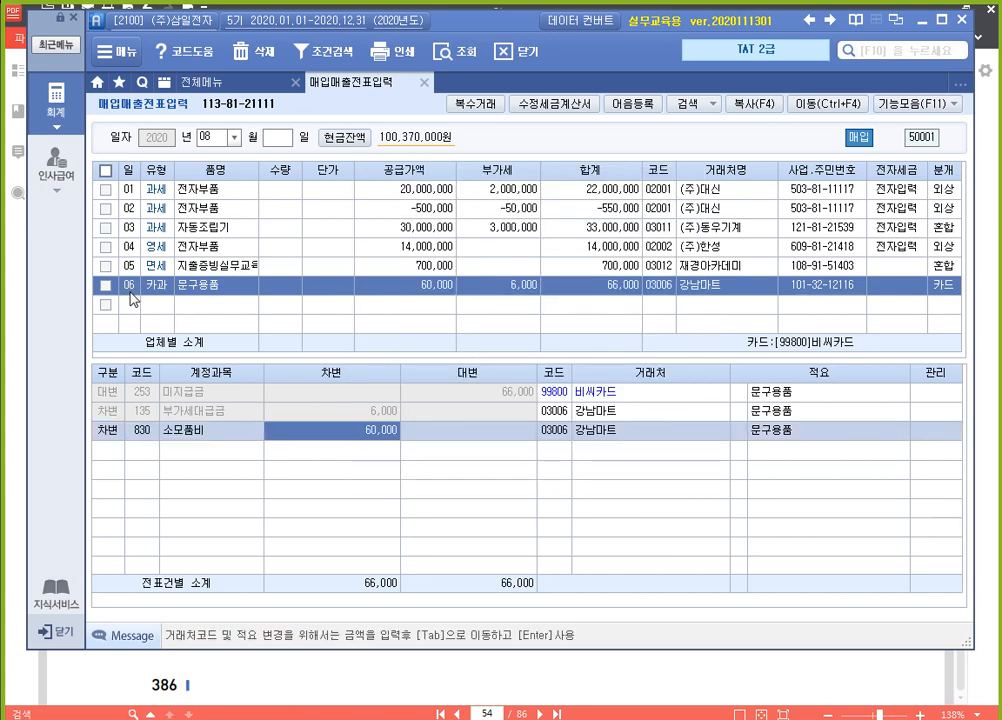
left_click(131, 291)
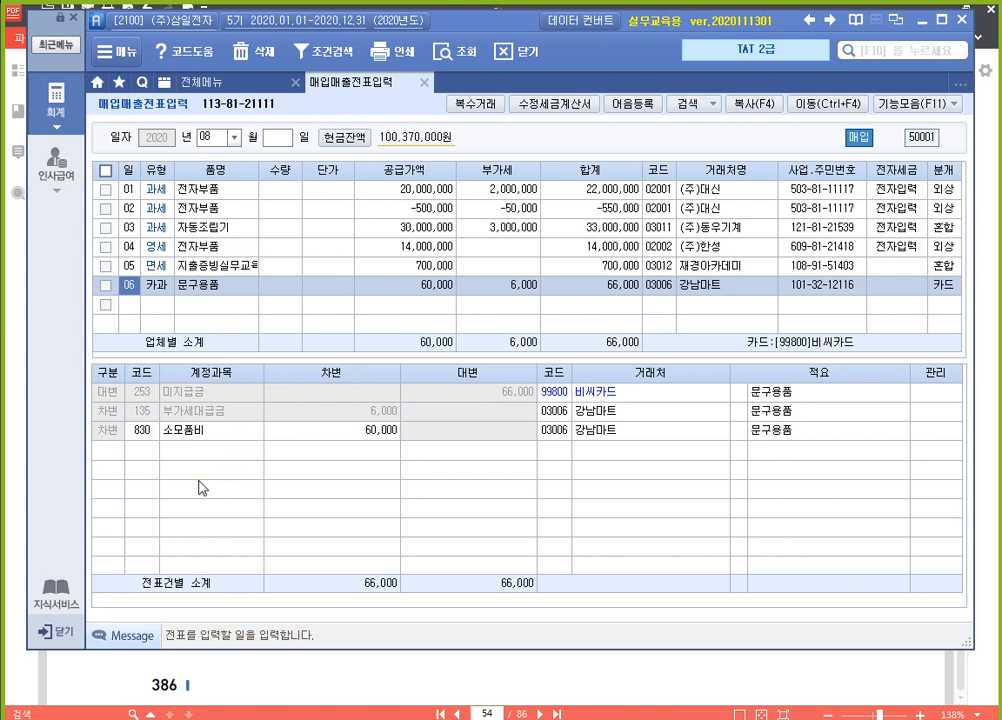
Check the 홀스기획 cash receipt in the PDF, and start a line for day 07 with tax type 61 (현과) in 매입매출전표입력
left_click(418, 668)
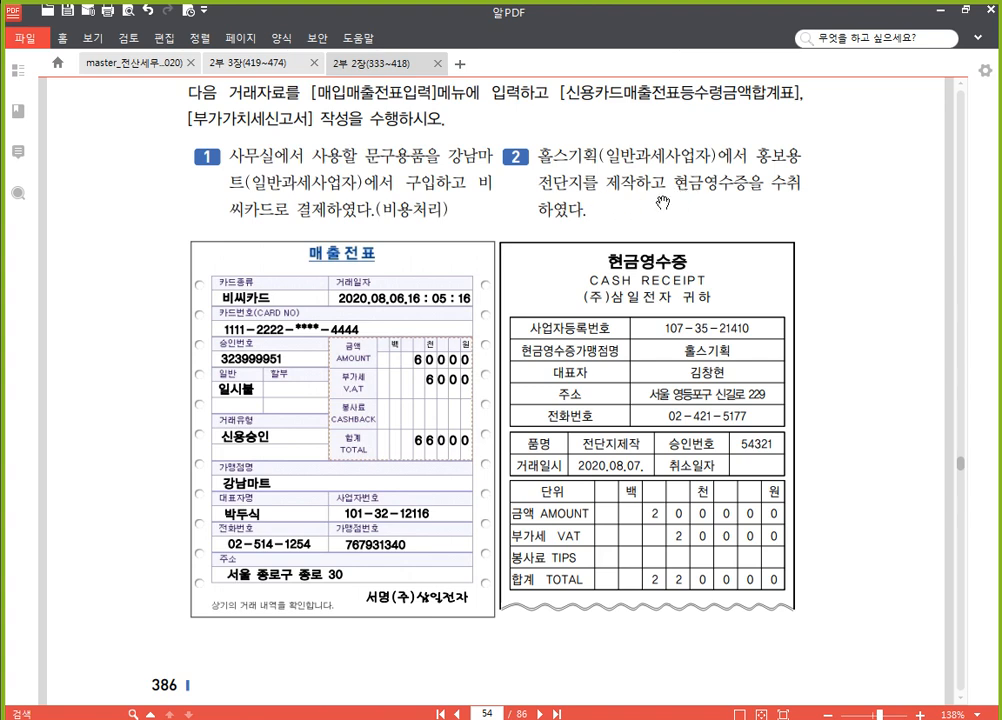
left_click_drag(861, 392, 866, 367)
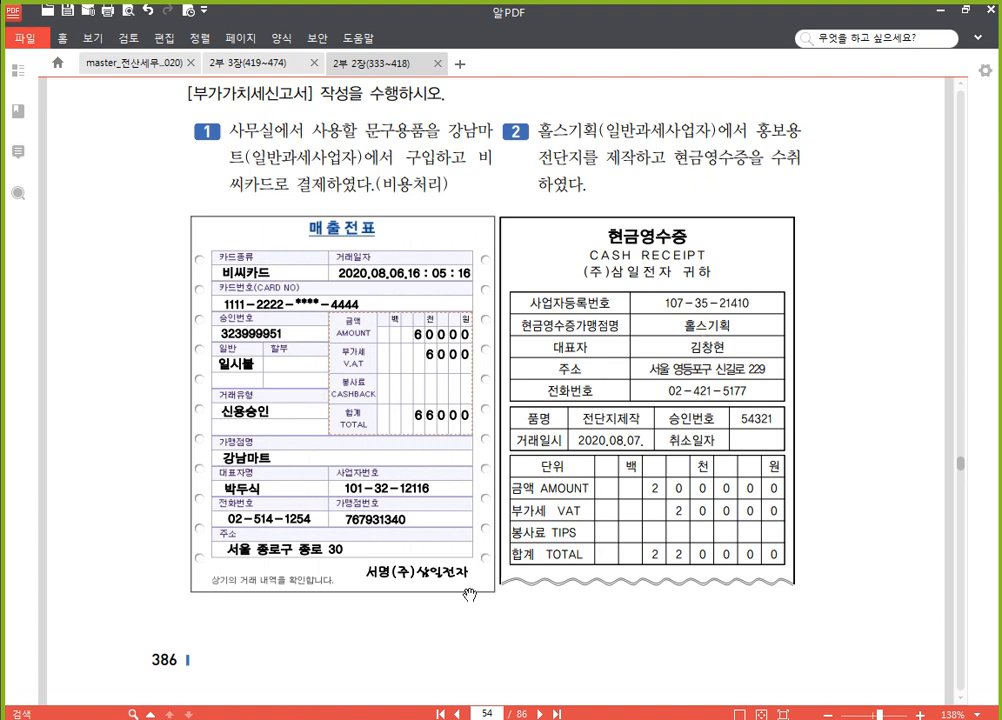
left_click(440, 719)
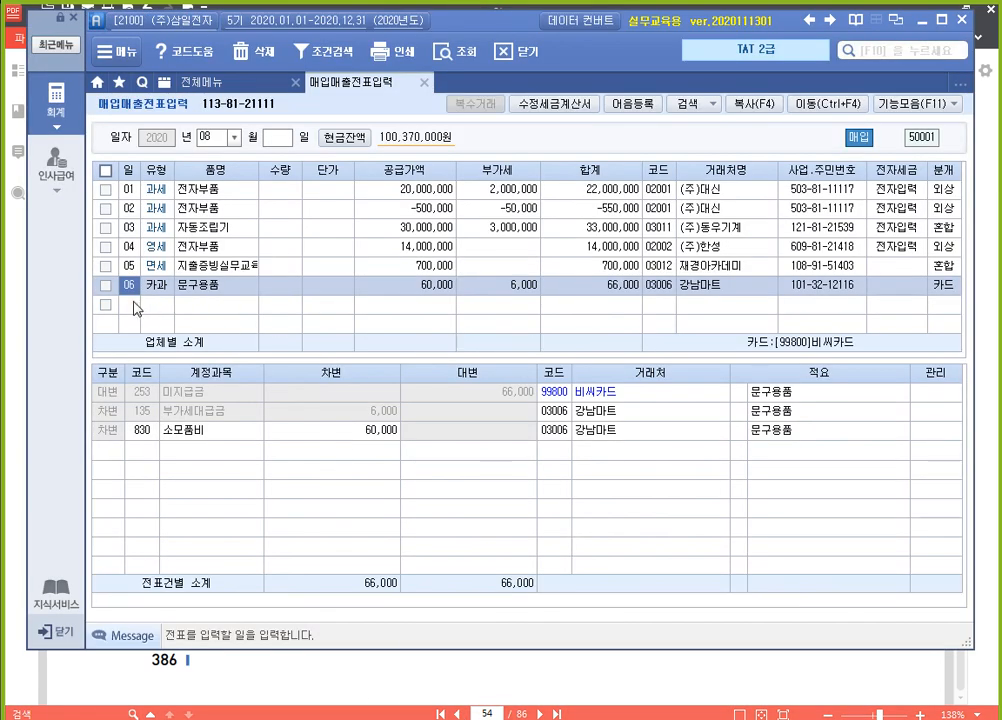
left_click(135, 306)
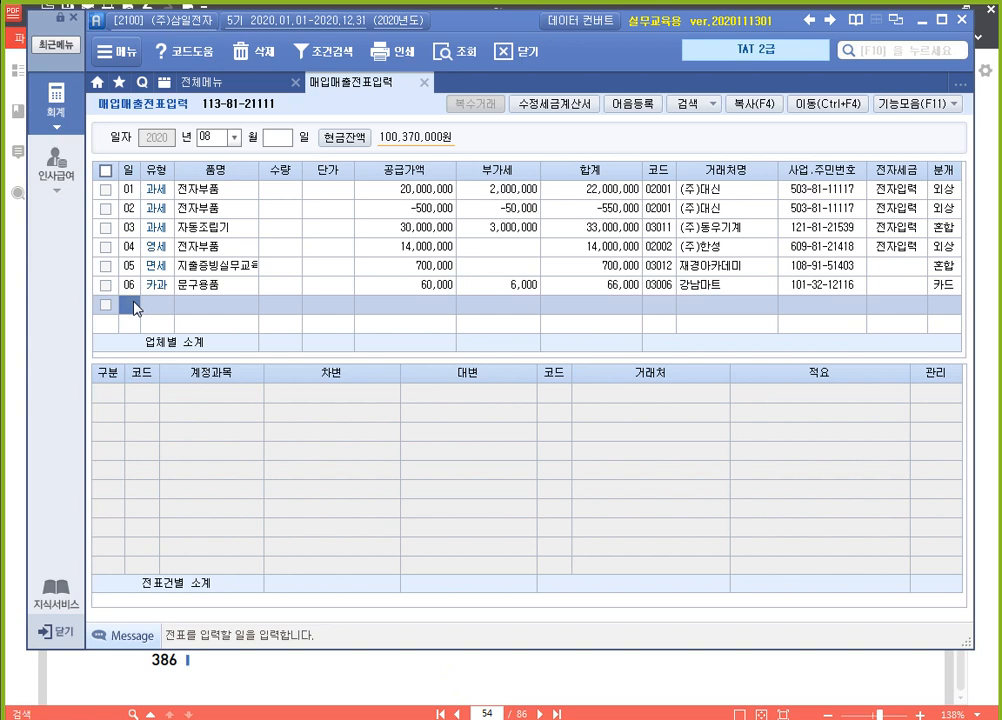
type("07")
key("Return")
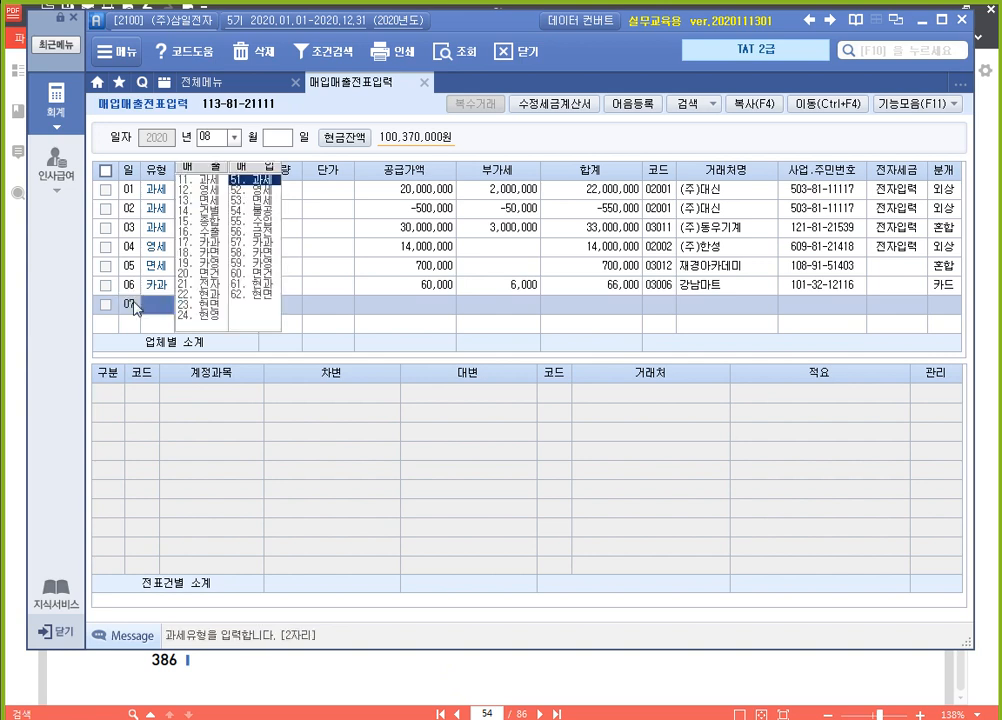
type("61")
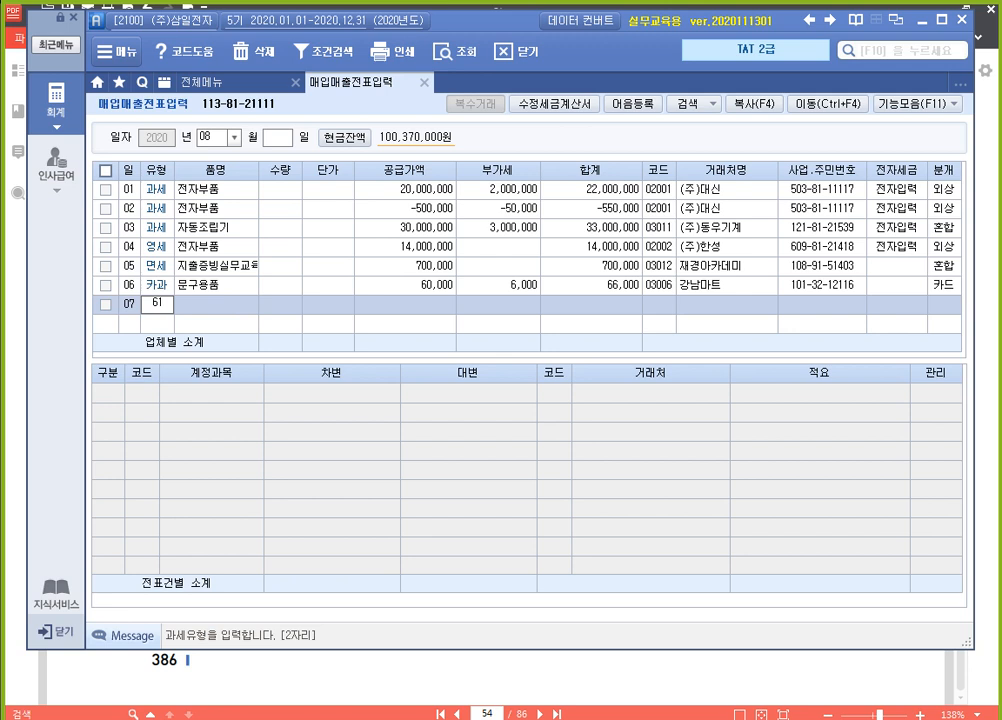
key("Return")
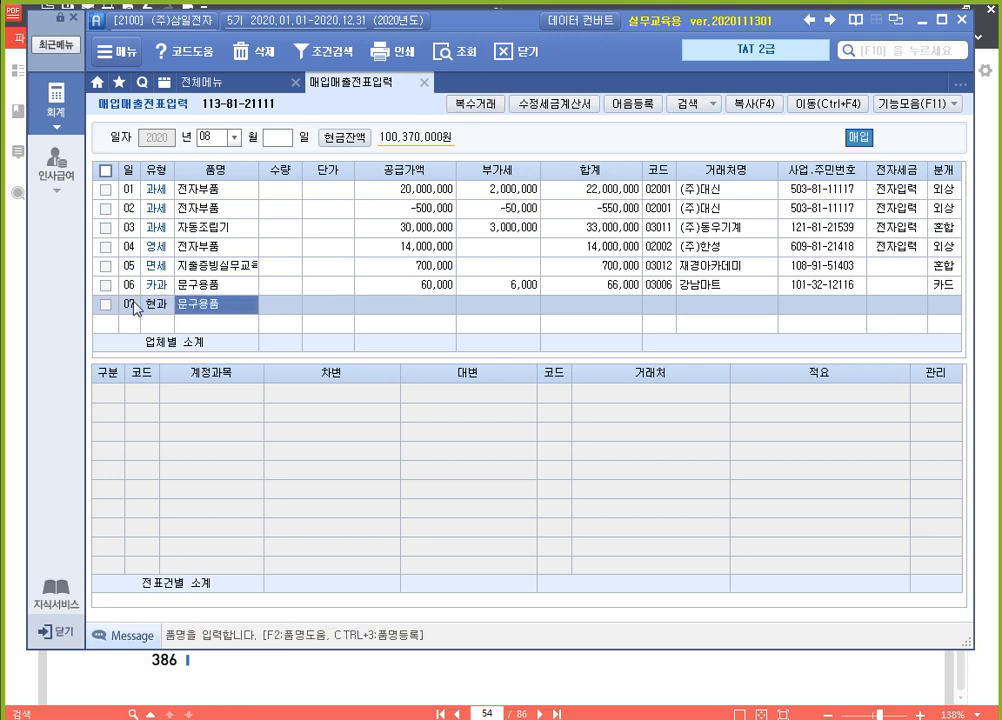
Enter 홍보용 전단지 as the day 07 item and 220000 as its VAT-inclusive amount in 공급가액
type("홍보용 전")
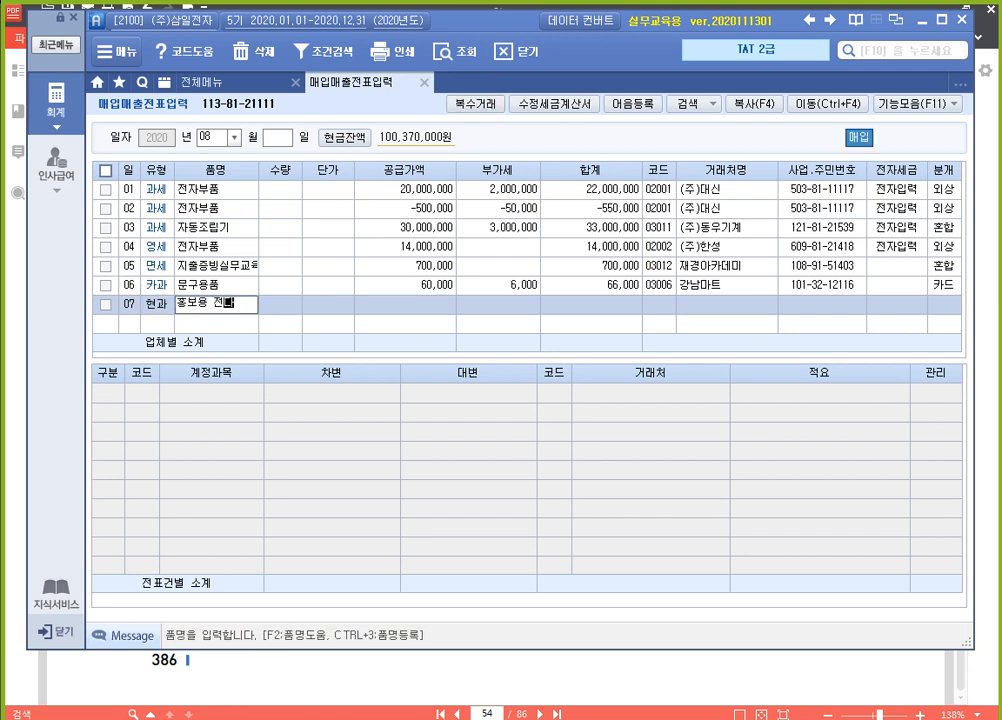
type("단지")
key("Return")
key("Return")
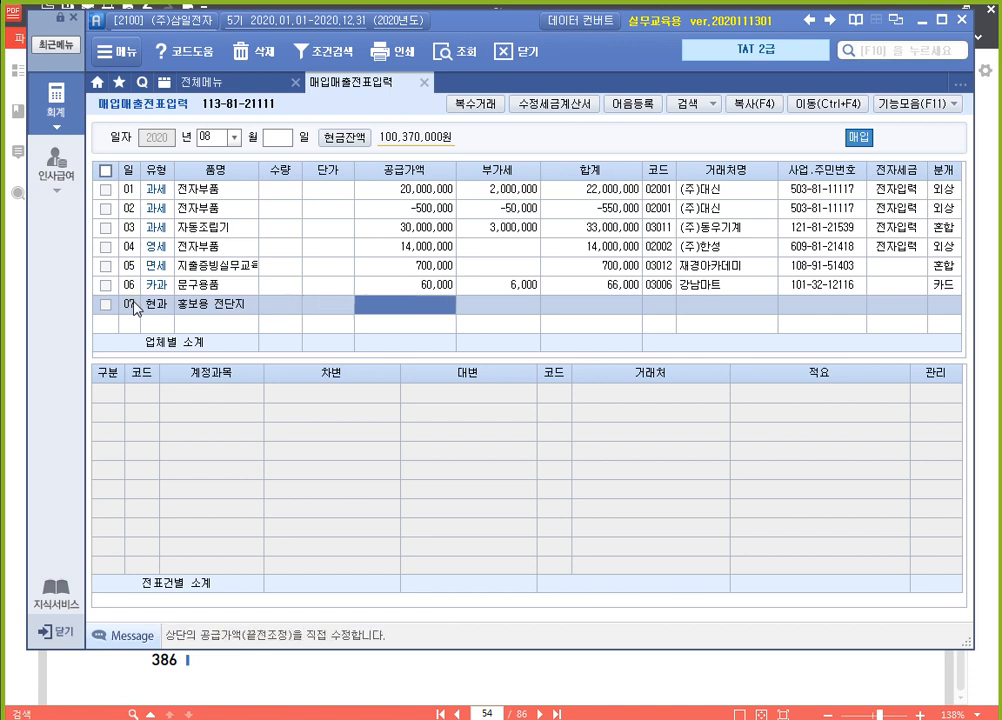
type("2200000")
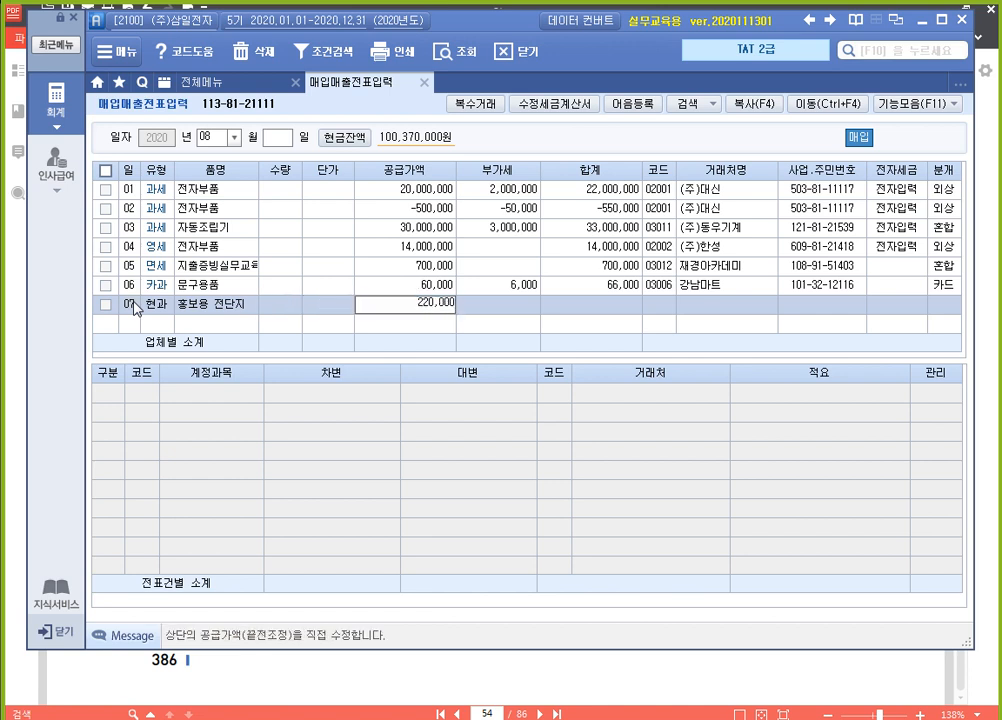
key("Return")
key("Return")
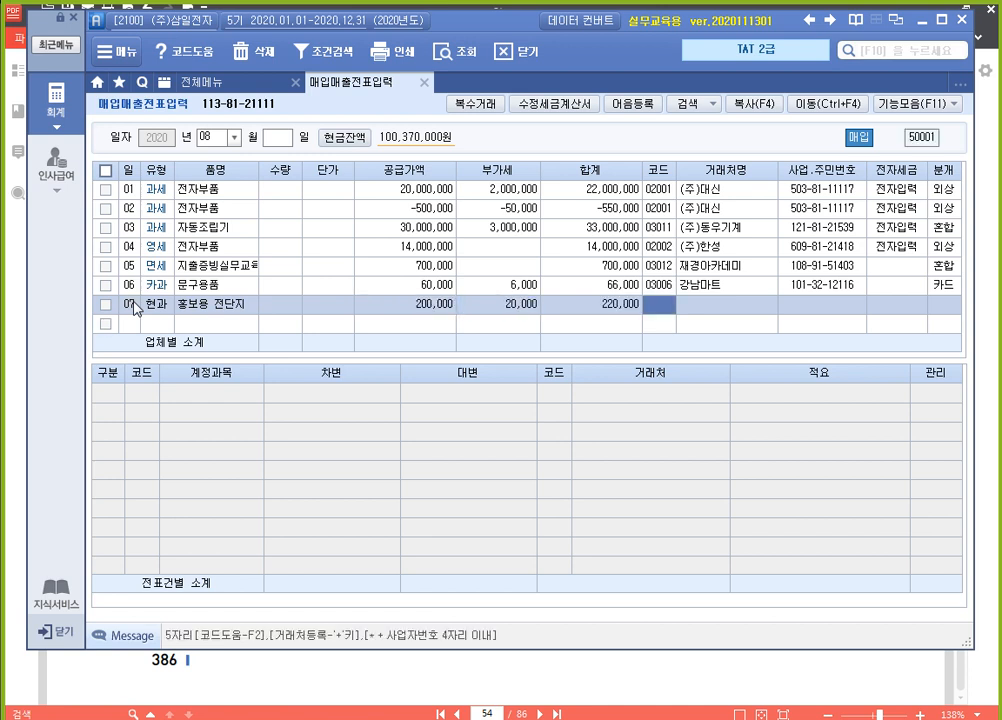
Look up 홀스 and set 홀스기획 (03003) as the vendor of the 홍보용 전단지 entry, leaving 전자세금 empty
type("홀스")
key("Return")
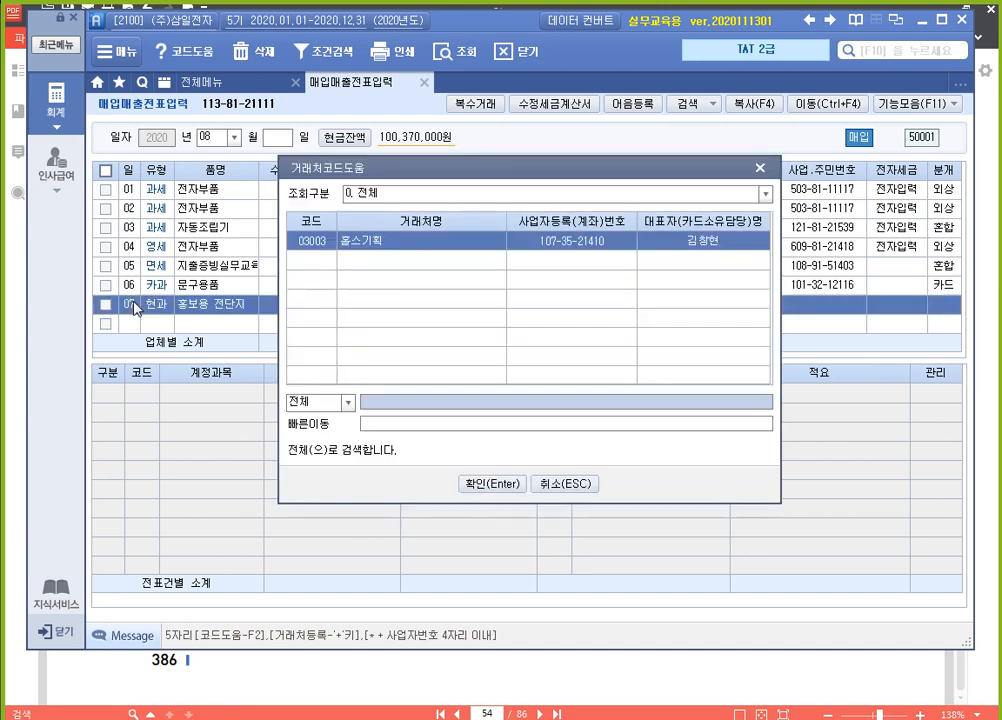
key("Return")
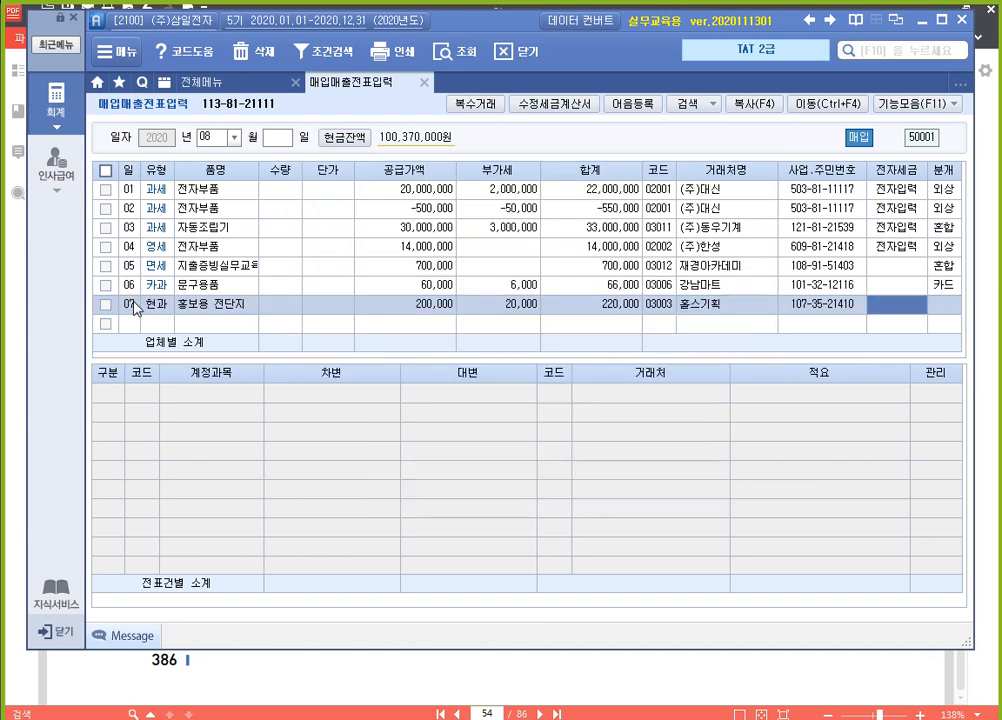
key("Return")
Set the 홍보용 전단지 entry's journal type to 1 (현금) and its 200,000 expense account to 833 광고선전비
type("1")
key("Return")
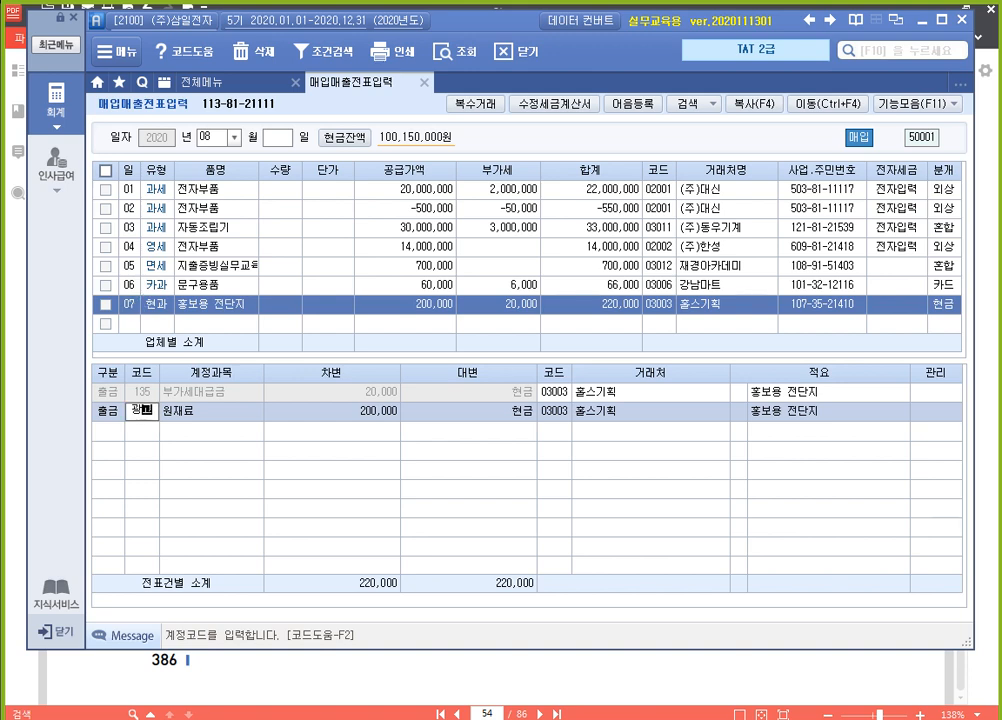
type("광고")
key("Return")
key("Down")
key("Return")
key("Return")
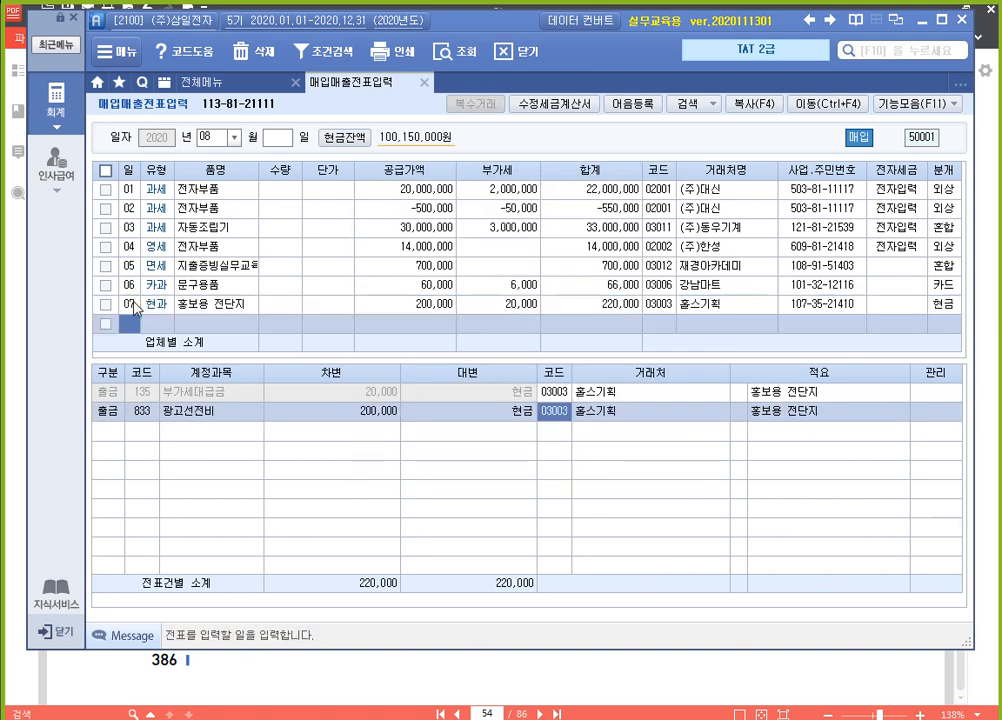
key("Up")
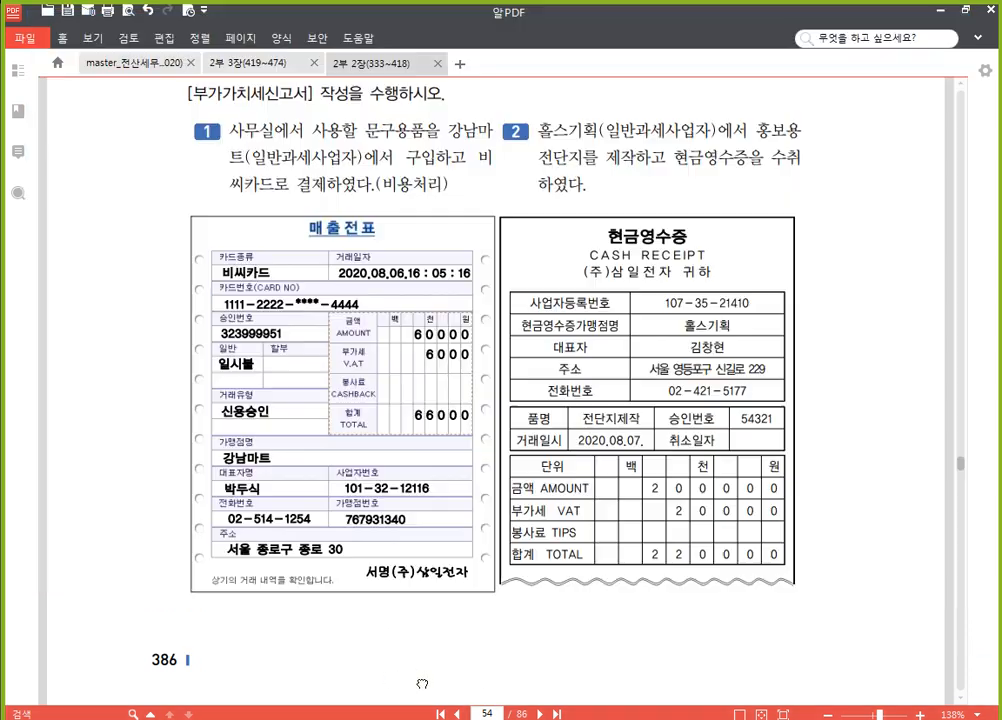
Switch from the PDF to the accounting program and open 신용카드매출전표등 수령금액 합계표(갑)
left_click(400, 684)
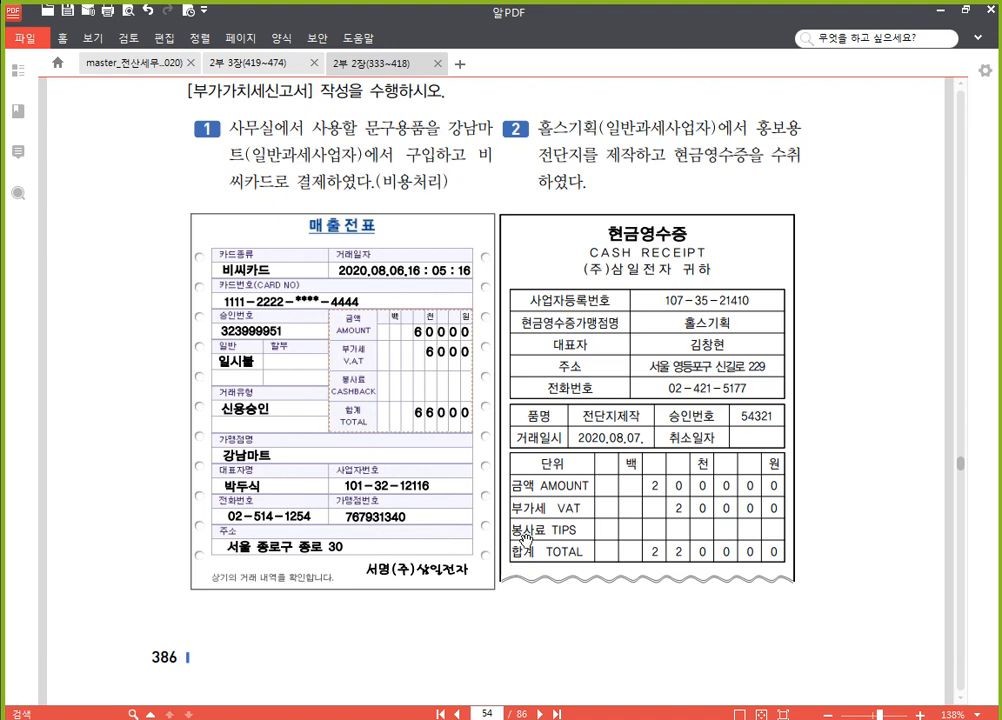
left_click(384, 718)
left_click(217, 83)
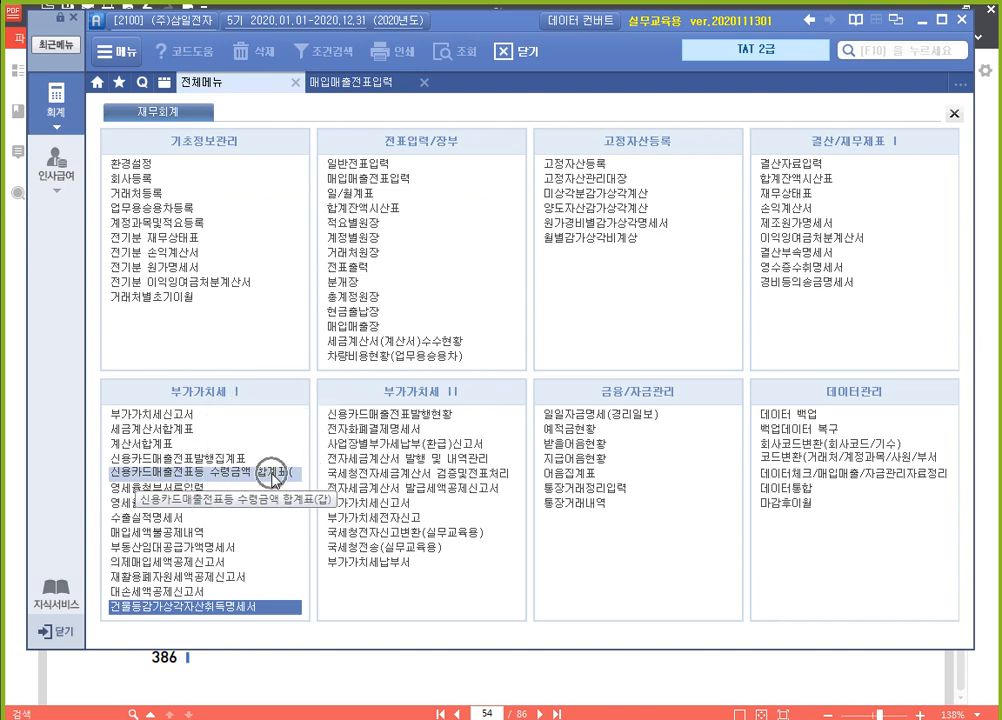
key("ctrl")
key("ctrl")
key("ctrl")
key("ctrl")
key("ctrl")
key("ctrl")
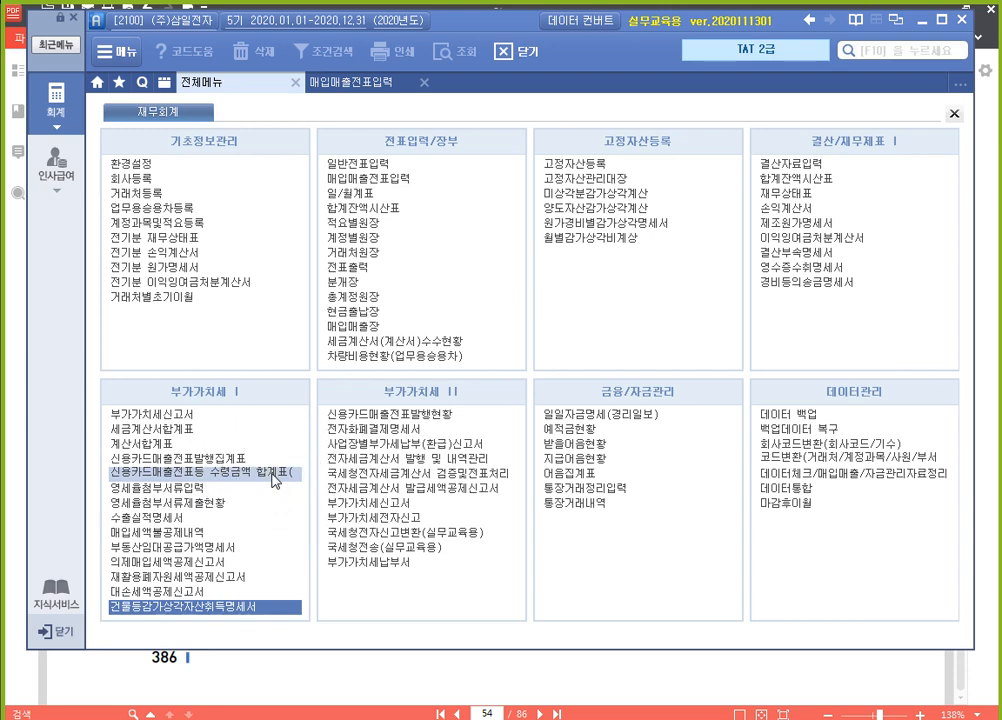
left_click(275, 478)
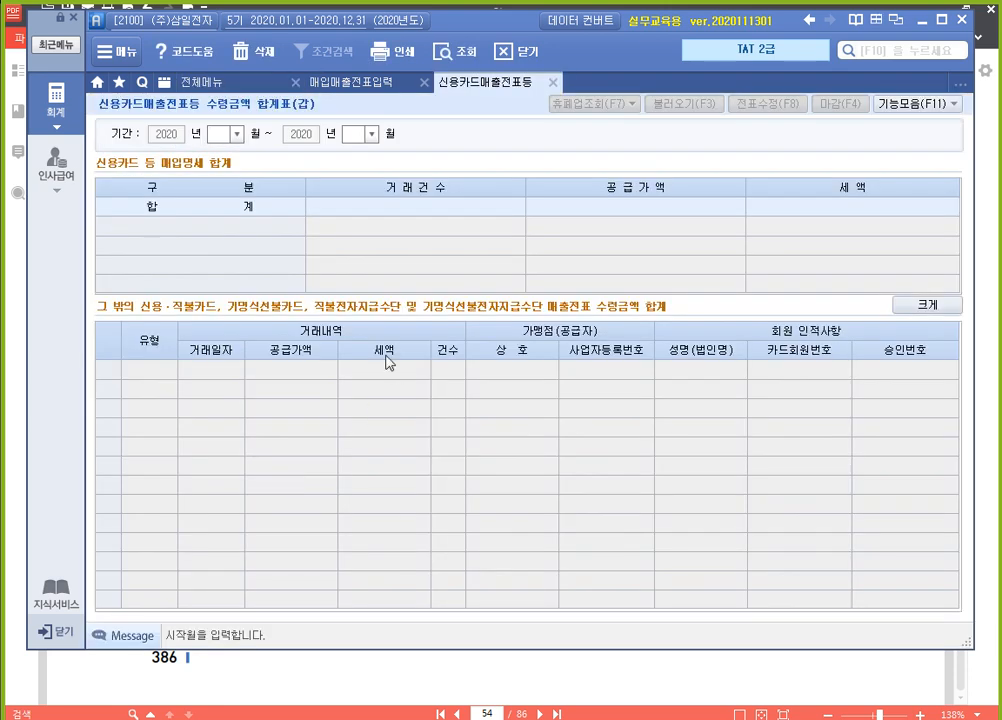
Load the 신용카드매출전표등 수령금액 합계표 for months 07 to 09 of 2020 and close it after review
type("07")
key("Return")
type("09")
key("Return")
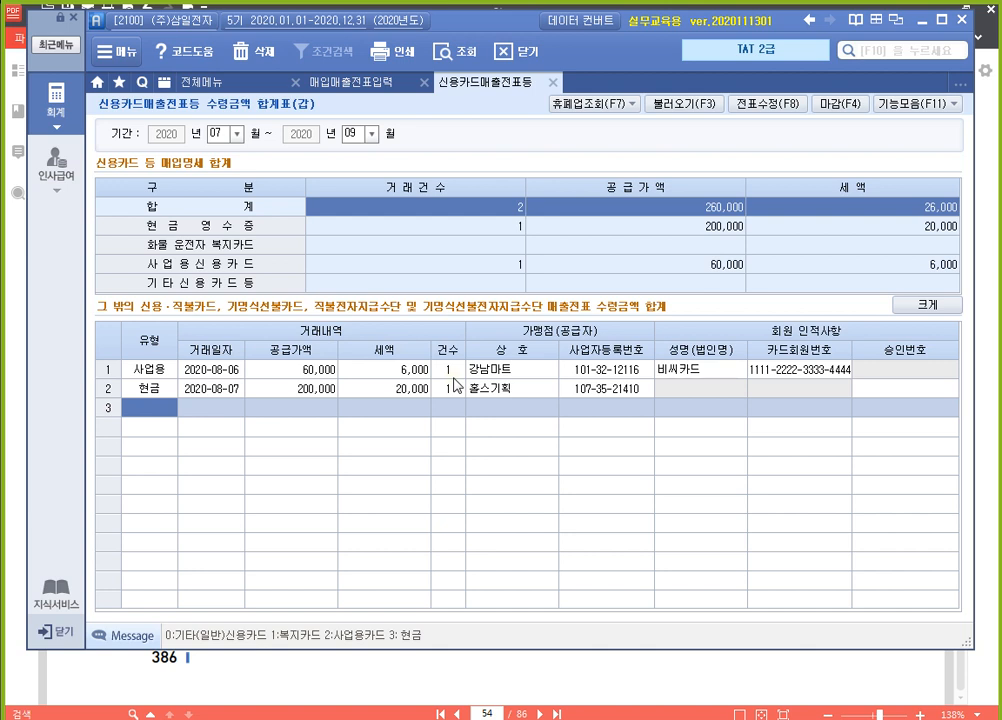
left_click(553, 81)
Check the 인천세관 전자수입세금계산서 in the PDF, and start a line for day 08 with tax type 55 (수입) in 매입매출전표입력
left_click(678, 680)
scroll(633, 497, "down", 10)
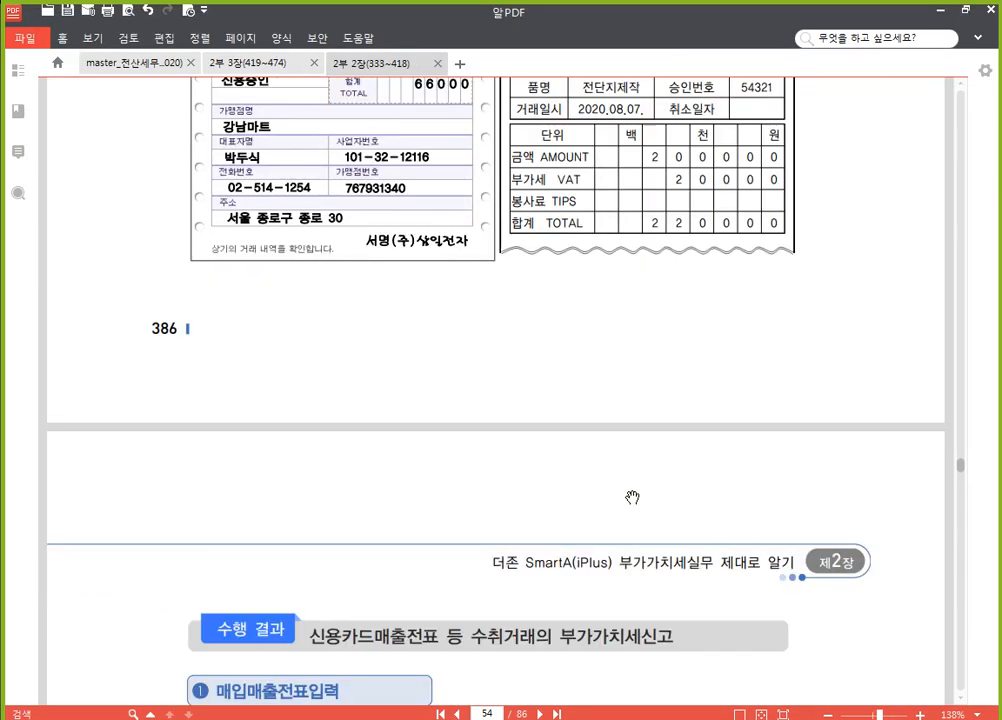
scroll(614, 418, "down", 15)
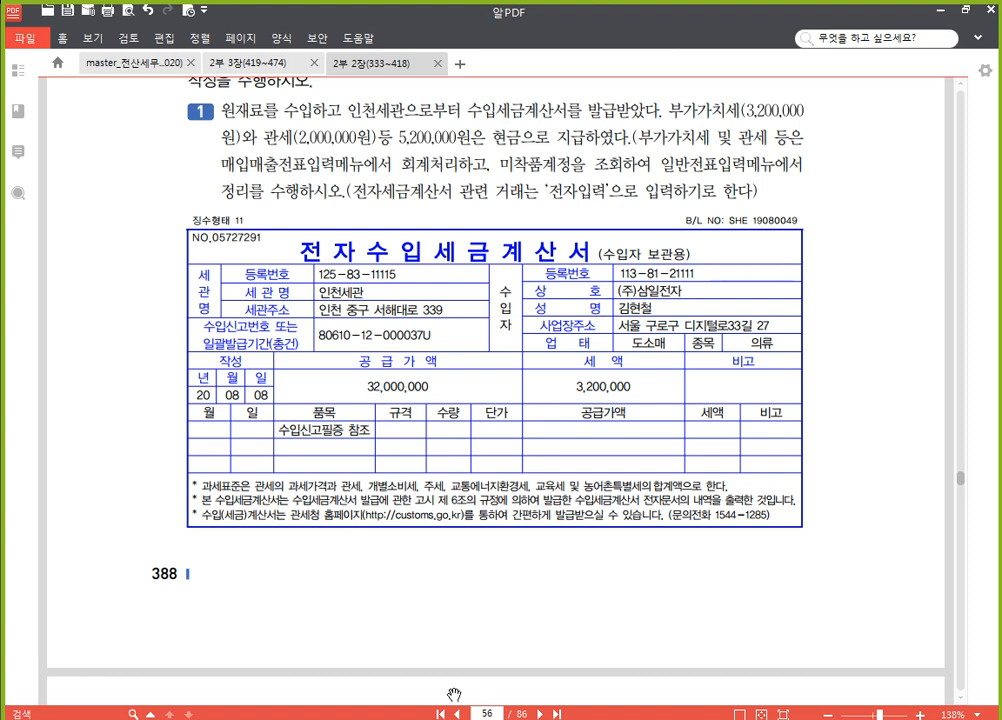
key("alt+Tab")
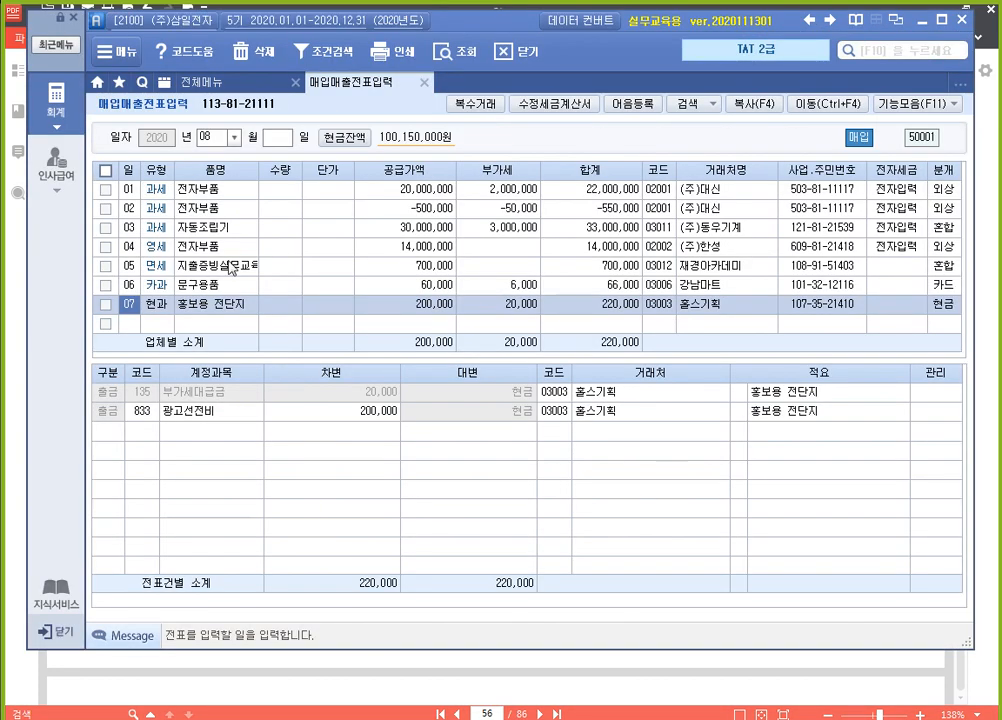
left_click(133, 325)
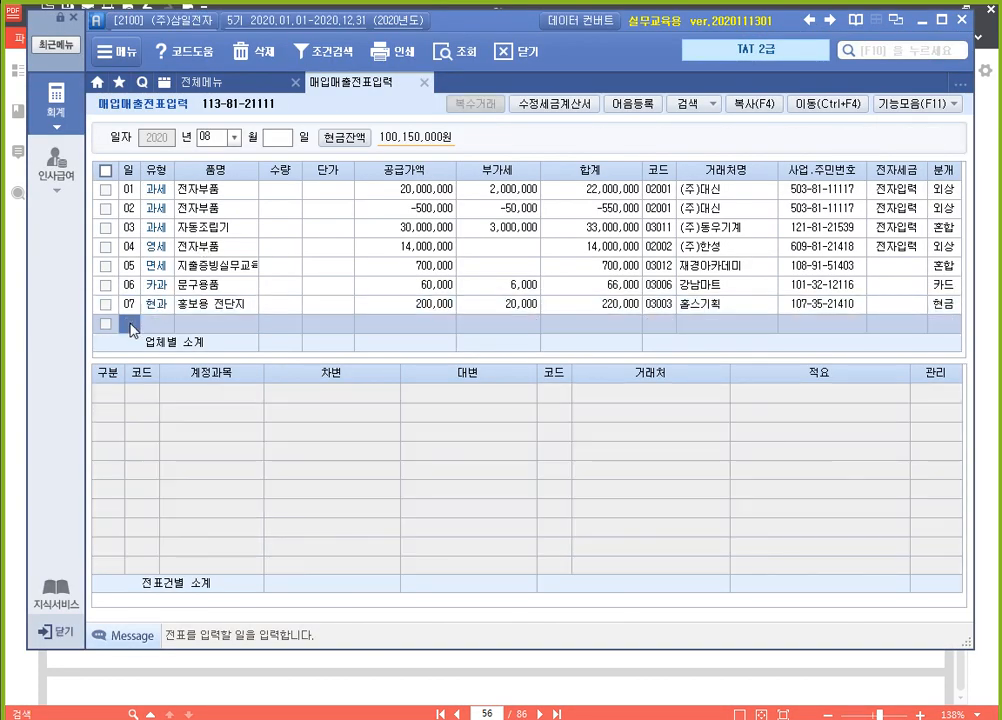
type("08")
key("Return")
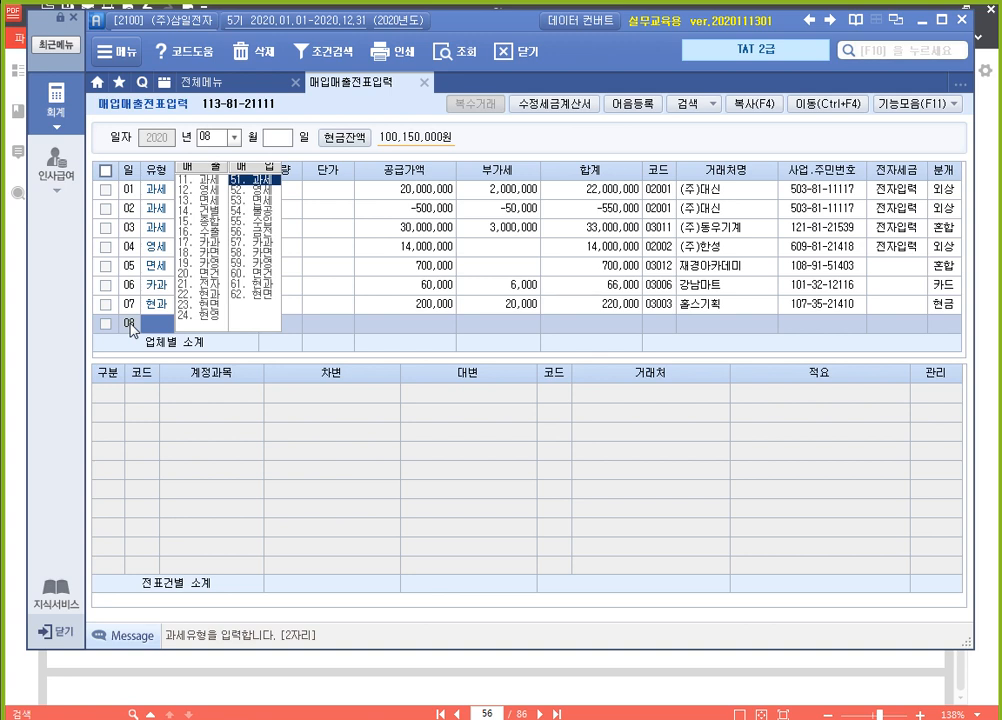
type("55")
key("Return")
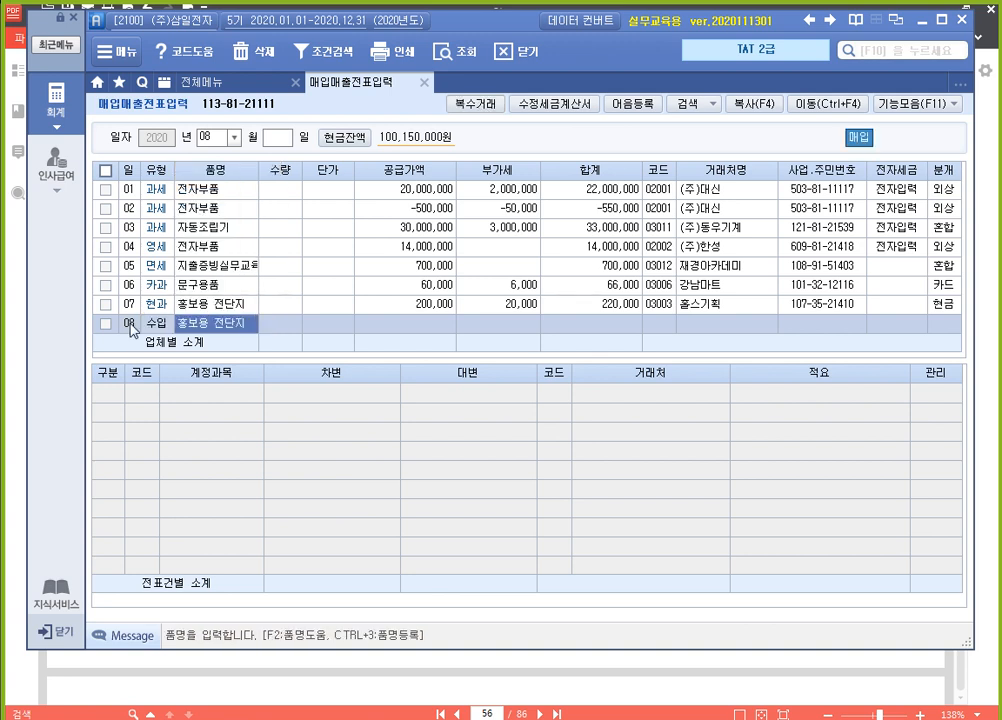
Enter 원재료 as the day 08 item and 32000000 as its 공급가액, leaving quantity and unit price empty
type("원재료")
key("Return")
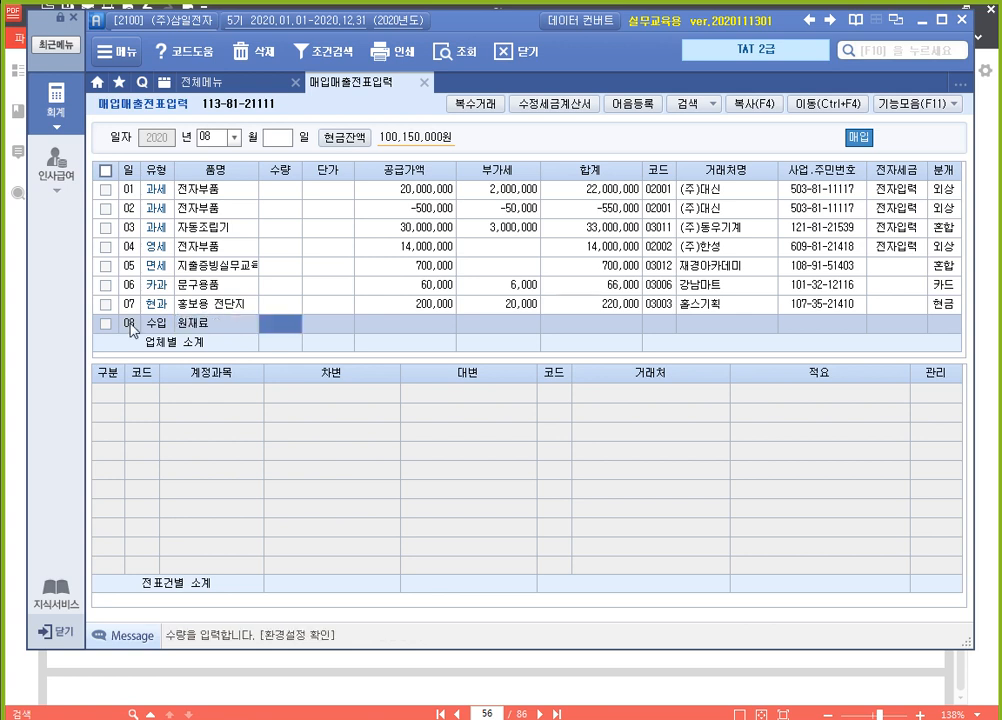
key("Return")
type("32000000")
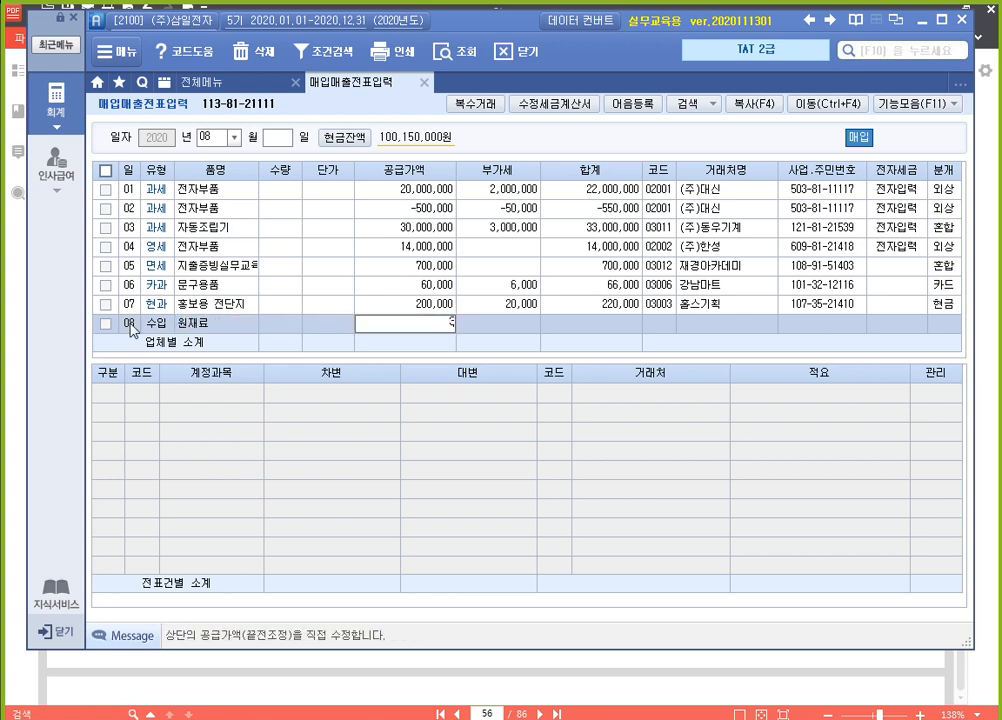
key("Return")
key("Return")
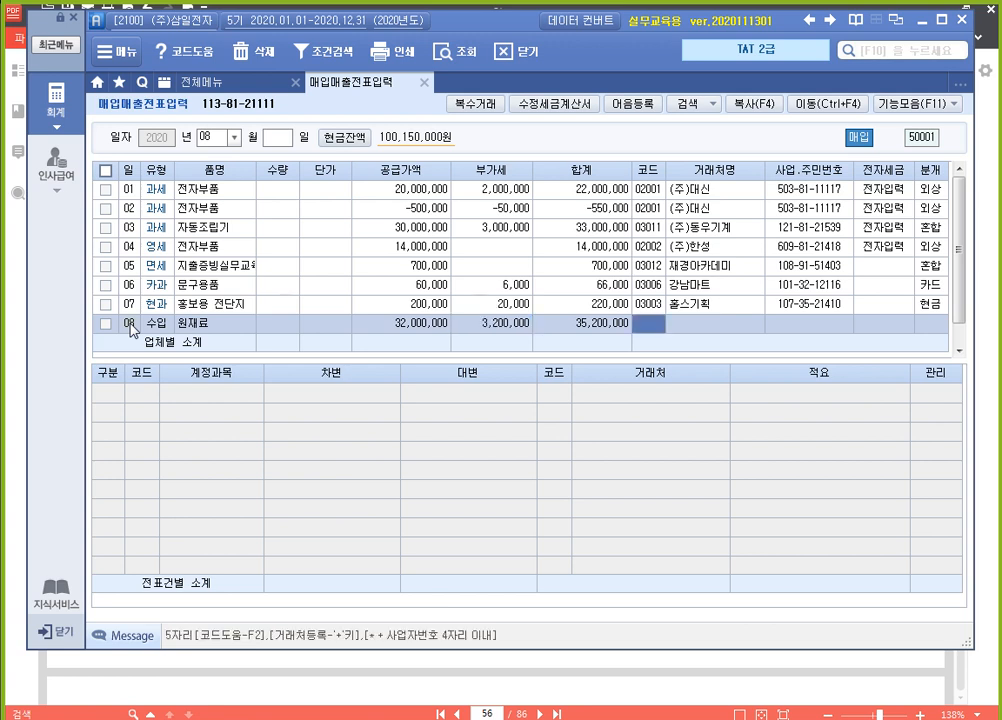
Look up 인천, set 인천세관 (02010) as the vendor of the 원재료 import entry, and set 전자세금 to 1 (전자입력)
type("인천")
key("Return")
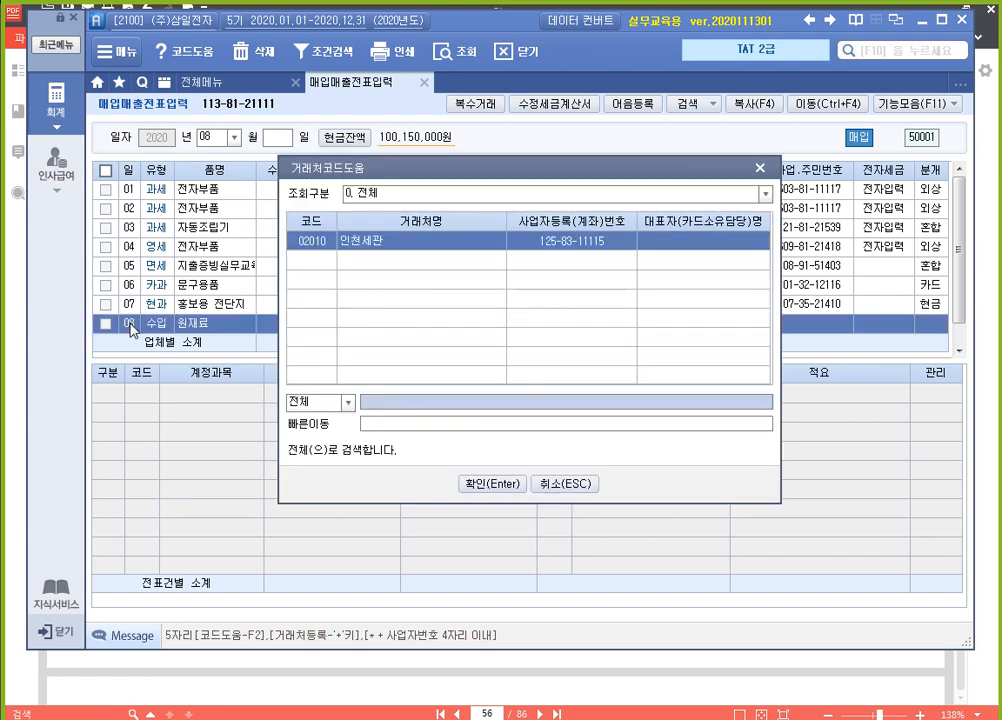
key("Return")
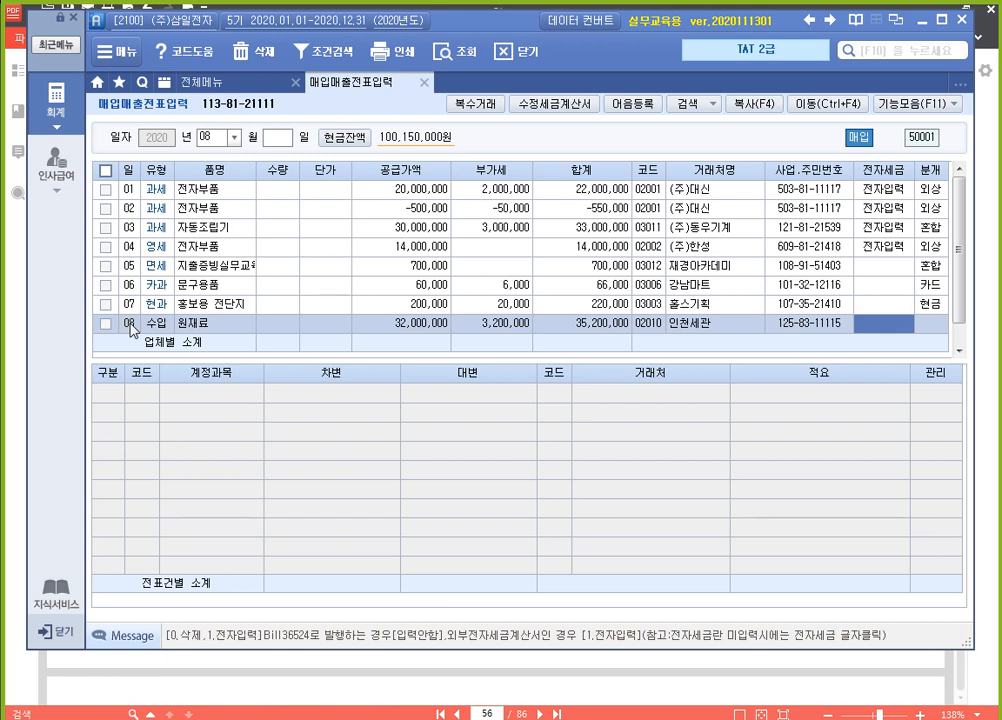
type("1")
key("Return")
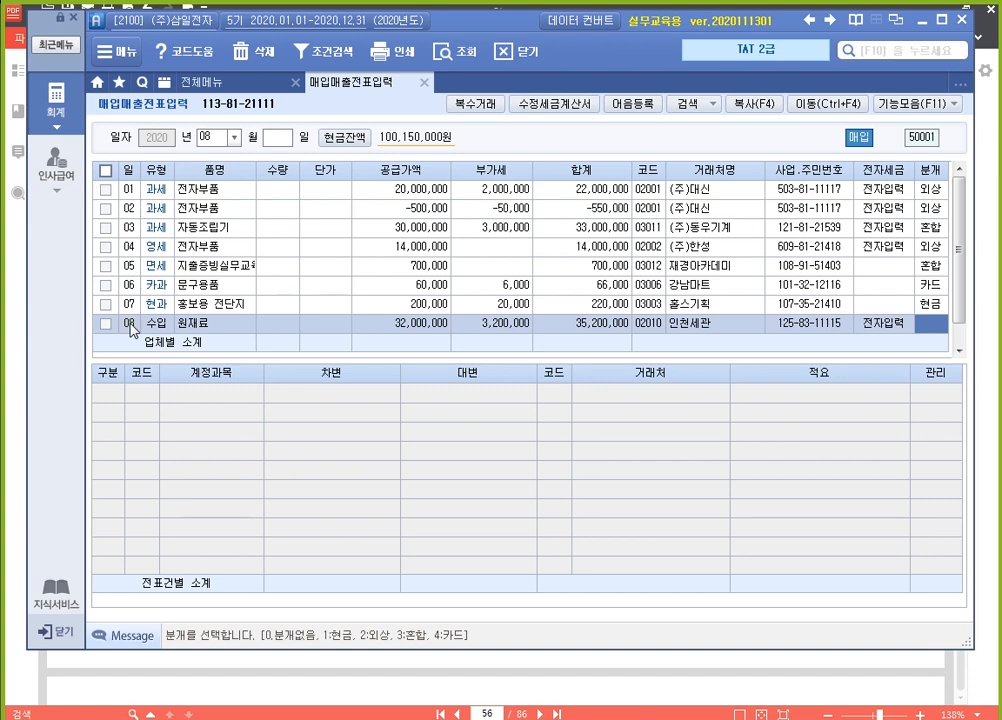
Set the 원재료 import entry's journal type to 3 (혼합) and accept its 135 부가세대급금 debit line
type("3")
key("Return")
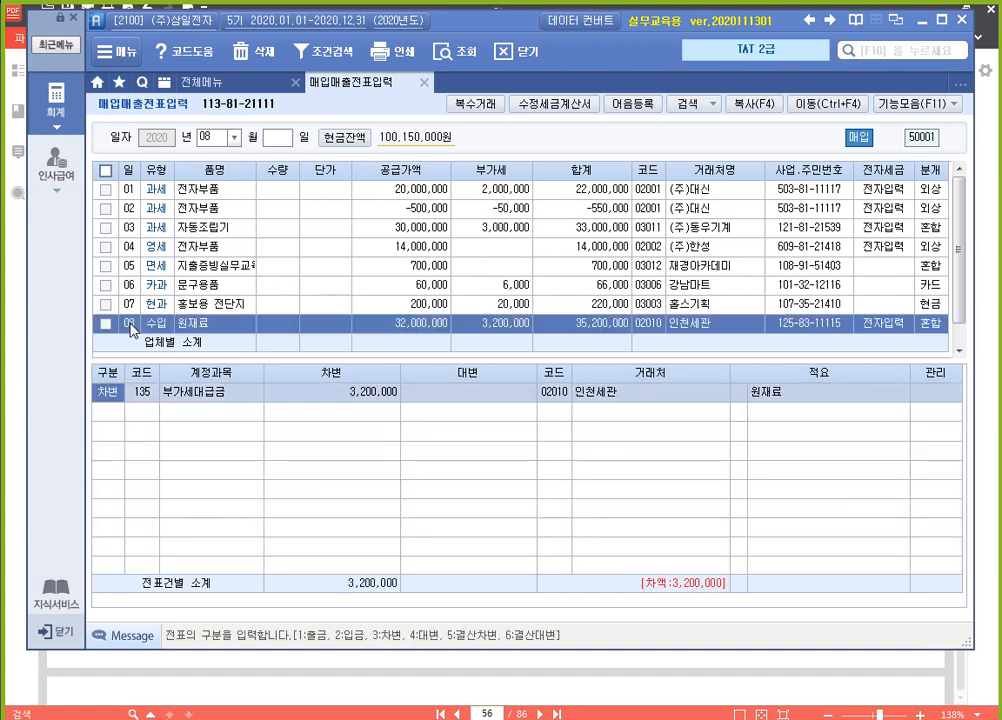
key("Return")
key("Return")
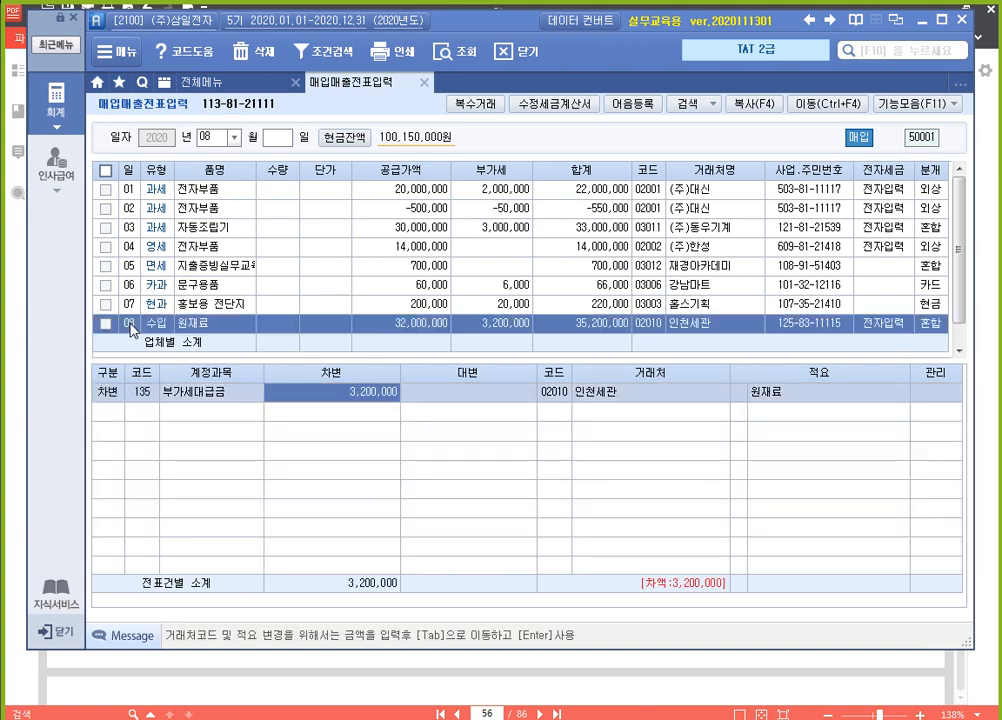
key("Return")
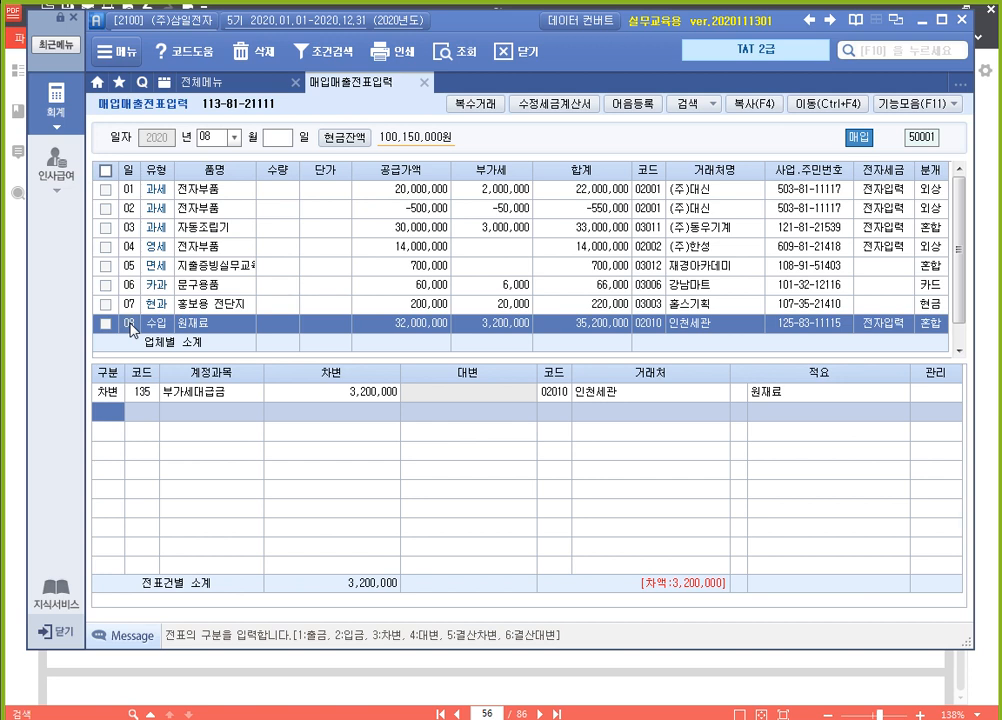
Add a debit line (3 차변) for account 153 원재료 with an amount of 2000000 to the import entry
type("3")
key("Return")
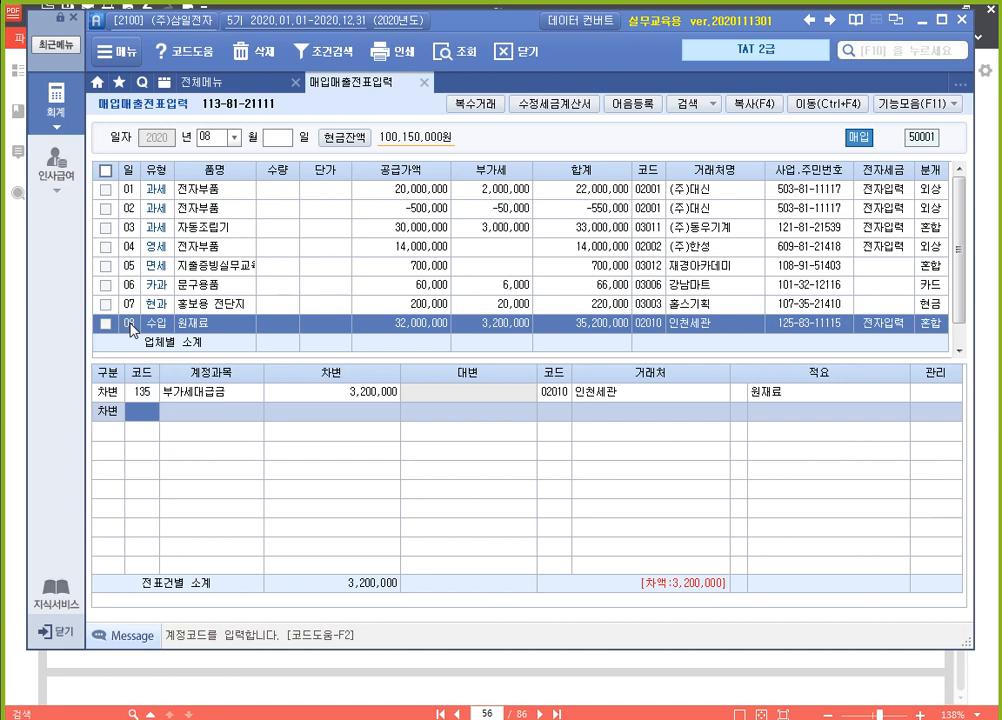
type("153")
key("Return")
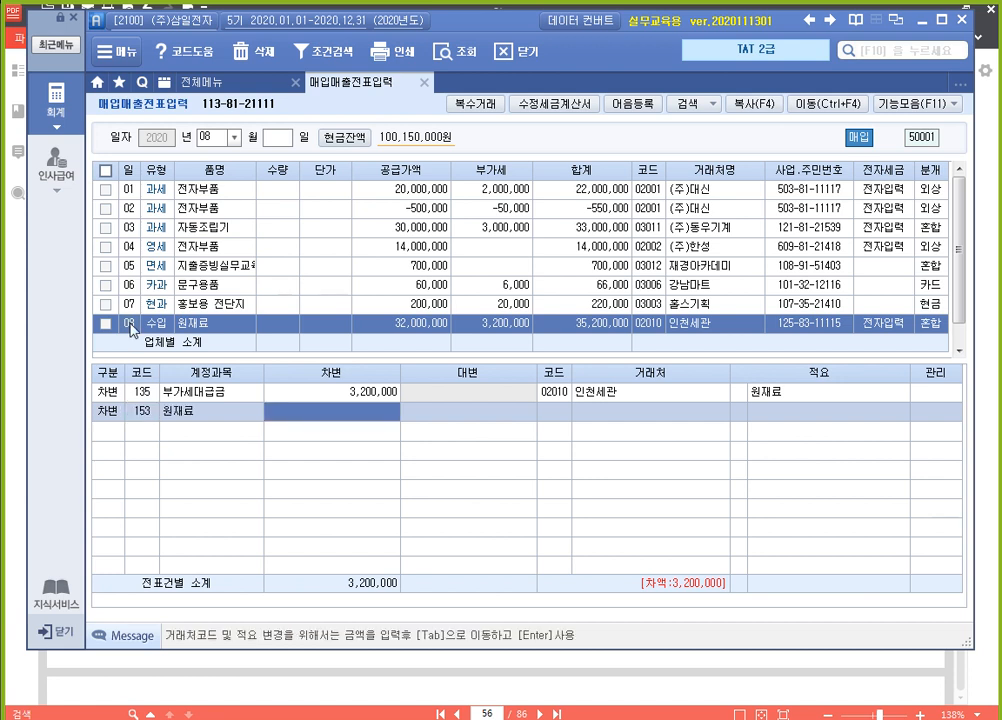
type("2000000")
key("Return")
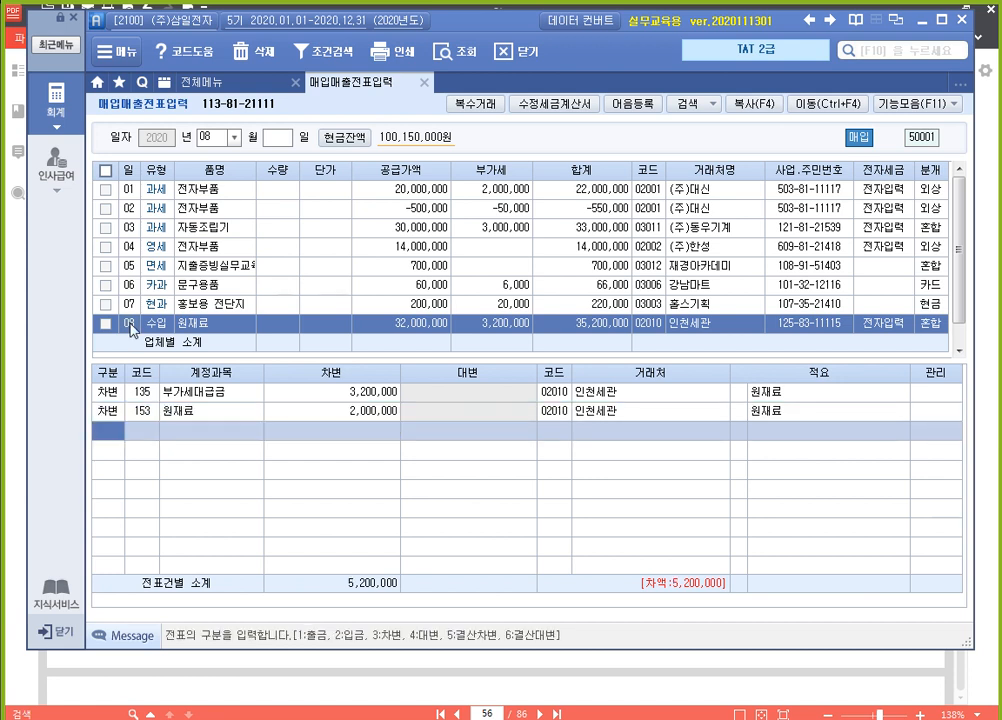
Add a credit line (4 대변) for account 101 현금 with an amount of 5200000 to the import entry
type("4")
key("Return")
type("101")
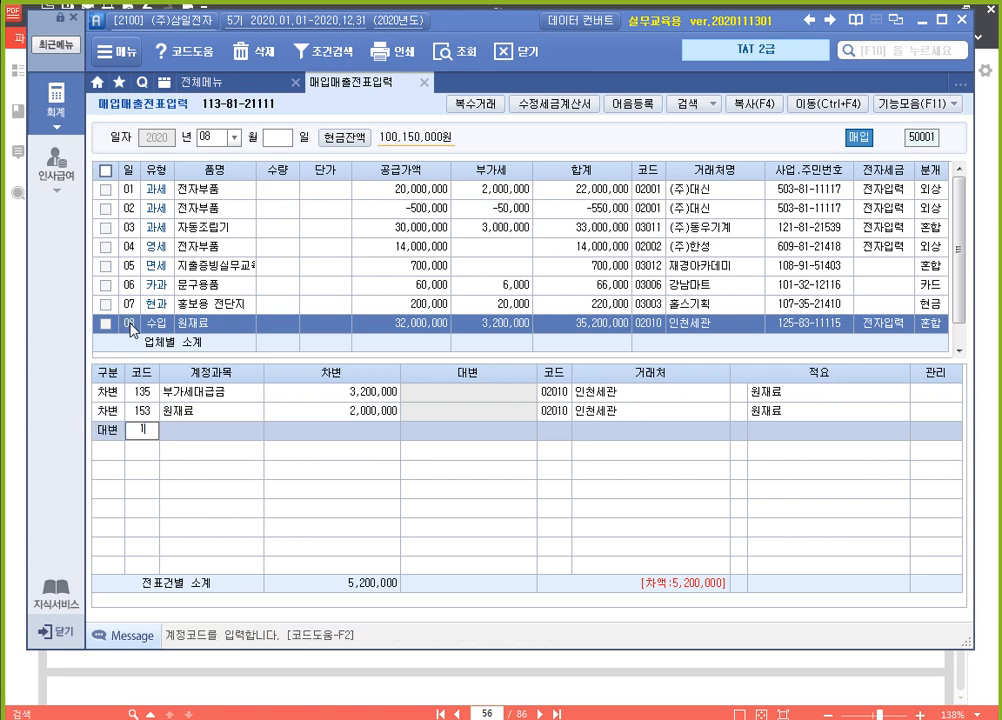
key("Return")
type("5200000")
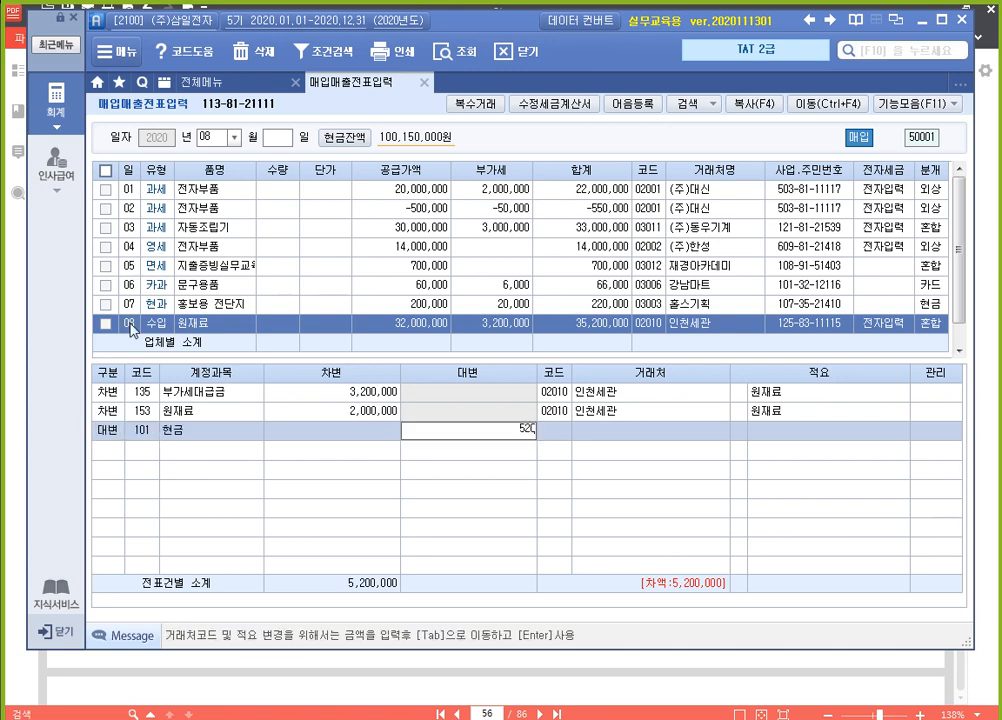
key("Return")
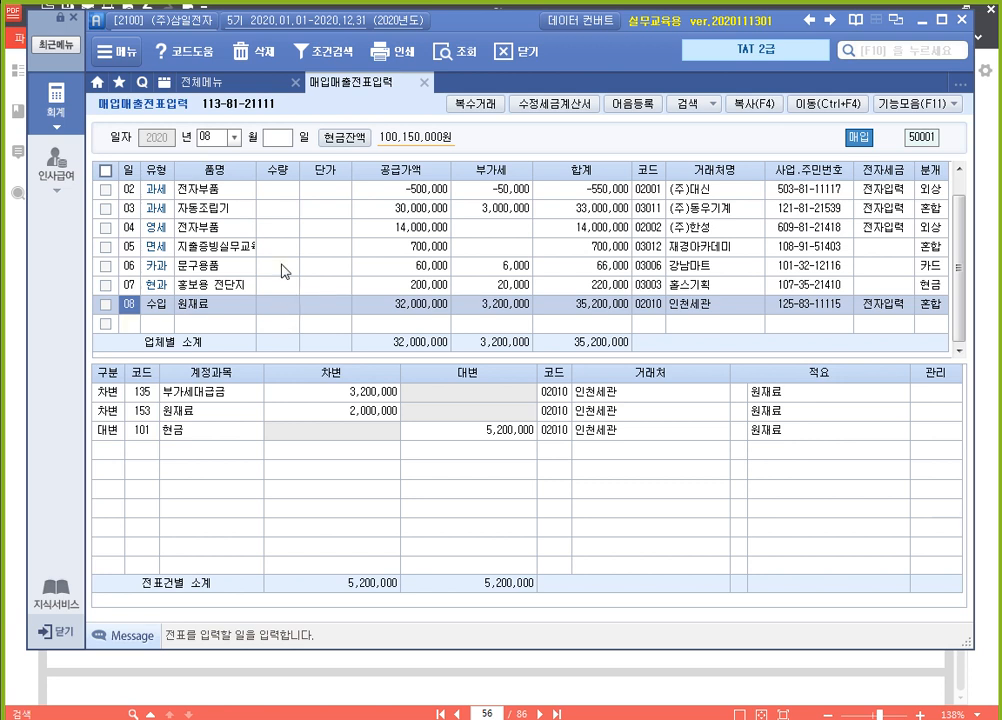
Open 합계잔액시산표 for 08월 08일 and check the 미착품 debit balance
left_click(250, 83)
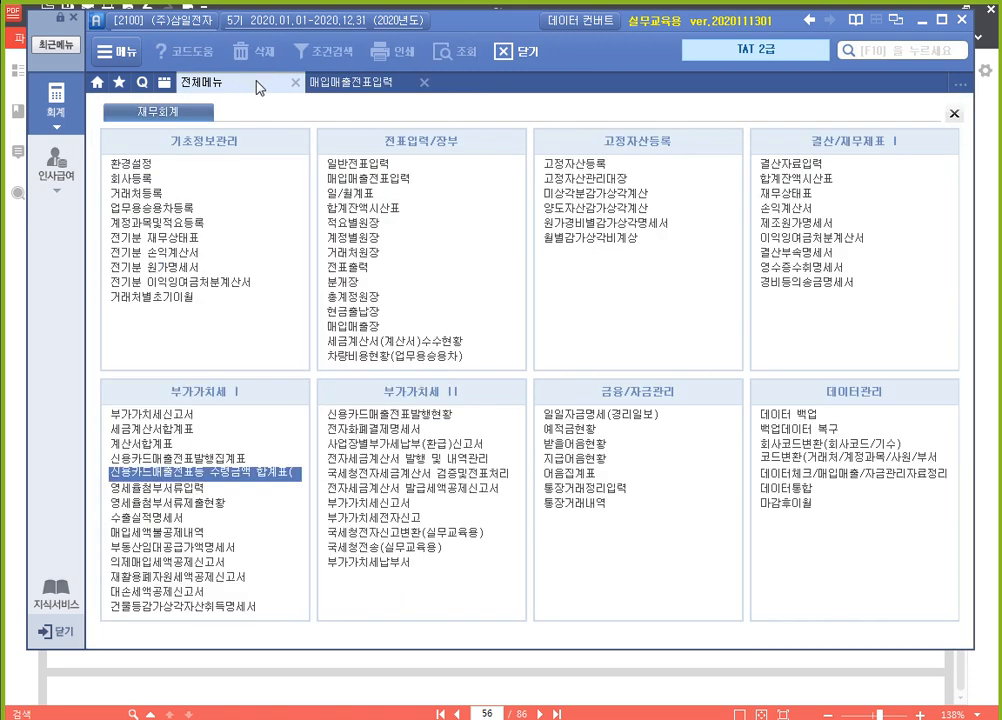
left_click(856, 186)
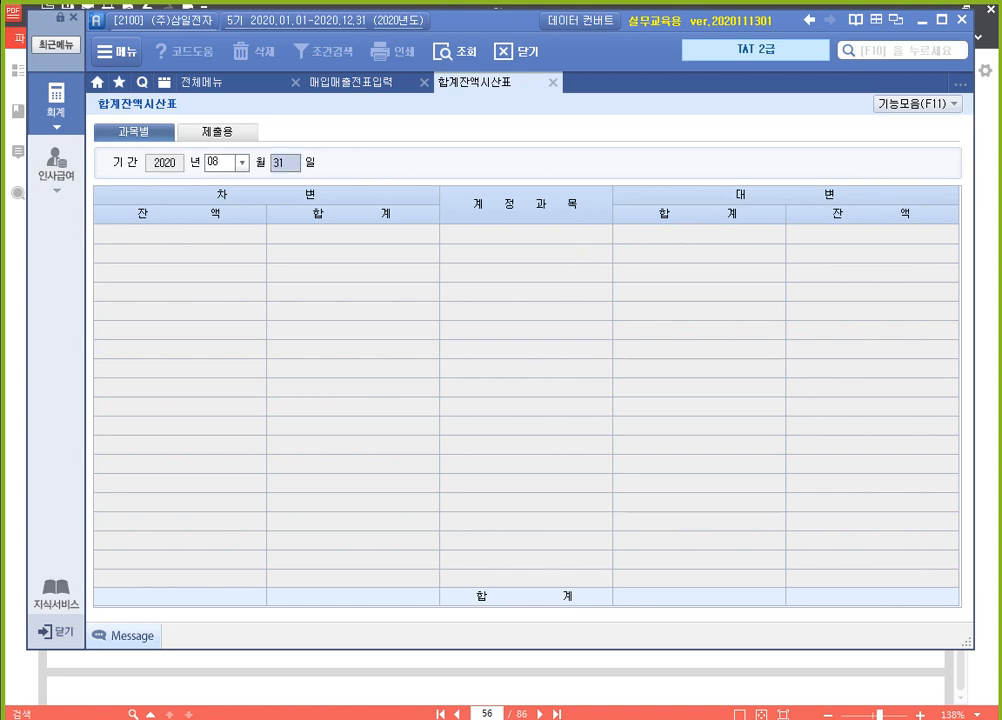
scroll(557, 311, "down", 4)
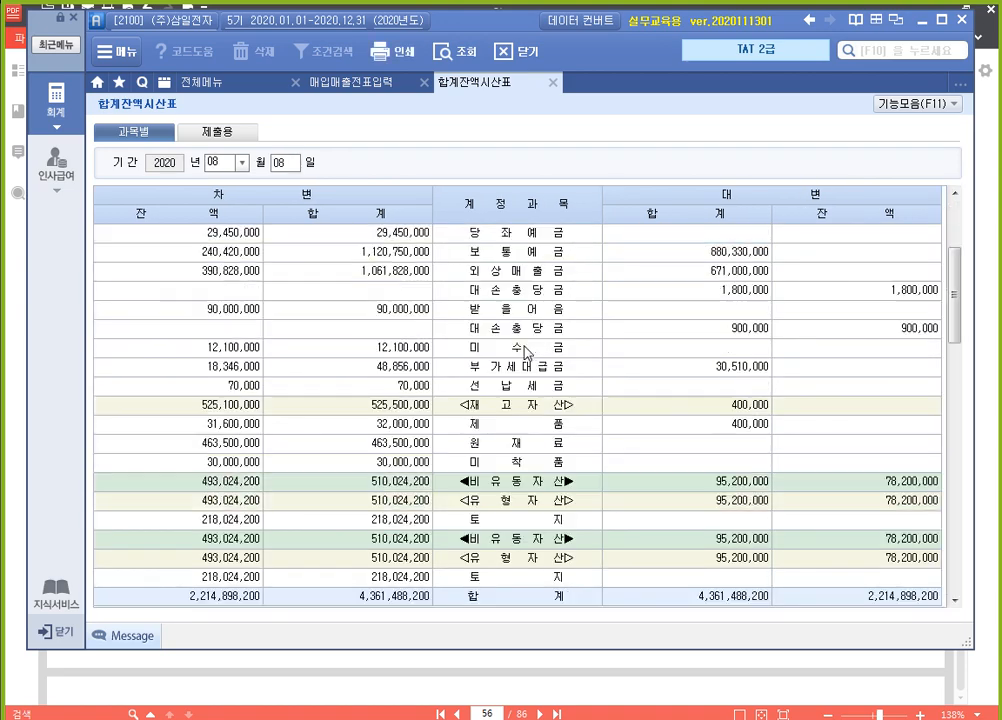
left_click(509, 352)
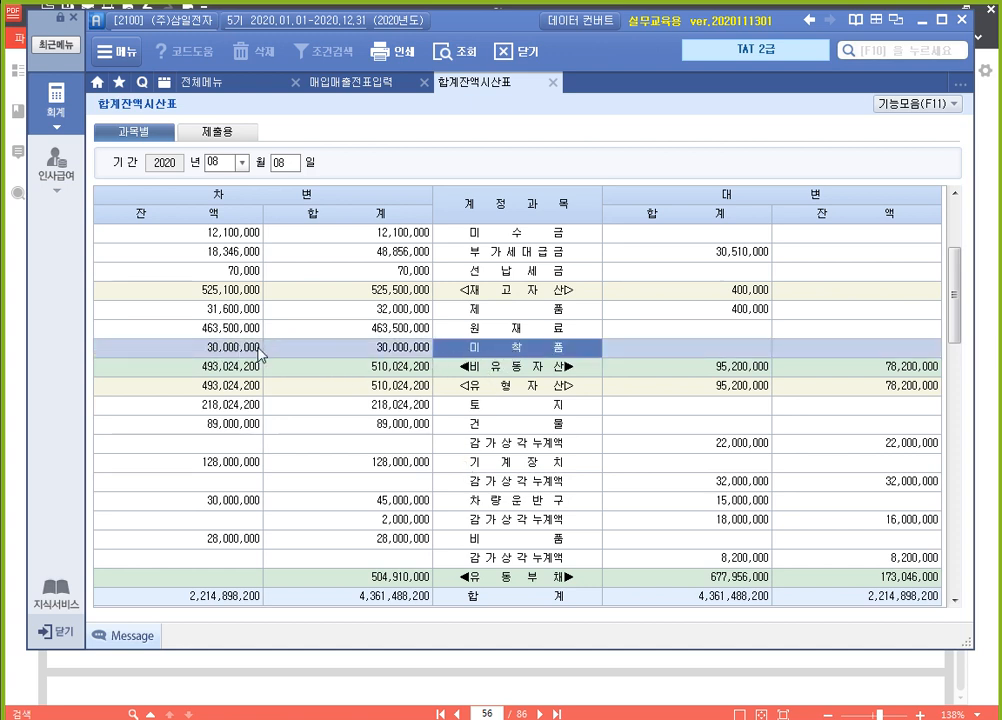
left_click(212, 350)
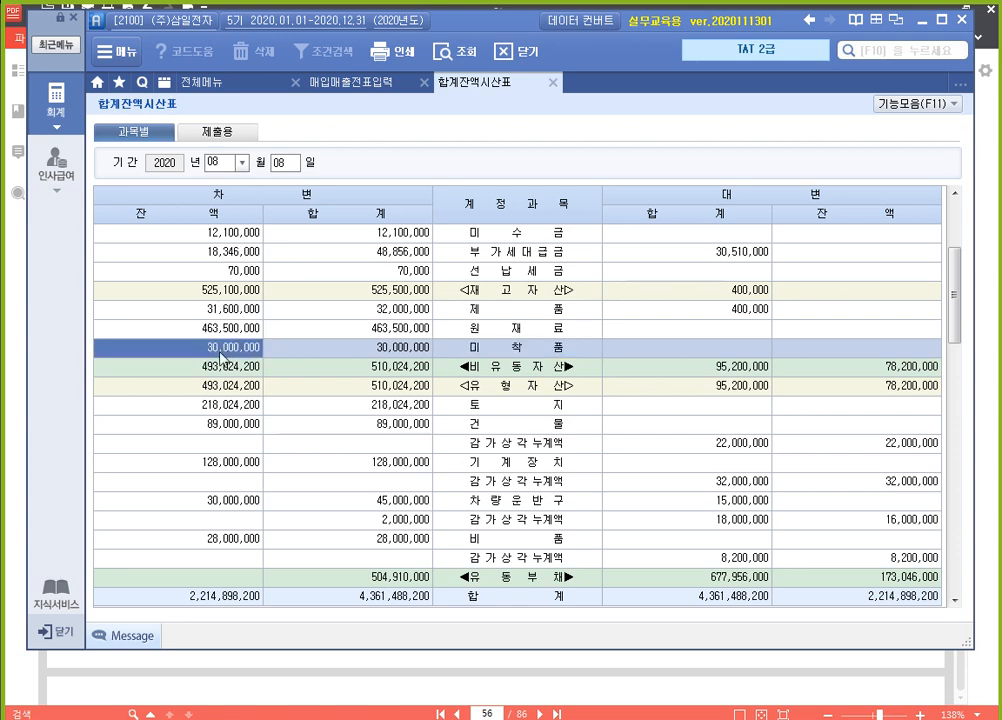
Open the 미착품 account ledger and inspect the account lines of its 08/05 원재료수입 voucher
left_click(508, 351)
double_click(508, 351)
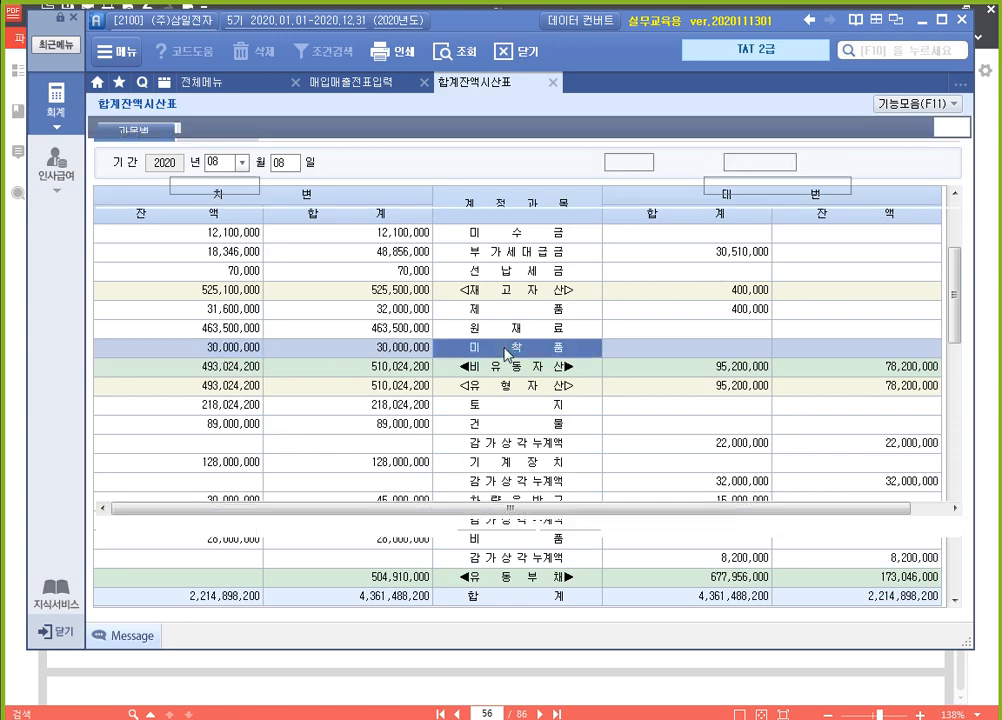
double_click(284, 240)
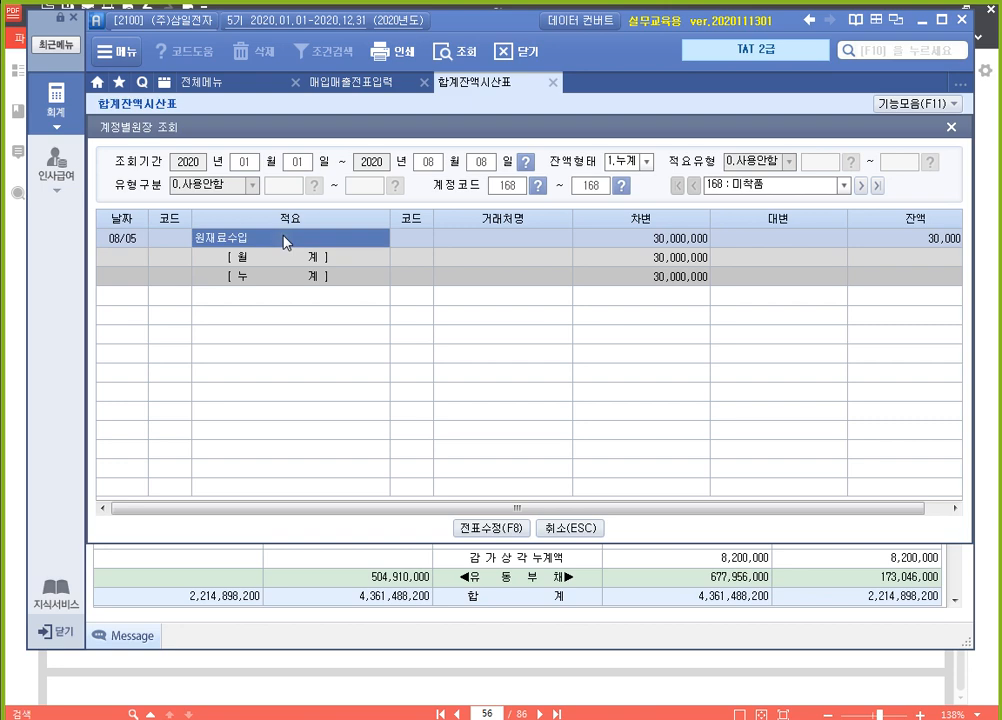
left_click(230, 388)
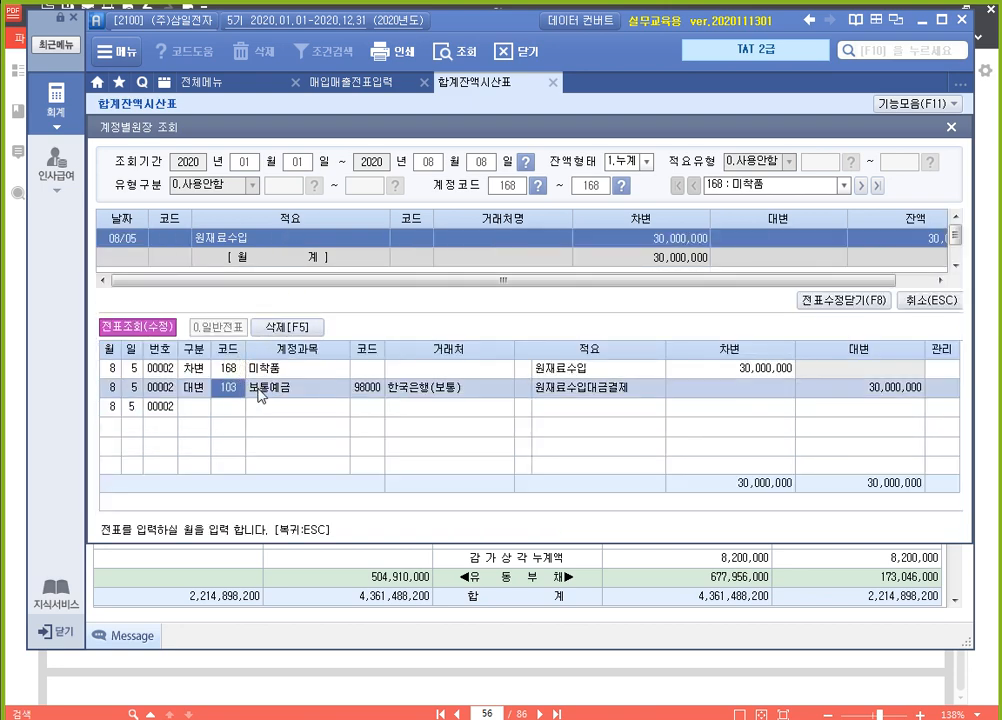
left_click(229, 370)
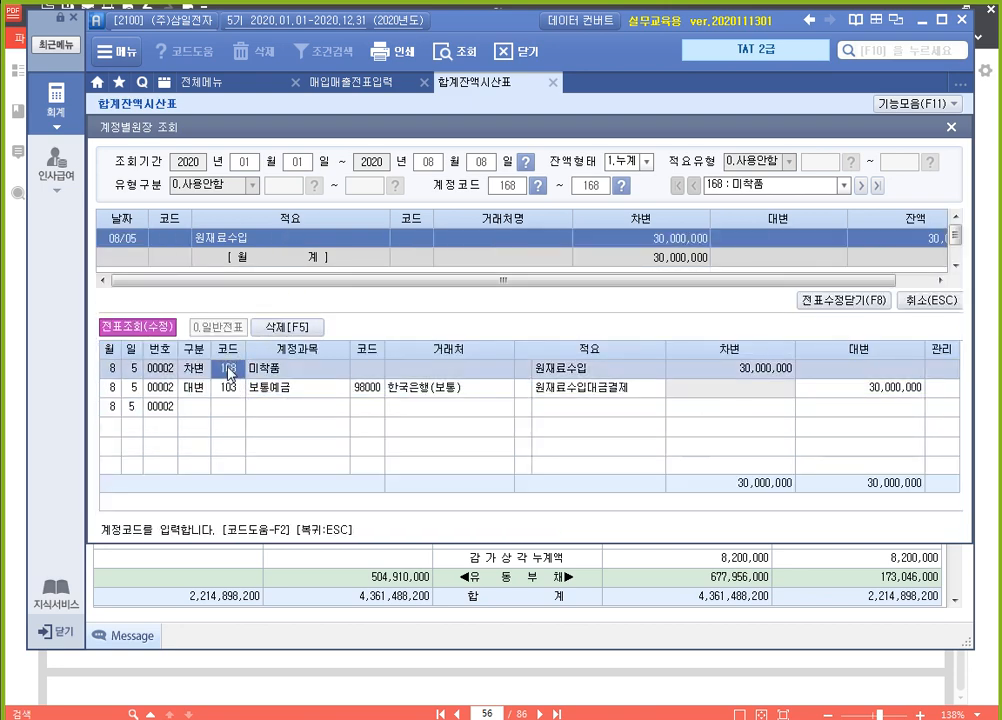
Close the 미착품 account ledger and check the 미착품 debit total and balance in 합계잔액시산표
key("ctrl")
key("ctrl")
left_click(951, 133)
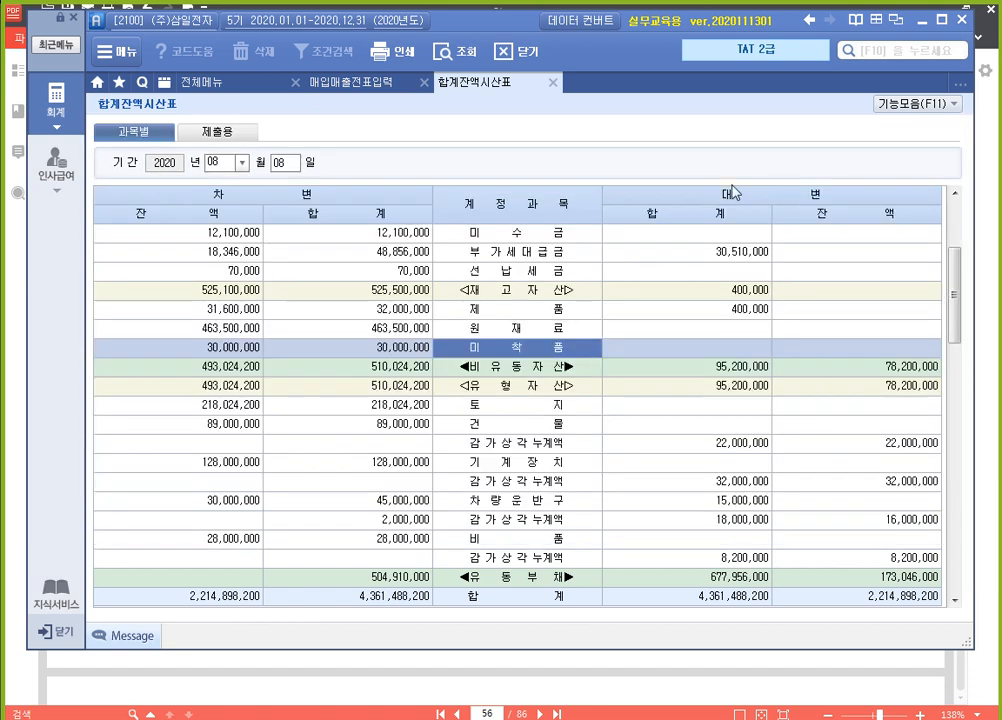
left_click(313, 348)
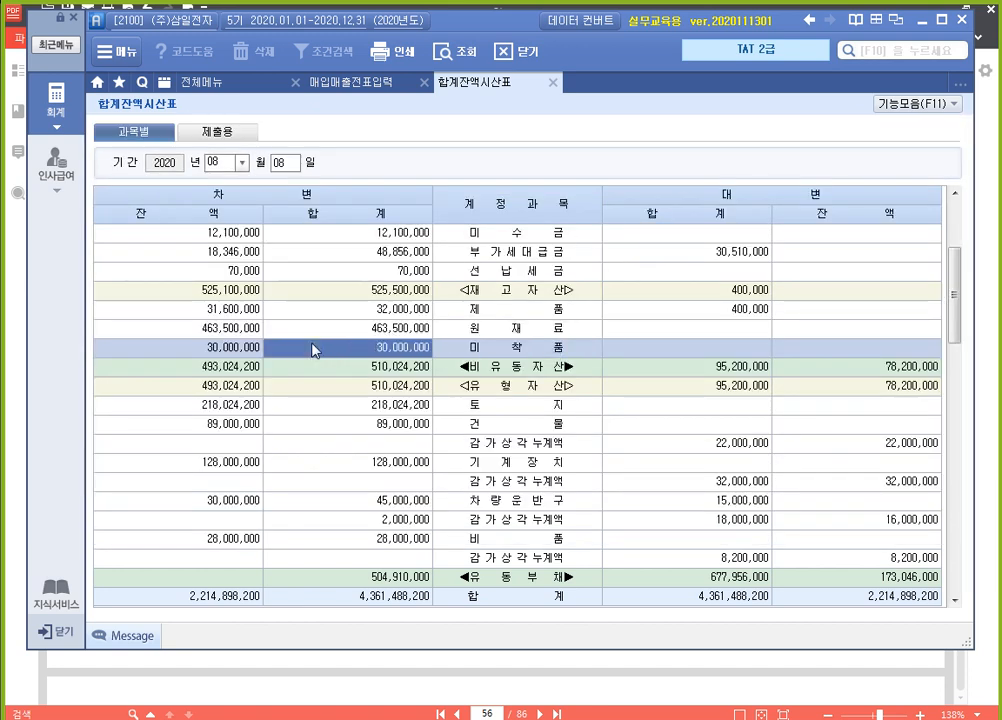
left_click(235, 350)
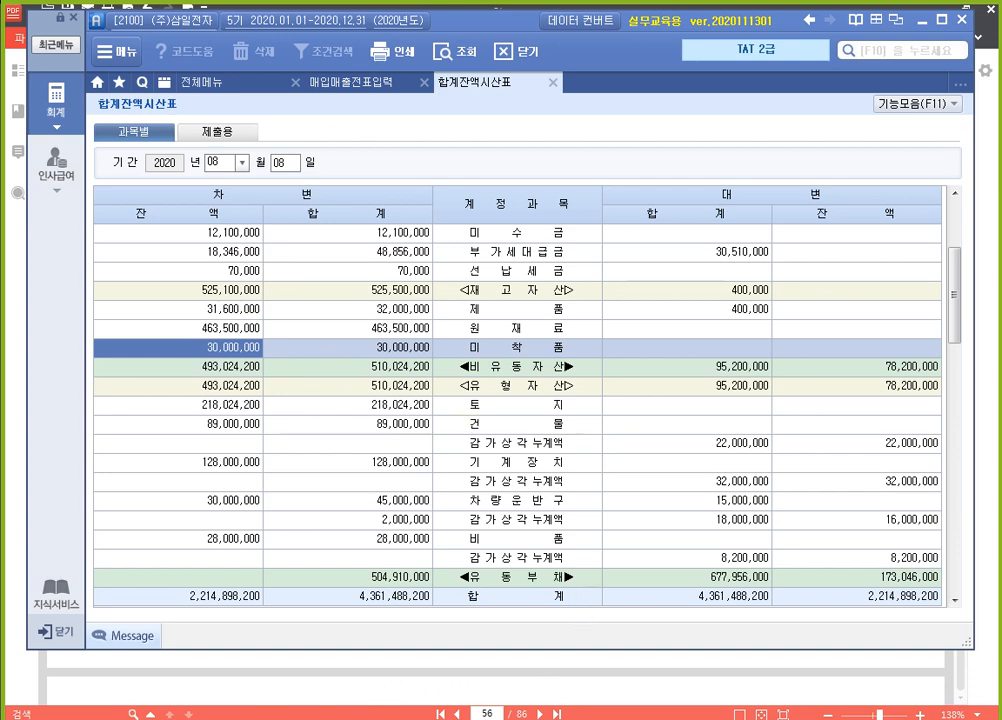
Open 일반전표입력 from 전체메뉴 and set the voucher date to 08월 08일
left_click(419, 687)
key("alt+Tab")
left_click(200, 82)
left_click(352, 164)
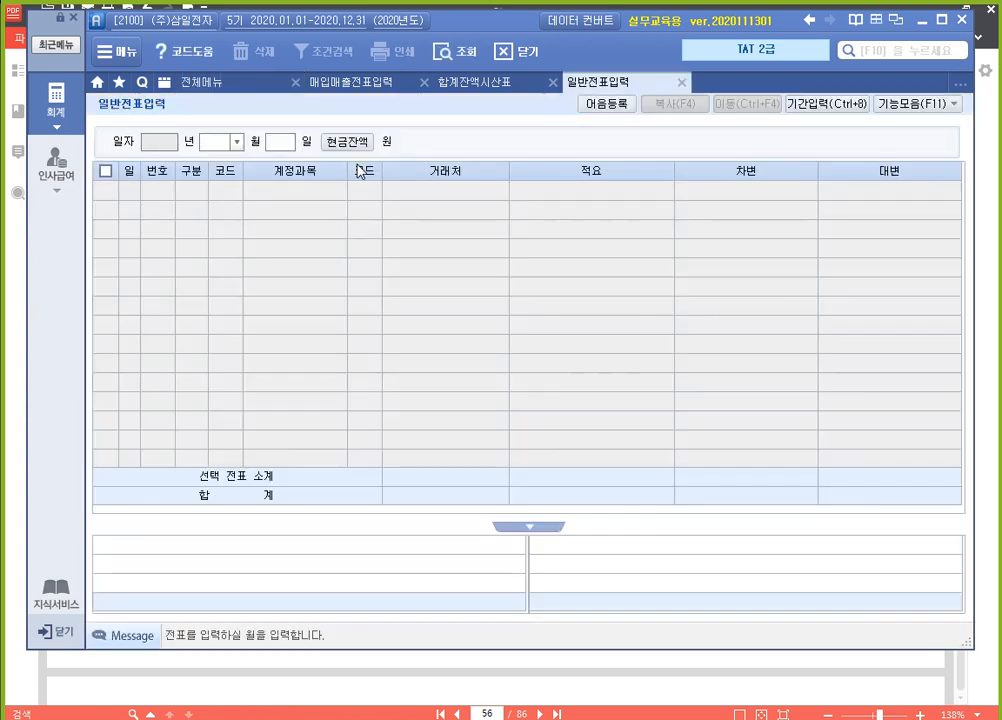
type("08")
key("Return")
type("08")
key("Return")
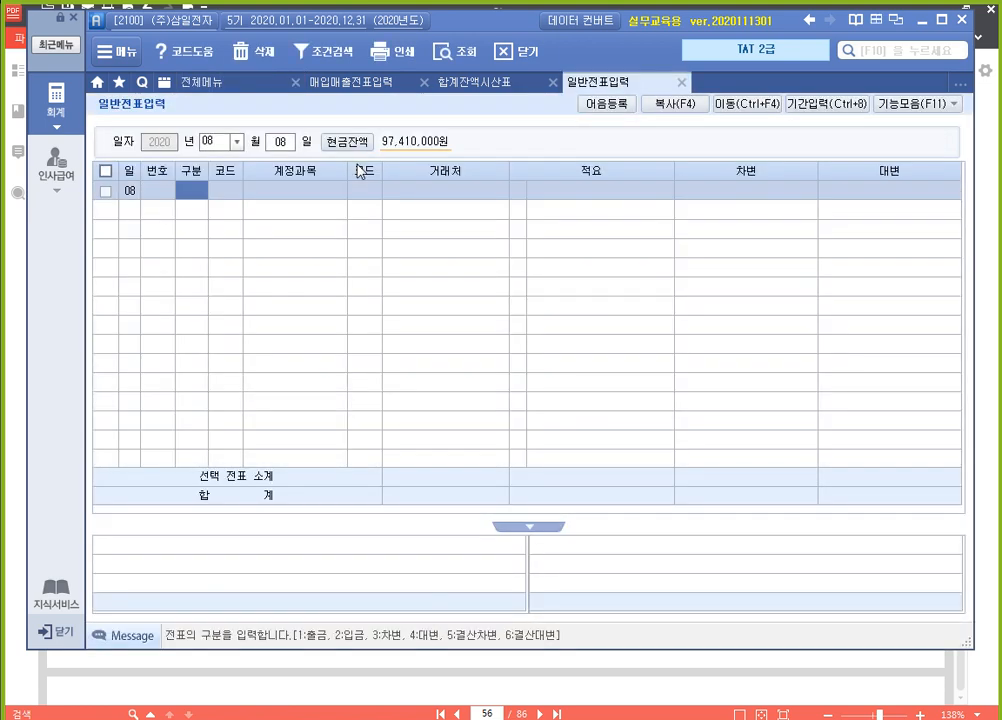
Enter a credit line (4 대변) for account 168 미착품 with an amount of 30,000,000
type("4")
key("Return")
type("미착")
key("Return")
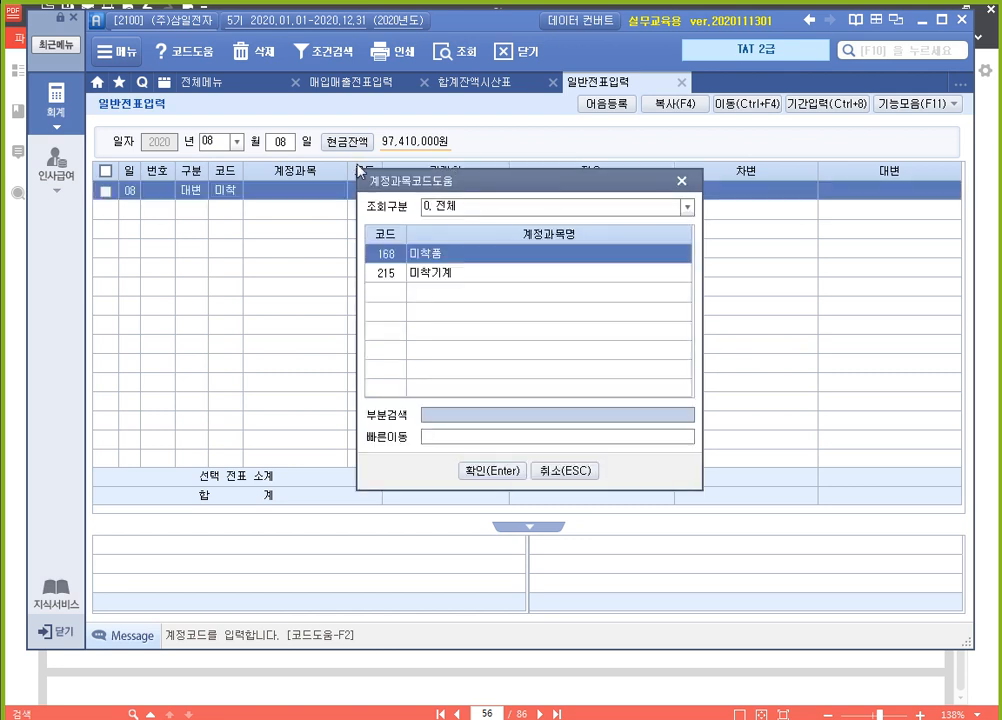
key("Return")
key("Return")
key("Return")
Add a debit line (3 차변) for account 153 원재료 with an amount of 30,000,000 to the same voucher
key("Return")
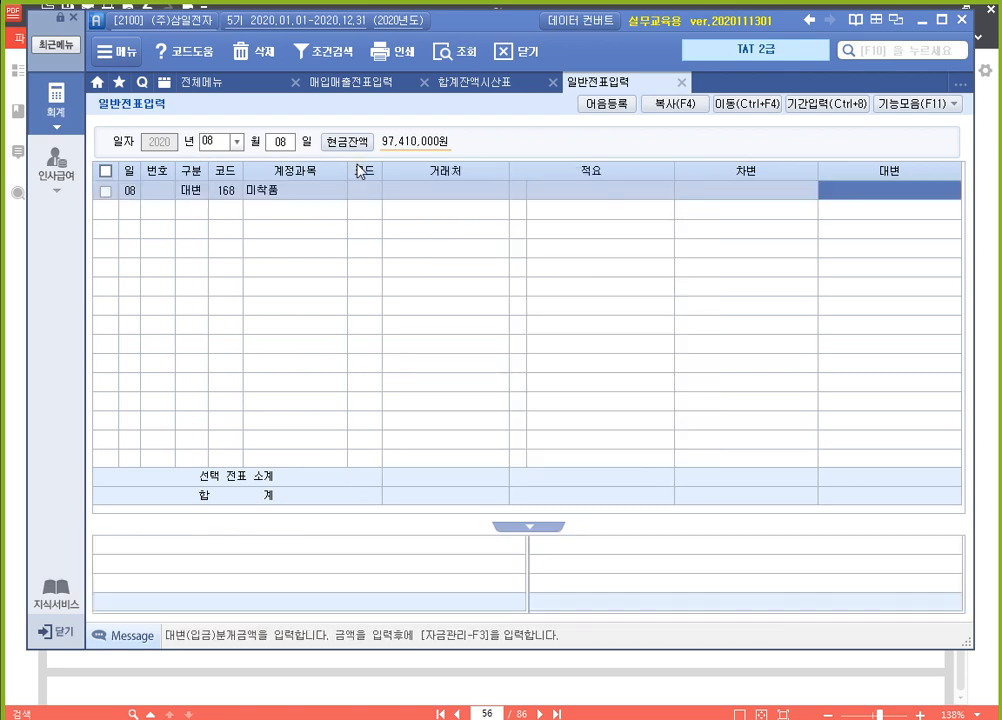
type("30,000,000")
key("Return")
type("3")
key("Return")
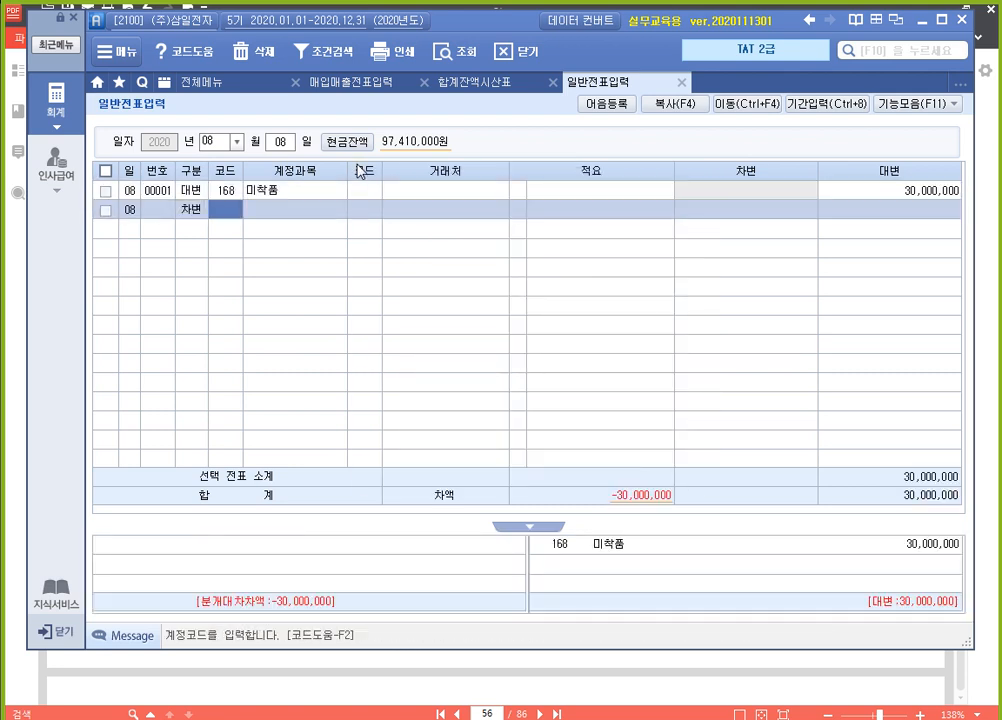
type("153")
key("Return")
key("Return")
key("Return")
type("30000000")
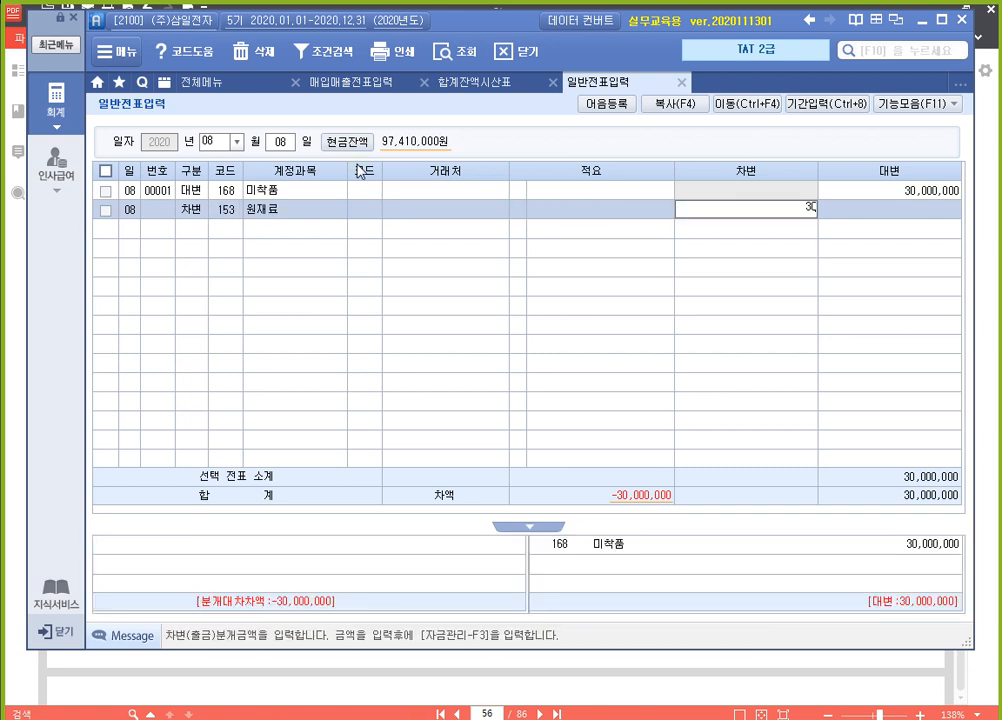
key("Return")
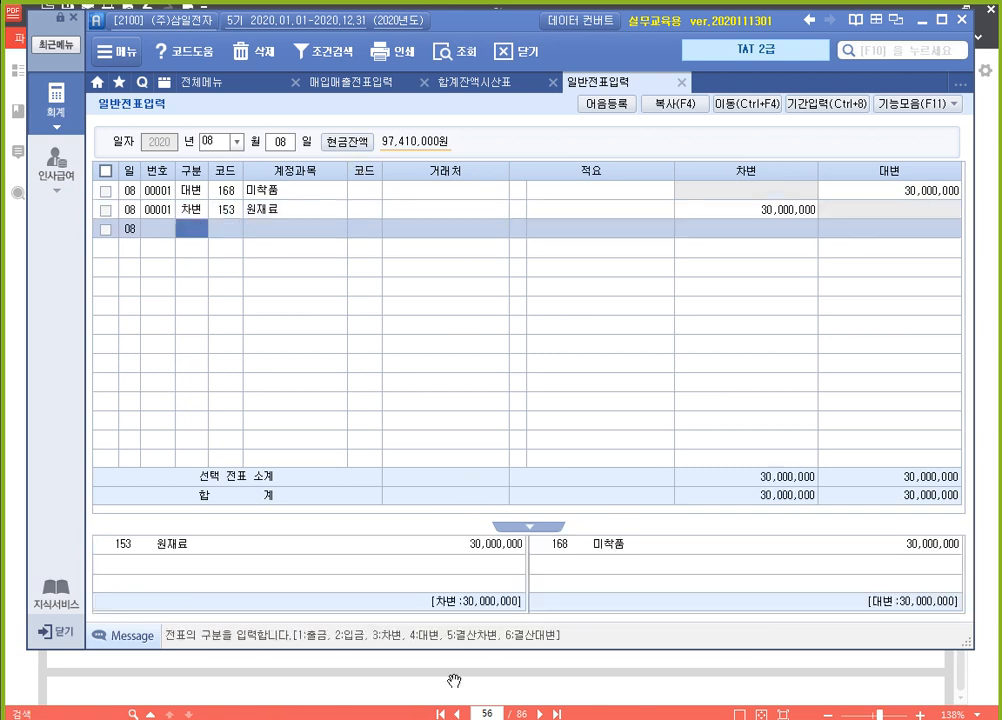
key("Escape")
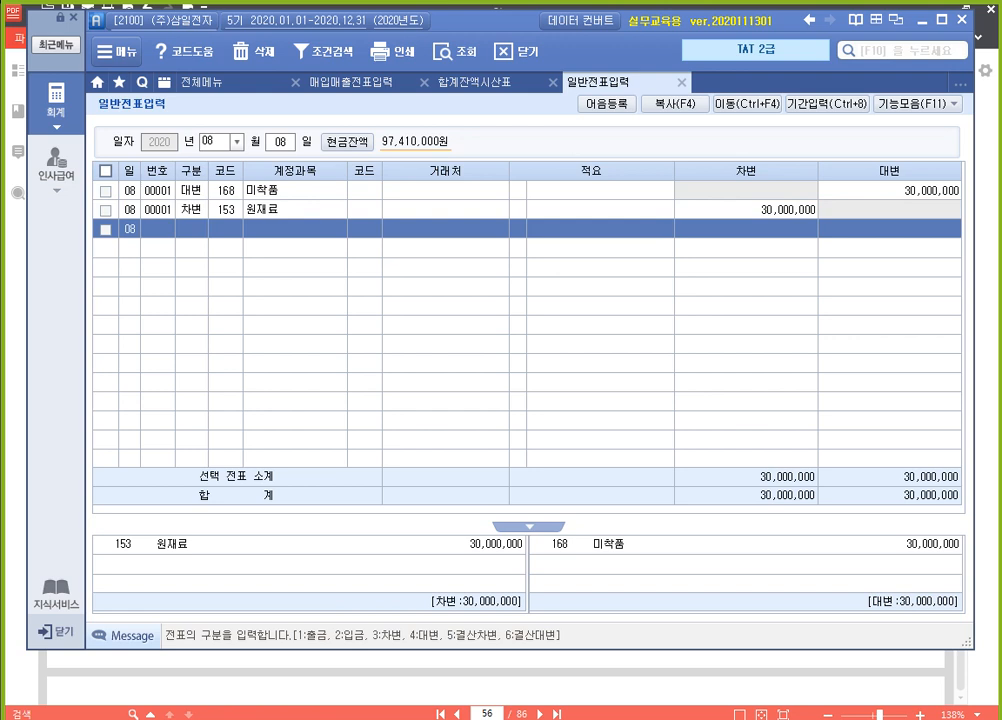
left_click(856, 718)
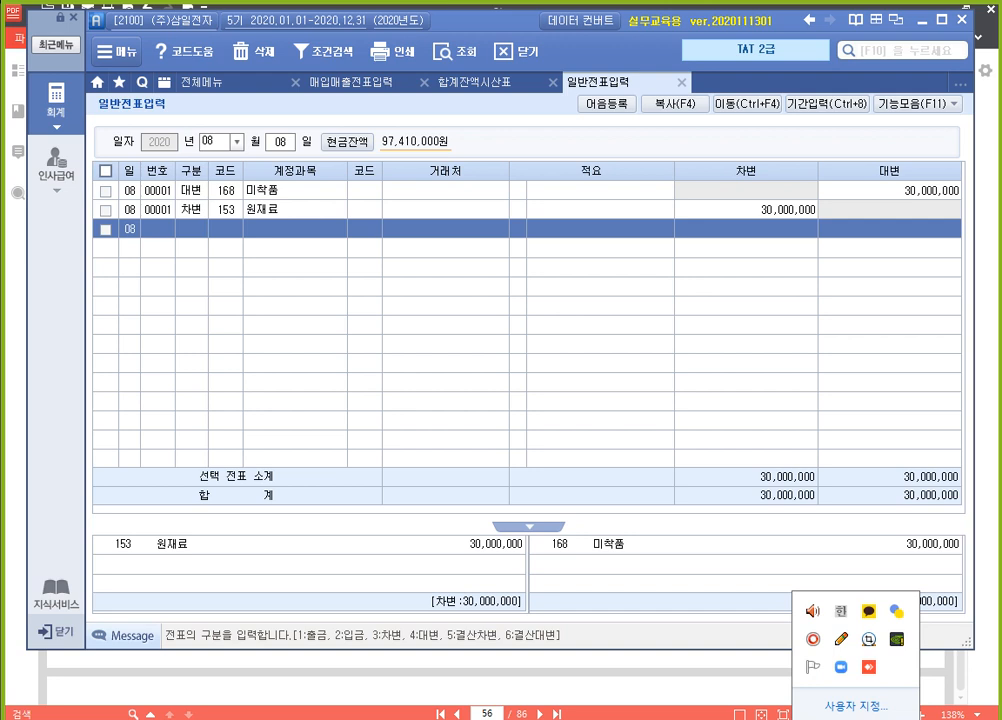
key("Escape")
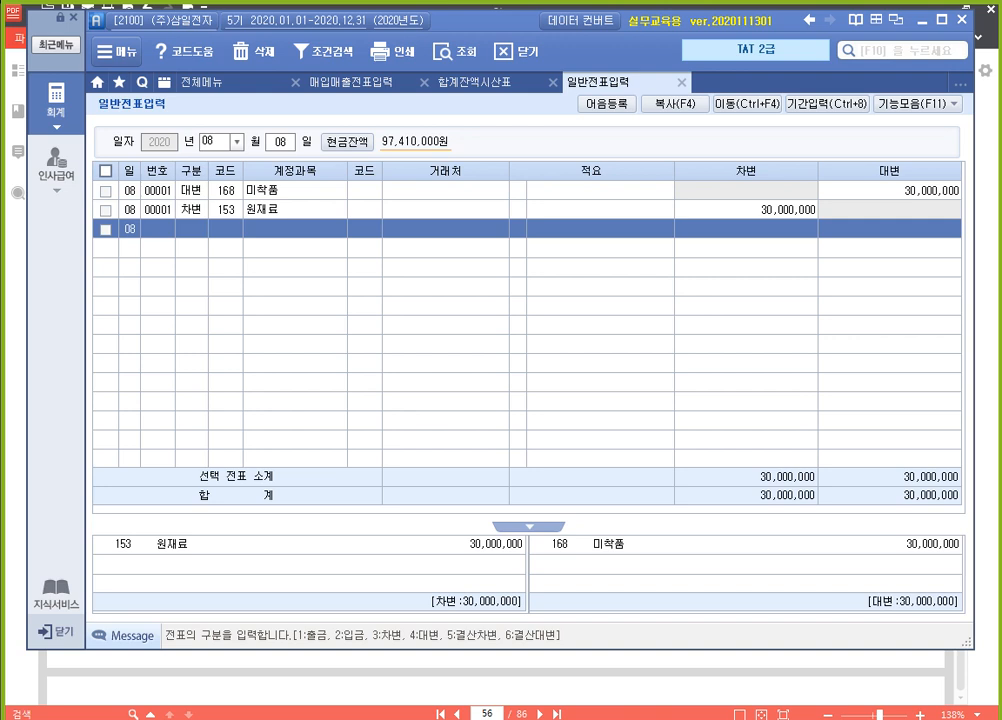
Switch to the textbook in 알PDF and read section 11 매입세액불공제 through to the first exercise's 강남마트 전자세금계산서
left_click(586, 670)
scroll(530, 448, "down", 5)
scroll(535, 420, "down", 10)
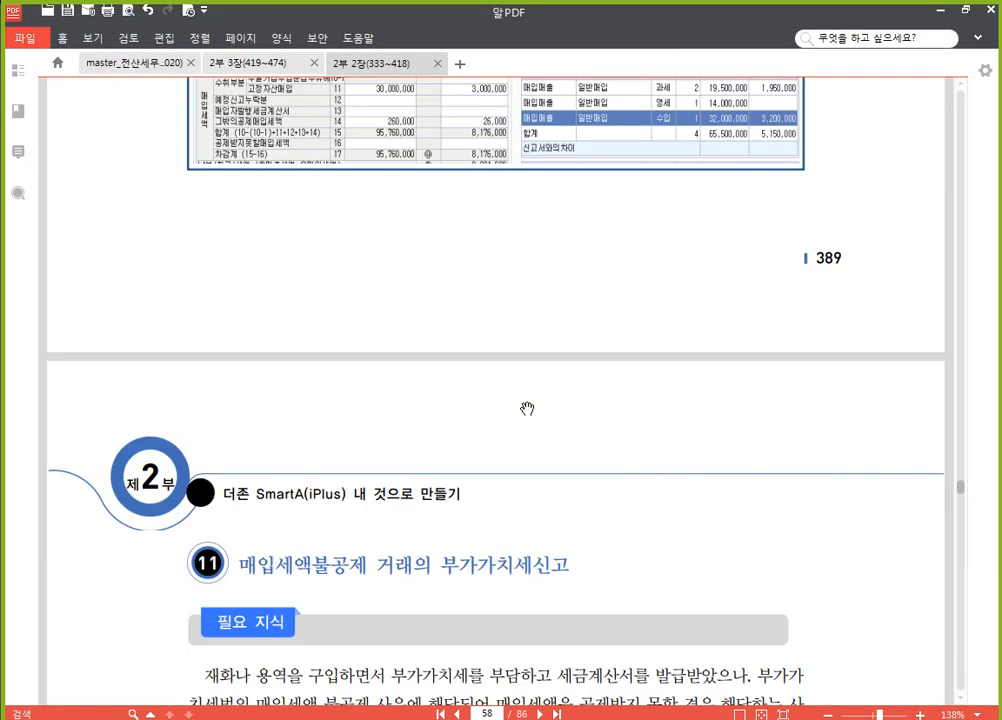
scroll(527, 409, "down", 2)
scroll(527, 409, "down", 6)
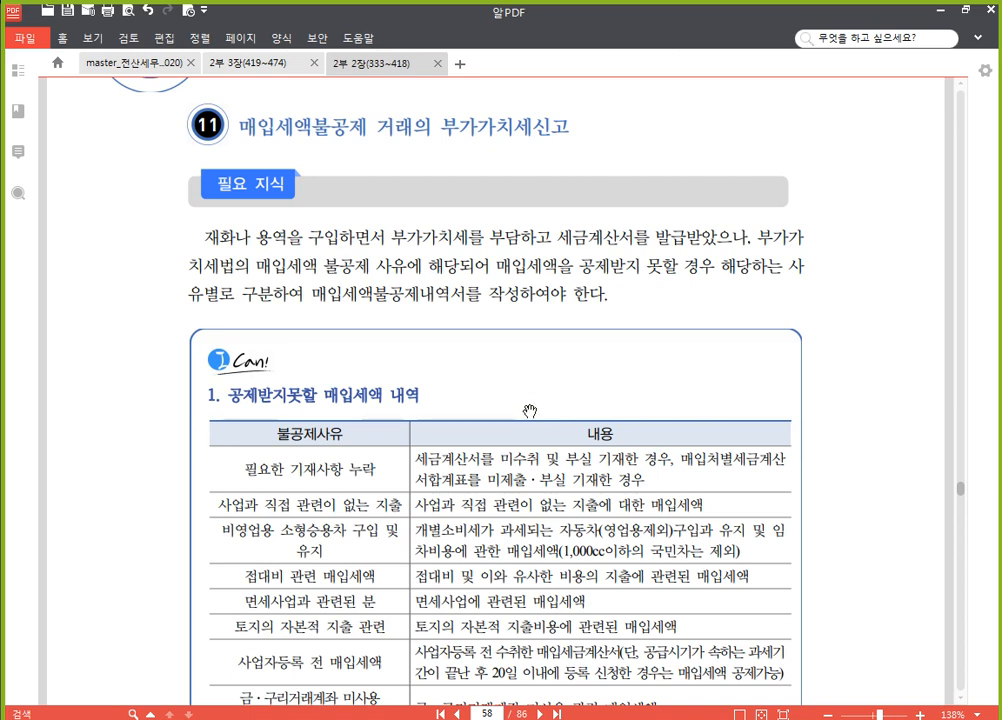
scroll(530, 410, "down", 20)
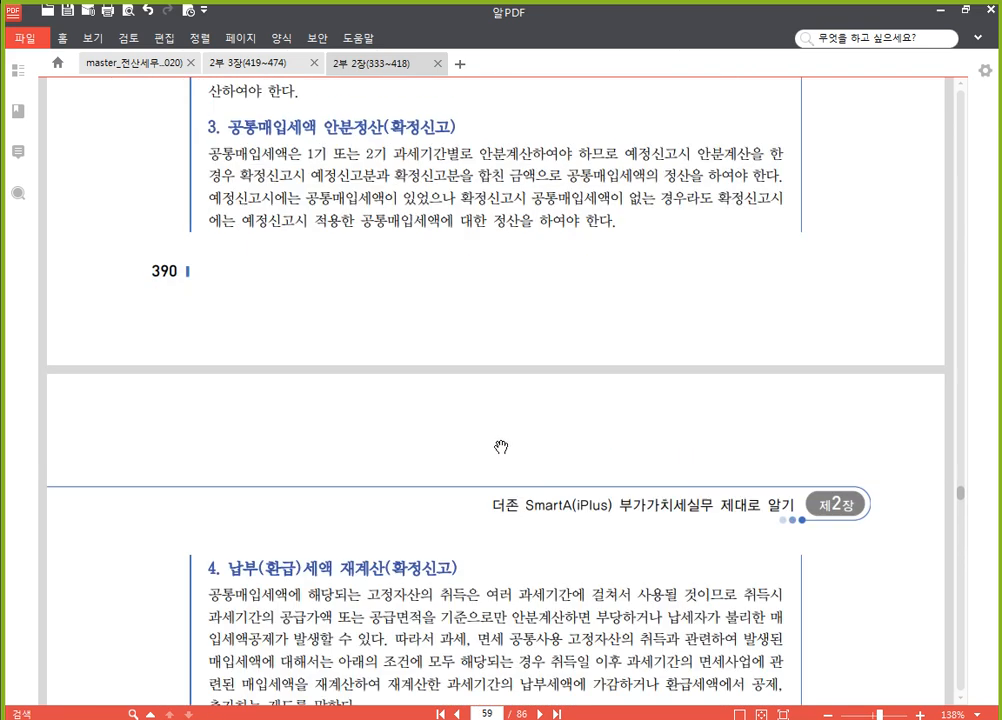
scroll(497, 429, "down", 8)
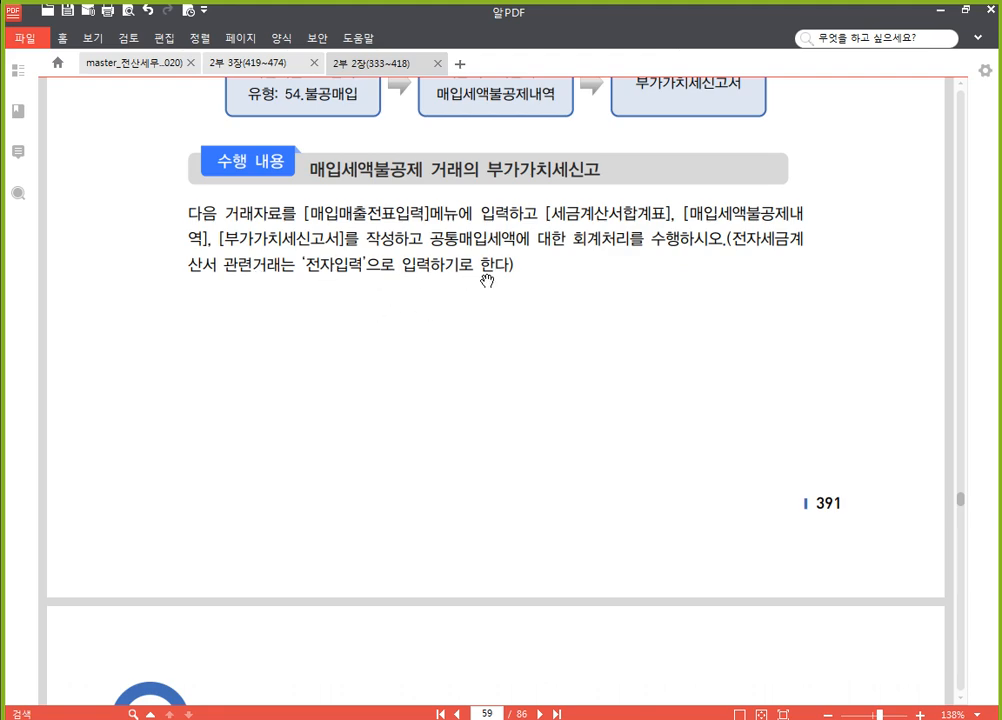
scroll(523, 380, "down", 5)
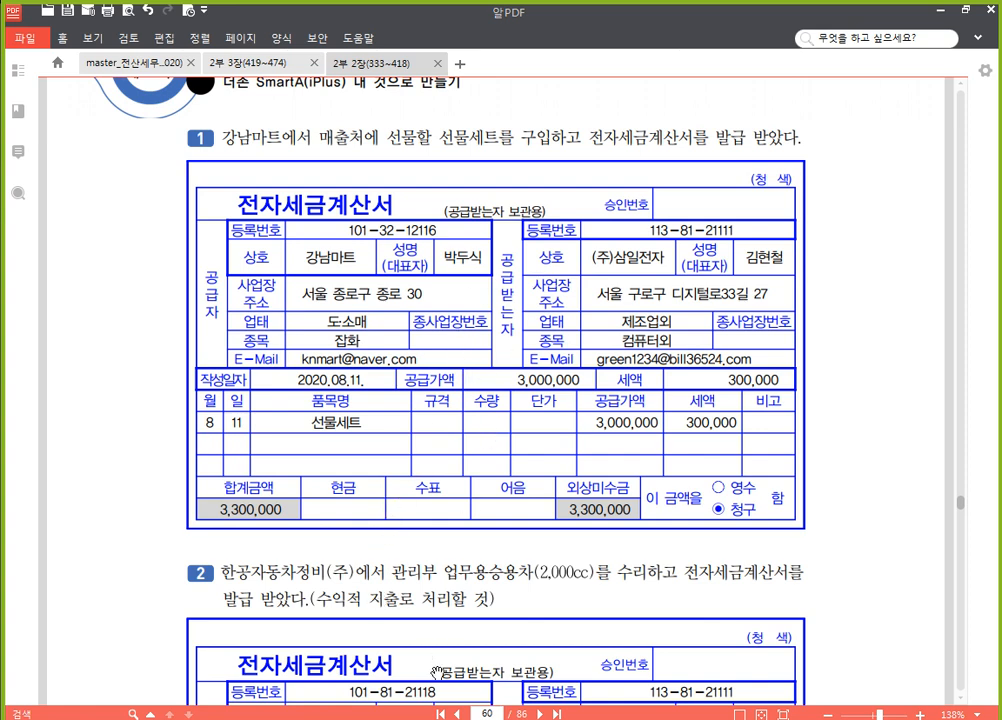
Switch back to SmartA, close 일반전표입력 and return to 매입매출전표입력
key("alt+Tab")
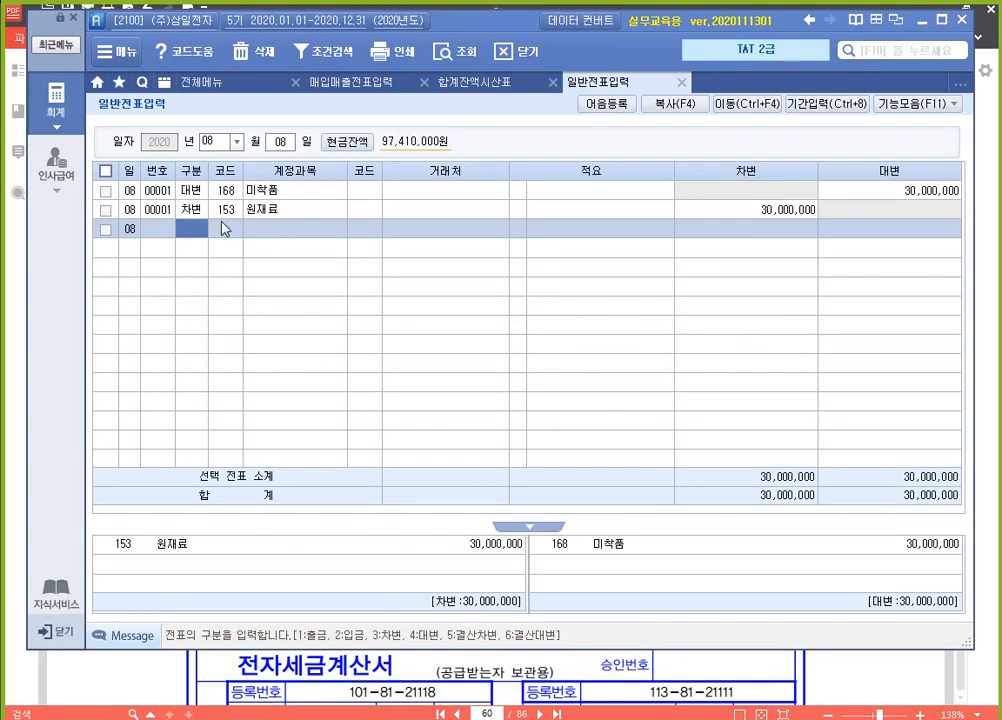
left_click(283, 146)
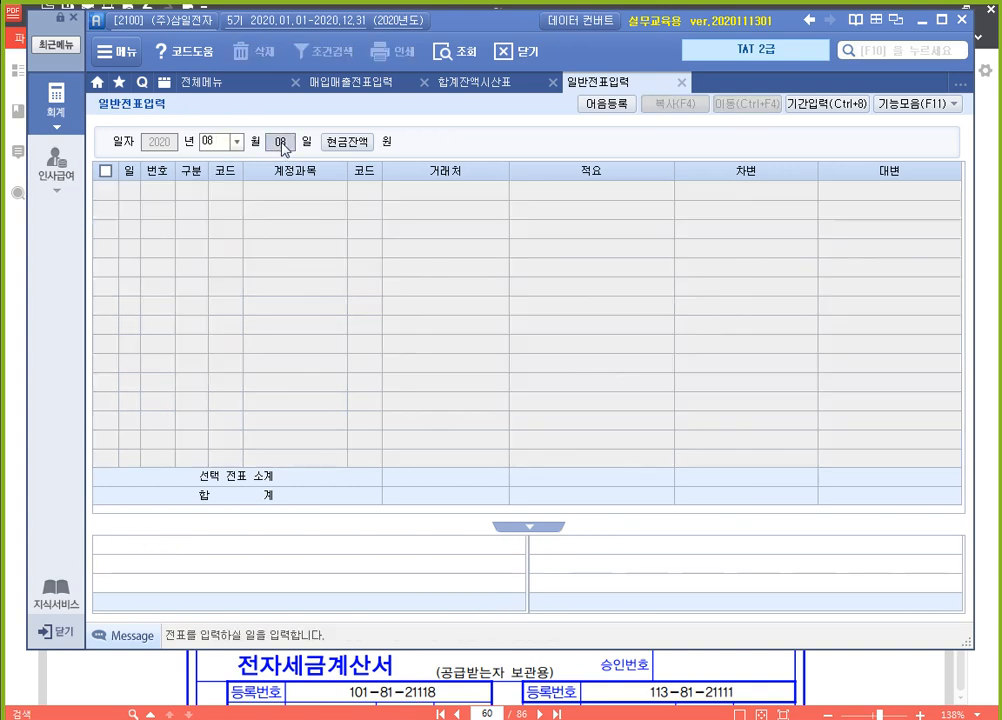
left_click(682, 82)
left_click(350, 82)
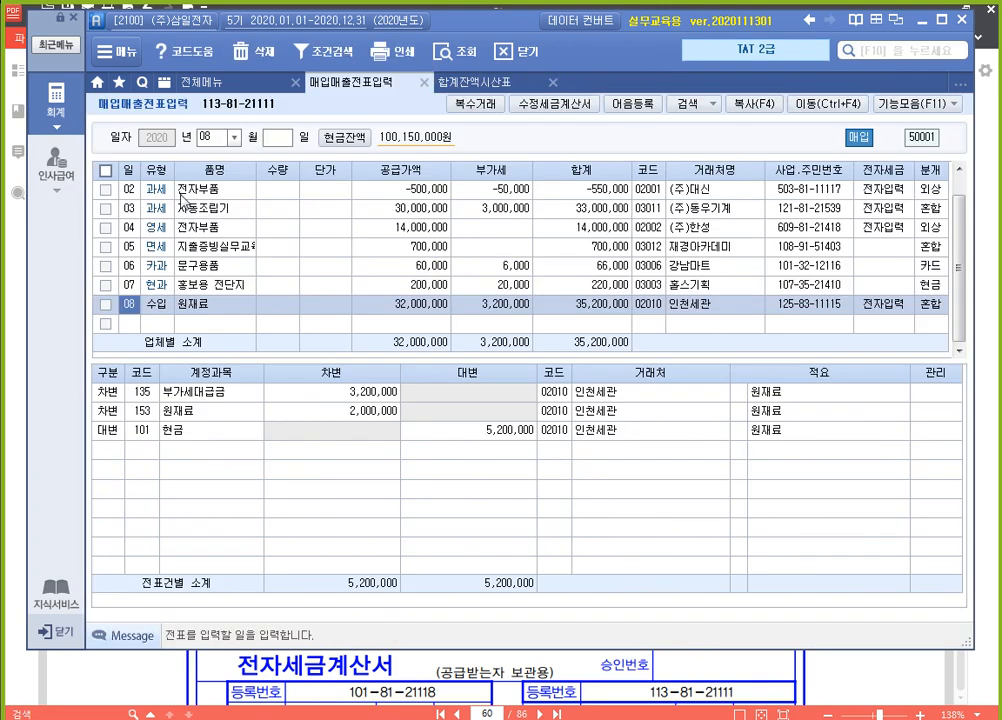
Start a new August entry for day 11 with type 54 불공 and 불공제사유 9. 접대비 관련 매입세액
left_click(128, 325)
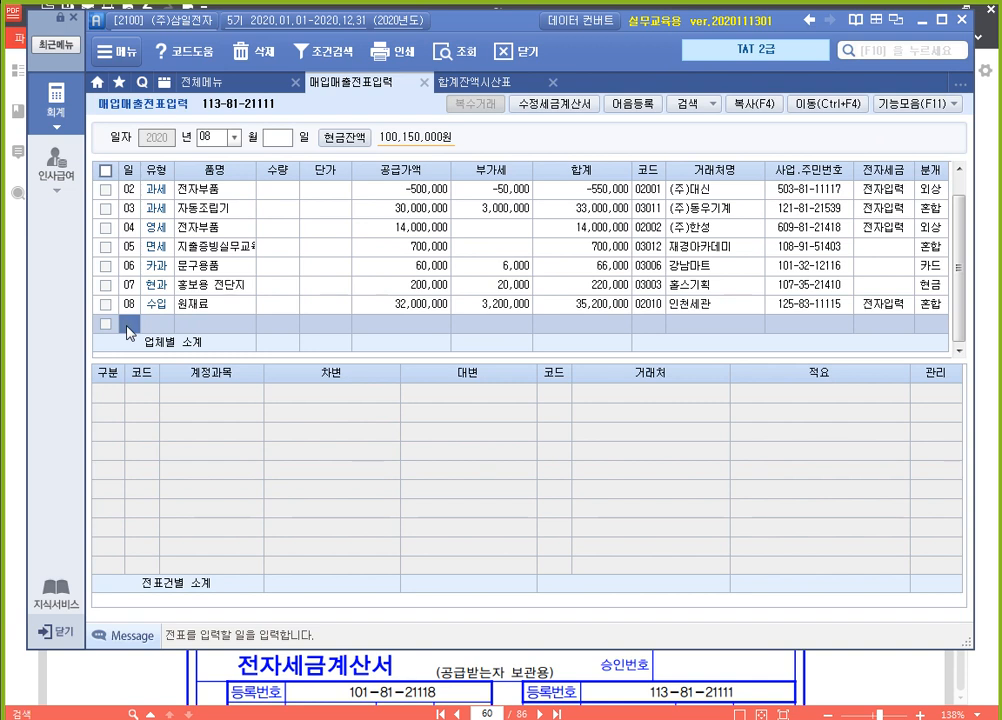
type("11")
key("Return")
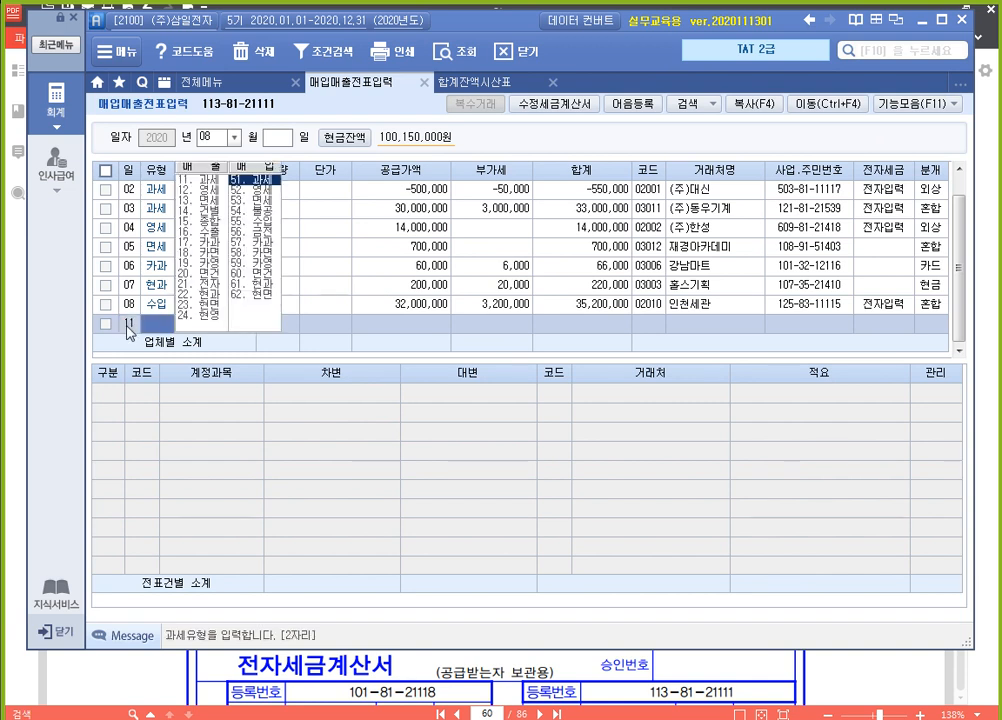
type("54")
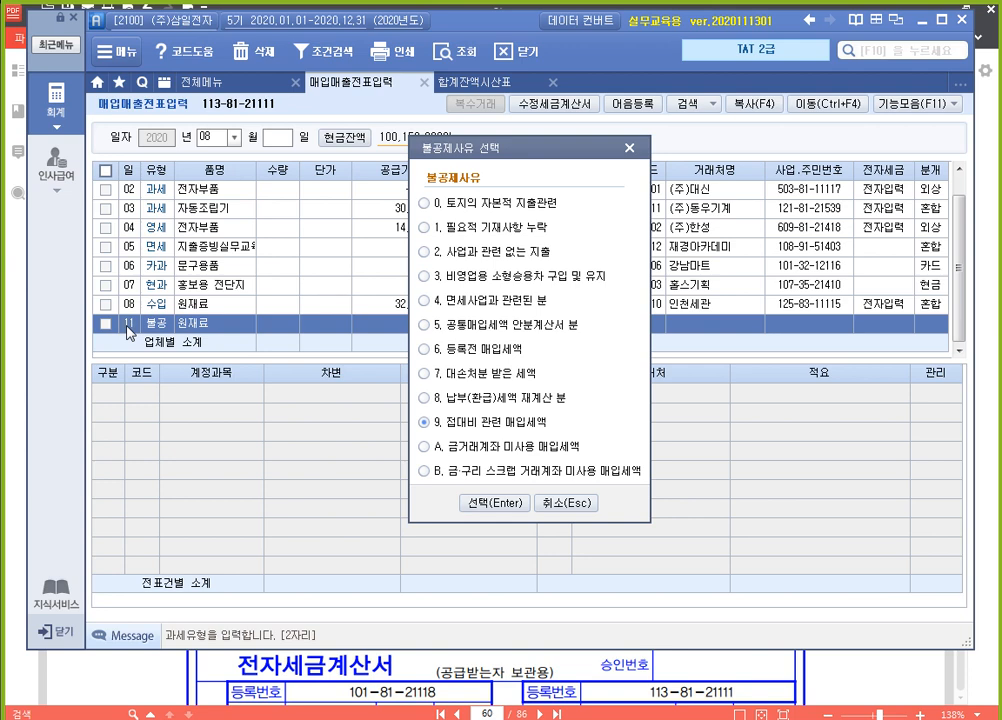
key("Return")
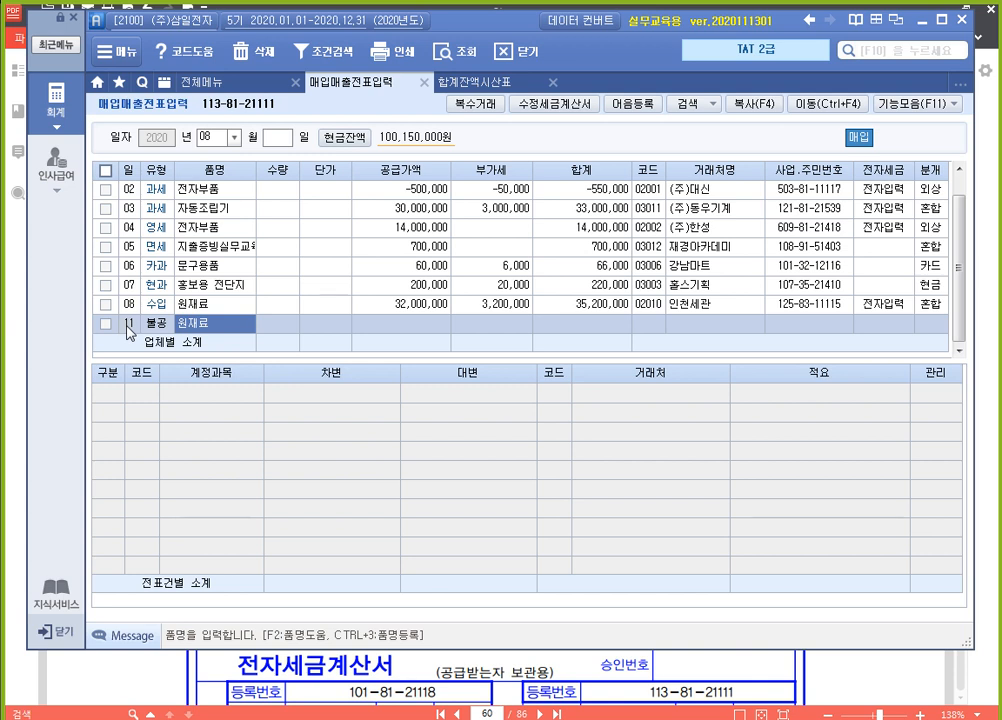
Set the item name of the 불공 entry to 선물세트 and its 공급가액 to 3000000, accepting the calculated 부가세
type("선물세트")
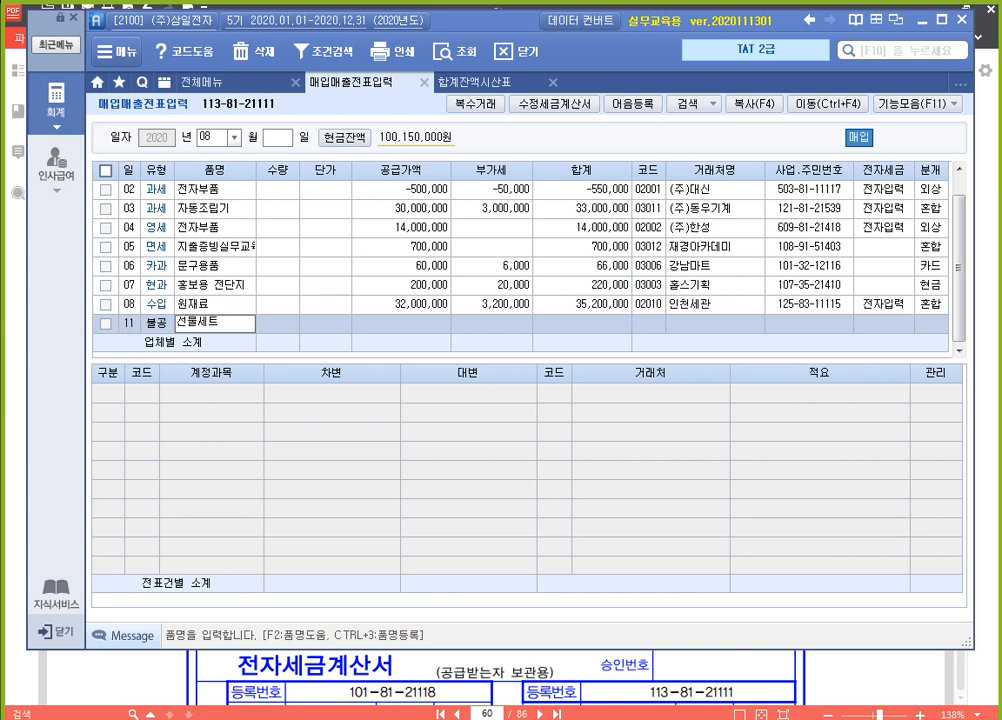
key("Return")
key("Return")
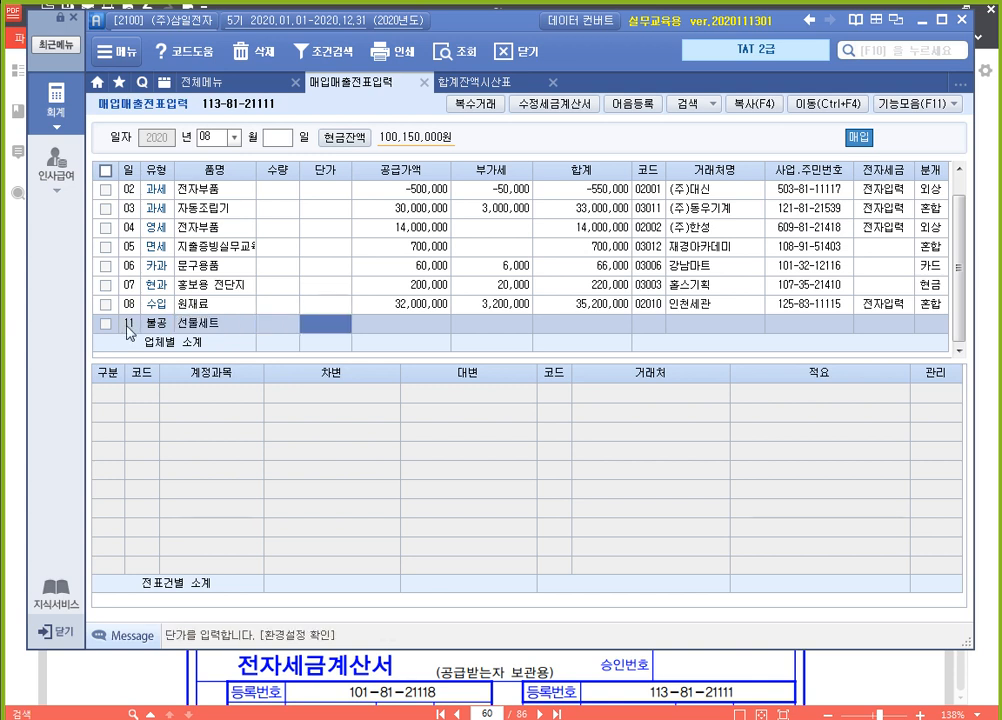
key("Return")
type("3000000")
key("Return")
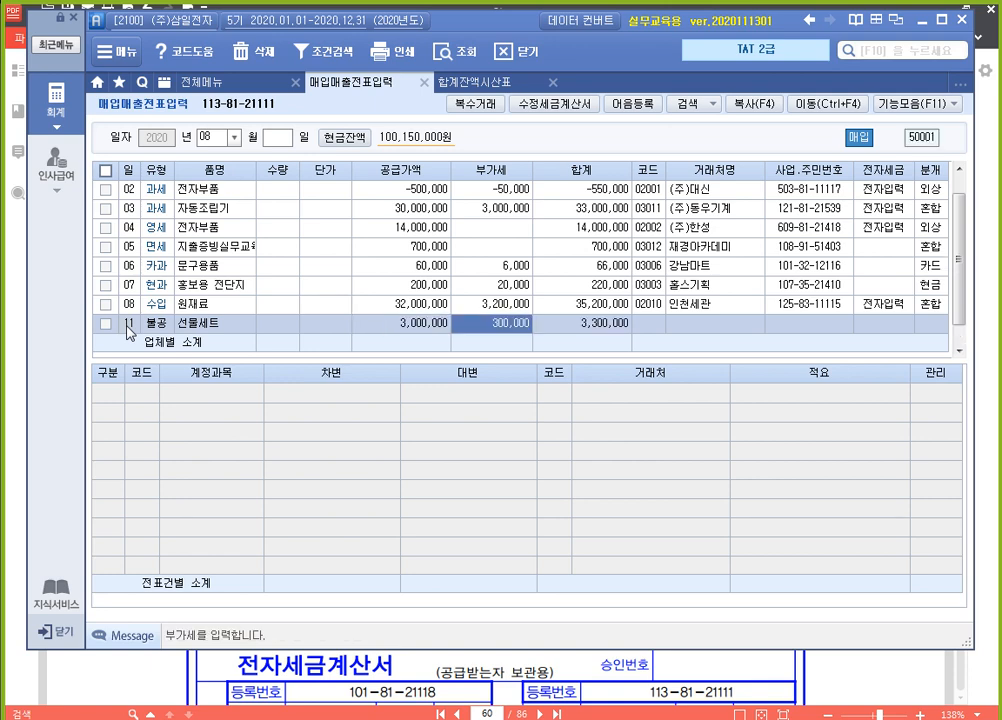
key("Return")
Assign 강남마트 as the 거래처, mark the invoice as 전자입력, and choose 분개 type 3 혼합
type("강남")
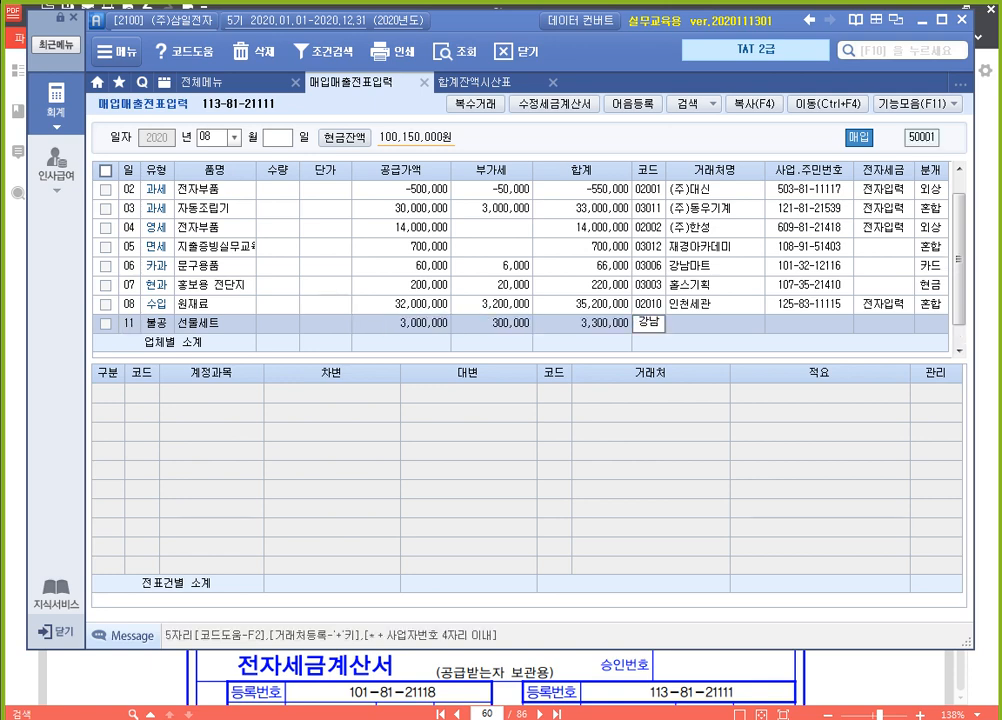
key("Return")
key("Return")
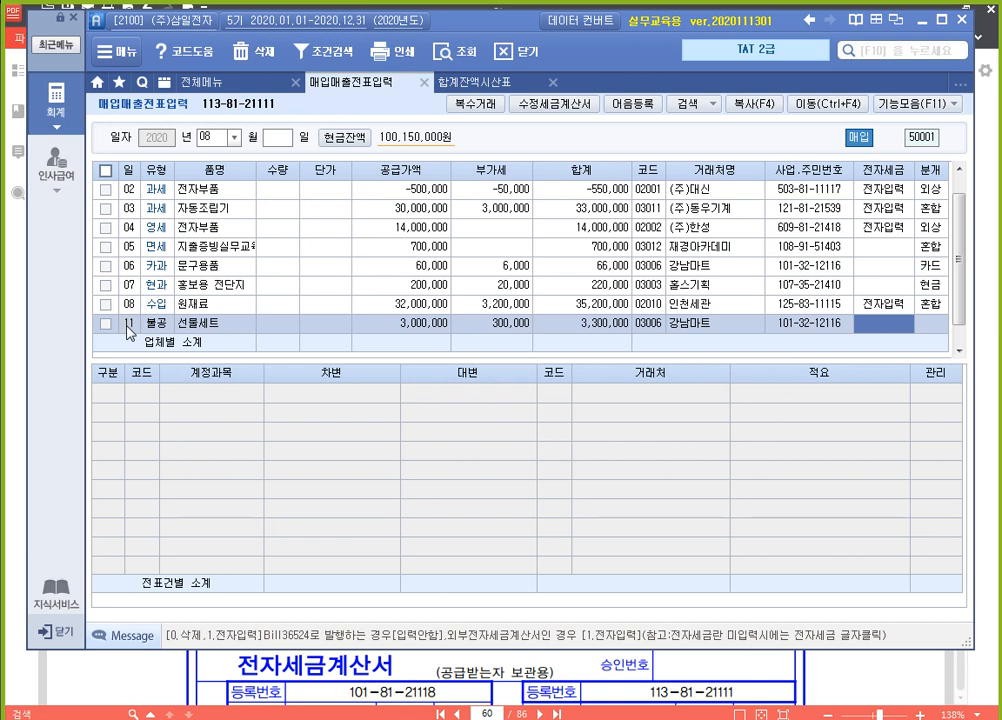
key("1")
key("Return")
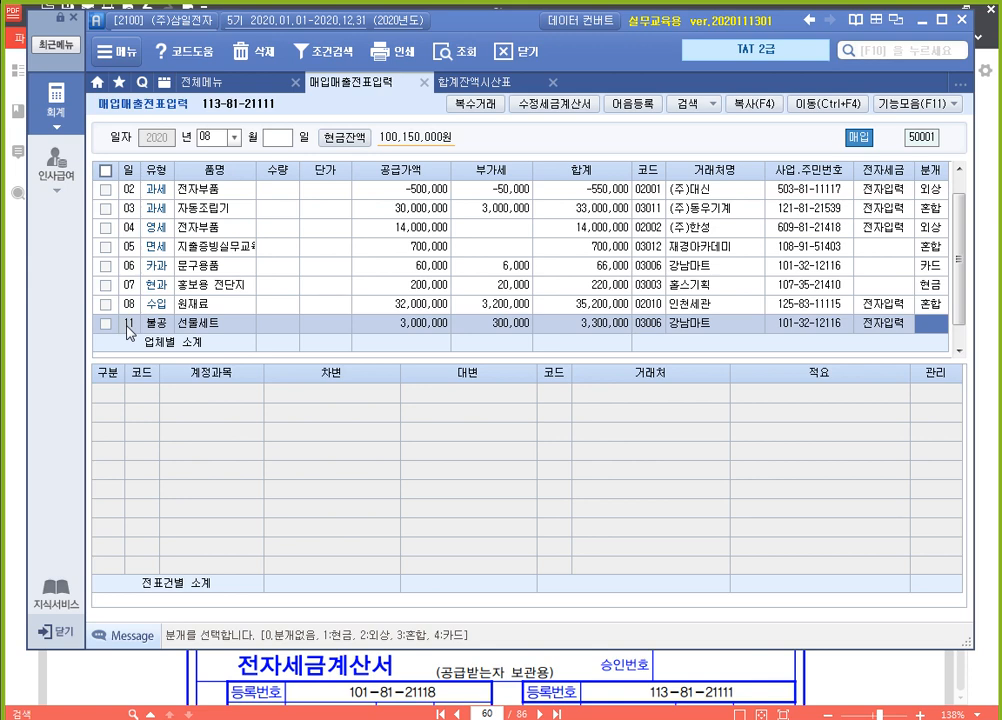
type("3")
key("Return")
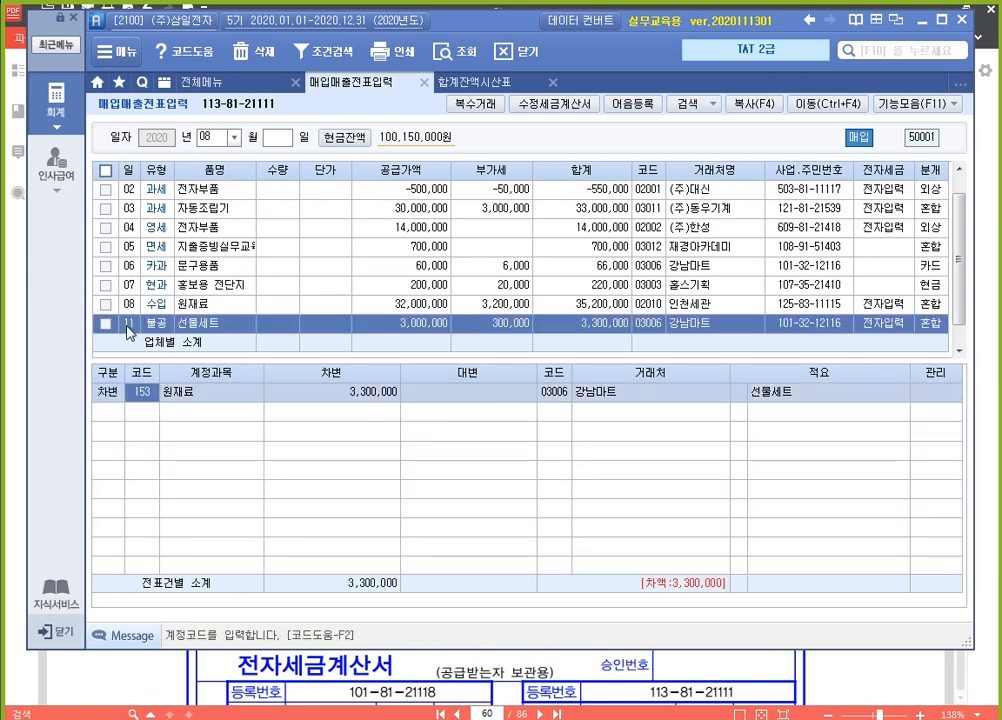
Change the debit line's account of the 선물세트 entry to 813 접대비
type("813")
key("Return")
Add a credit line (4 대변) for account 253 미지급금 with an amount of 3300000 to the 선물세트 entry
key("Return")
type("4")
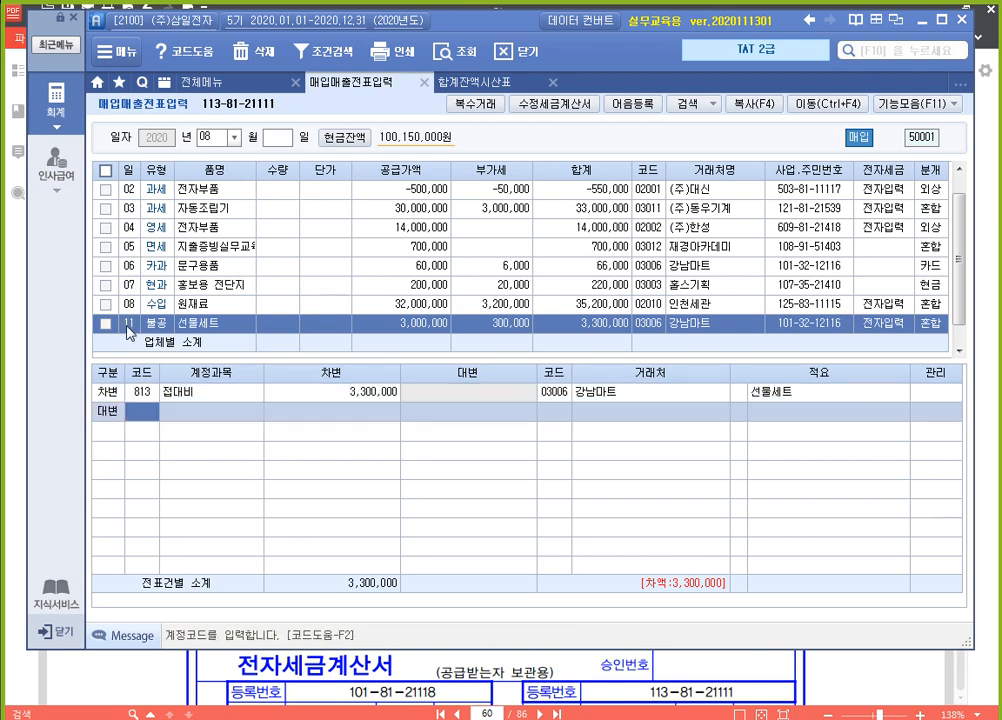
type("253")
key("Return")
type("3300000")
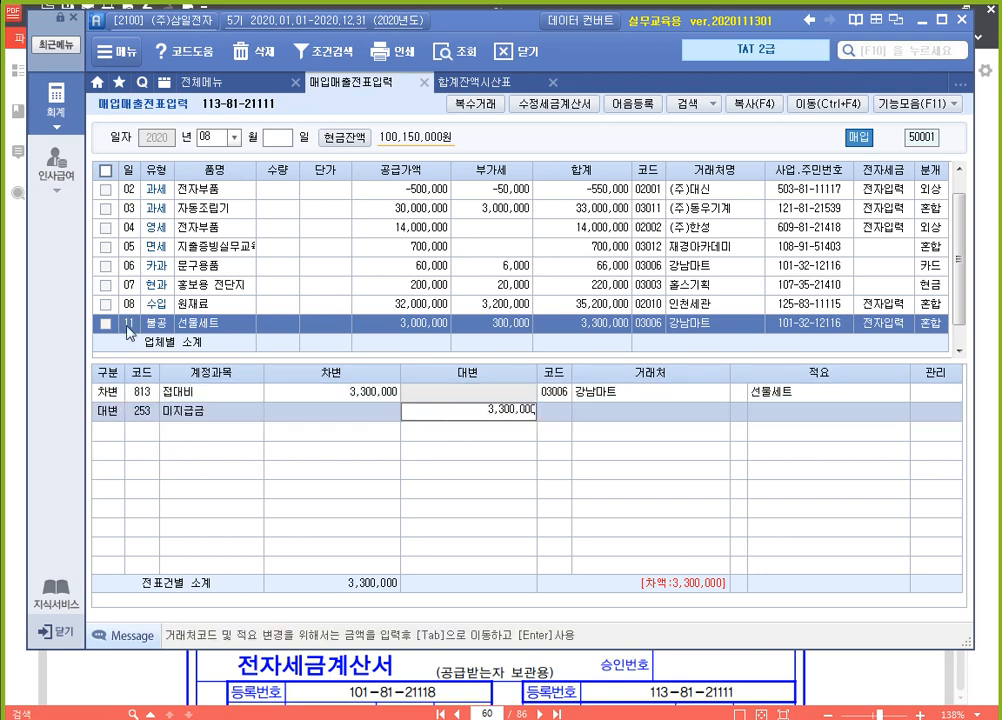
key("Return")
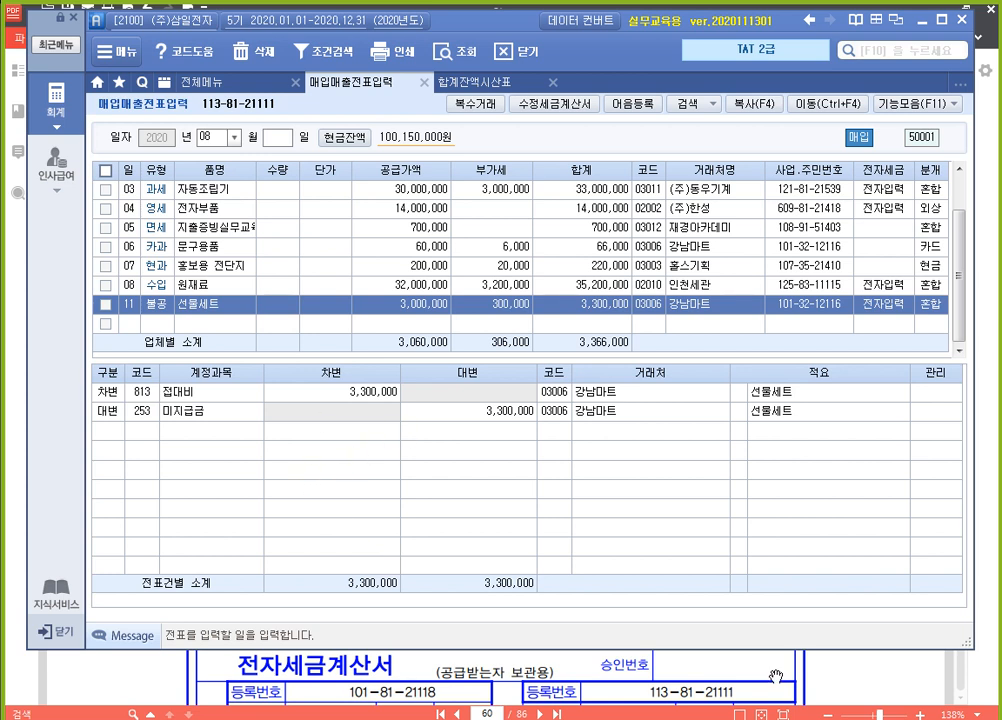
Check exercise 2 in the PDF, then start an August 12 entry of type 54 불공 with reason 3 비영업용 소형승용차 구입 및 유지
left_click(872, 681)
scroll(872, 681, "down", 5)
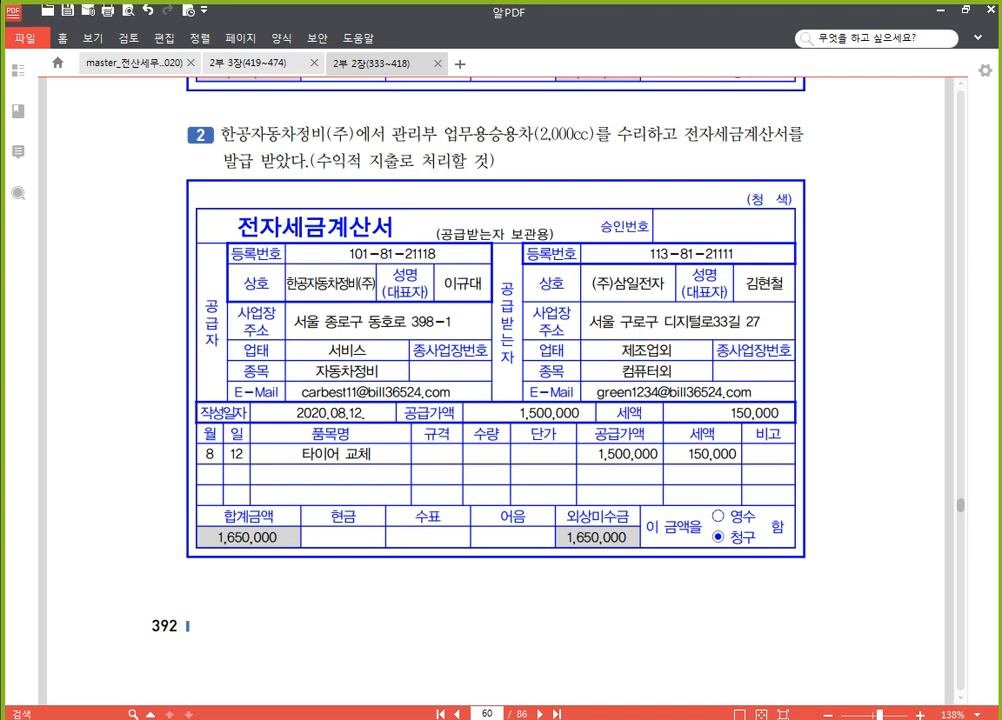
key("alt+Tab")
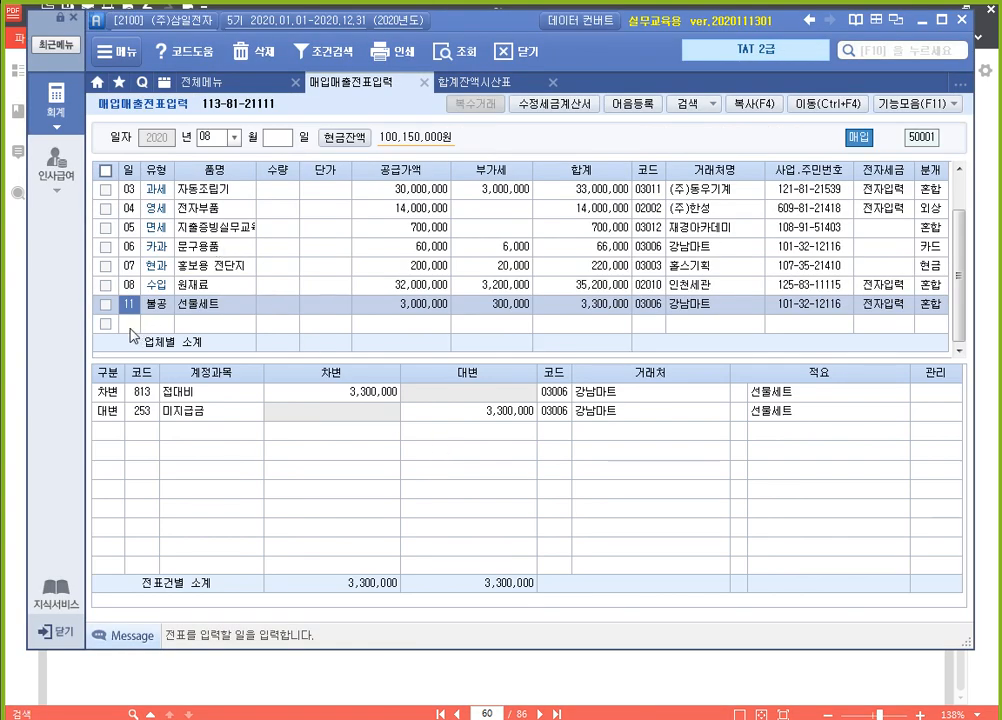
left_click(143, 314)
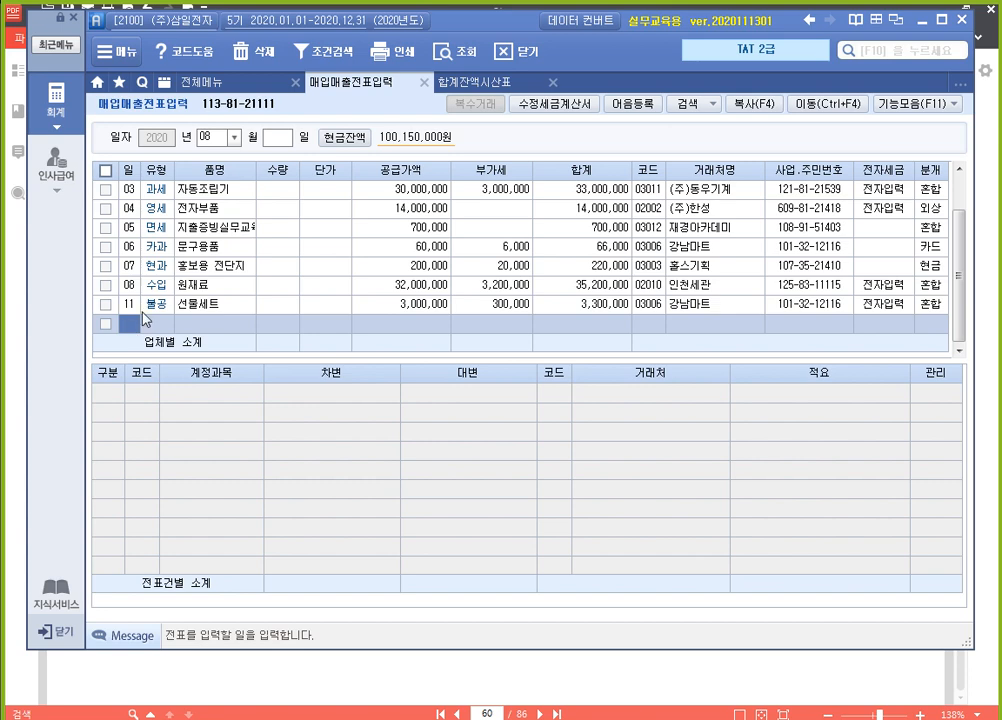
type("12")
key("Return")
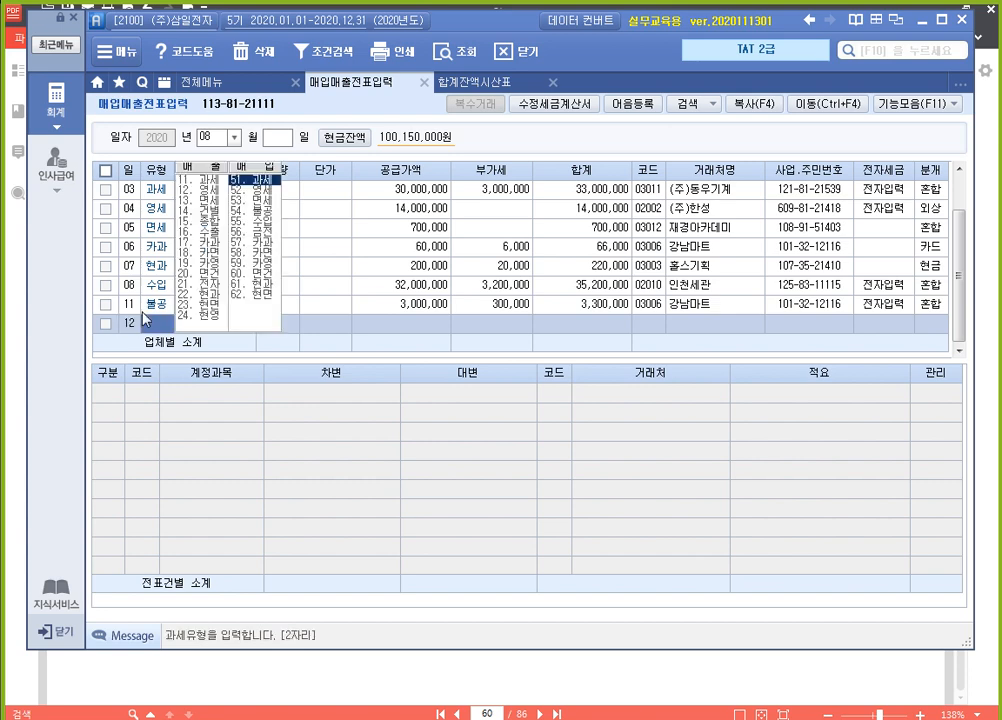
type("54")
key("Return")
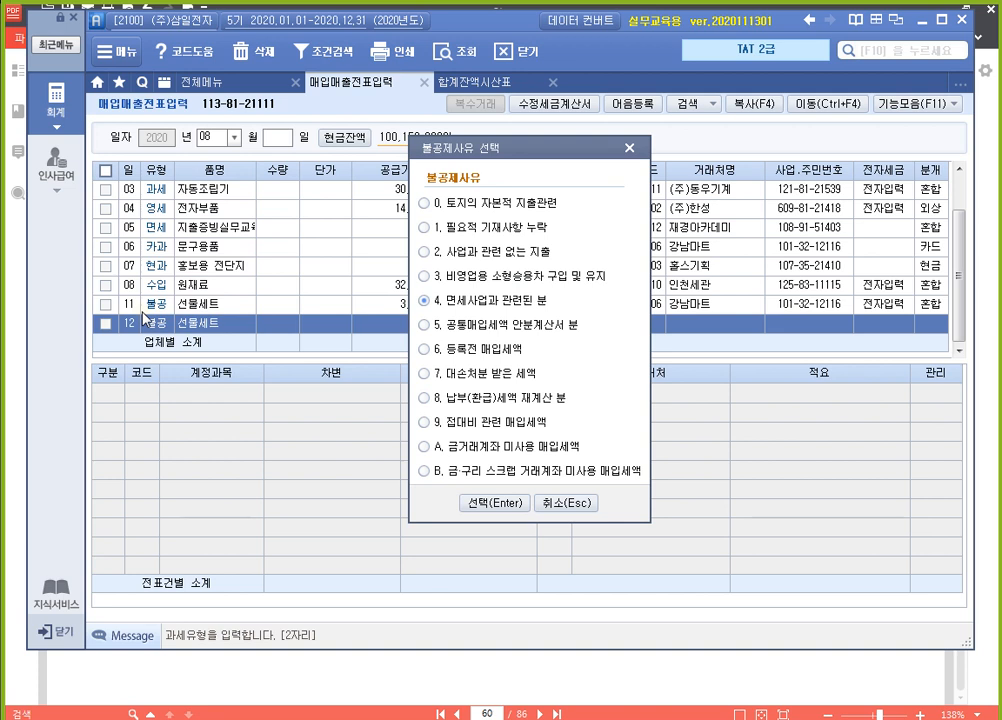
key("3")
key("Return")
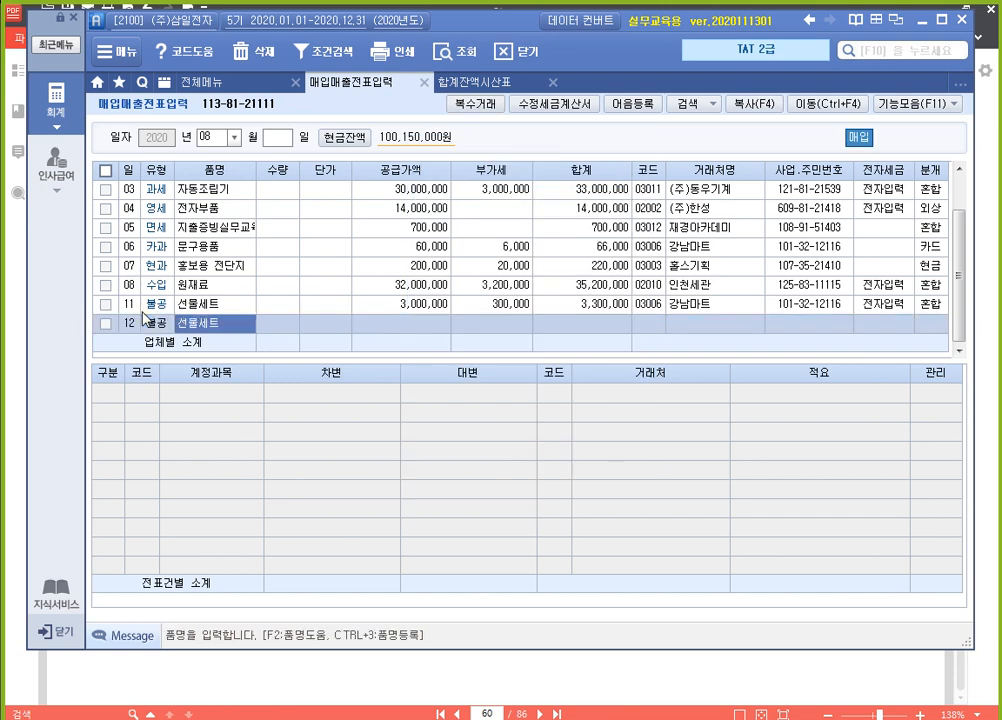
Set the item name of the August 12 entry to 타이어 교체 and its 공급가액 to 1500000, accepting the calculated 부가세
type("타이어")
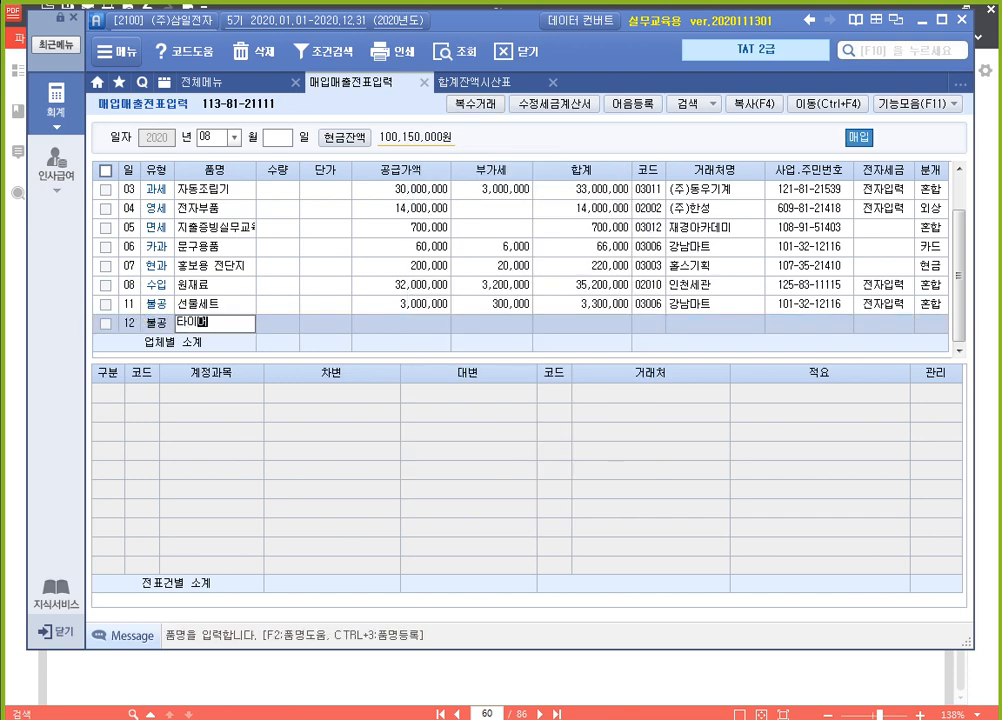
type(" 교체")
key("Return")
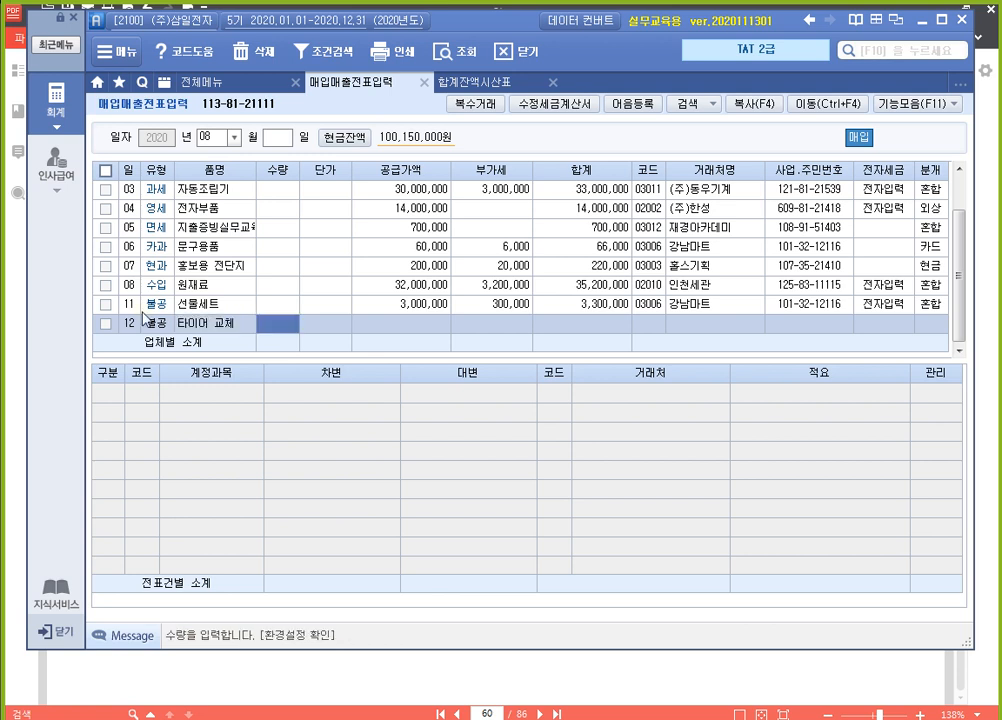
key("Return")
type("1500000")
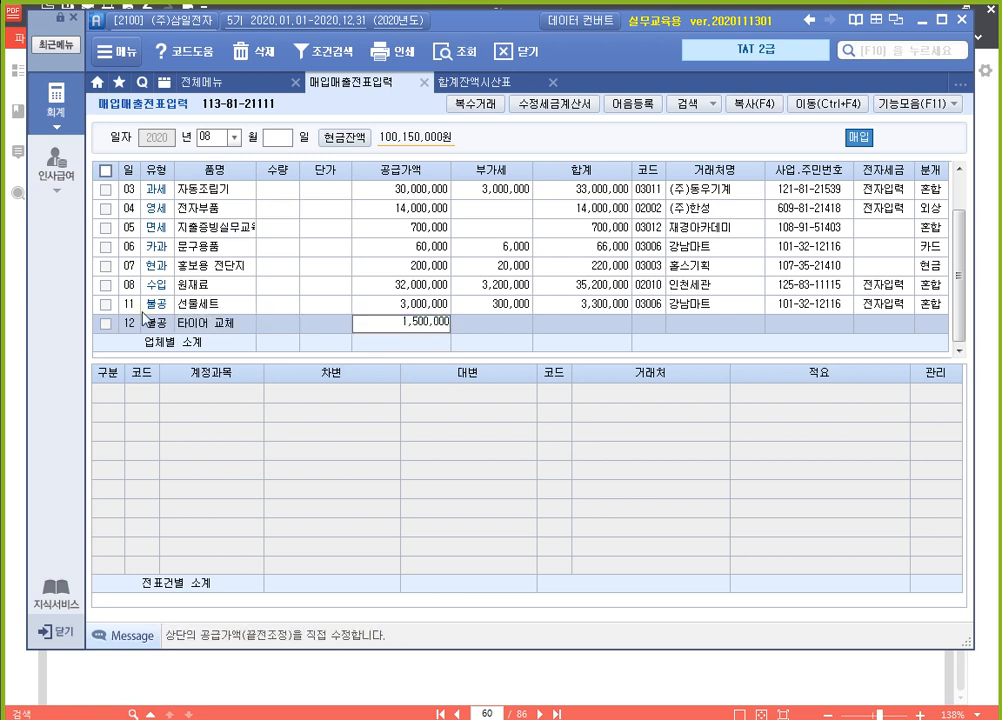
key("Return")
key("Return")
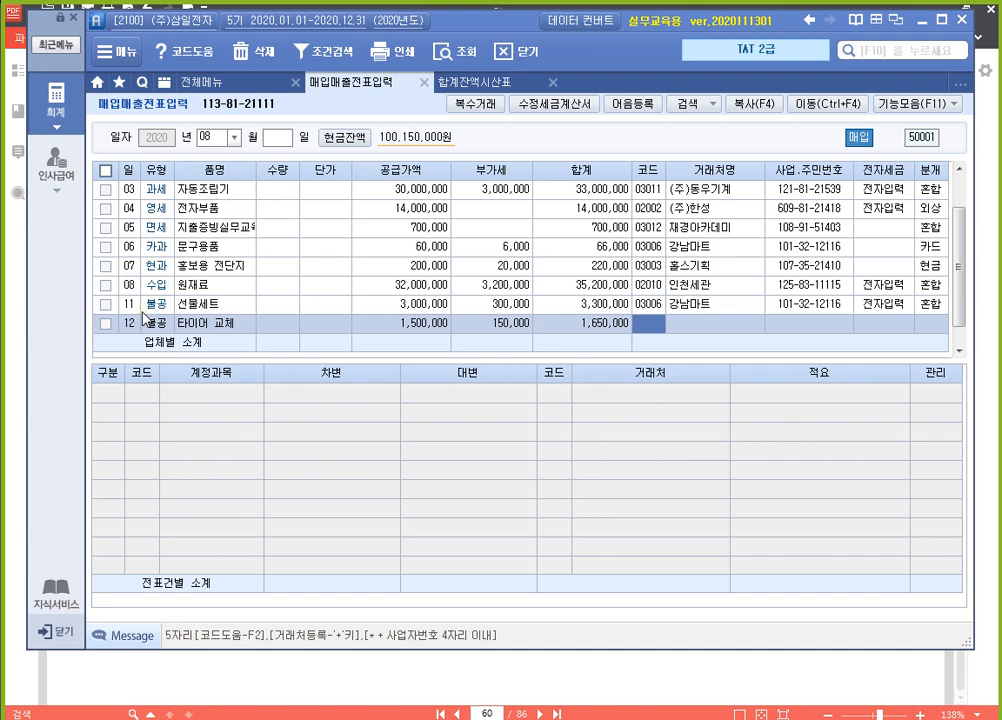
Assign 한공자동차정비(주) as the 거래처 of the 타이어 교체 entry, with 전자입력 and 분개 type 3 혼합
type("한공")
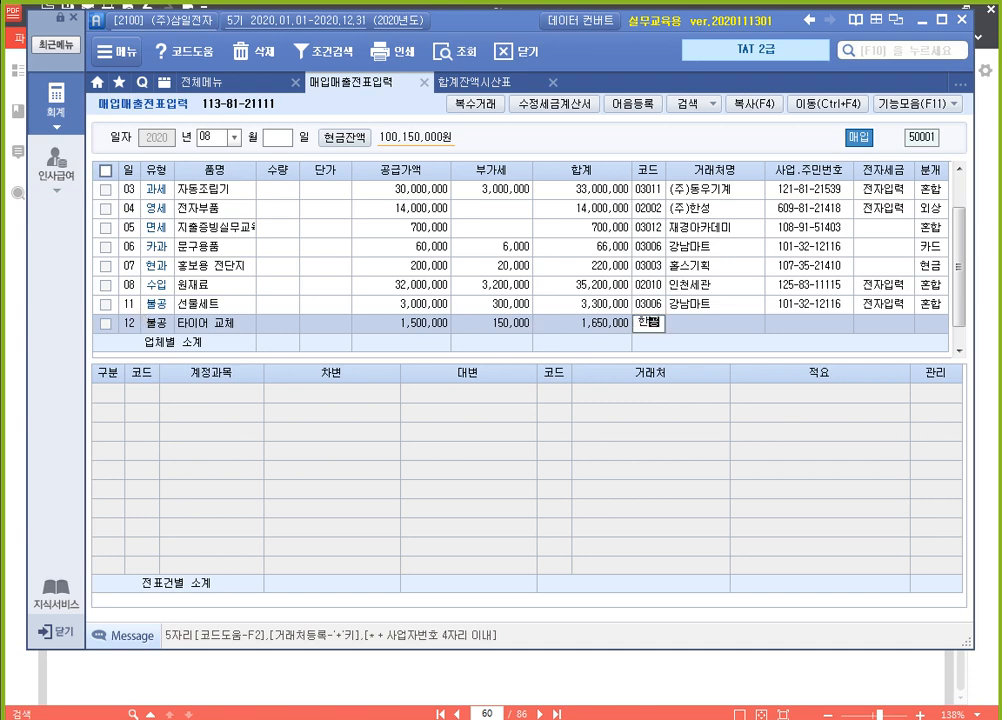
key("Return")
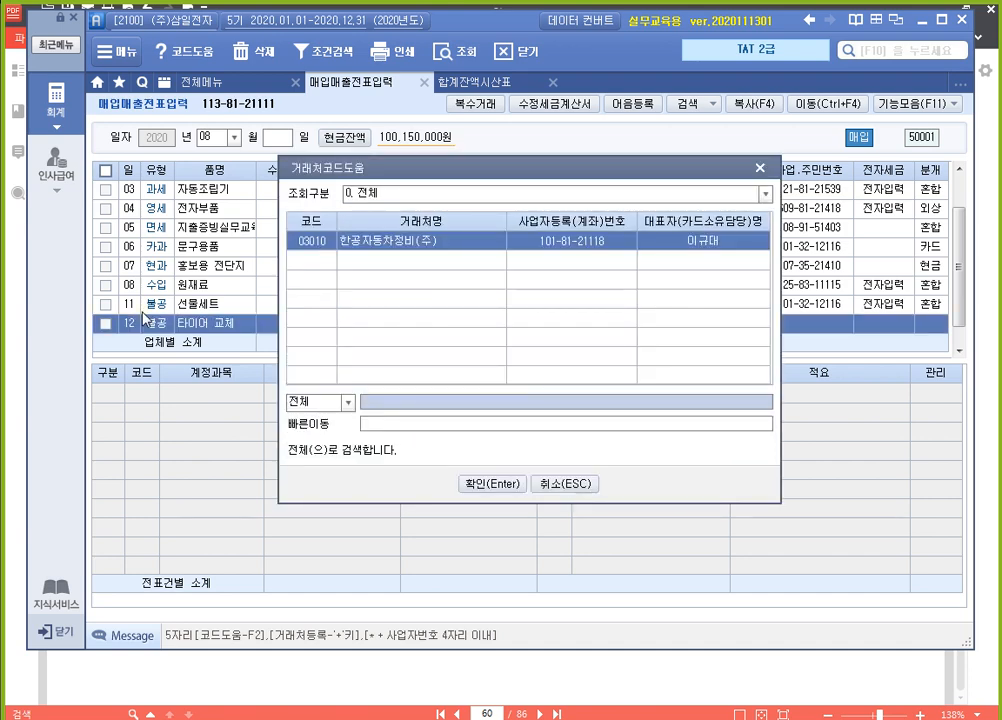
key("Return")
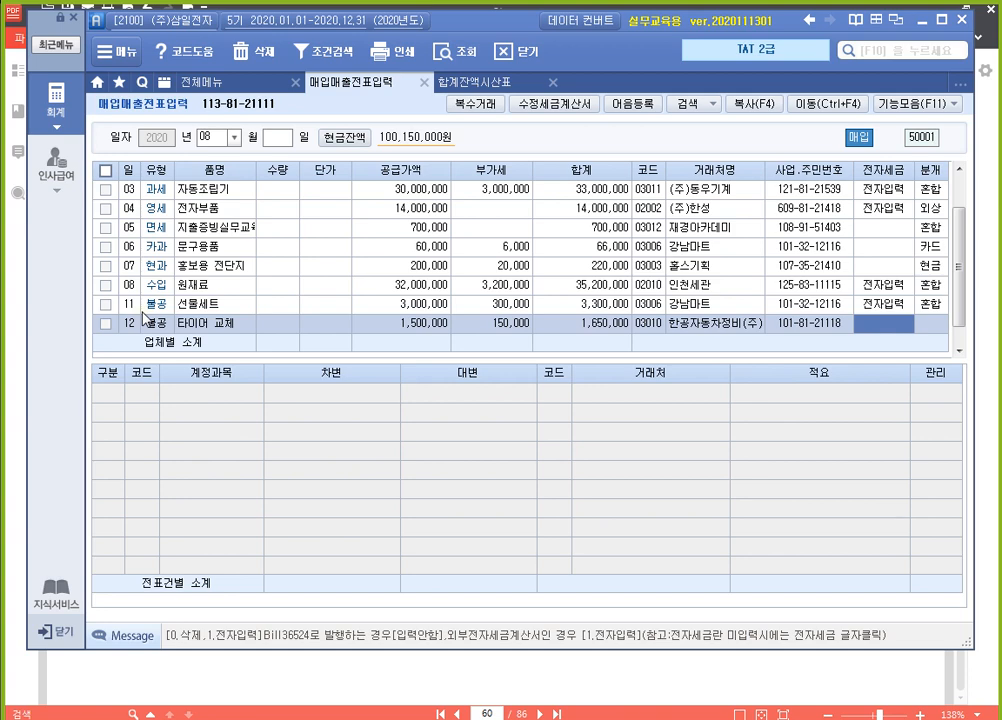
key("1")
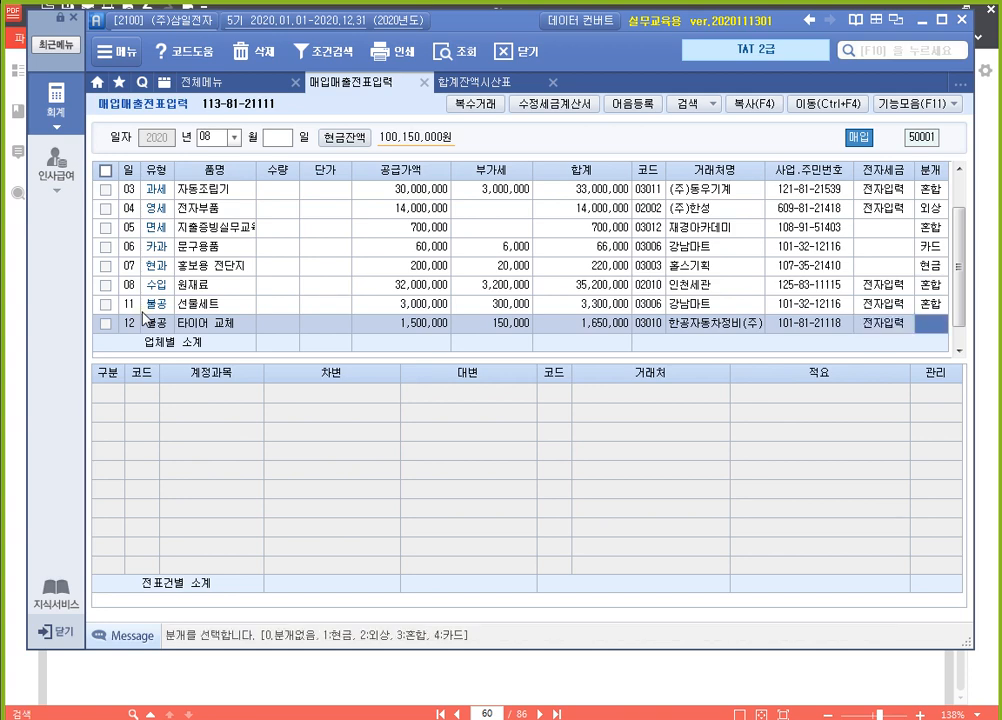
key("3")
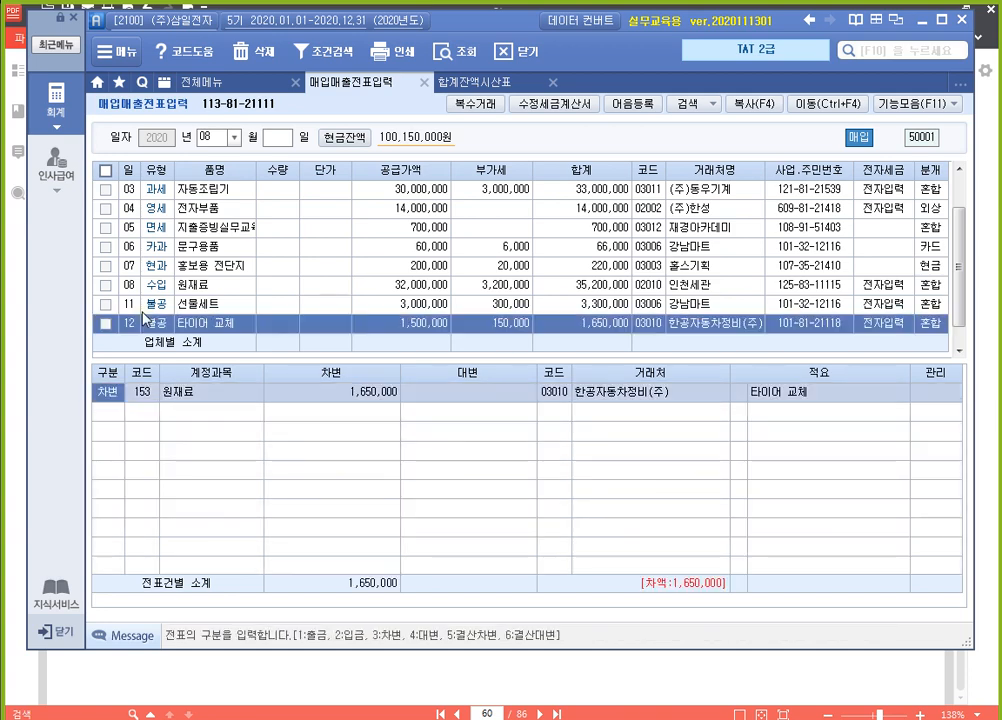
Change the debit line's account of the 타이어 교체 entry to 822 차량유지비
key("Return")
type("차량")
key("Return")
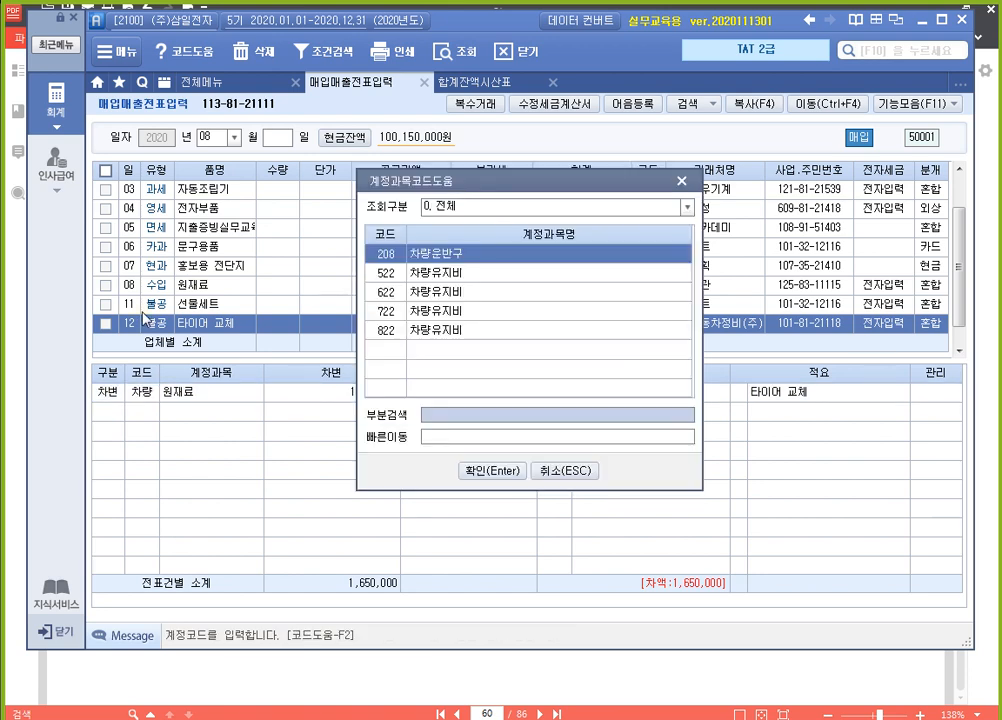
key("Down")
key("Down")
key("Down")
key("Down")
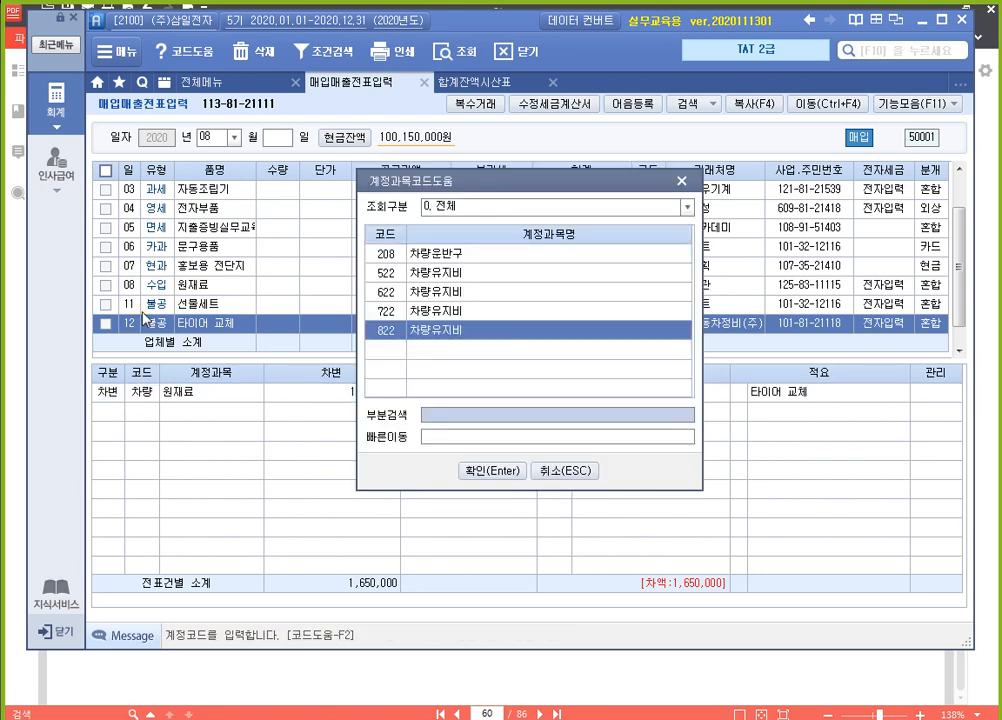
key("Return")
Add a credit line (4 대변) for account 253 미지급금 with an amount of 1650000 to the 타이어 교체 entry
key("Return")
type("4")
key("Return")
type("253")
key("Return")
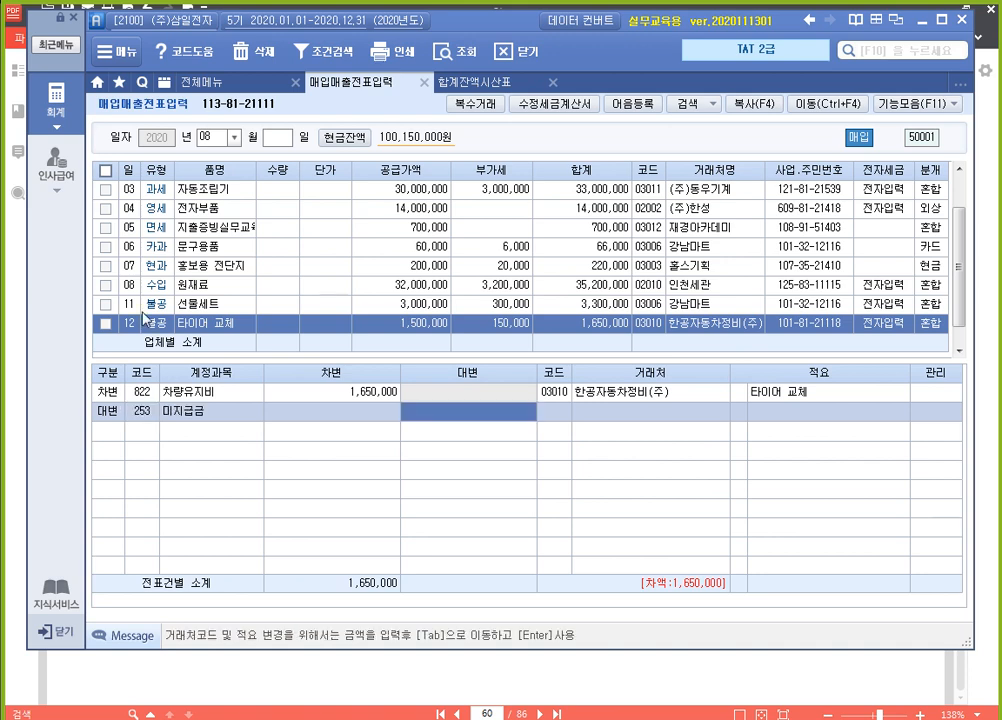
type("1650000")
key("Return")
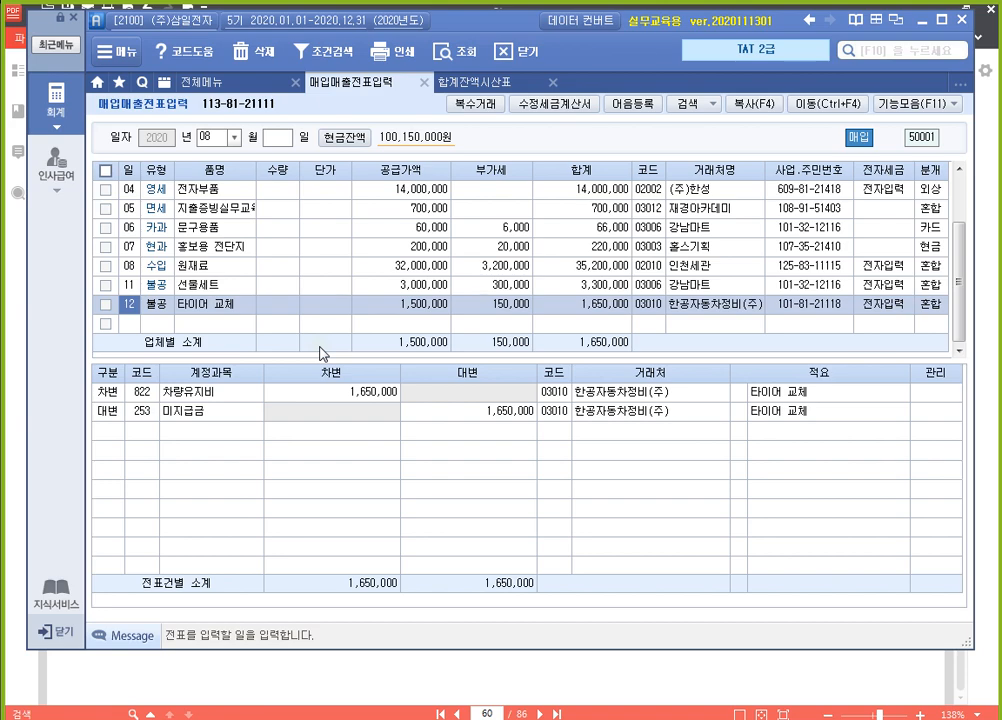
Review exercise 3's 전자세금계산서 from (주)대신 and exercise 4's 공통매입 안분계산 data in the PDF
left_click(640, 686)
scroll(470, 366, "down", 8)
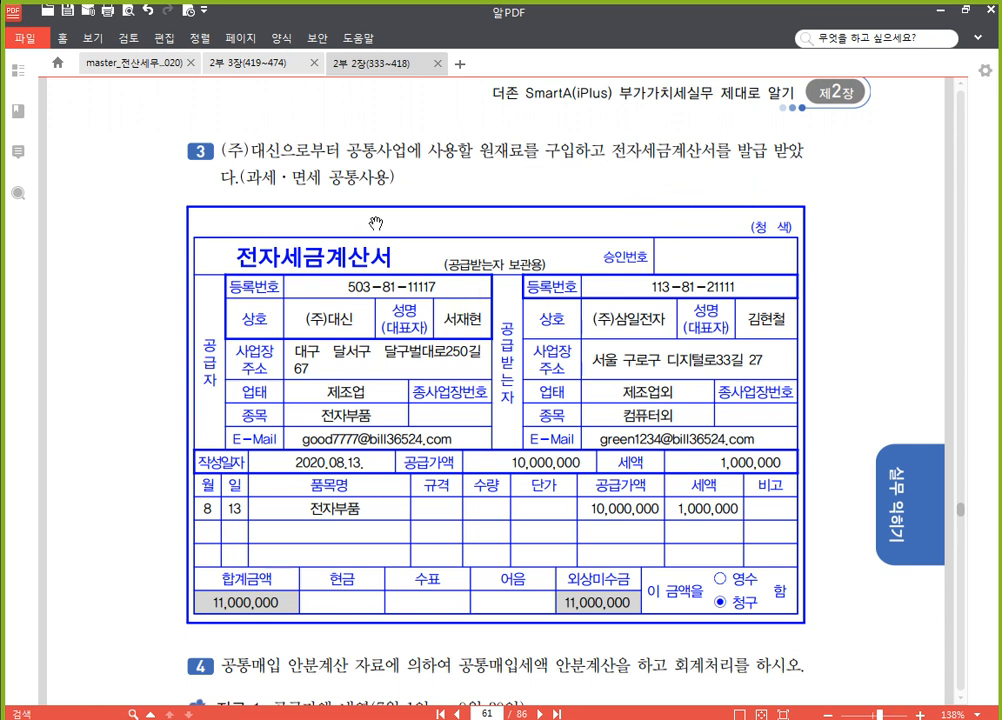
scroll(365, 224, "down", 3)
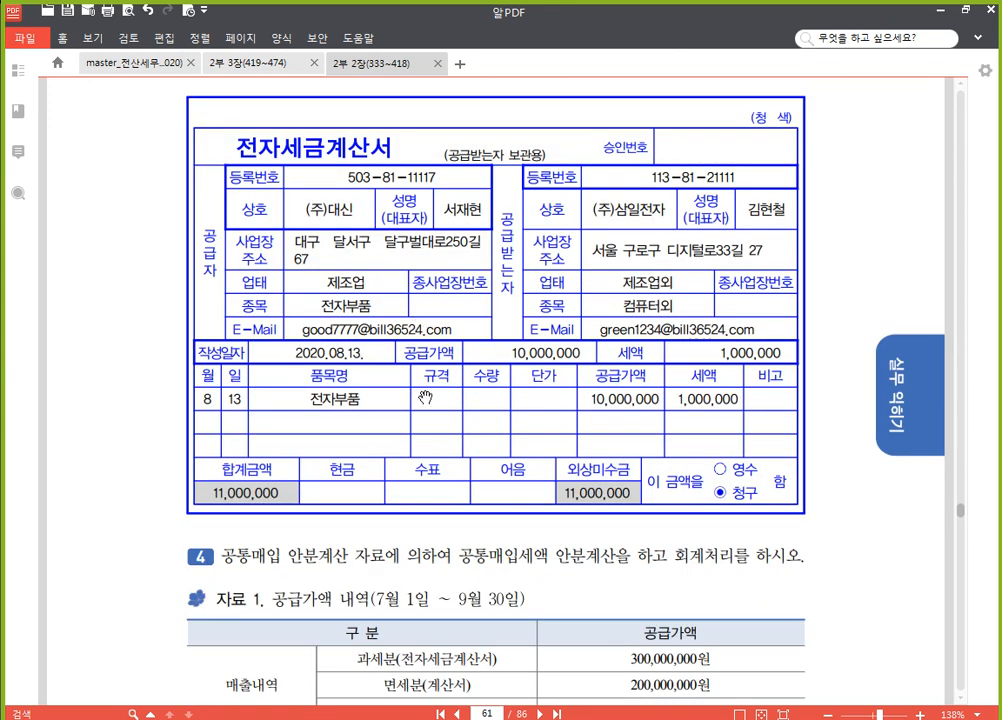
scroll(519, 380, "down", 9)
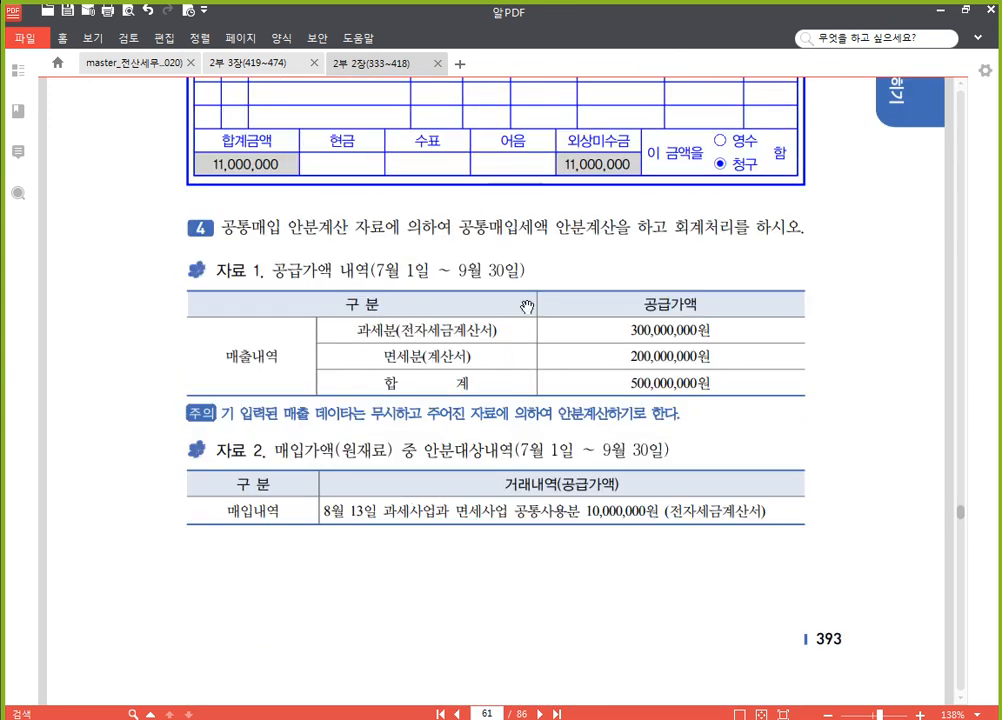
scroll(457, 422, "up", 6)
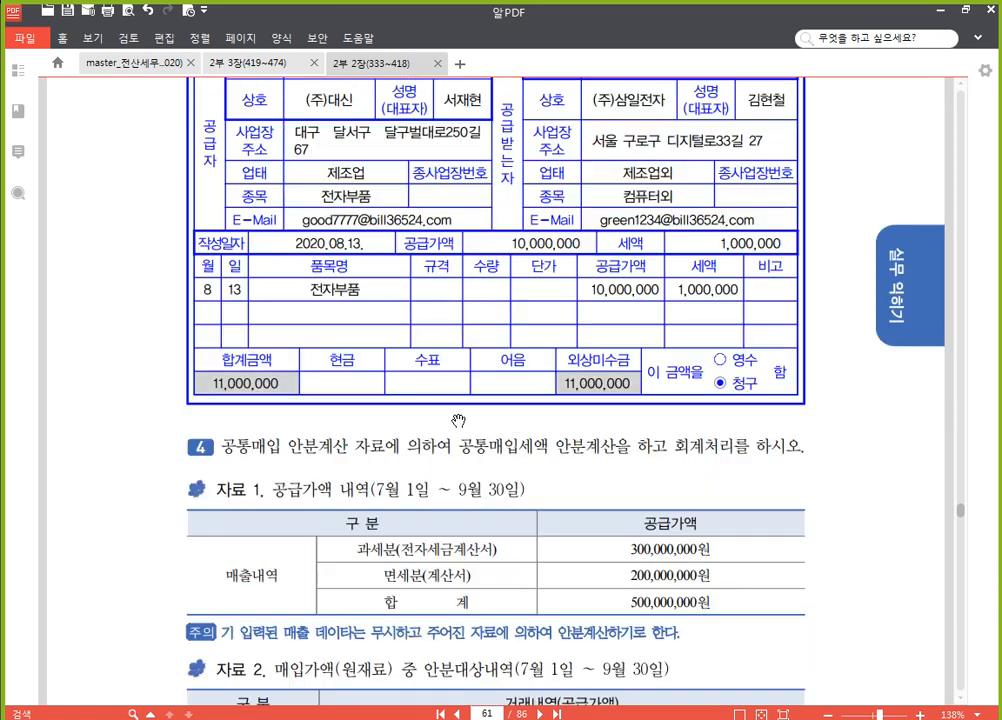
scroll(457, 420, "up", 6)
scroll(456, 418, "down", 3)
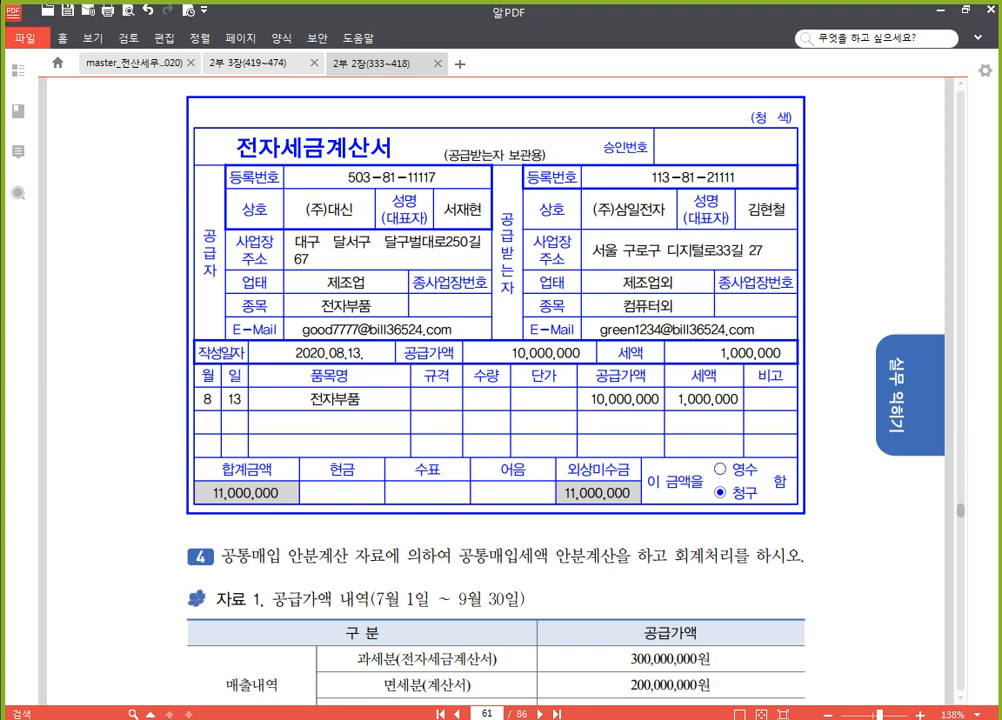
Back in the accounting program, start an August 13 entry of type 54 불공 with reason 5 공통매입세액 안분계산서 분
key("alt+Tab")
left_click(131, 325)
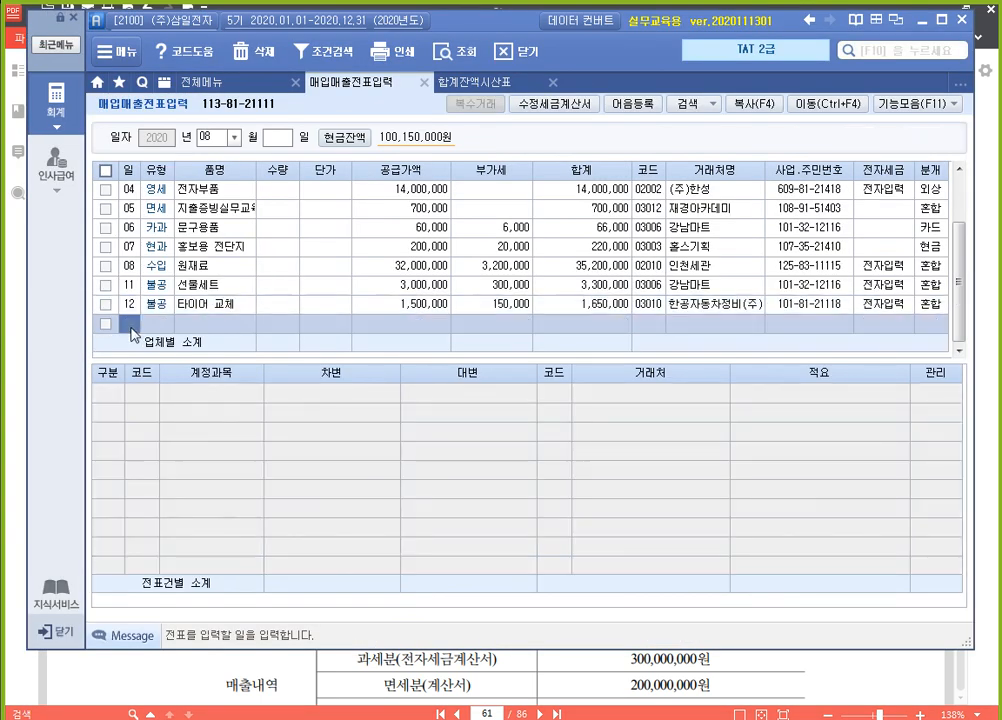
type("13")
key("Return")
type("54")
key("Return")
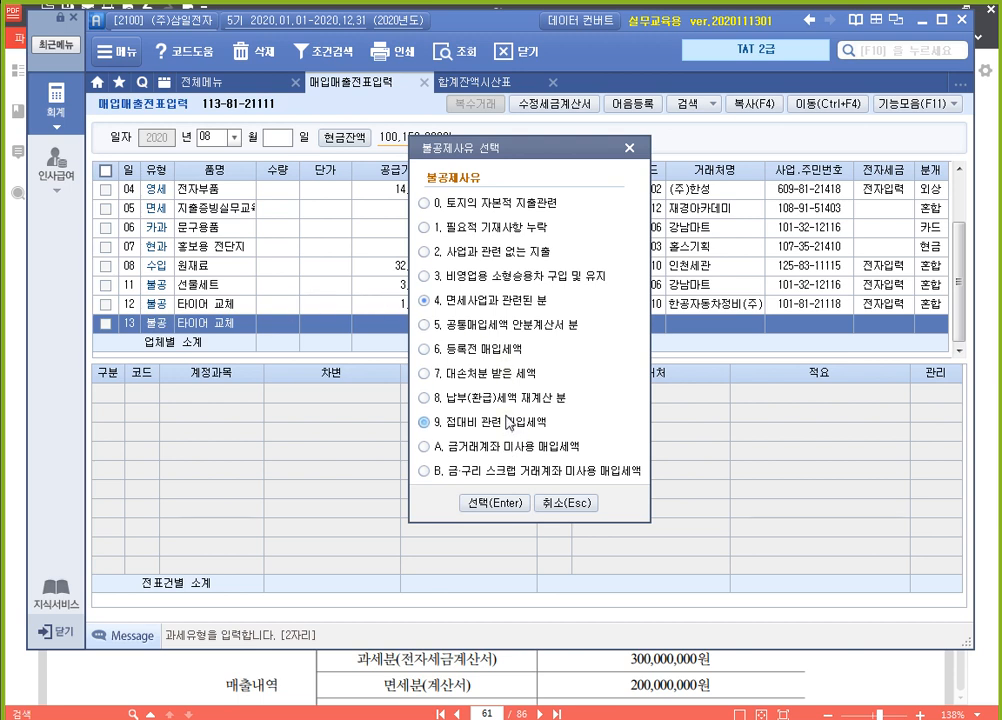
left_click(490, 326)
left_click(506, 503)
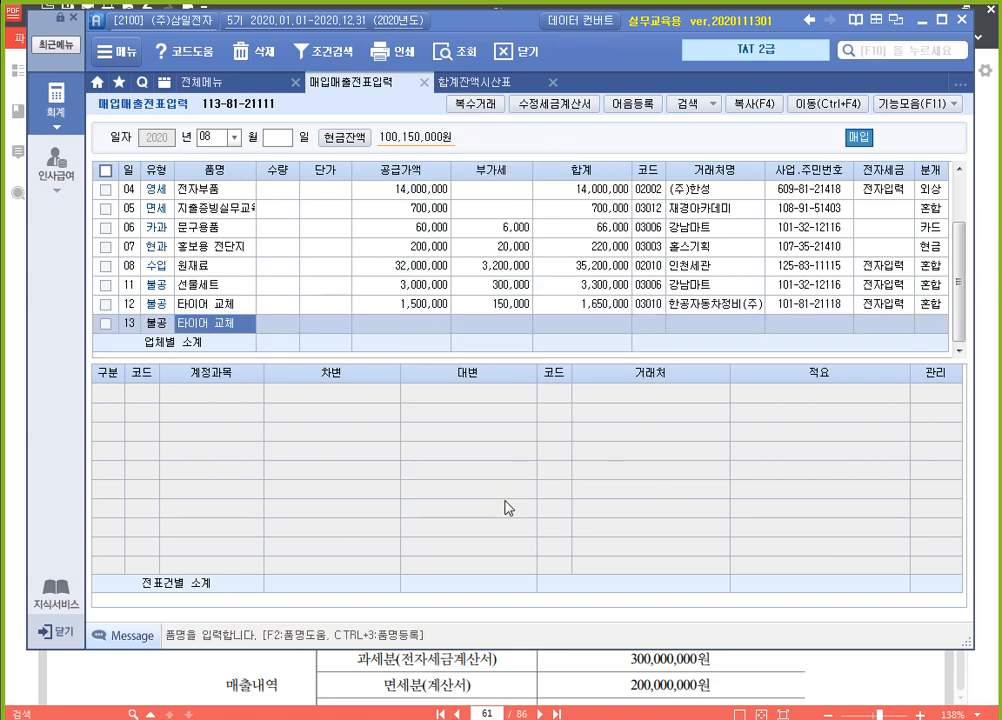
Set the item name of the August 13 entry to 전자부품 and its 공급가액 to 10000000, accepting the calculated 부가세
type("전자부")
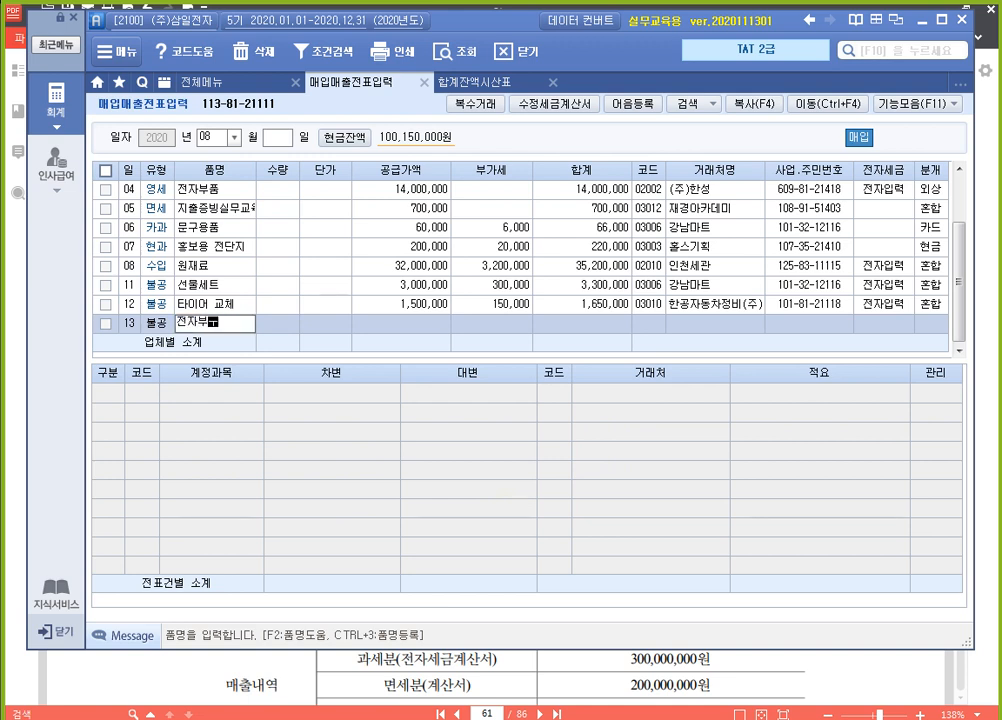
type("품")
key("Return")
key("Return")
key("Return")
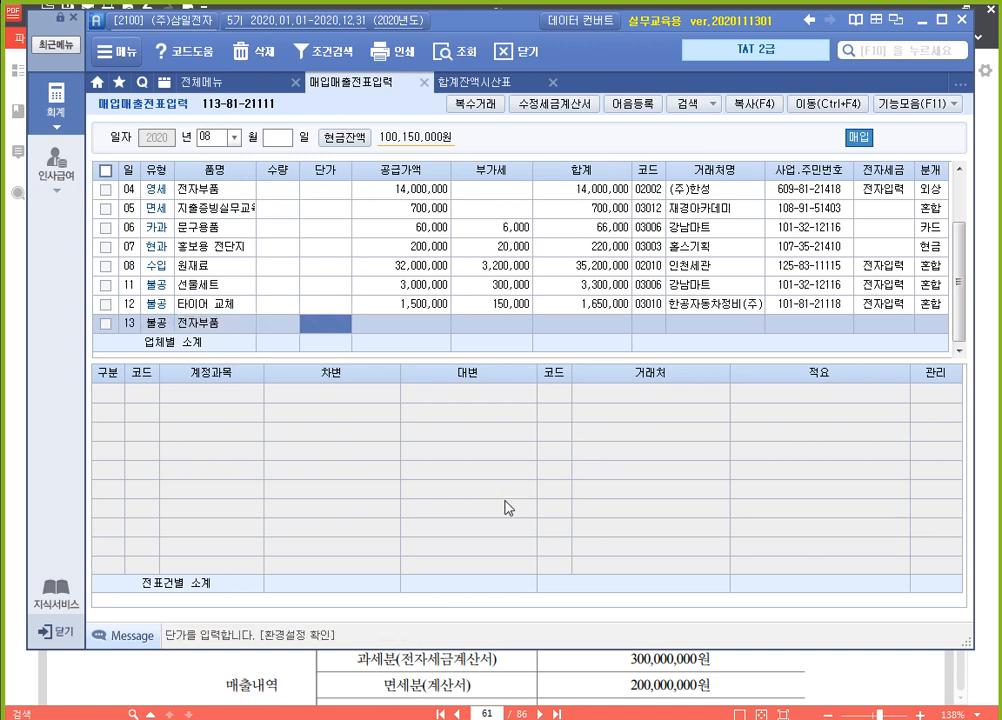
type("10,000,000")
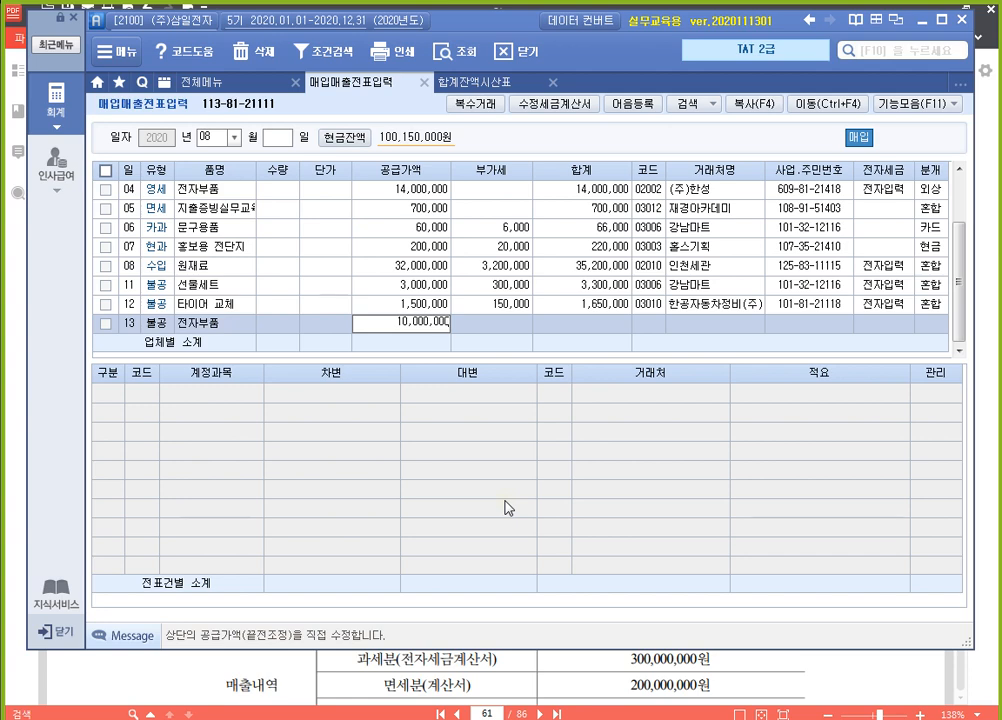
key("Return")
key("Return")
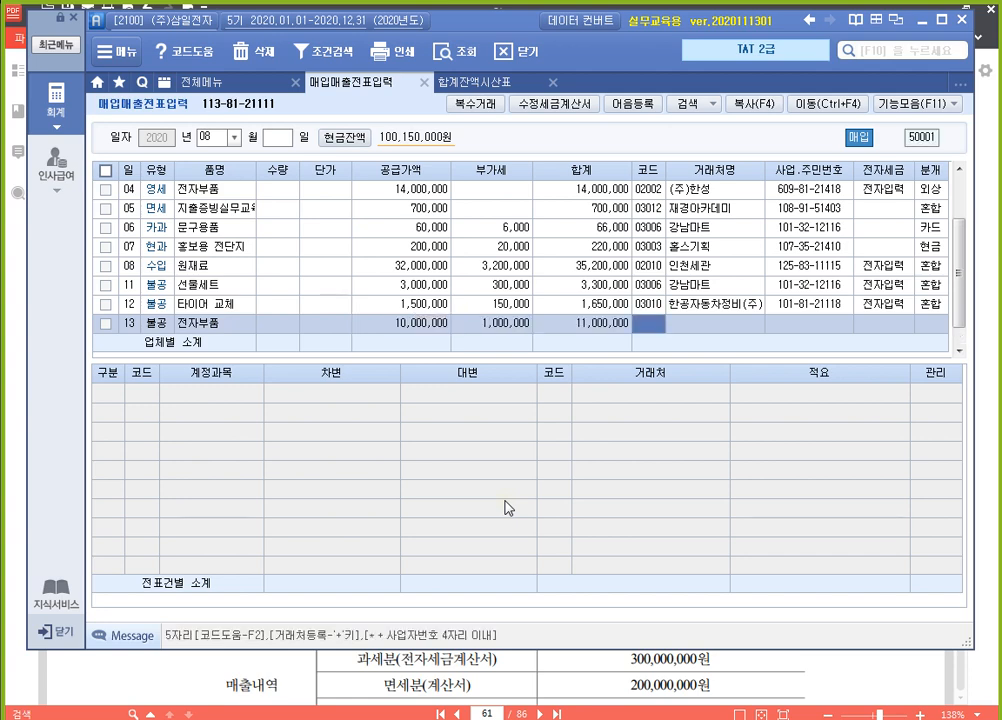
Assign (주)대신 as the 거래처 of the August 13 전자부품 entry and mark its invoice as 전자입력
type("대신")
key("Return")
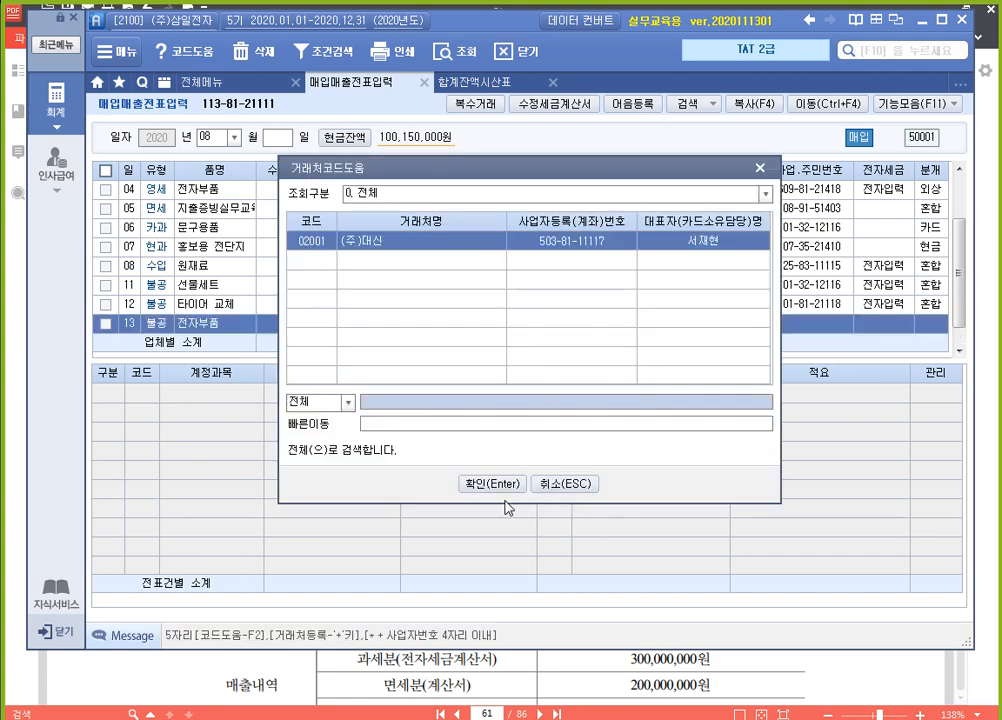
key("Return")
key("Return")
type("1")
key("Return")
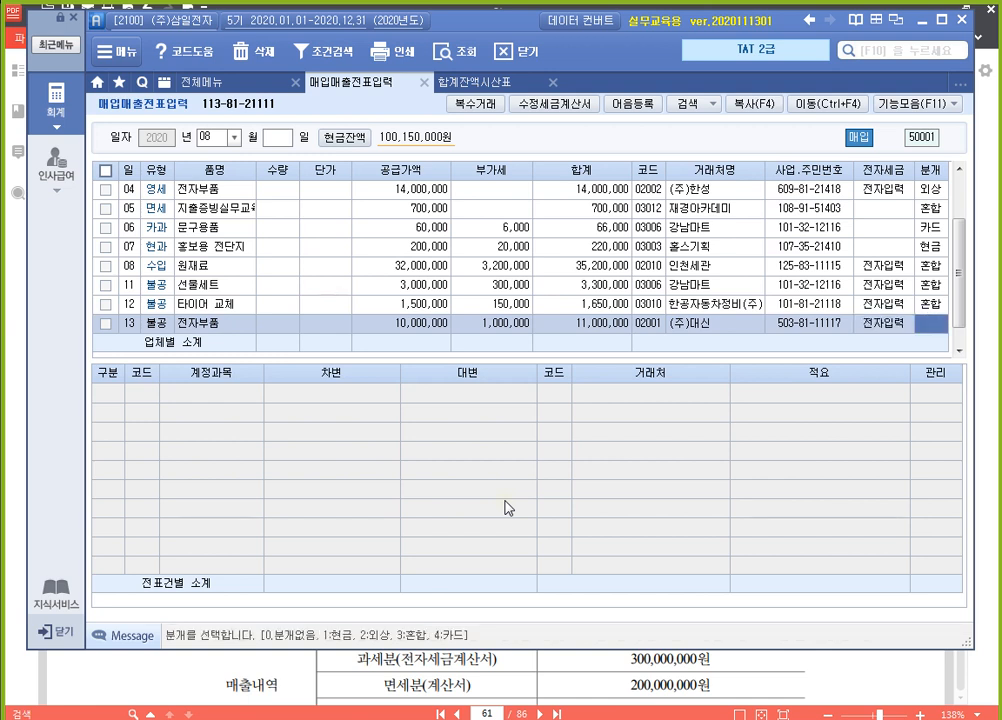
Choose 분개 type 2 외상 for the August 13 전자부품 entry and accept its default journal lines
type("2")
key("Return")
key("Return")
key("Return")
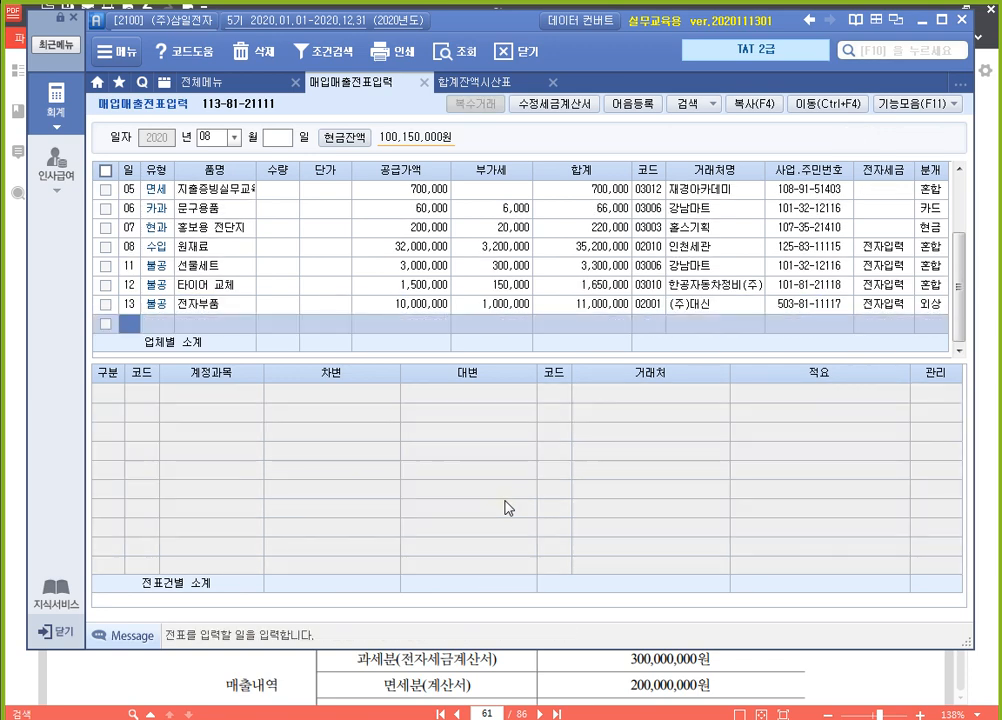
Review the August 13 전자부품 journal lines, check the exercise 4 공통매입 안분계산 data in 알PDF, and return to the accounting program
key("Up")
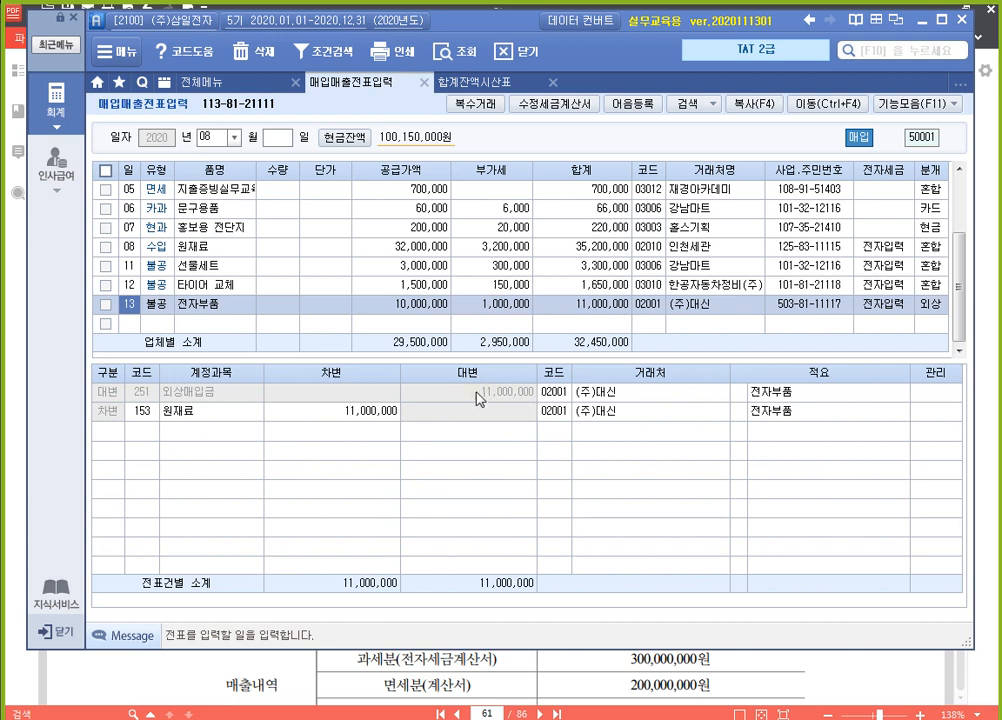
left_click(342, 416)
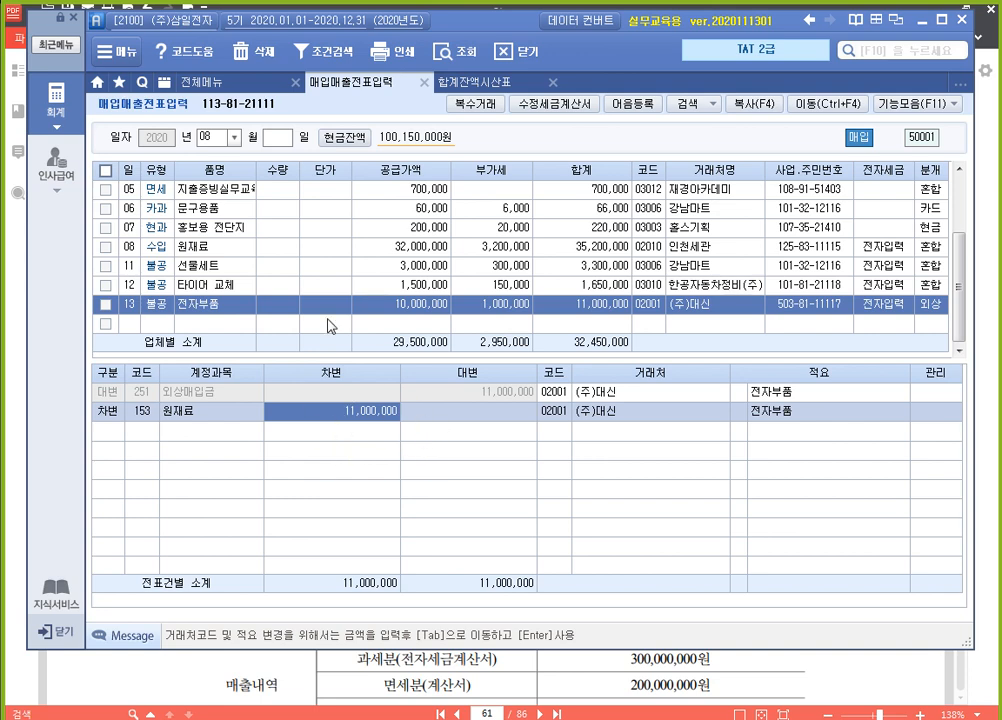
left_click(588, 664)
scroll(412, 545, "down", 3)
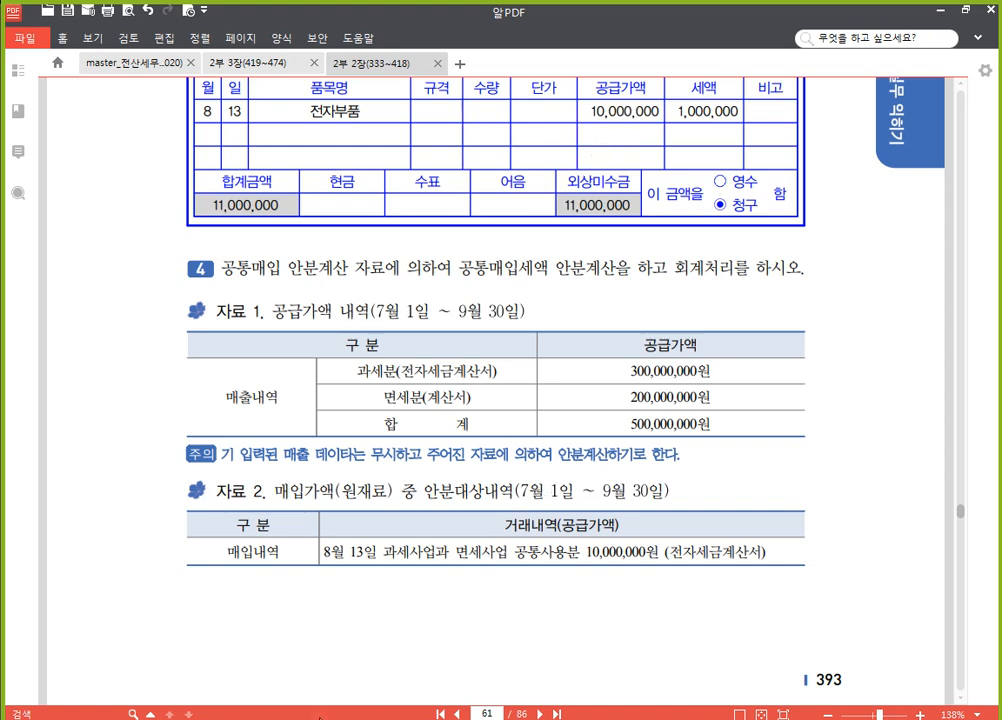
left_click(336, 718)
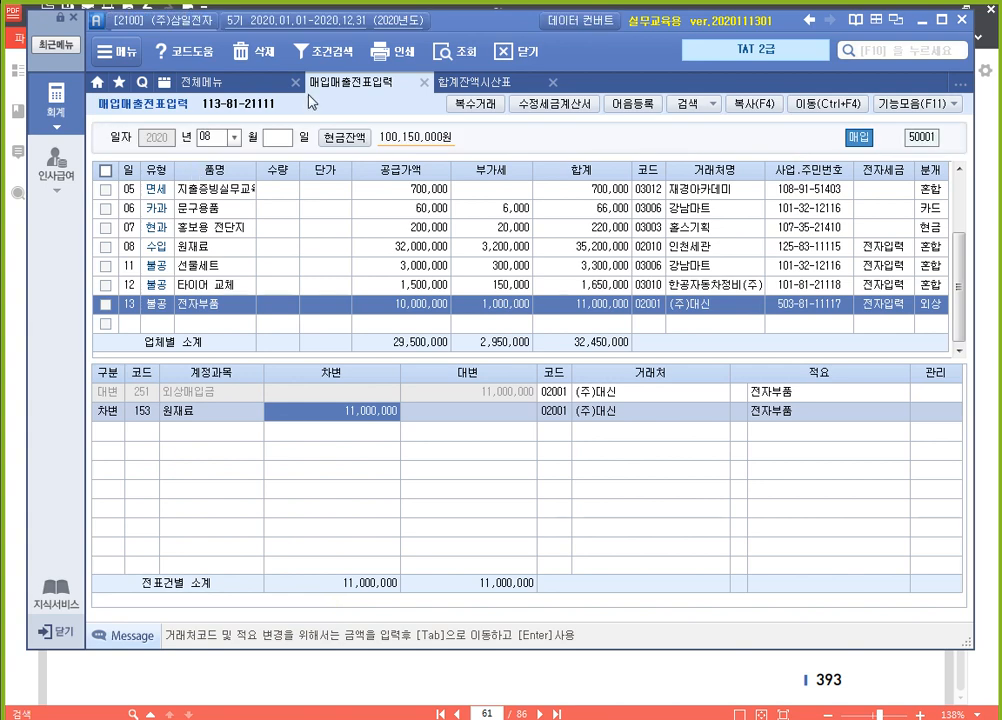
Close 합계잔액시산표 and open 매입세액불공제내역 from the 부가가치세 I group
left_click(549, 82)
left_click(258, 84)
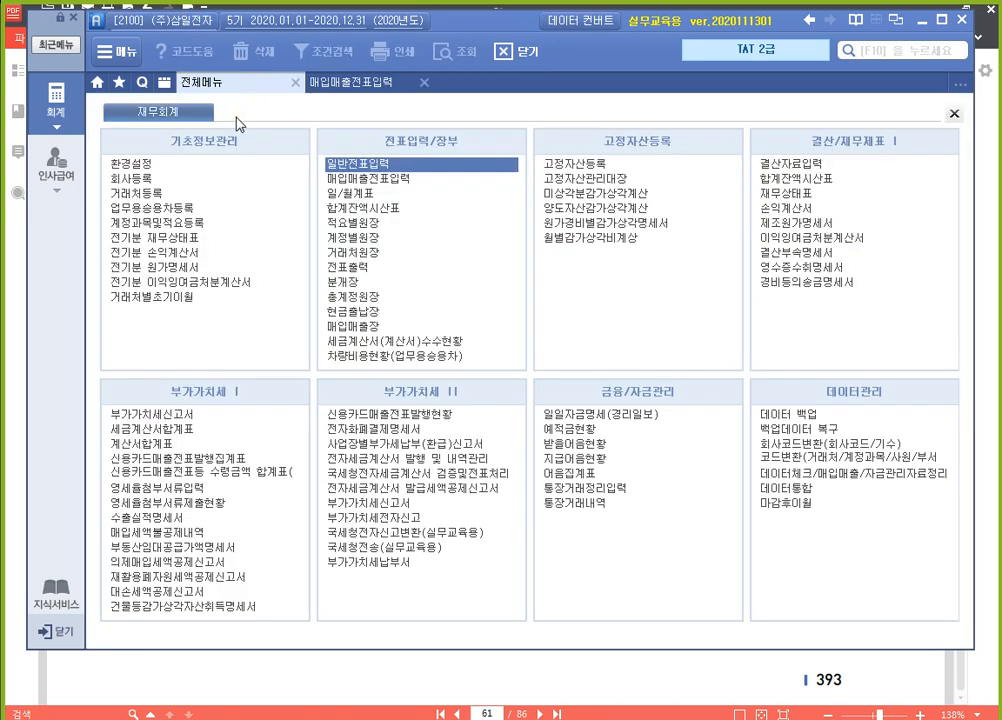
left_click(219, 535)
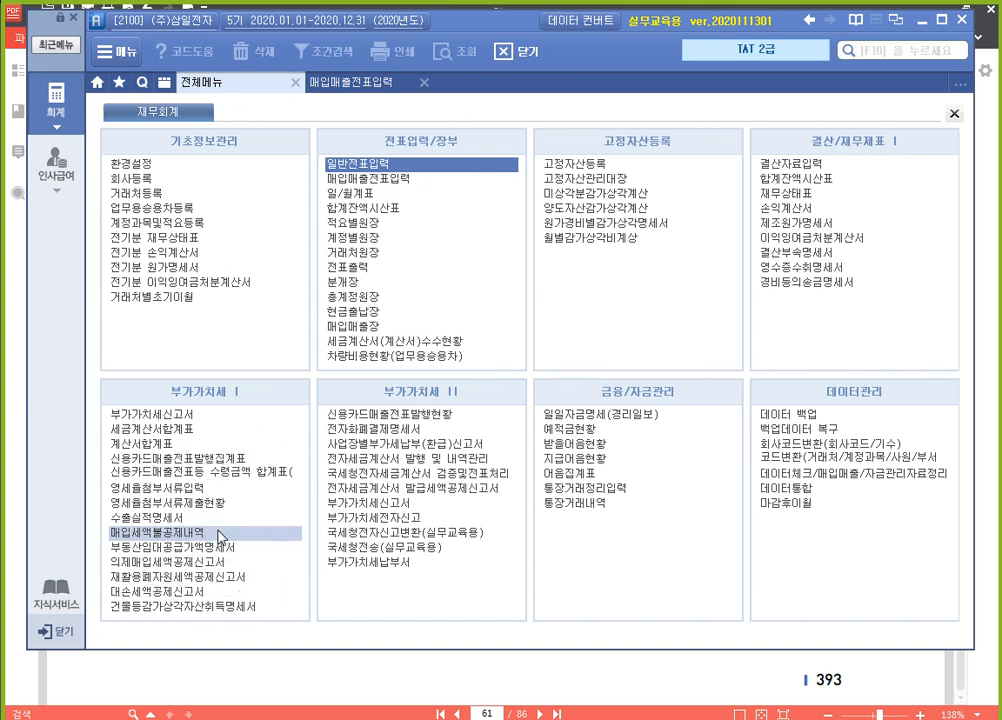
key("ctrl")
key("ctrl")
key("ctrl")
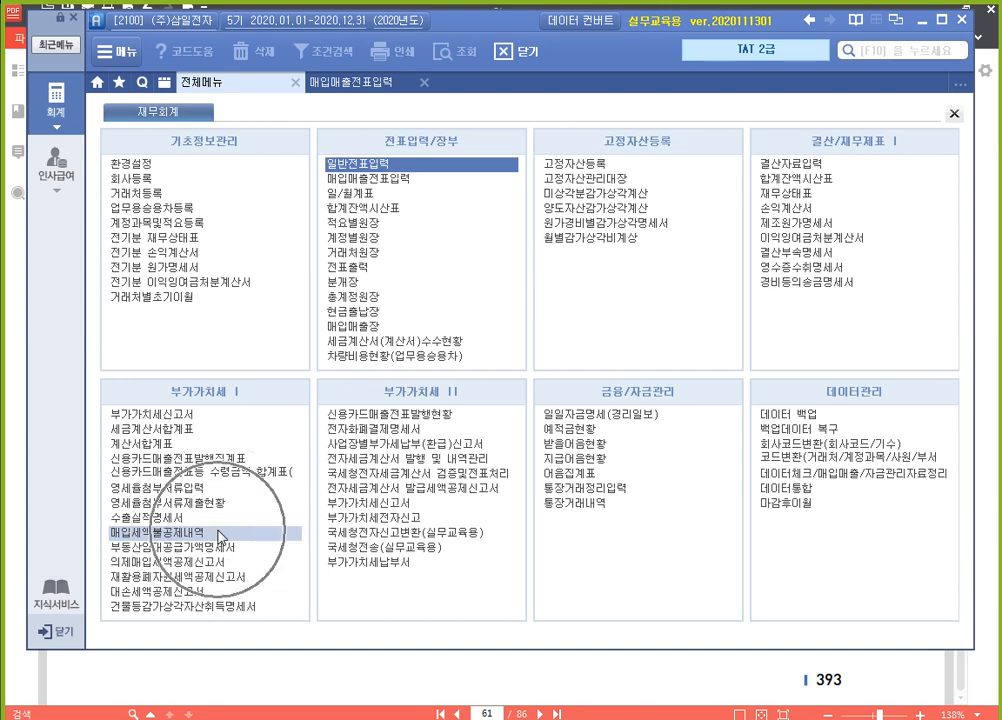
left_click(220, 537)
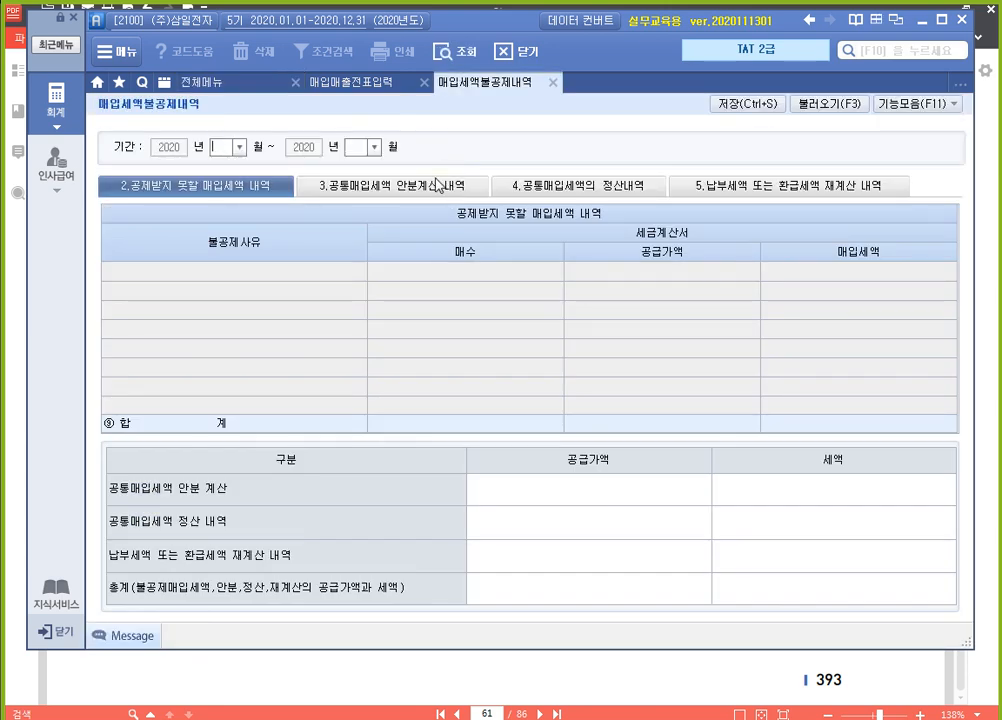
Set the 매입세액불공제내역 period to months 07 through 09 and review the 비영업용 승용차 and 접대비 rows
type("7")
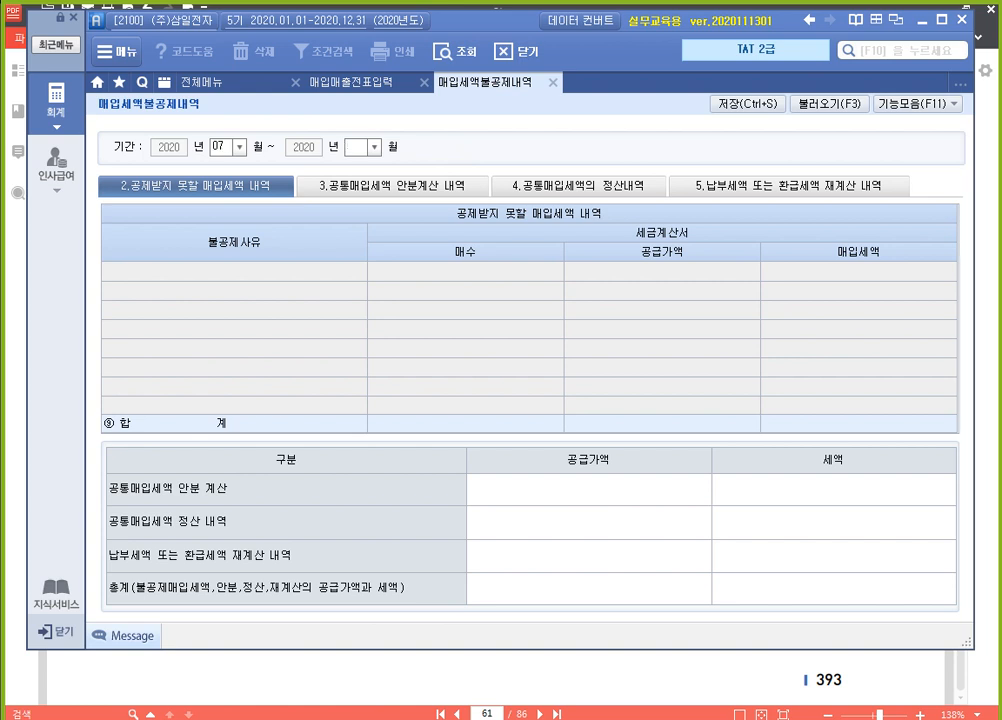
type("9")
key("Return")
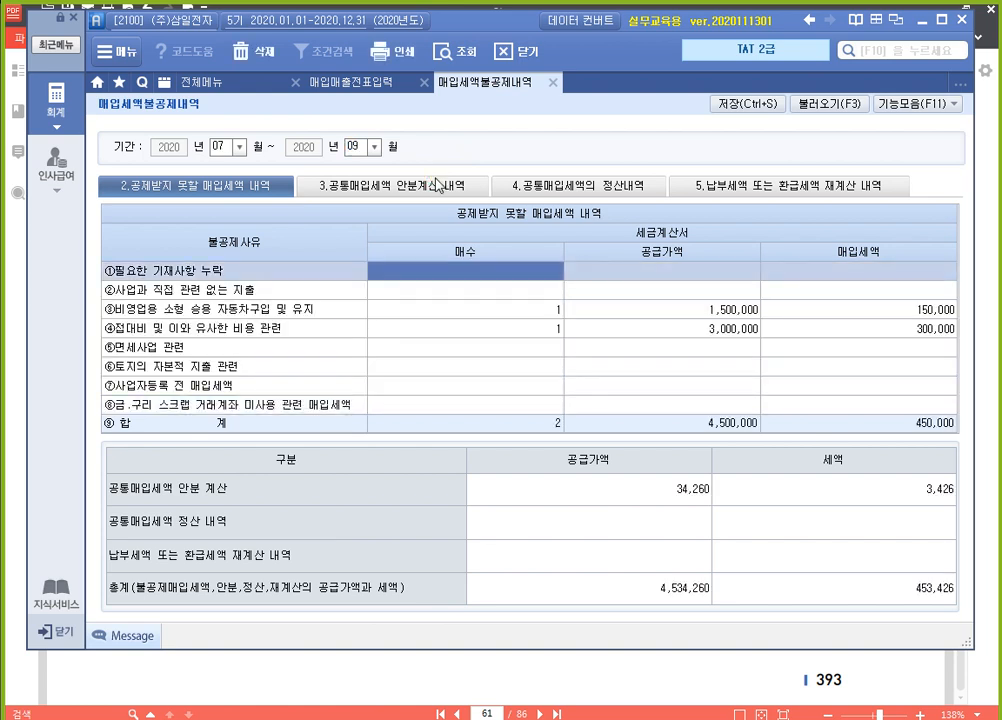
left_click(630, 314)
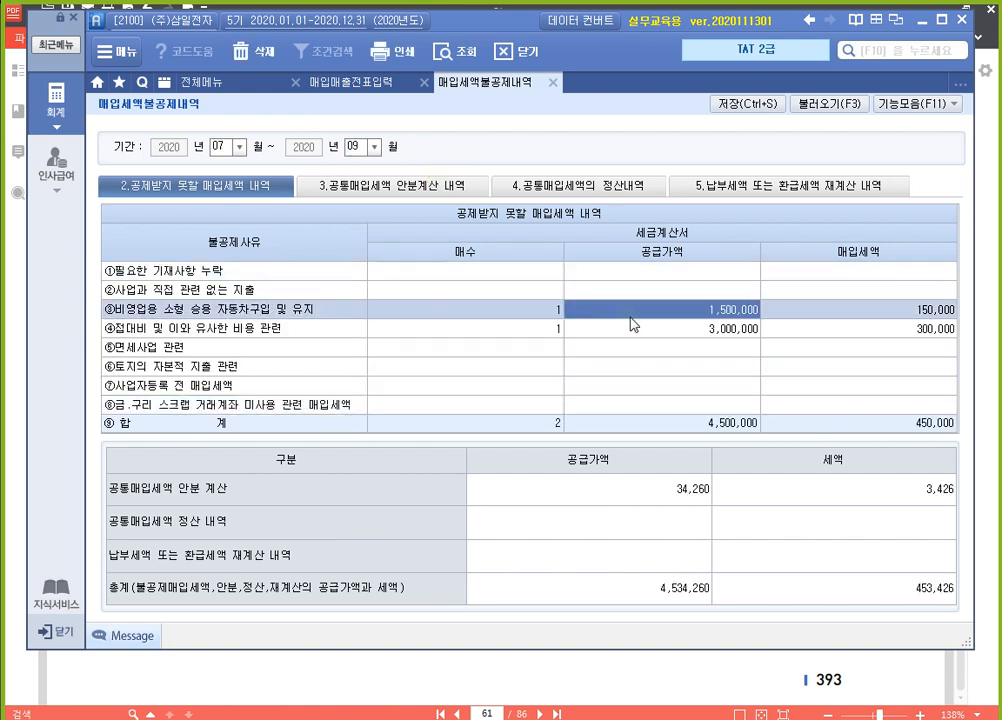
left_click(634, 332)
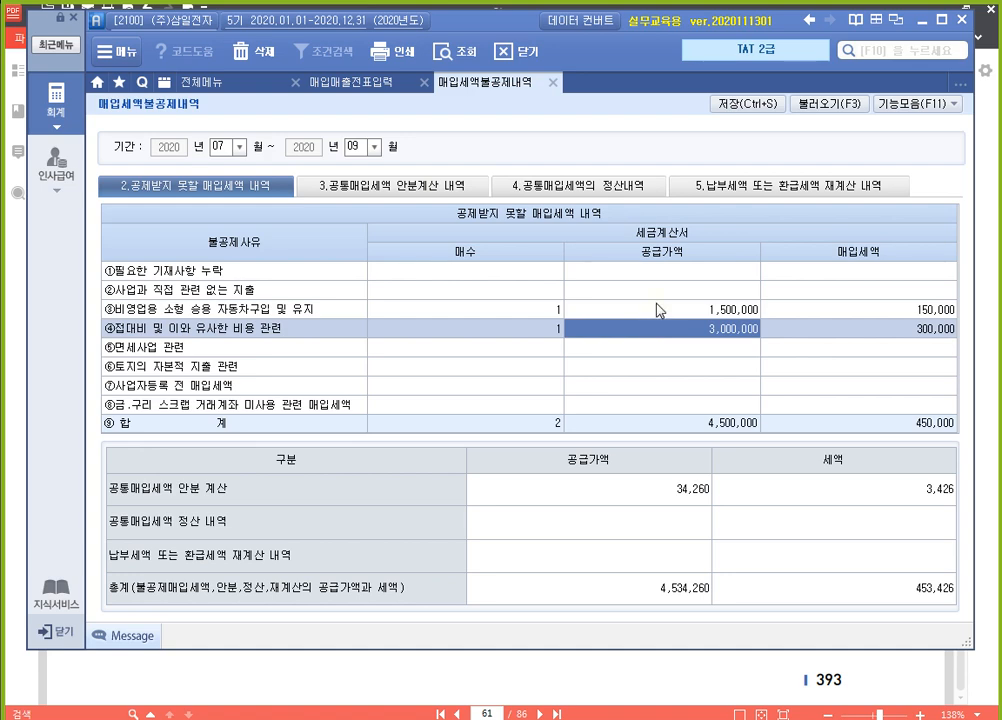
Delete the existing 공급가액기준 row from 3.공통매입세액 안분계산 내역
left_click(419, 192)
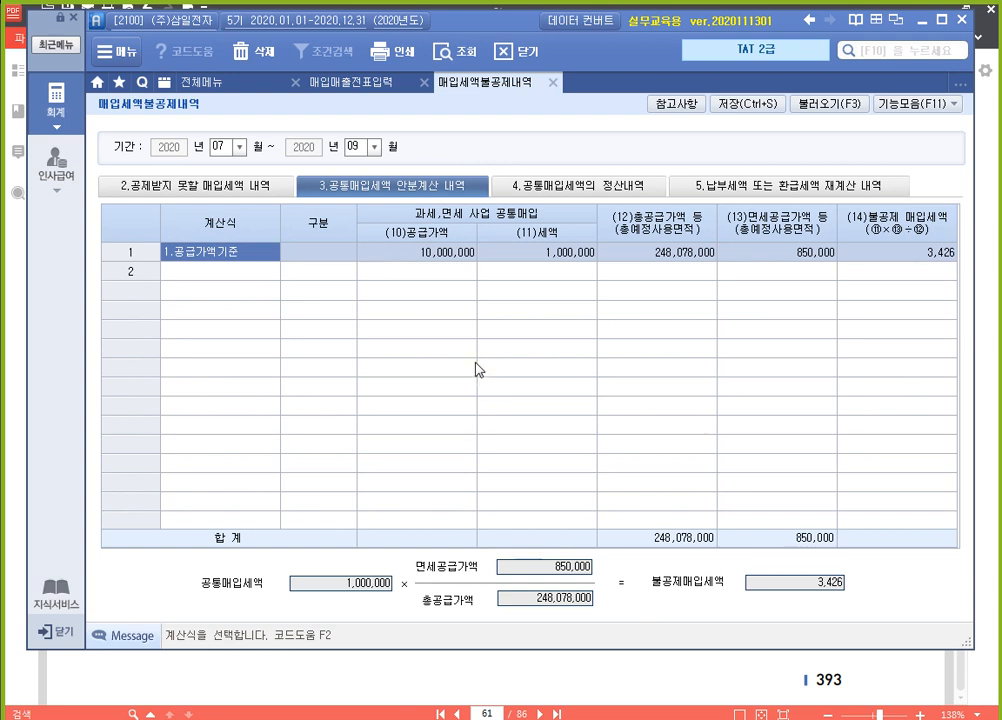
left_click(254, 51)
left_click(447, 411)
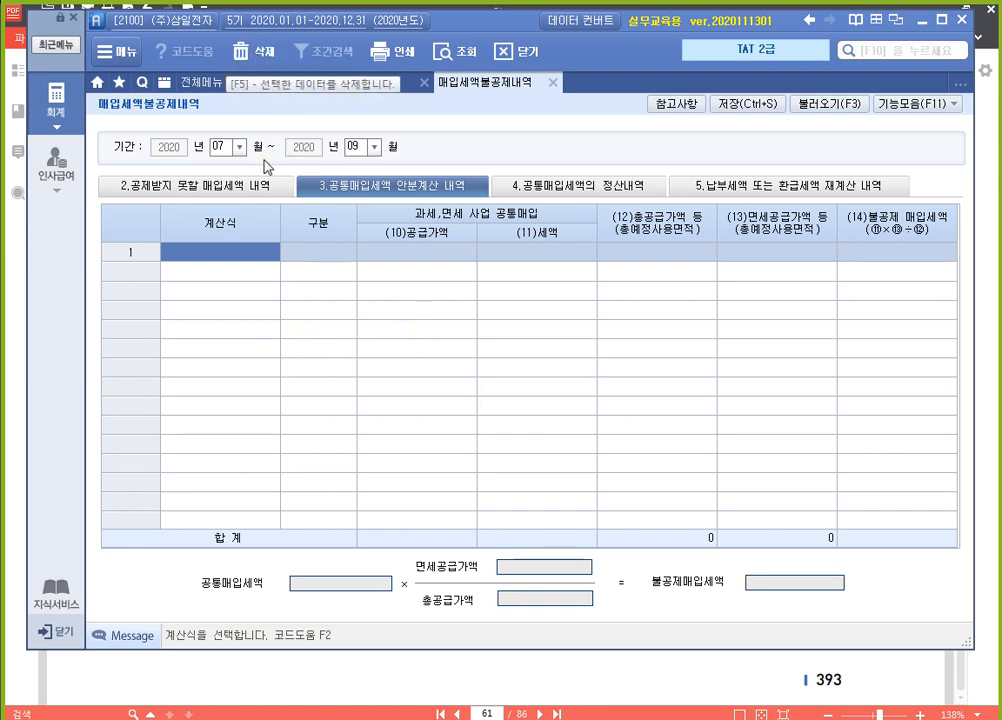
Choose formula 1번 (면세공급가액 over 총공급가액) for row 1 and load the 안분계산 data from 매입매출전표입력
key("F2")
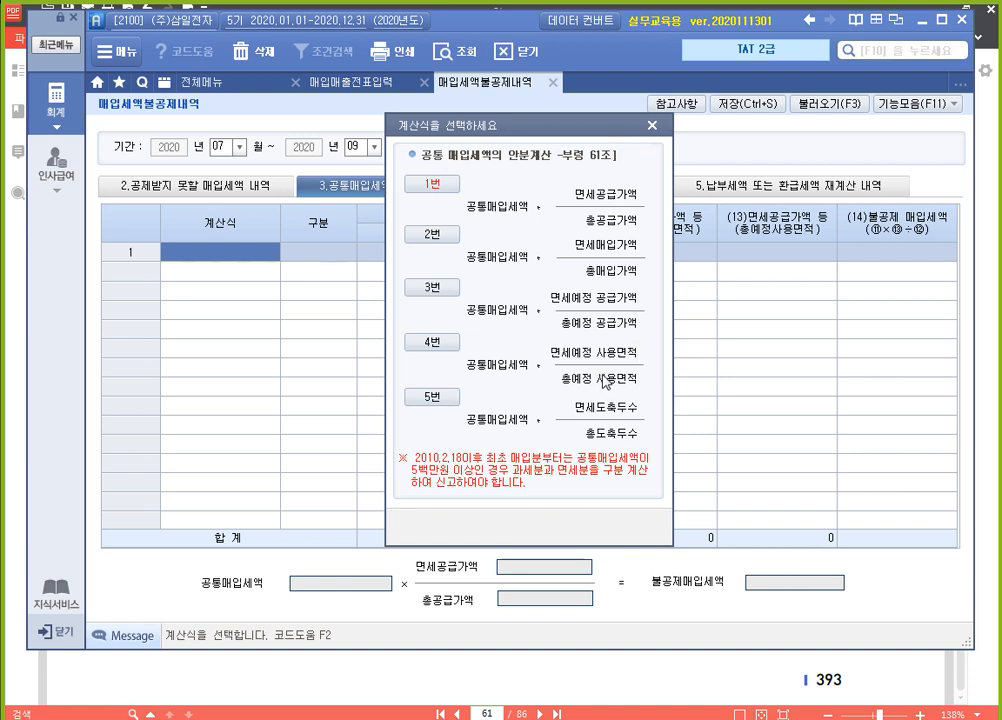
left_click(449, 191)
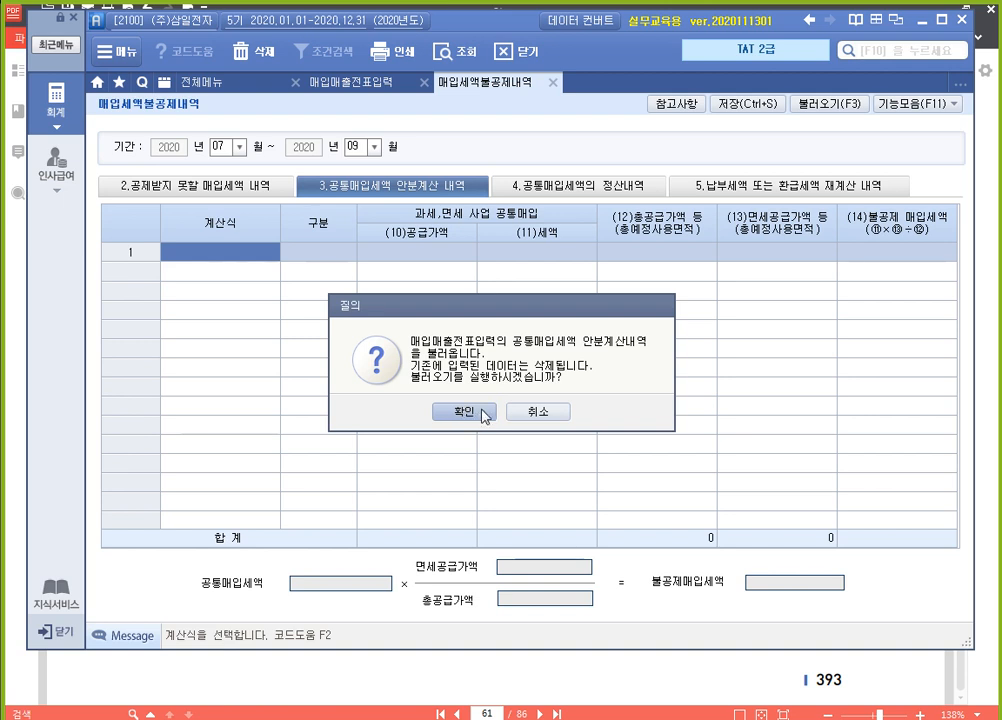
left_click(478, 417)
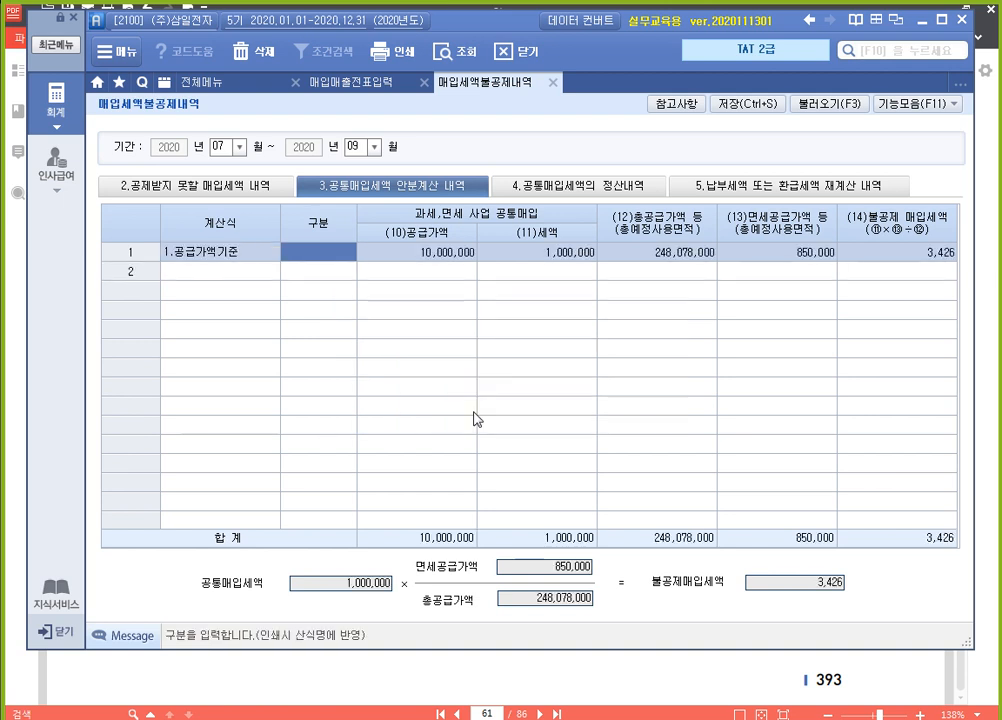
Examine the loaded row's 공급가액, 세액, 총공급가액 and 면세공급가액 figures
left_click(435, 253)
left_click(511, 255)
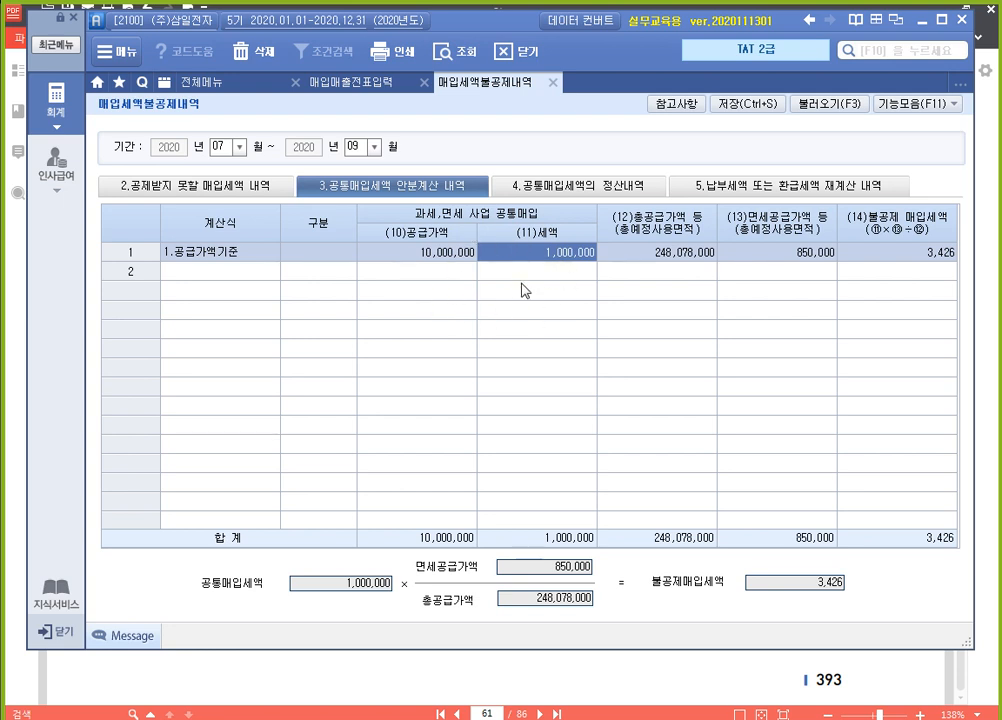
left_click(664, 255)
left_click(748, 252)
left_click(662, 255)
left_click(430, 256)
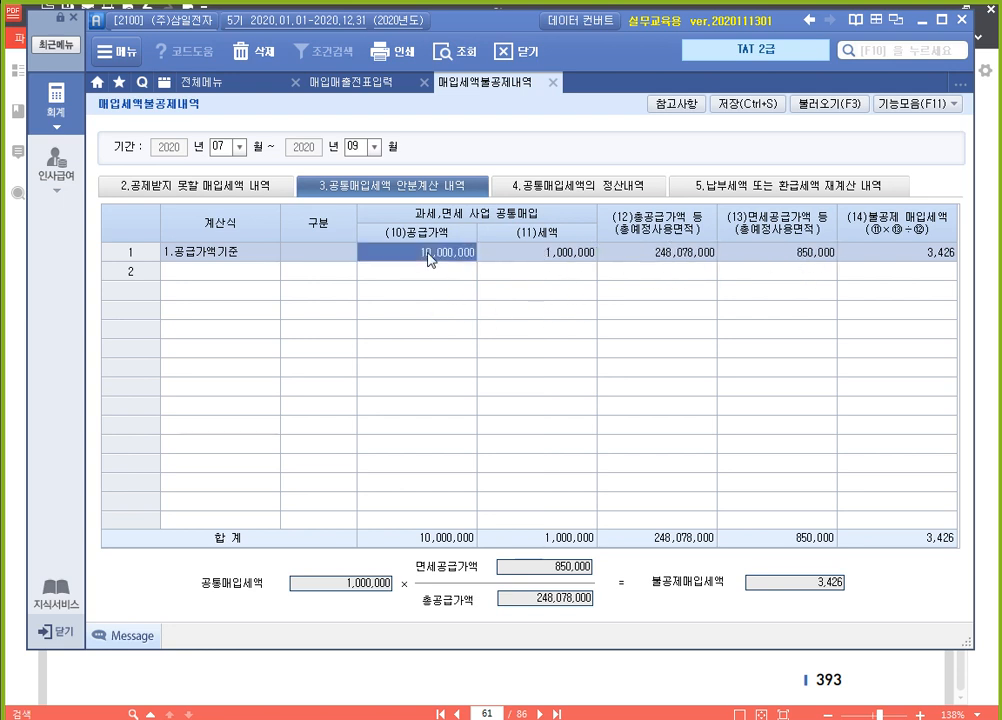
left_click(537, 252)
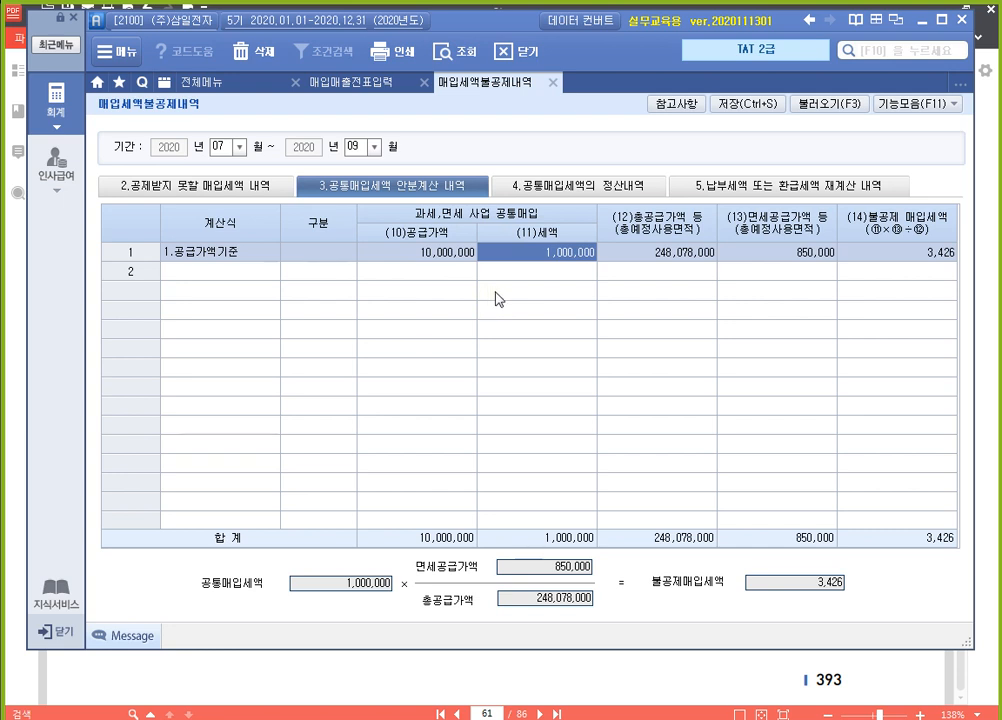
Set the (12)총공급가액 of the 공급가액기준 row to 500,000,000
left_click(666, 251)
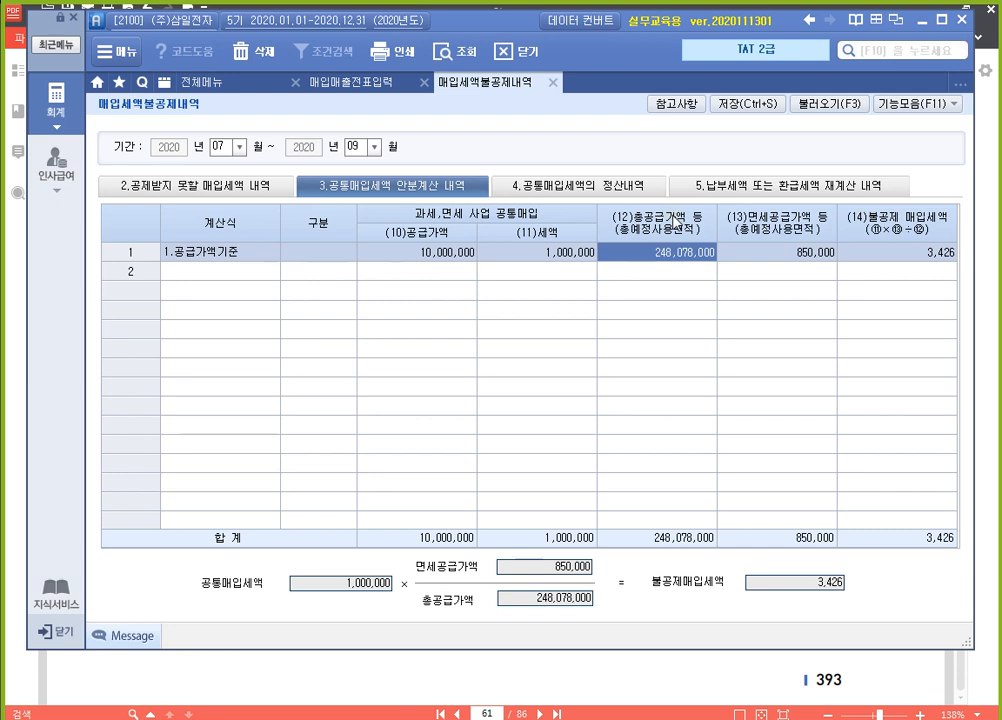
key("BackSpace")
type("500")
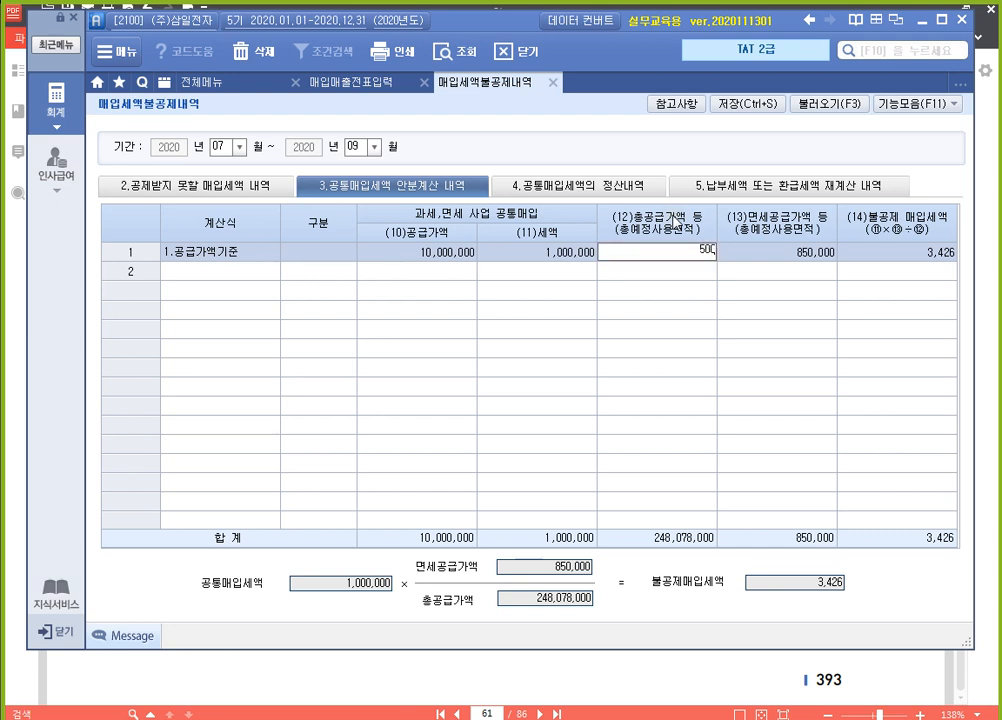
type(",000,000")
key("Return")
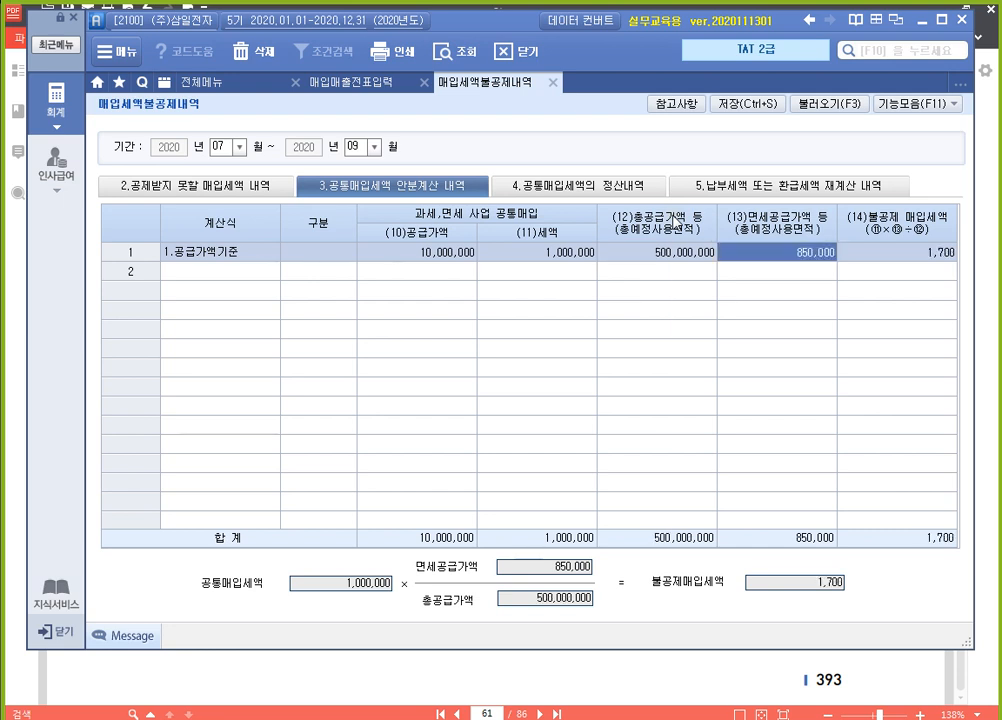
Set the row's (13)면세공급가액 to 200,000,000 and save the 매입세액불공제내역 data
type("200,000,")
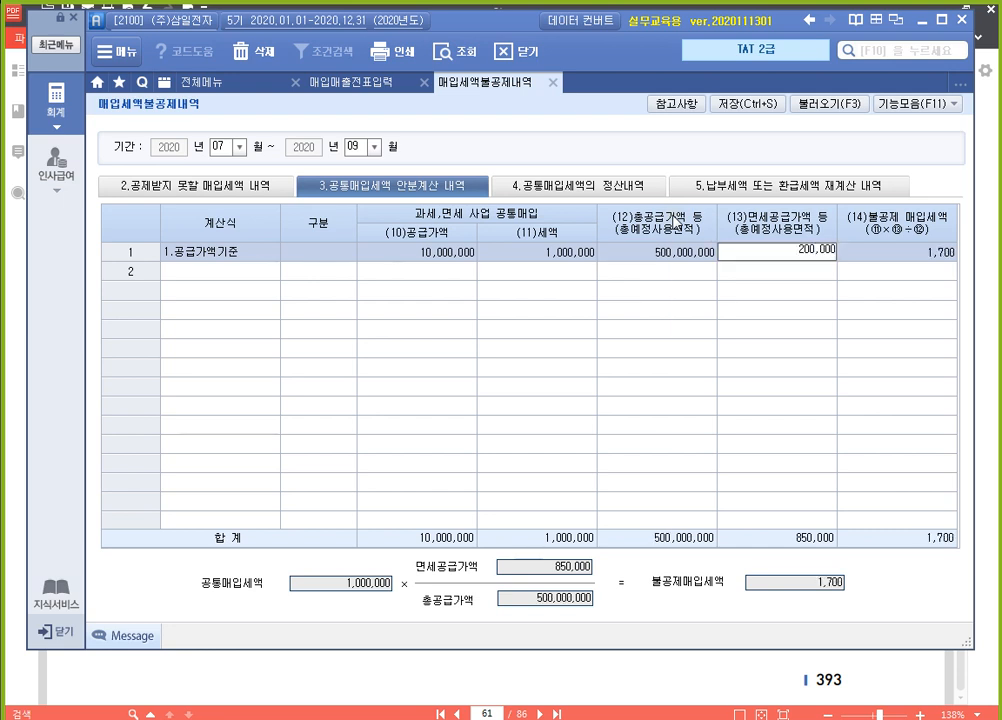
type("000")
key("Return")
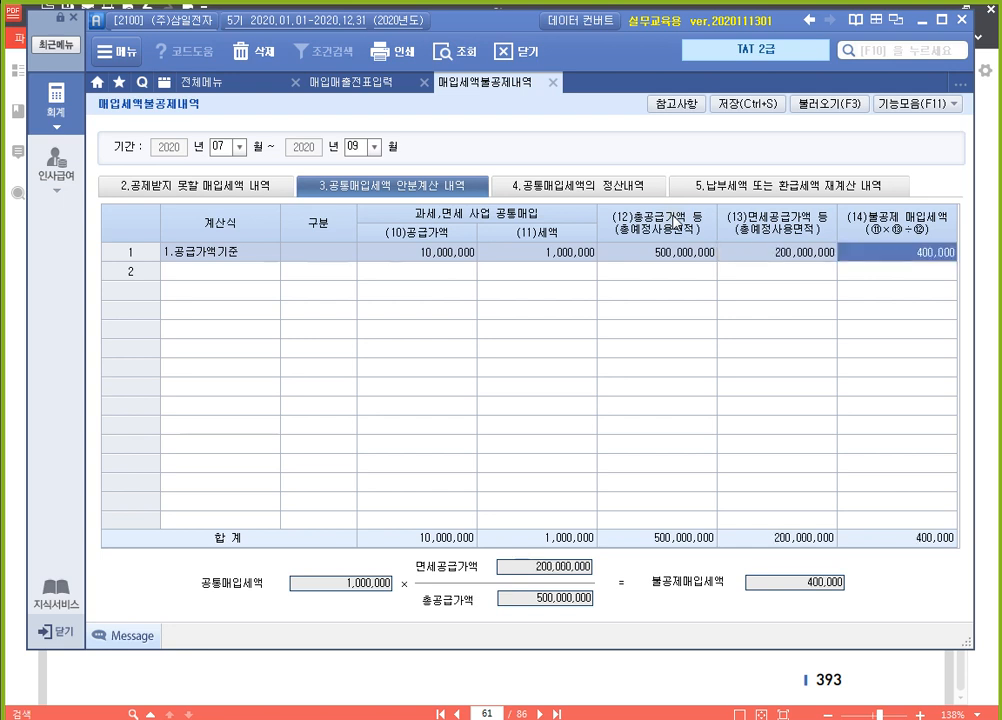
key("Return")
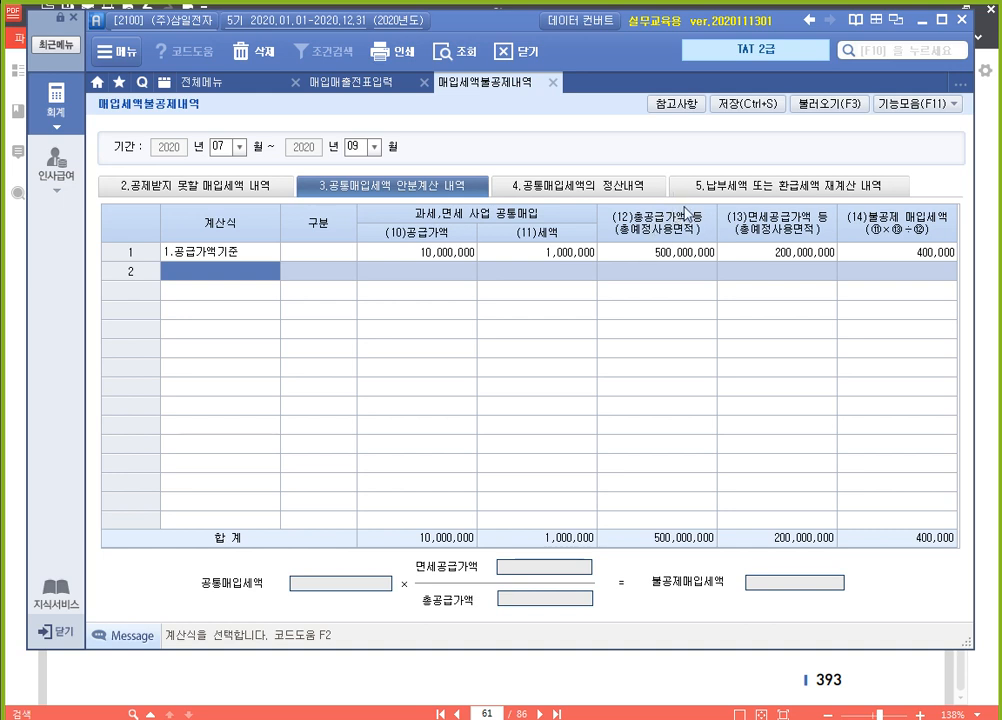
left_click(743, 103)
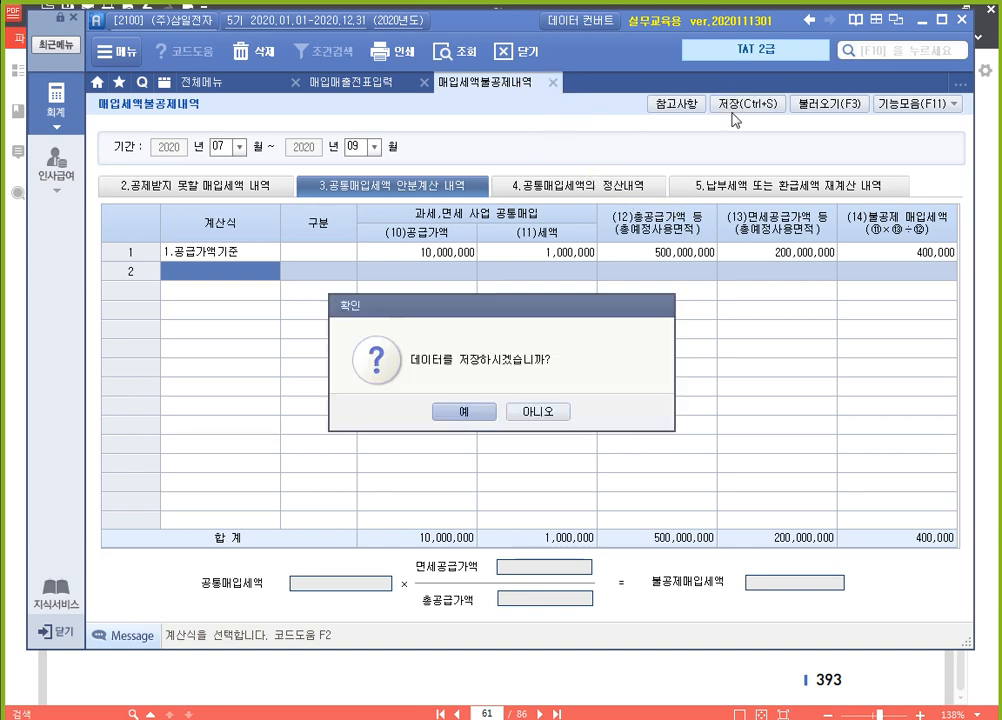
left_click(465, 412)
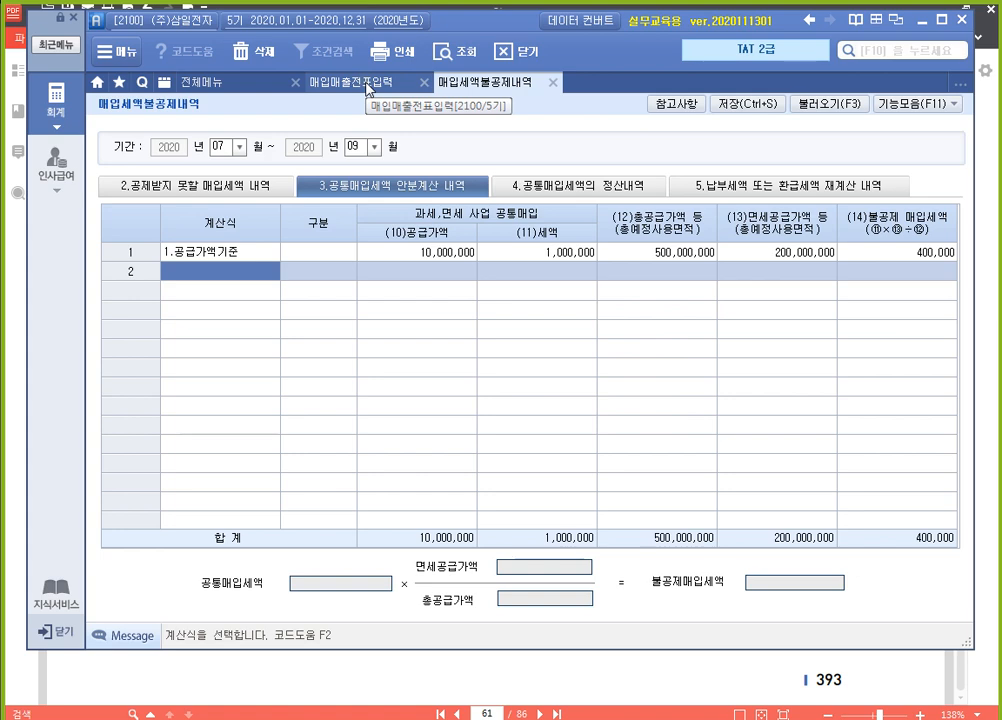
Compare the calculated (14)불공제 매입세액 with the 부가세 of the August 13 전자부품 entry in 매입매출전표입력
left_click(917, 252)
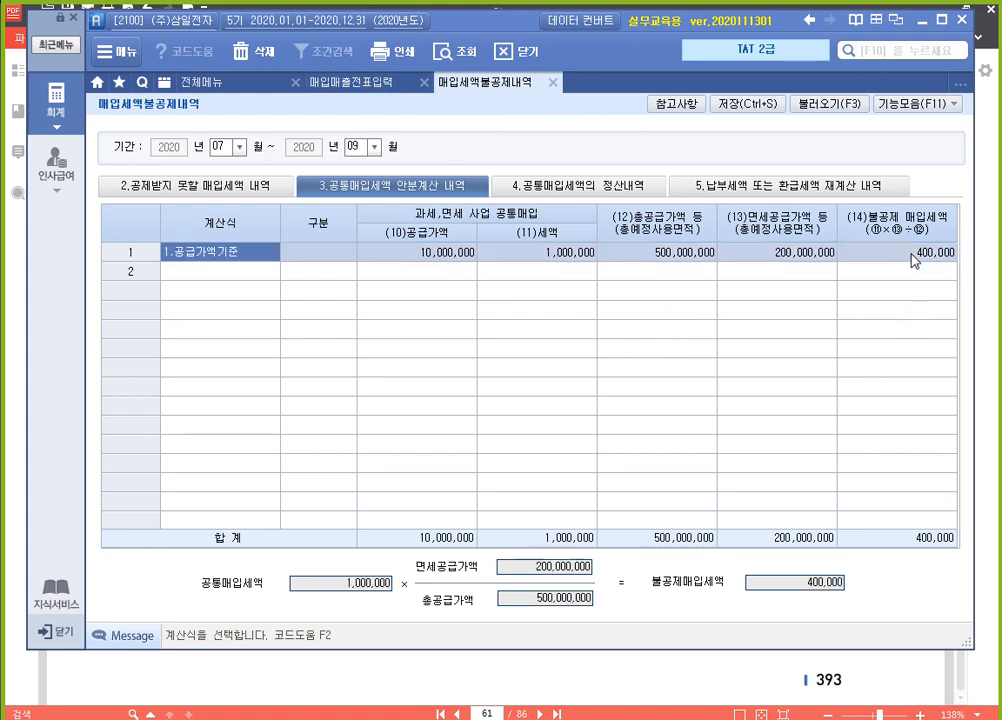
left_click(379, 85)
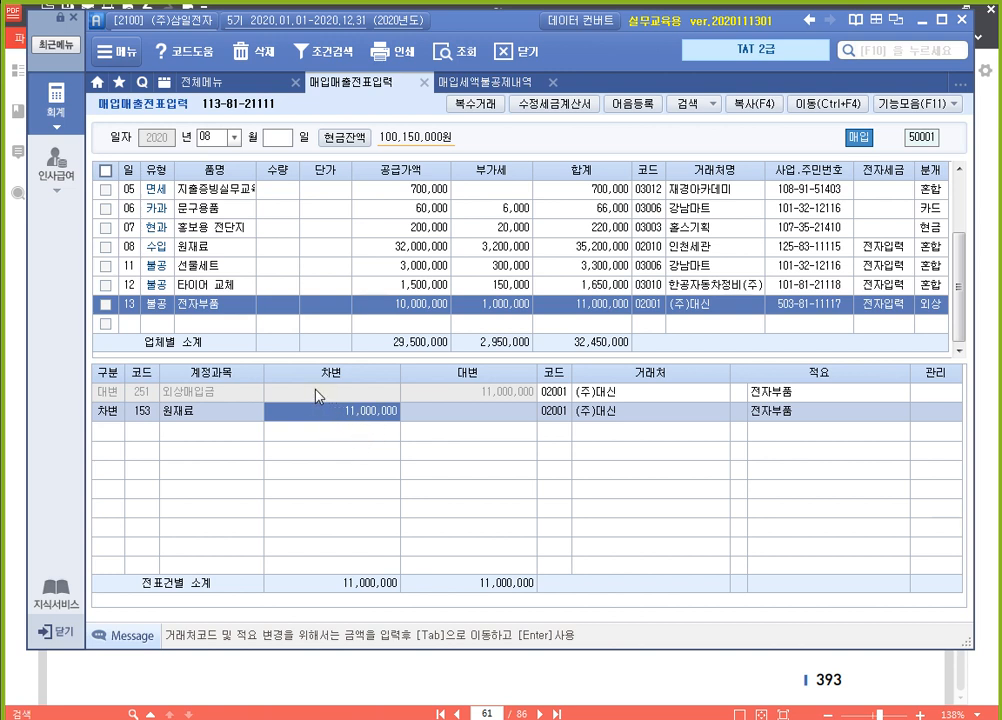
left_click(490, 304)
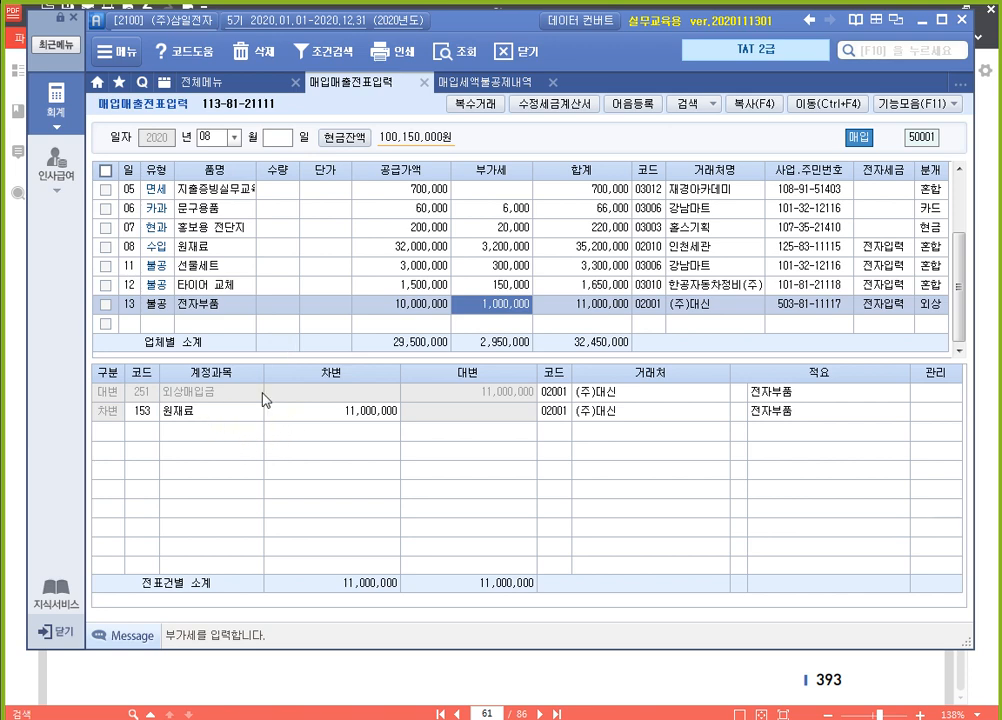
Open 일반전표입력 and set the voucher date to September 30
left_click(218, 80)
left_click(378, 161)
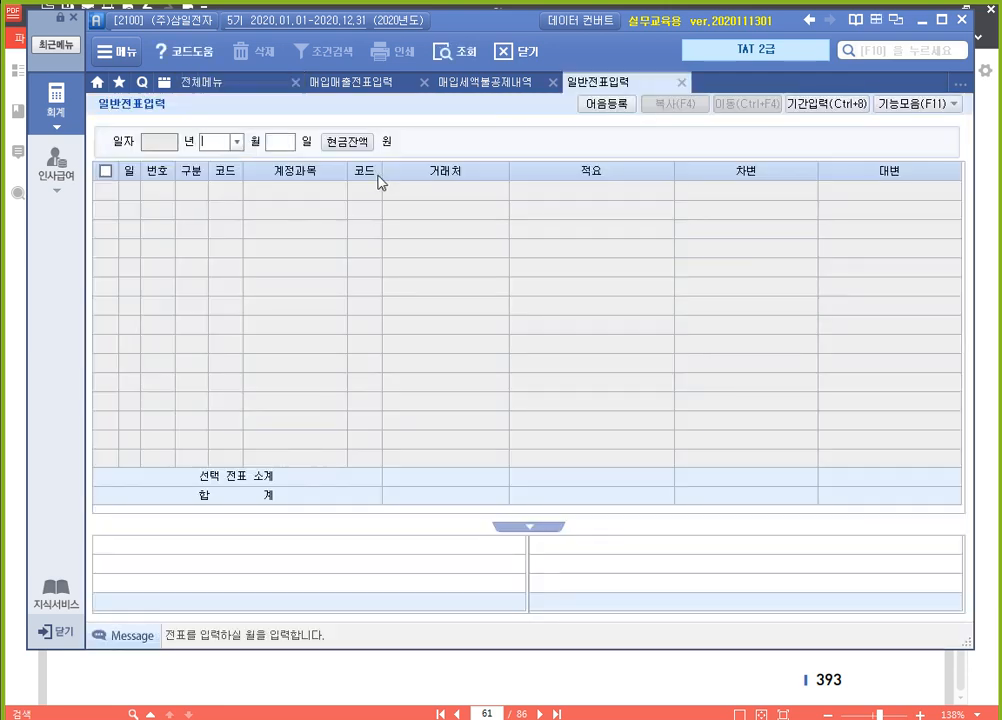
type("8")
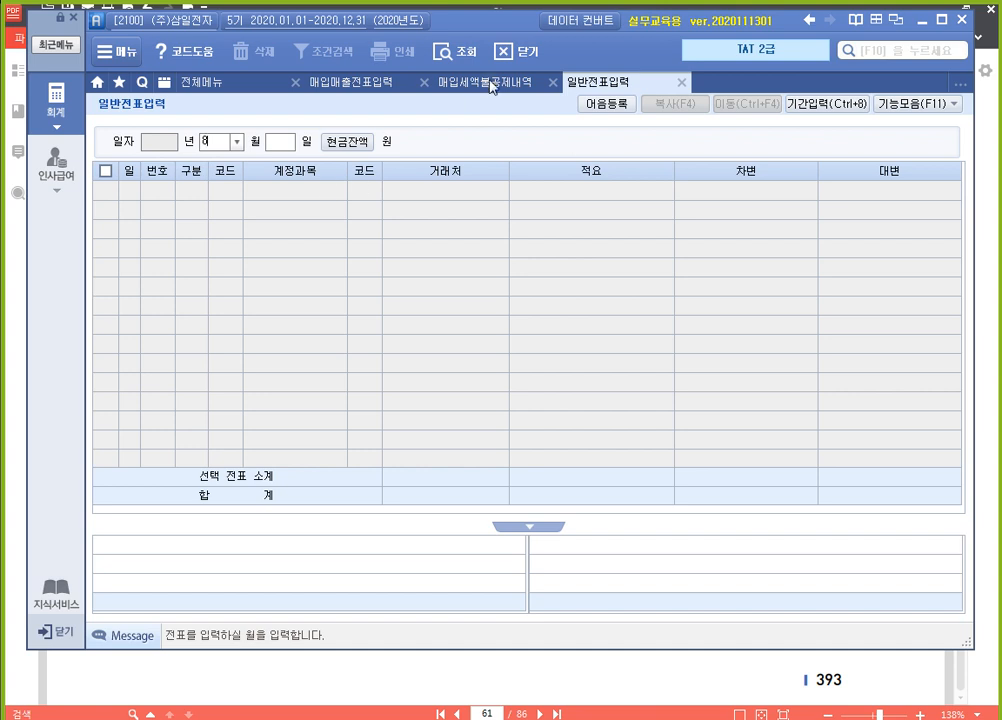
double_click(208, 145)
type("9")
key("Return")
type("30")
key("Return")
Enter a 대변 line for account 153 원재료 with 적요 08 타계정으로 대체액 and an amount of 600,000
type("4")
key("Return")
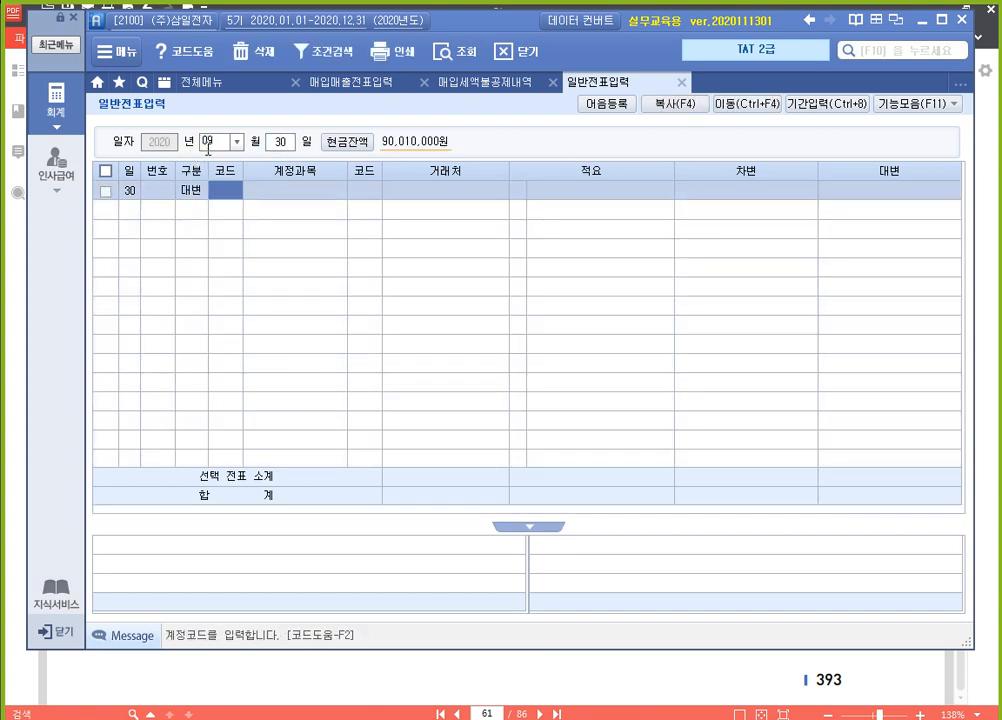
type("153")
key("Return")
key("Return")
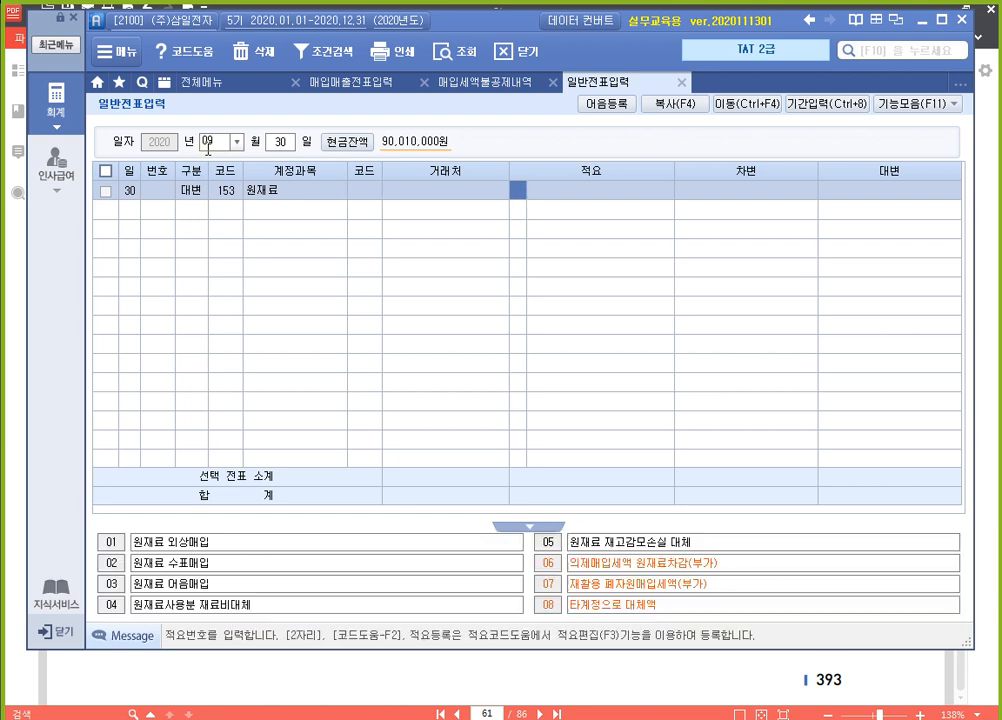
type("8")
key("Return")
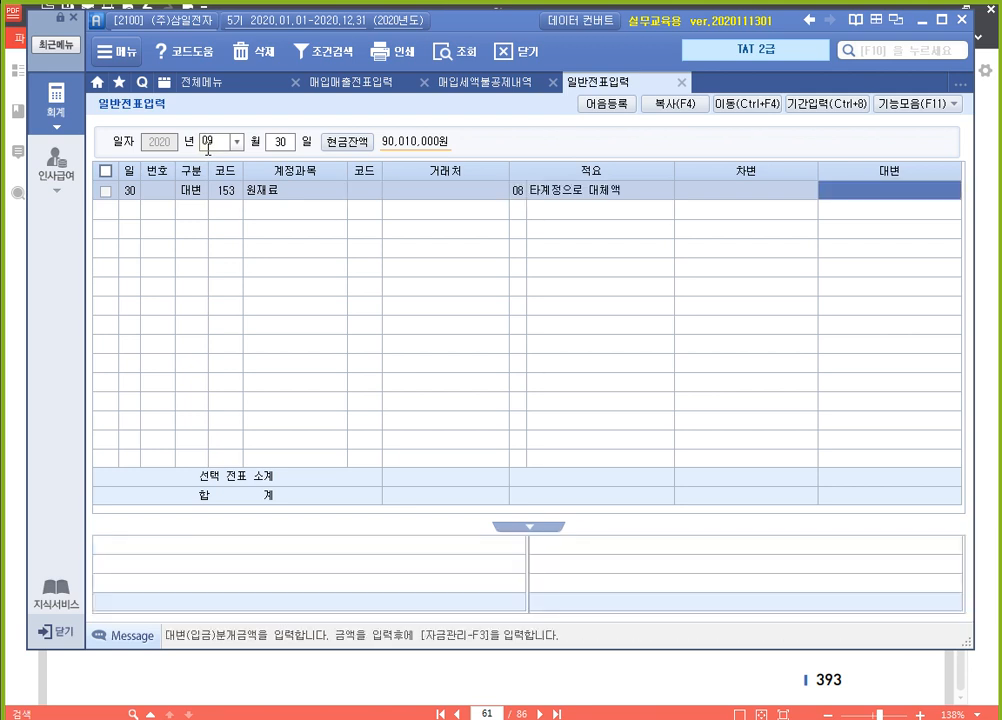
type("600,000")
key("Return")
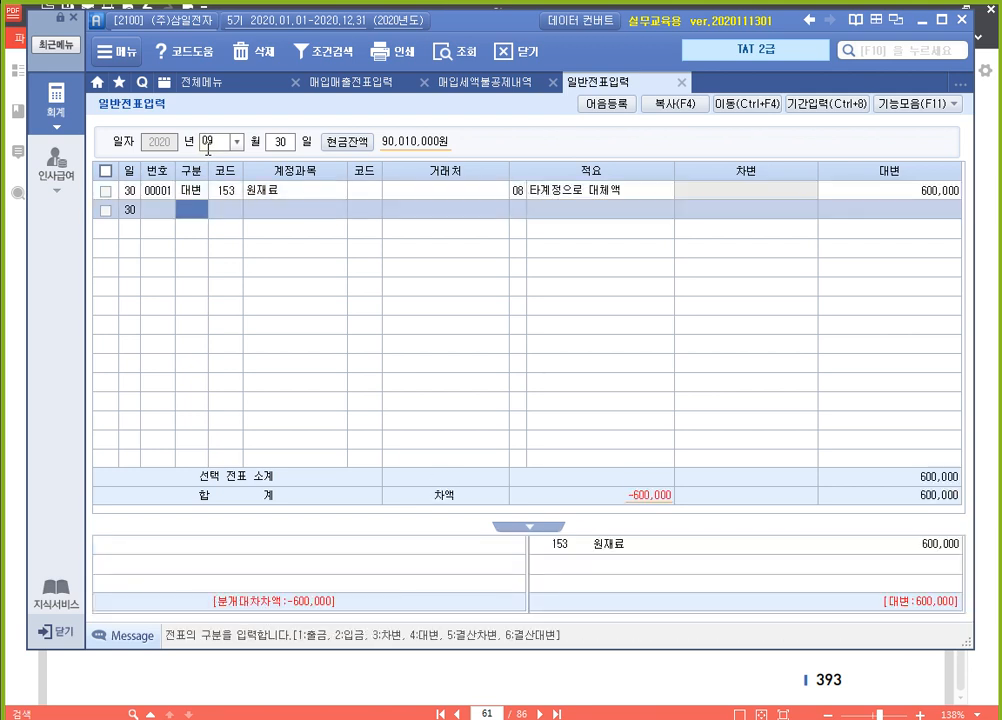
Add the matching 차변 line for account 135 부가세대급금 with an amount of 600,000
type("3")
key("Return")
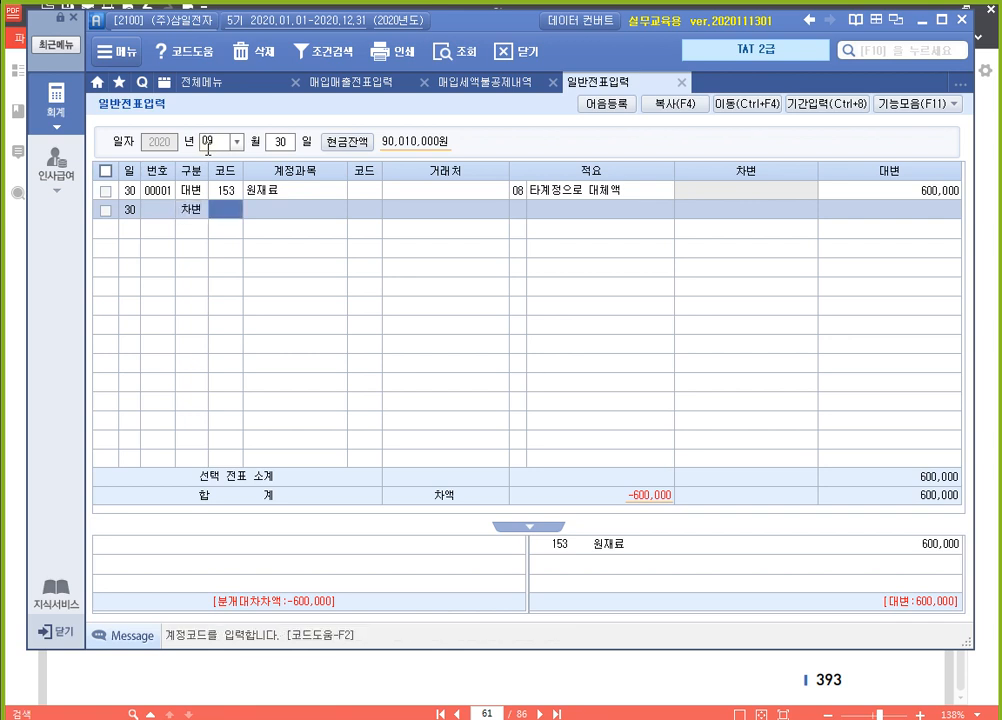
type("부가")
key("Return")
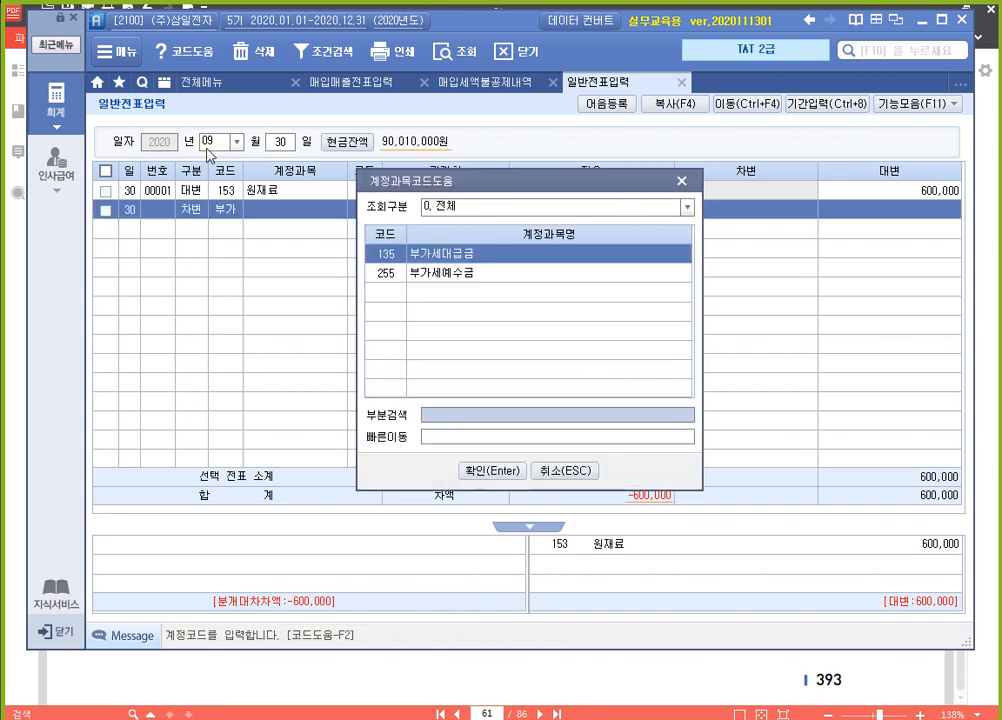
key("Return")
key("Return")
key("Return")
key("Return")
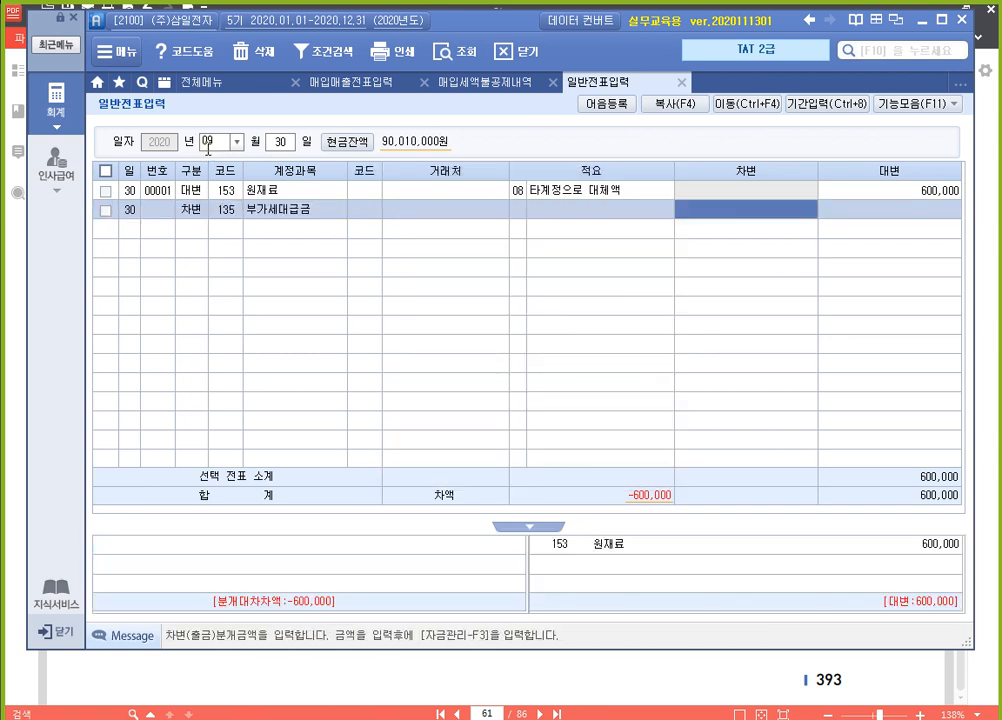
type("6000000")
key("Return")
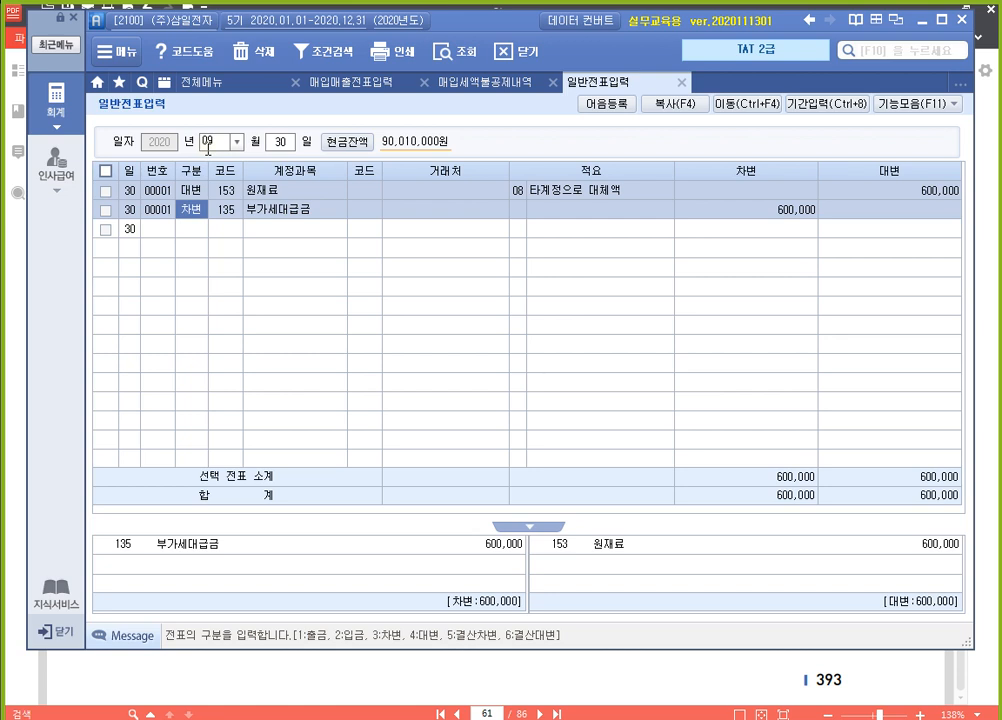
left_click(228, 190)
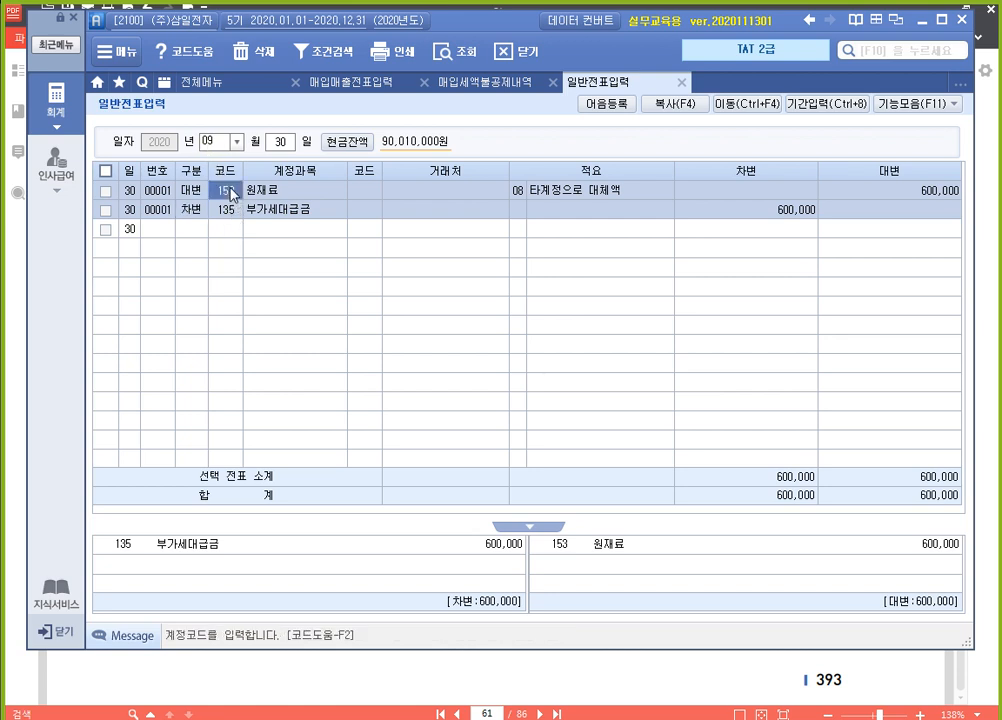
left_click(231, 210)
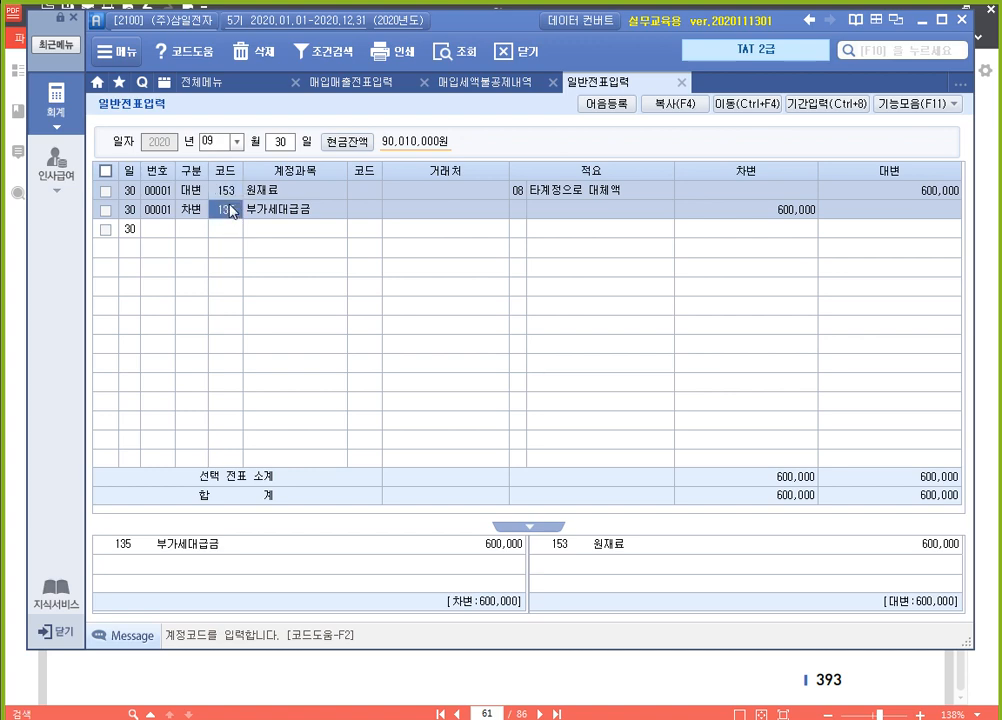
Switch to the textbook in 알PDF and review the 공통매입세액 회계처리 방법 table for the September 30 entries
left_click(646, 671)
scroll(525, 377, "down", 15)
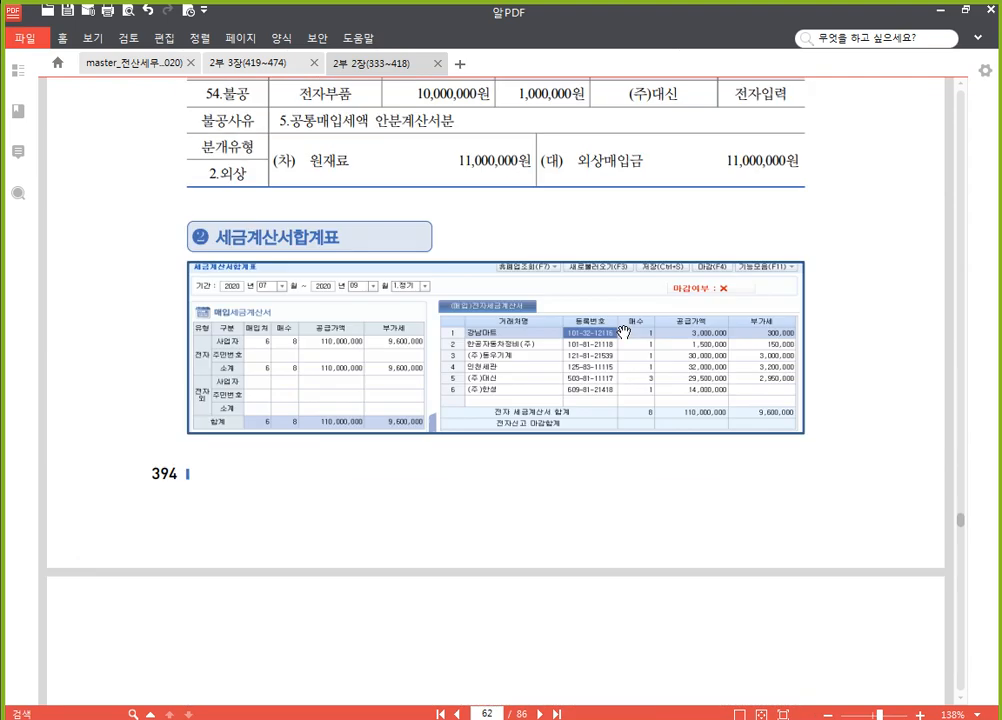
scroll(616, 320, "down", 8)
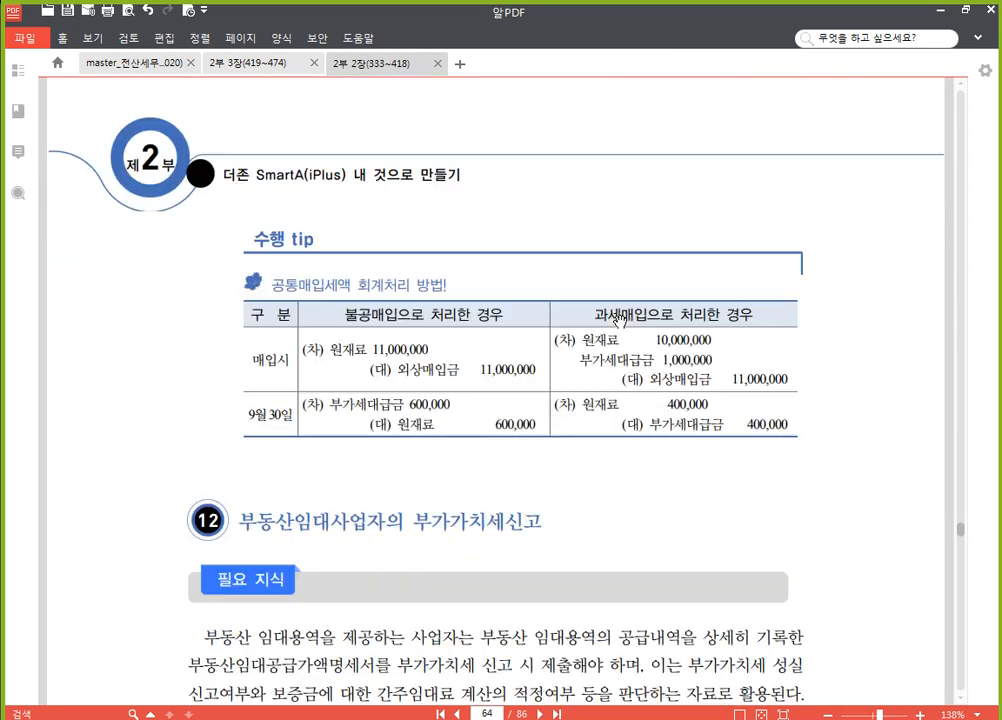
scroll(618, 320, "down", 3)
scroll(605, 318, "up", 3)
scroll(518, 345, "down", 3)
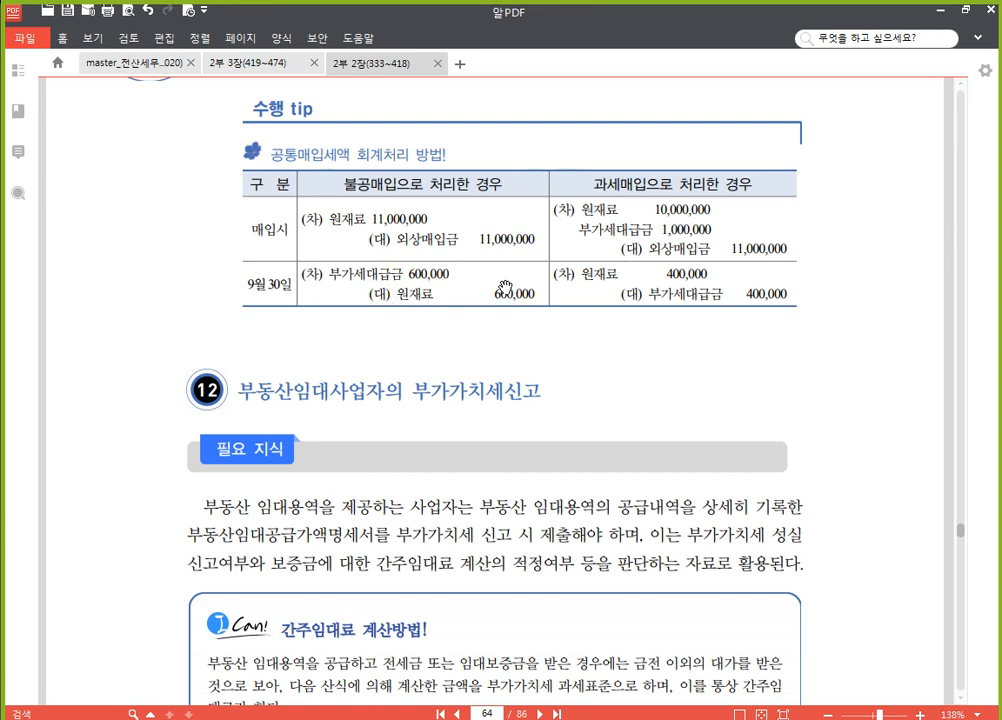
Read the 부동산임대사업자의 부가가치세신고 exercise, including its 월세계약서 and the September rent 전자세금계산서
scroll(478, 305, "down", 2)
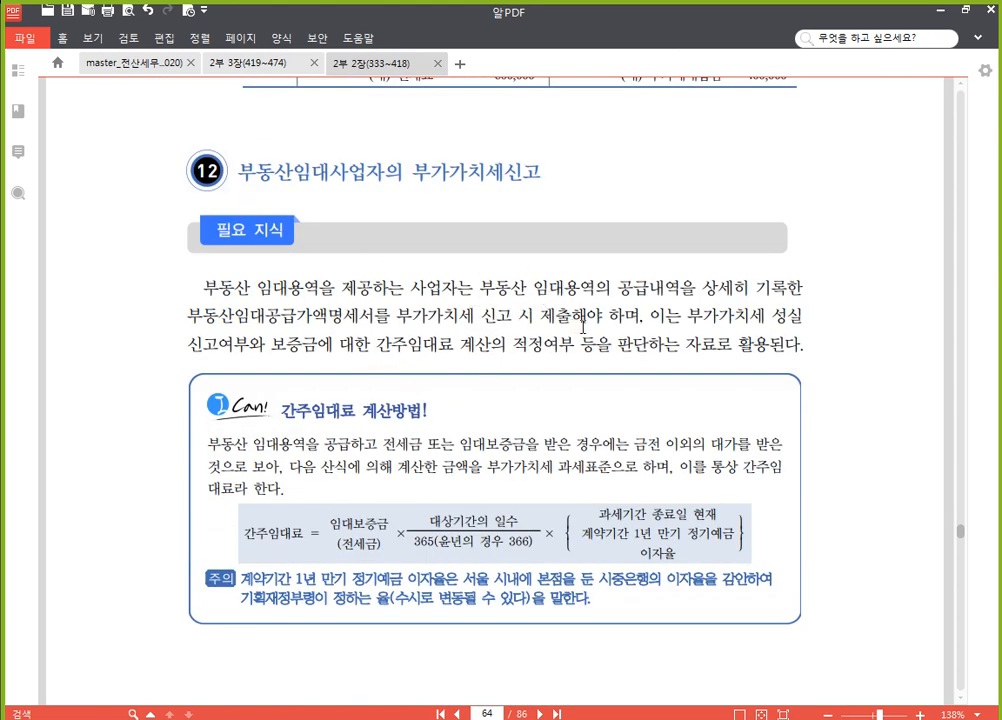
scroll(607, 322, "down", 1)
scroll(612, 320, "down", 9)
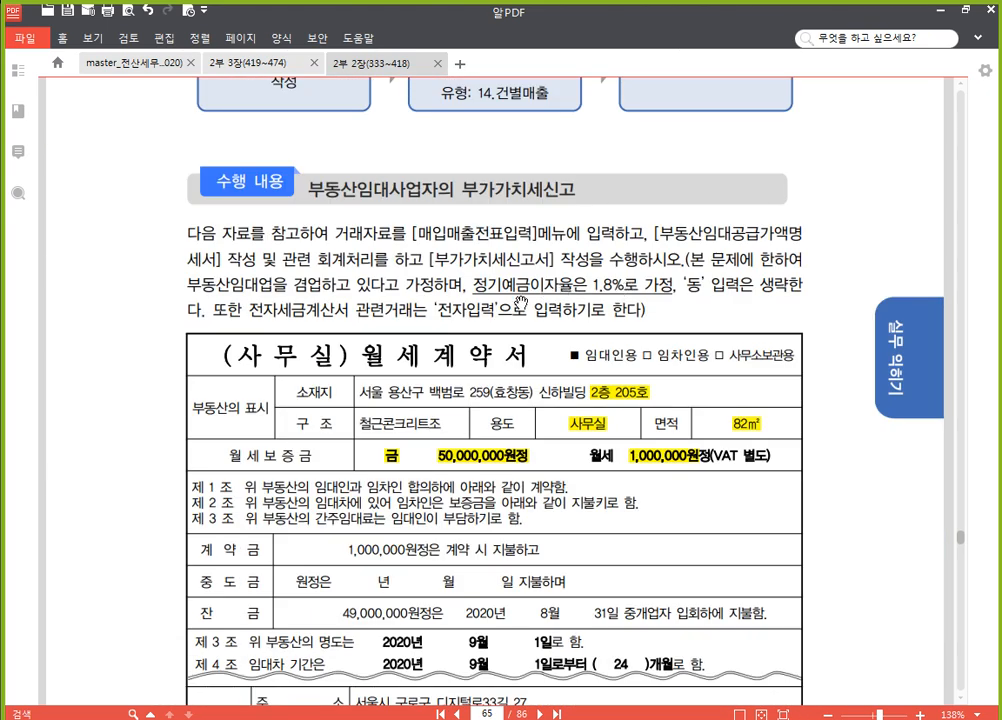
scroll(365, 202, "down", 1)
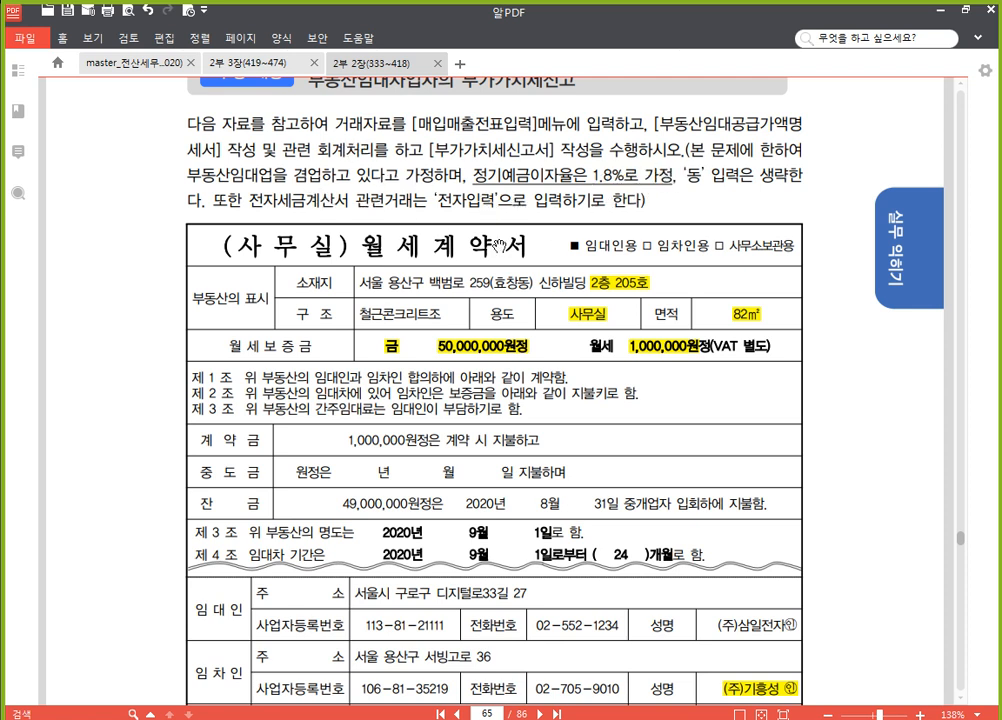
scroll(366, 256, "down", 1)
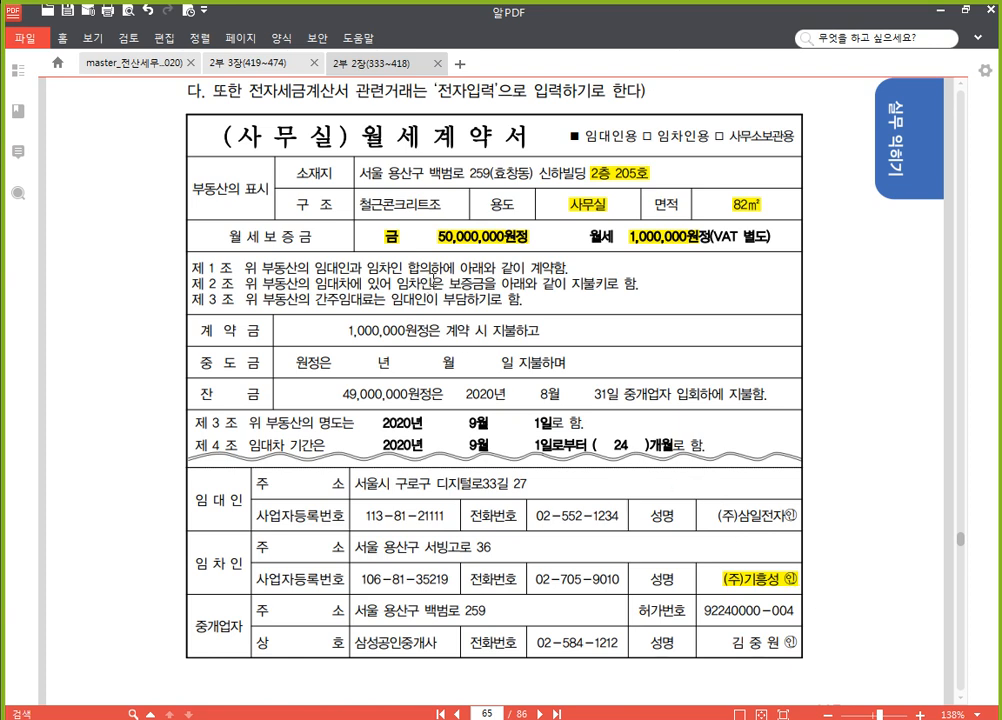
scroll(432, 373, "down", 10)
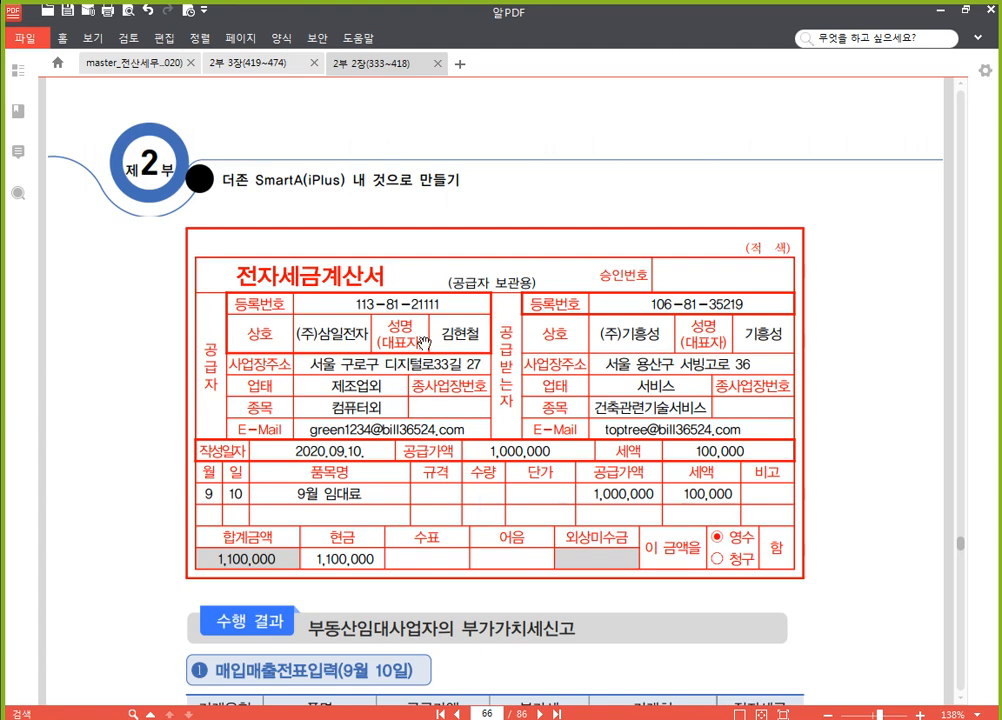
scroll(481, 382, "up", 10)
scroll(481, 382, "up", 1)
scroll(481, 382, "down", 1)
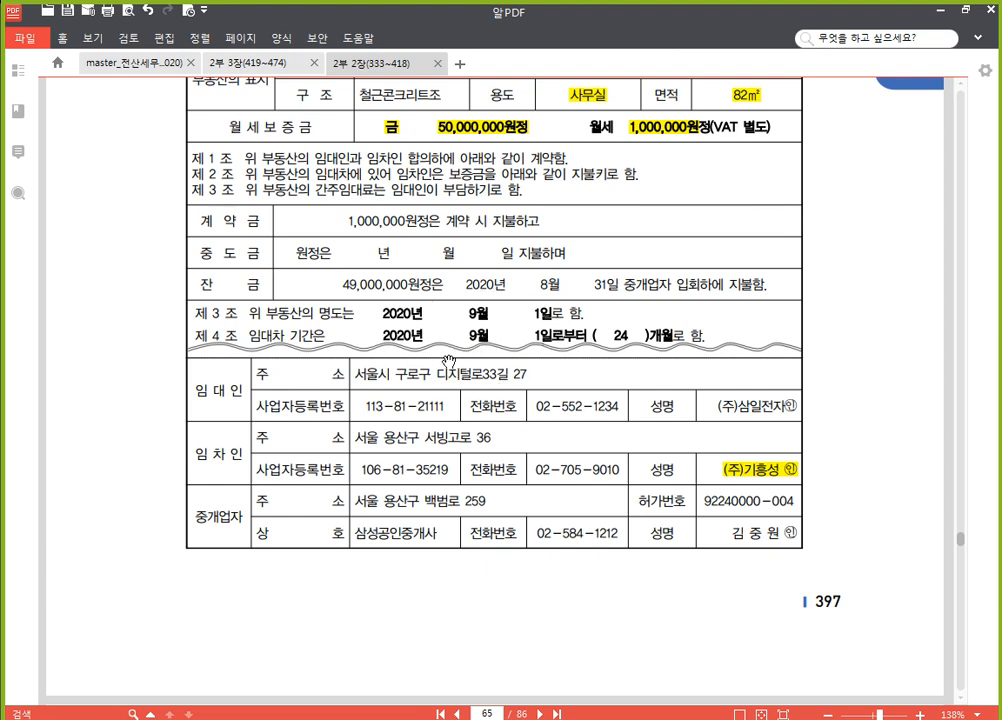
scroll(355, 283, "up", 2)
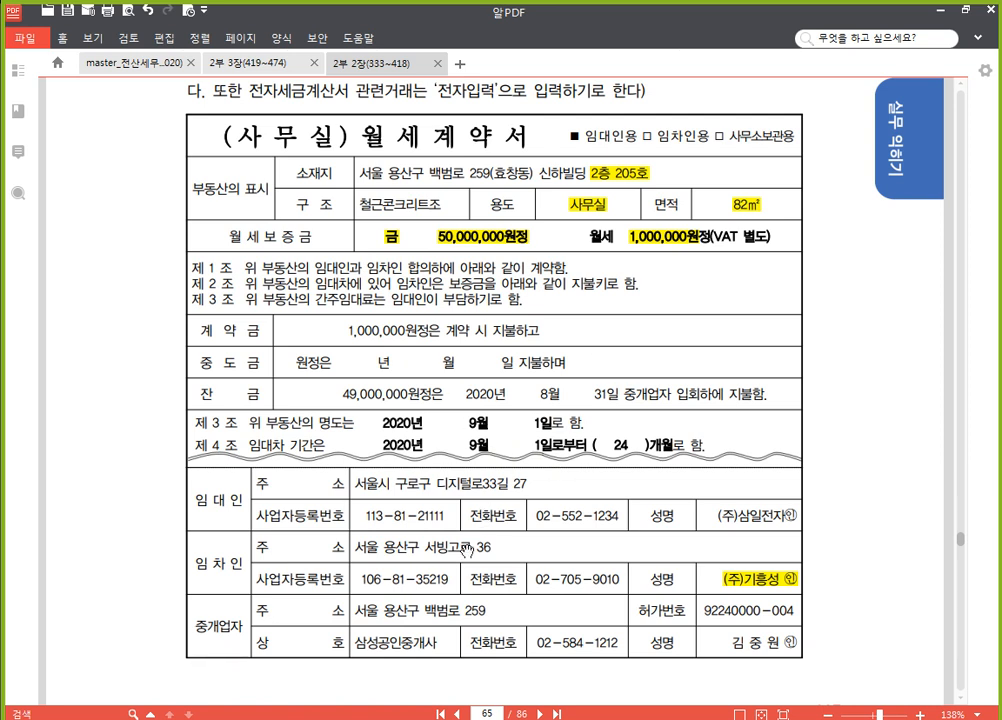
Back in 더존 SmartA, close 일반전표입력 and 매입세액불공제내역, and open 부동산임대공급가액명세서
key("alt+Tab")
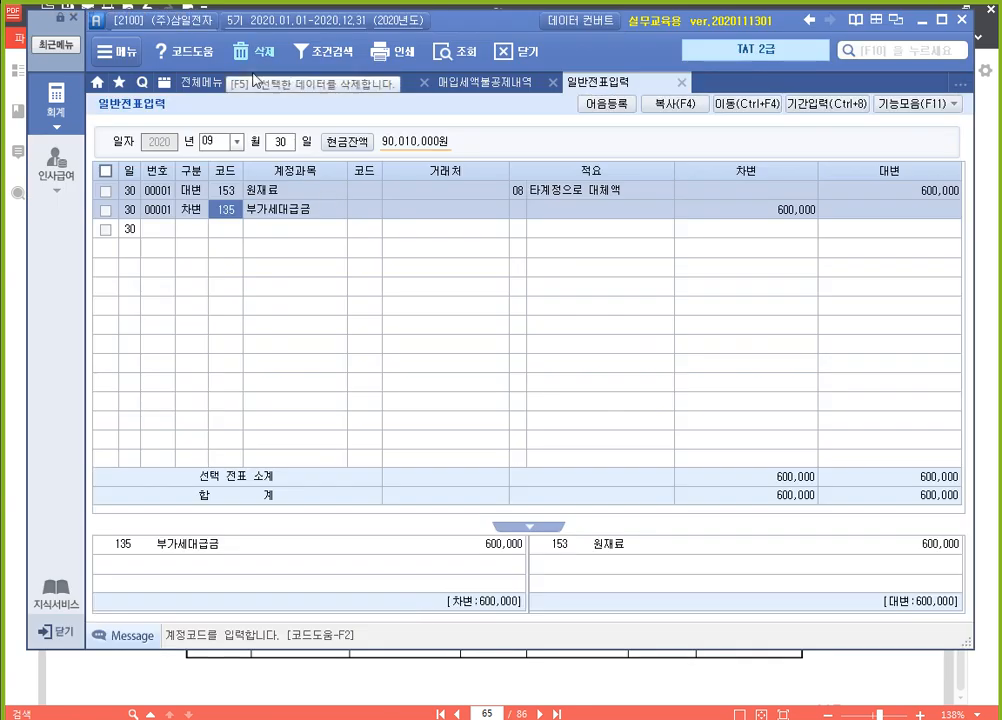
left_click(681, 82)
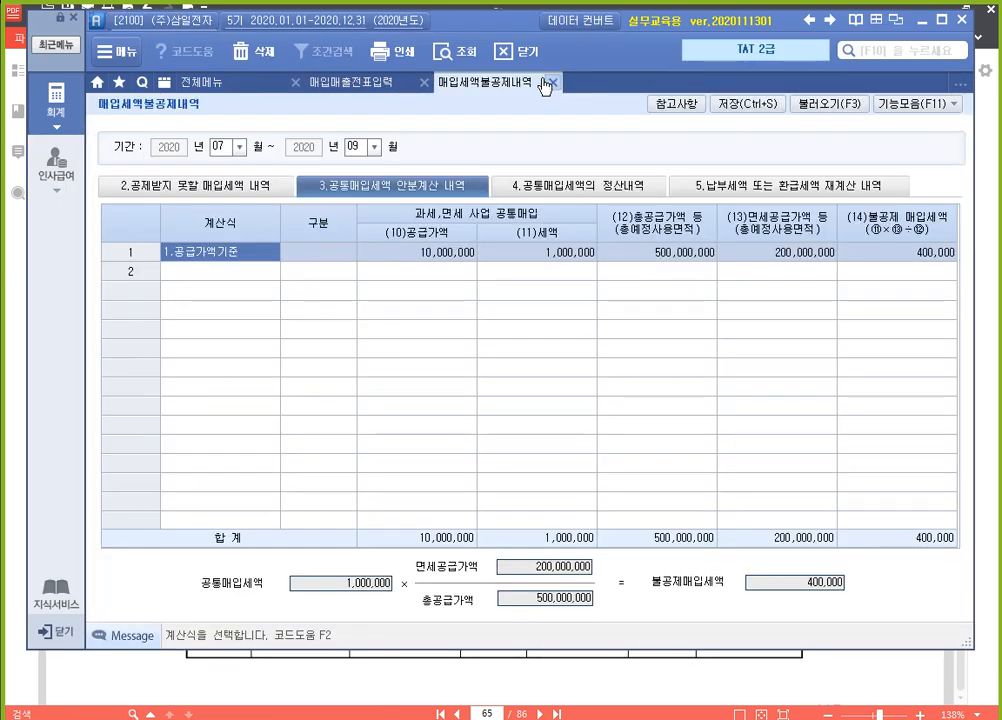
left_click(553, 82)
left_click(210, 82)
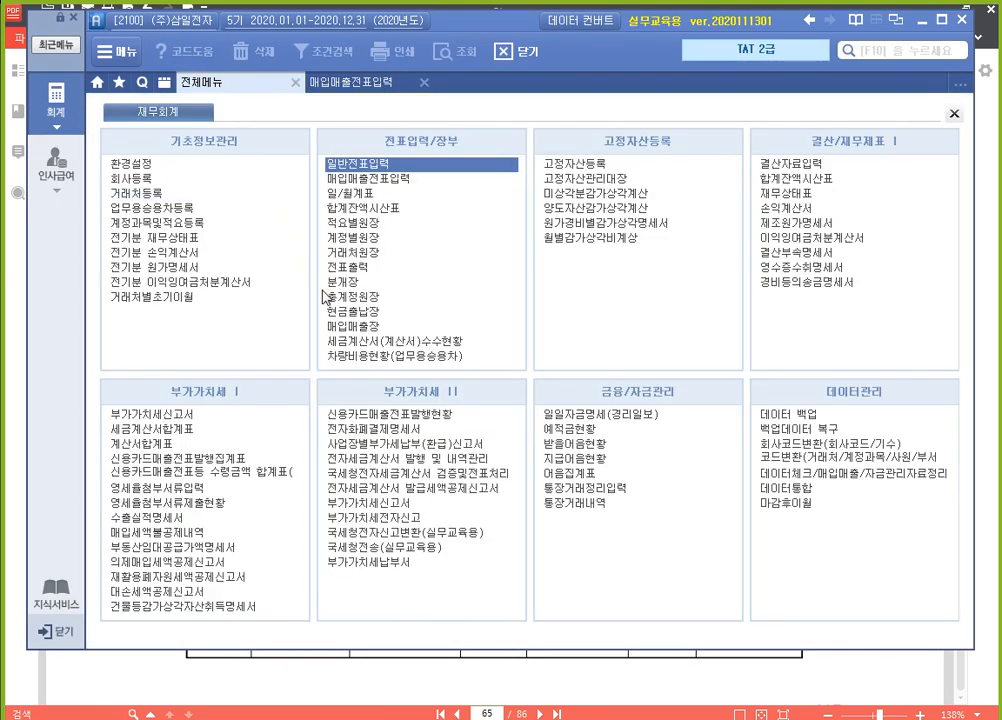
left_click(248, 550)
left_click(264, 551)
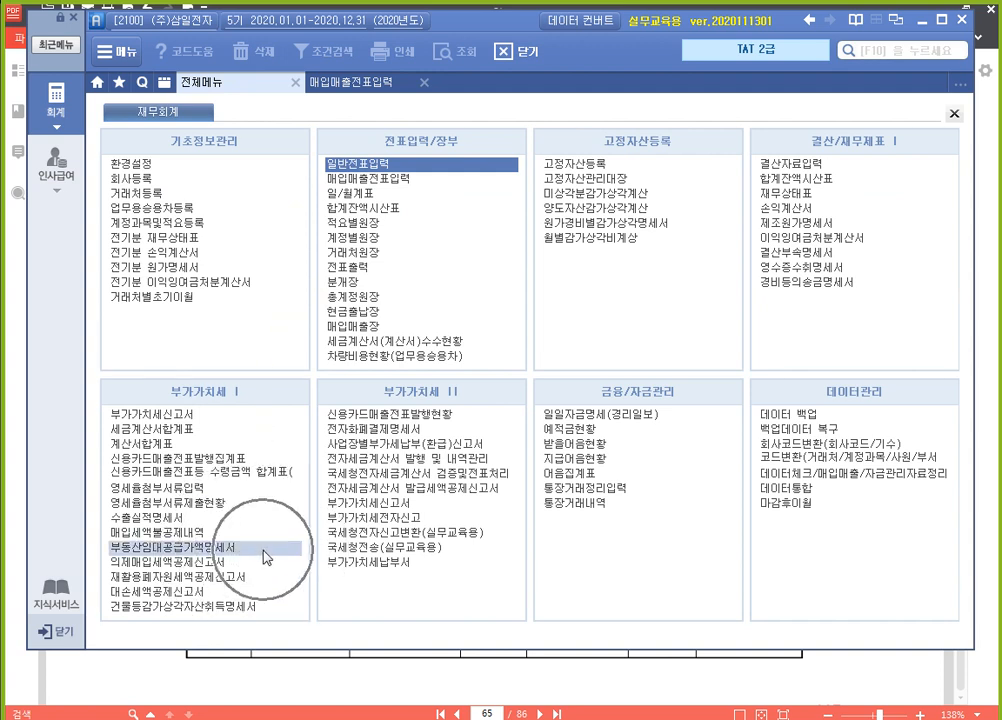
left_click(264, 551)
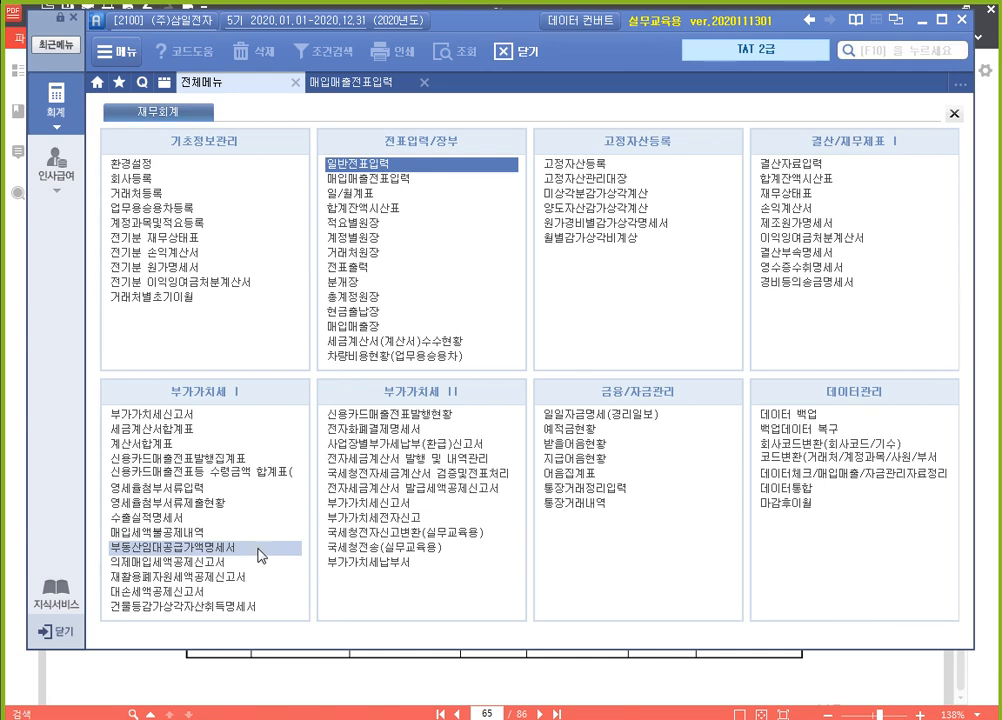
left_click(259, 551)
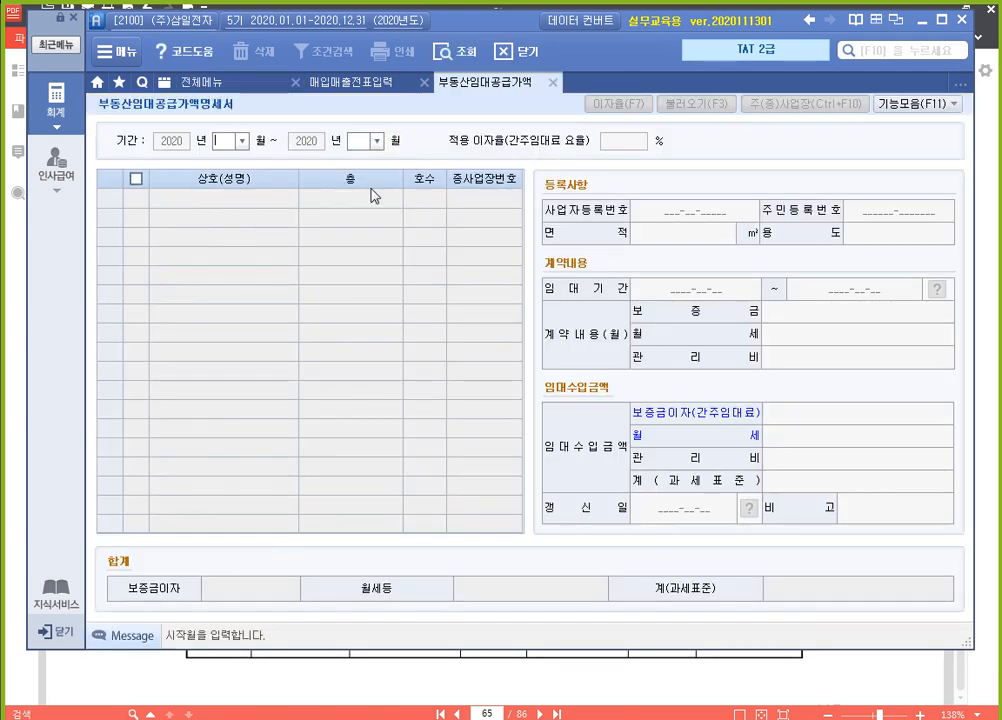
Set the 부동산임대공급가액명세서 period to 07월 through 09월 of 2020
type("07")
key("Return")
type("09")
key("Return")
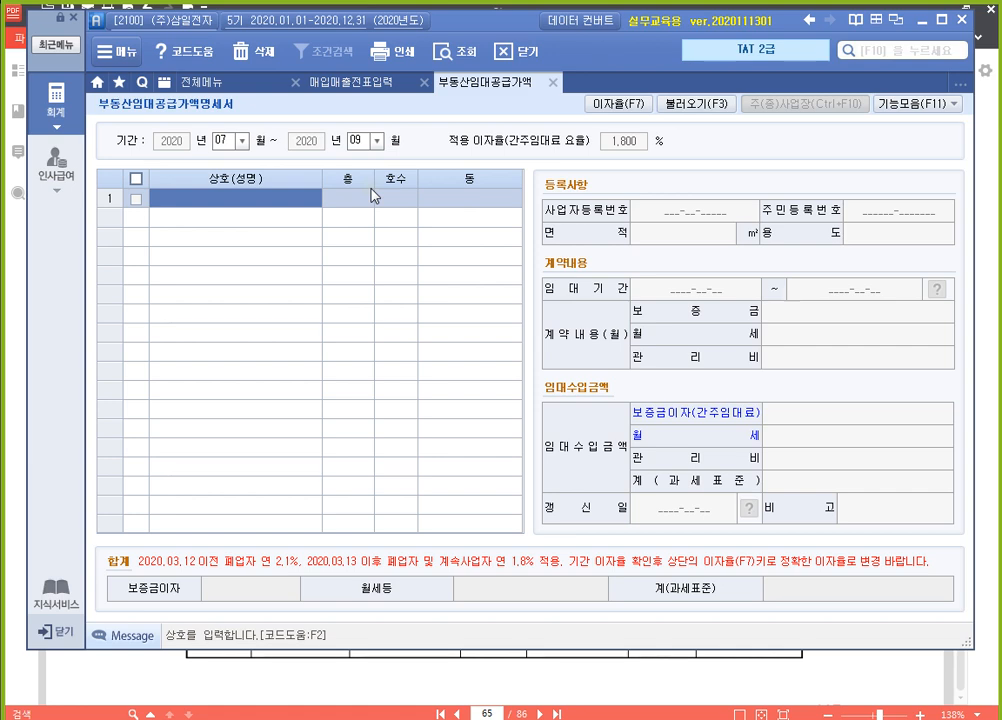
Check the tenant in the 월세계약서 and enter (주)기흥성 as the 상호 of the first row through 거래처 code help
left_click(587, 684)
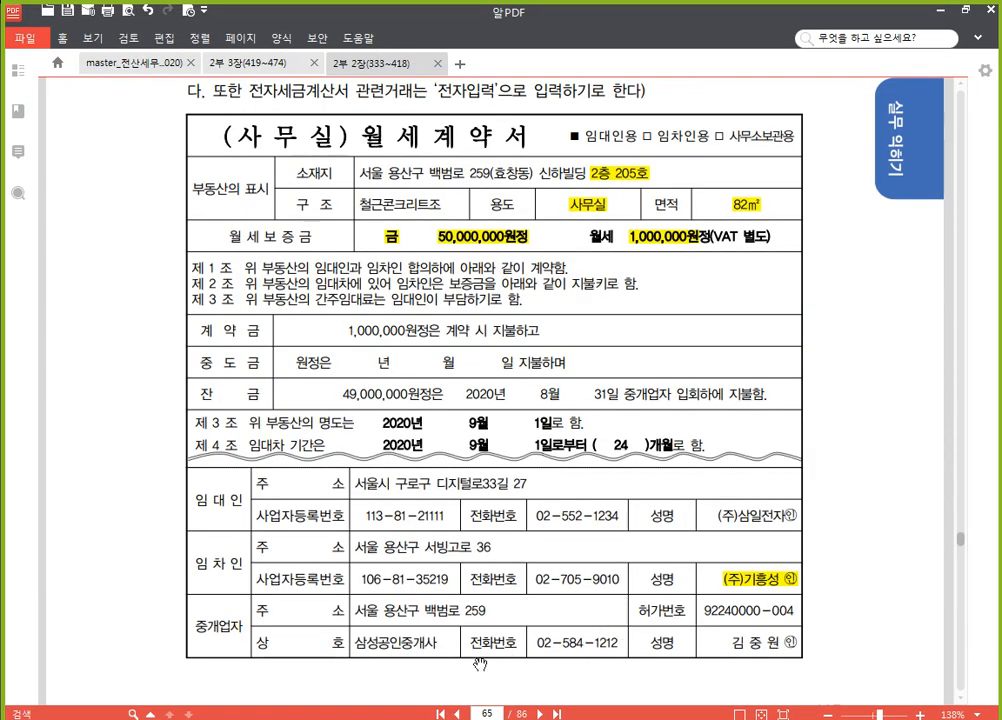
key("alt+Tab")
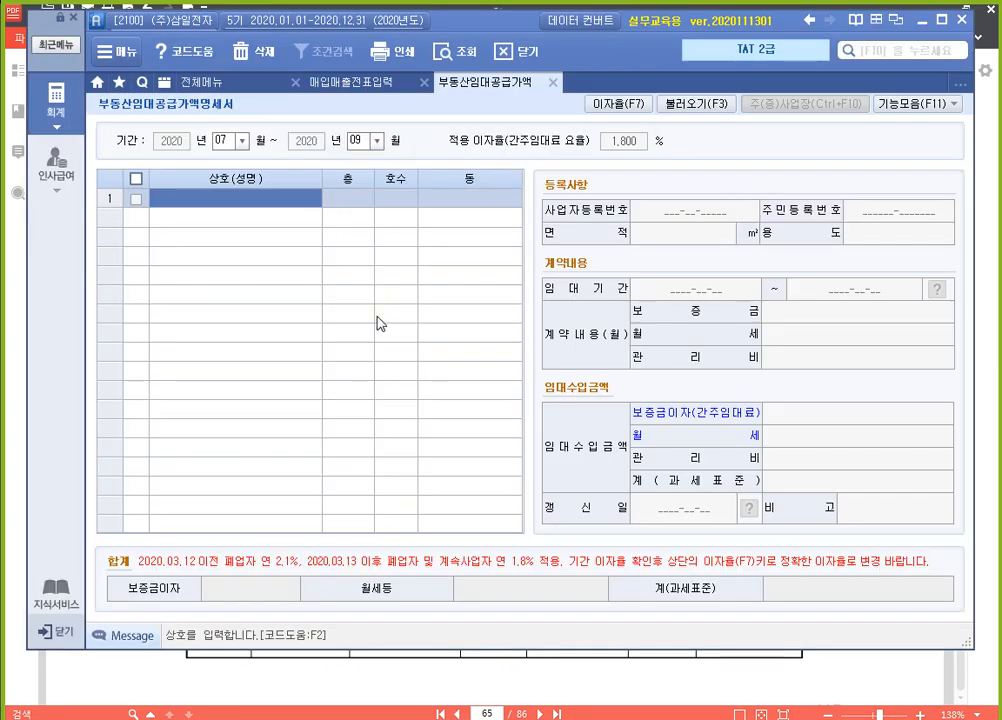
key("F2")
type("기흥")
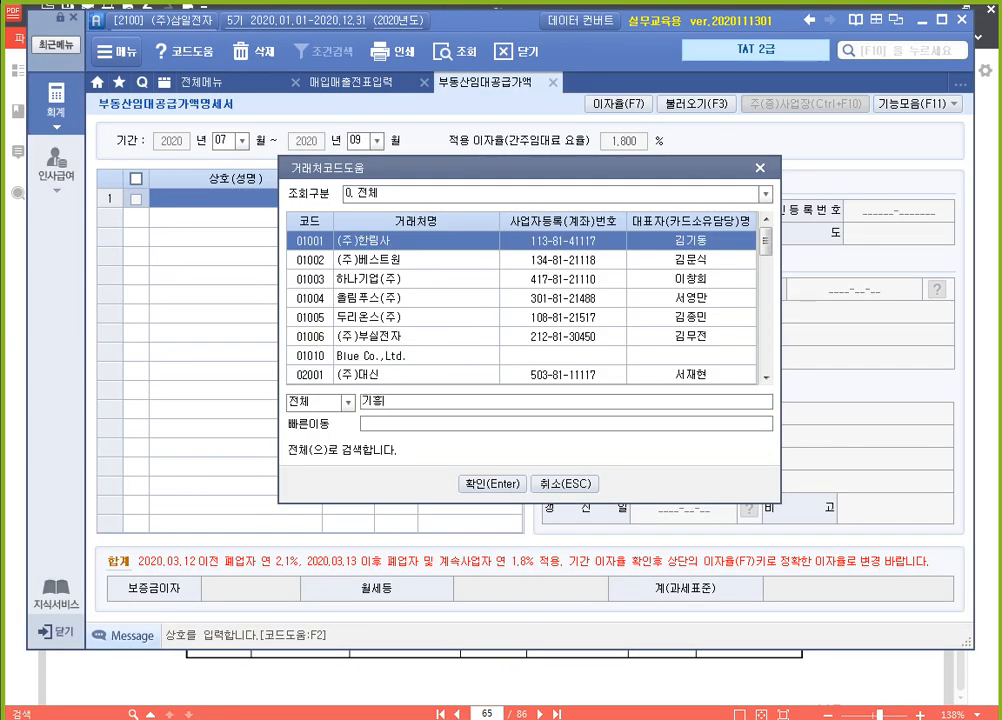
key("Return")
key("Return")
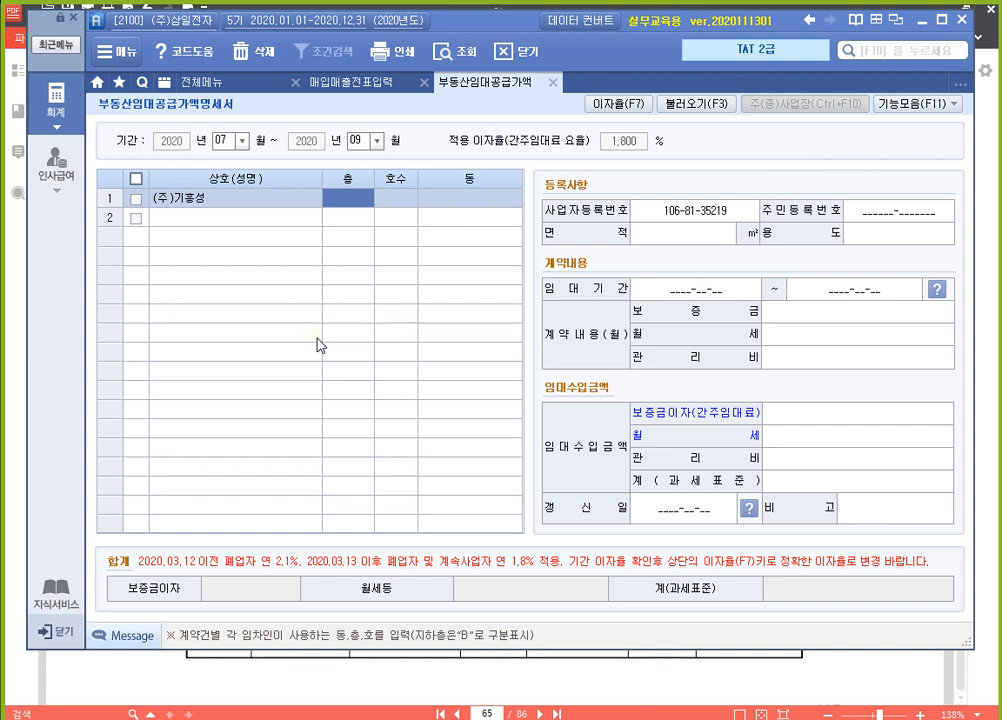
Set the (주)기흥성 row's 층 to 2 and 호수 to 205, leave 동 blank, and advance to the 면적 entry
type("2")
key("Return")
type("205")
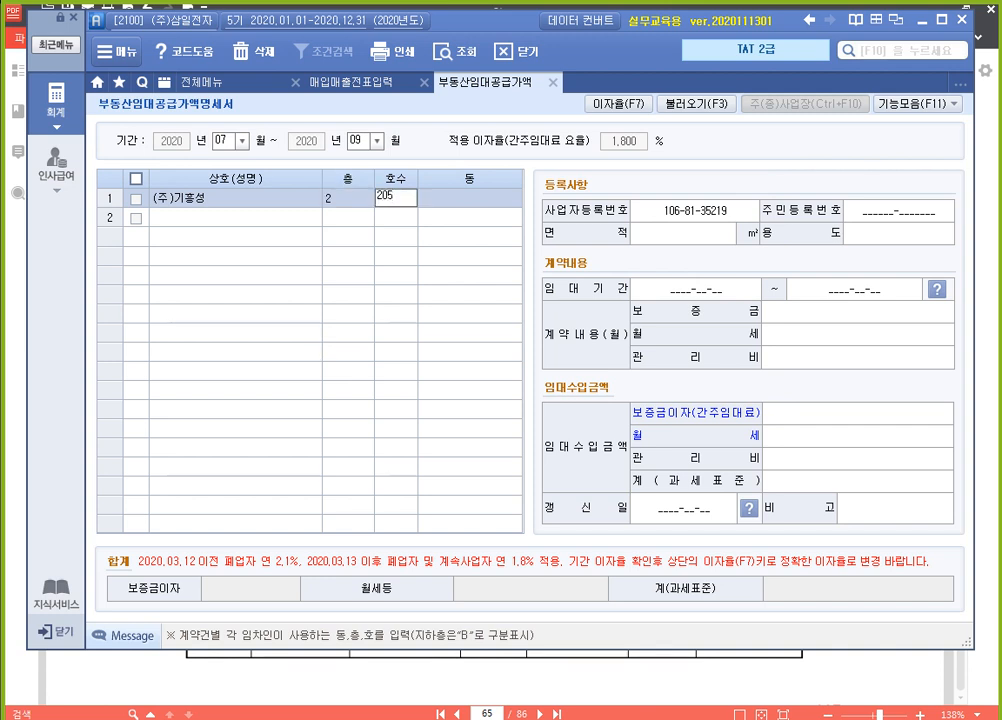
key("Return")
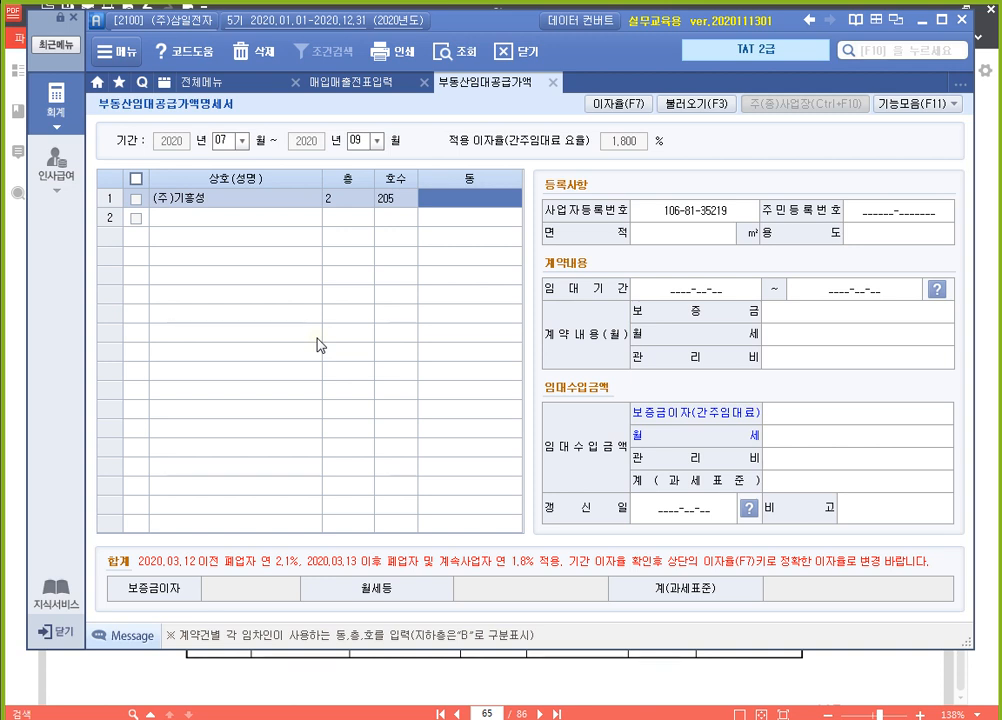
key("Return")
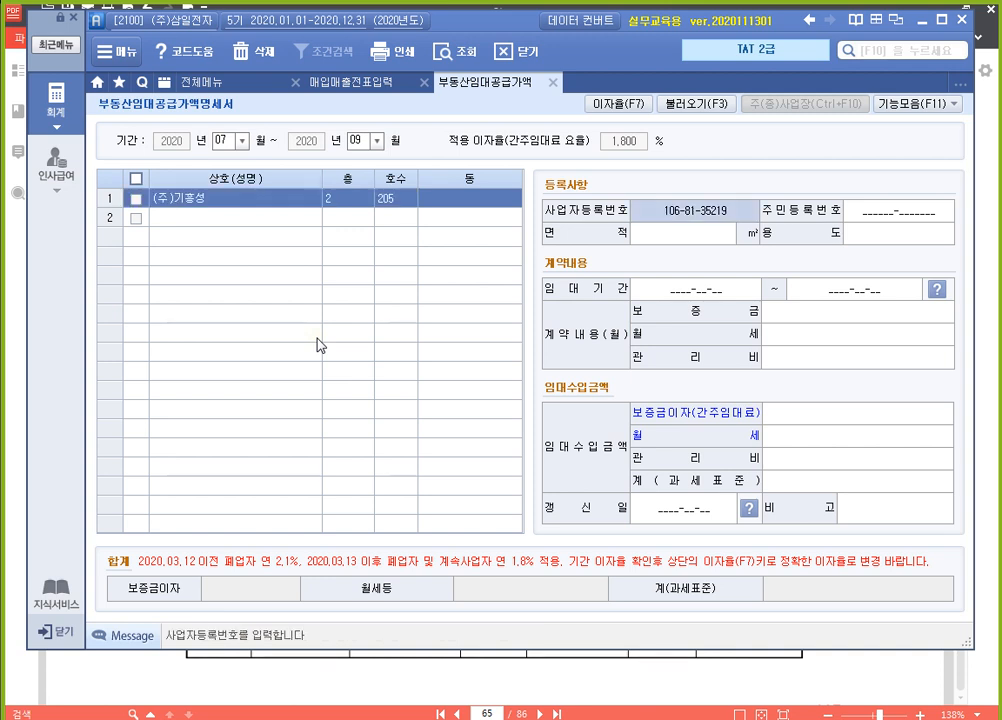
key("Return")
key("Return")
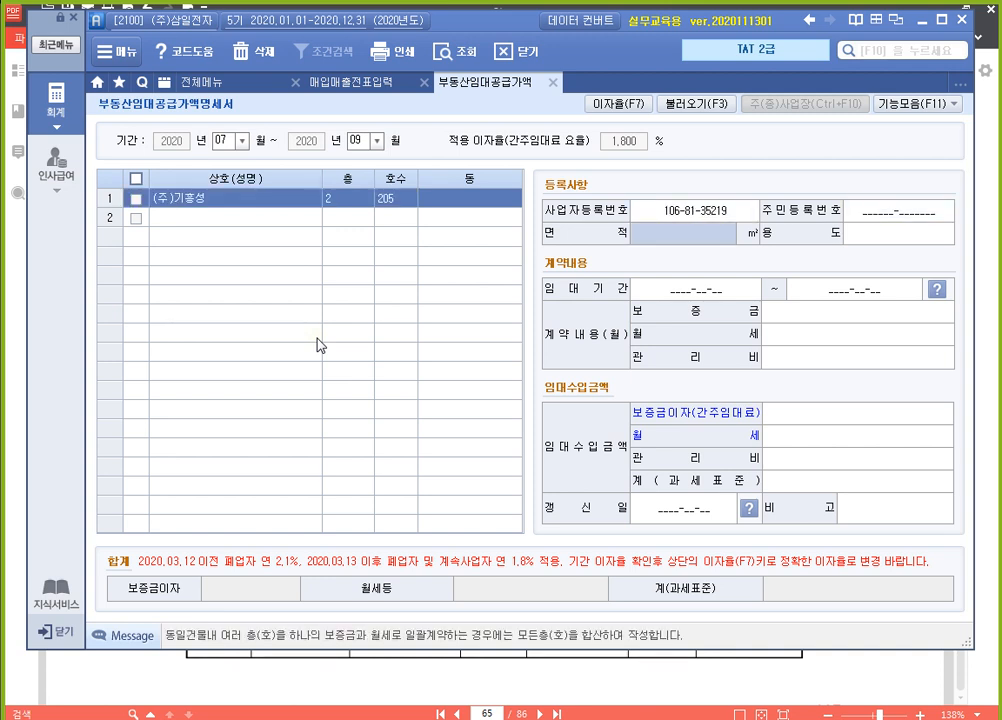
Set the (주)기흥성 lease's 면적 to 82 ㎡ and its 용도 to 사무실
type("6")
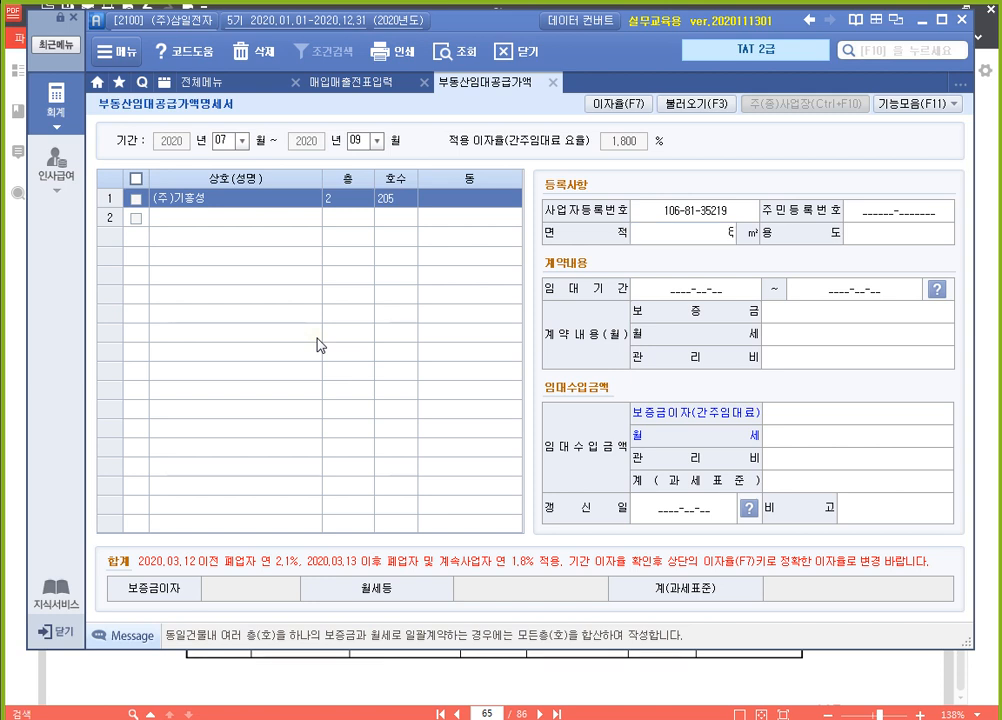
key("Return")
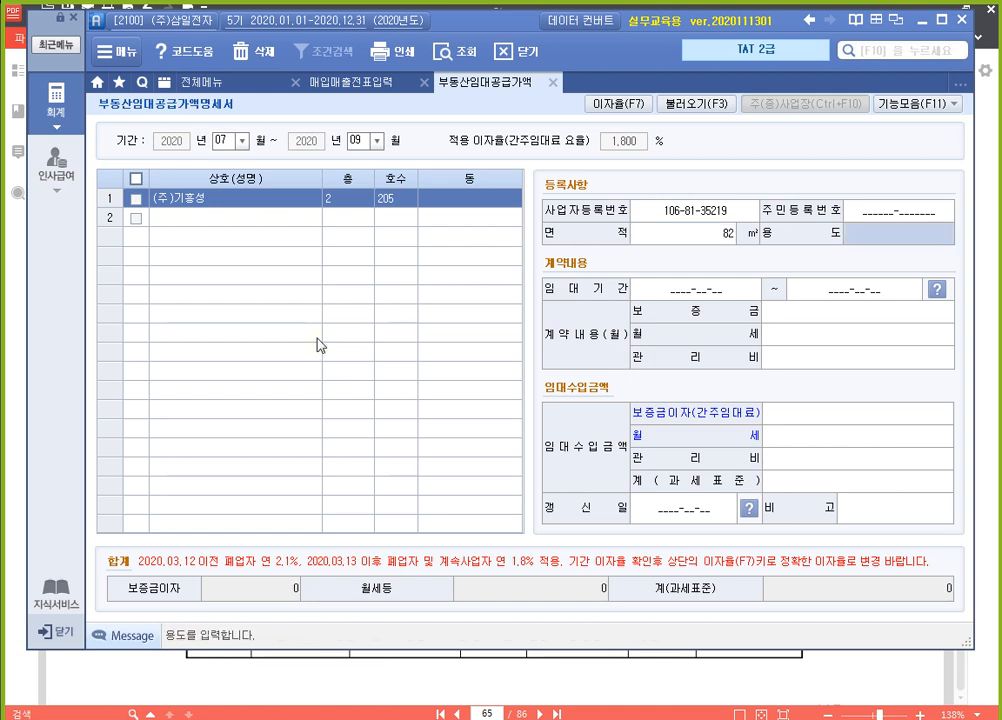
type("사무실")
key("Return")
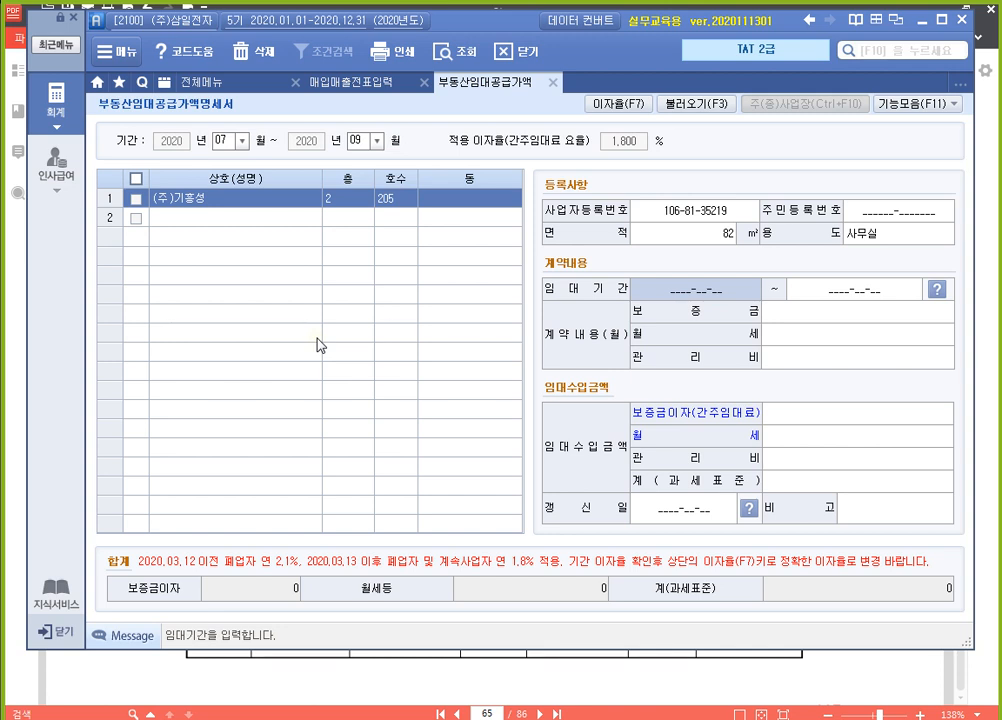
Set the lease's 임대기간 from 2020-09-01 to 2022-08-31
type("20")
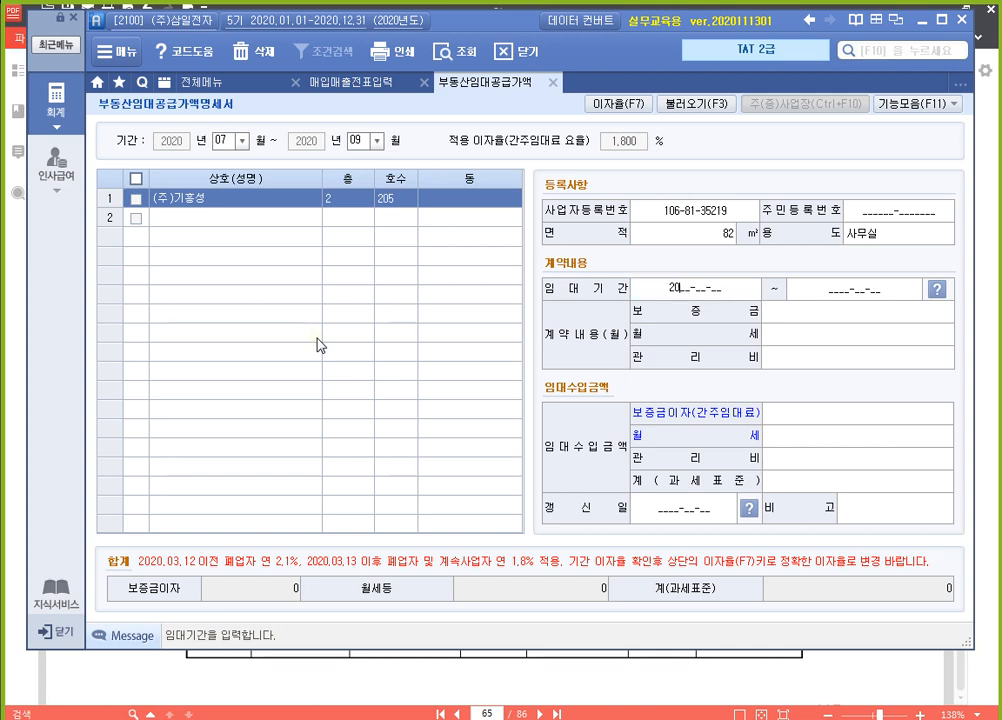
type("20090120")
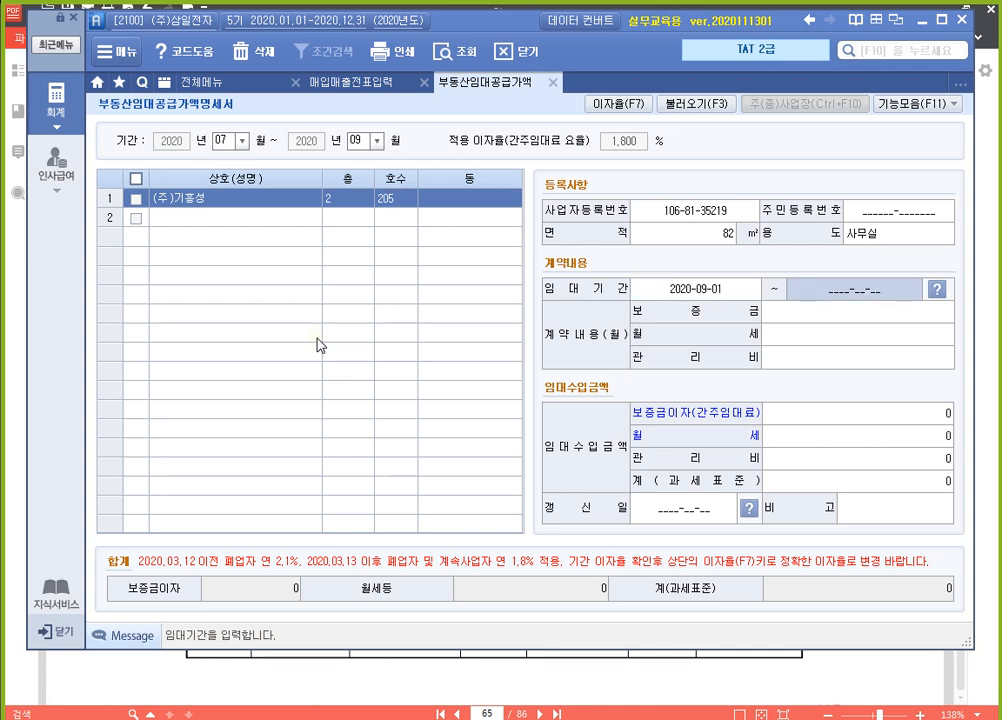
type("2022-__-__")
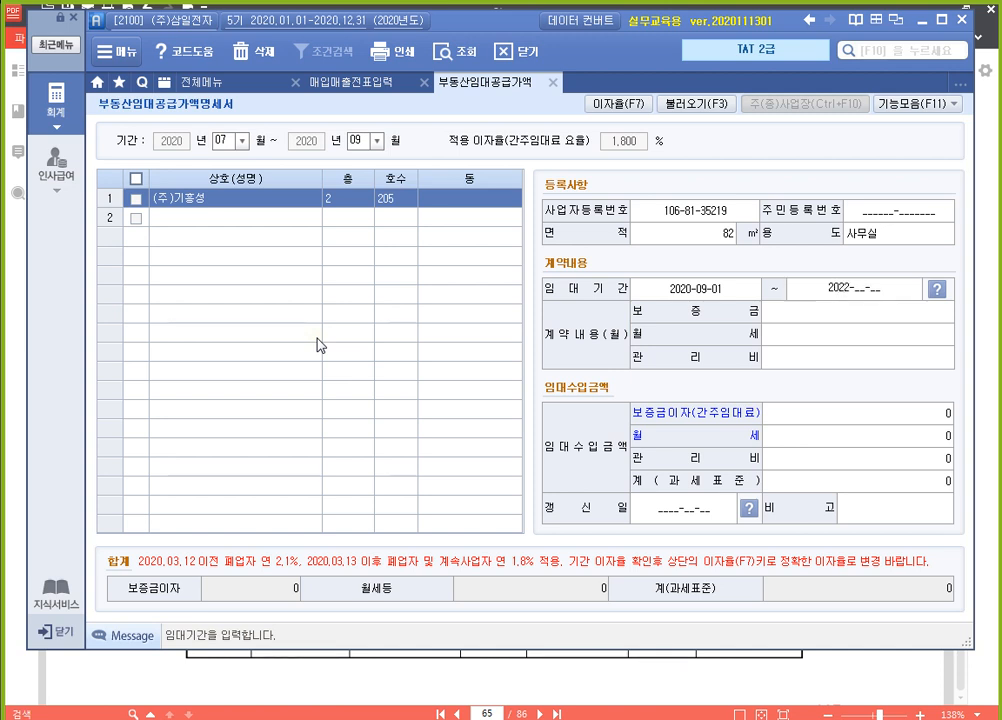
type("20831")
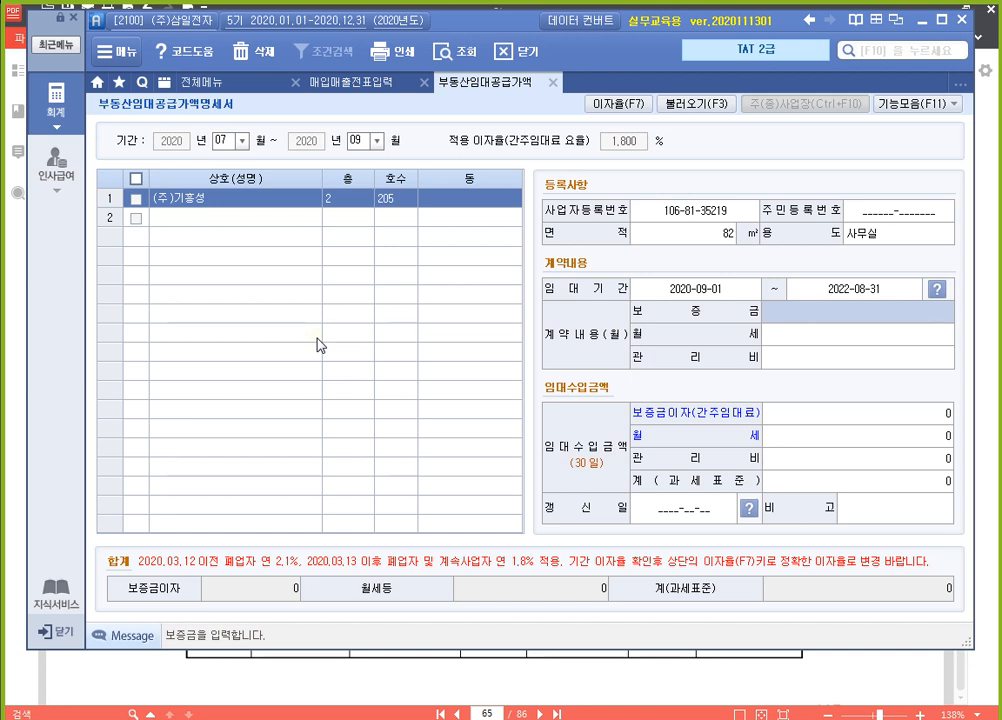
type("50000000")
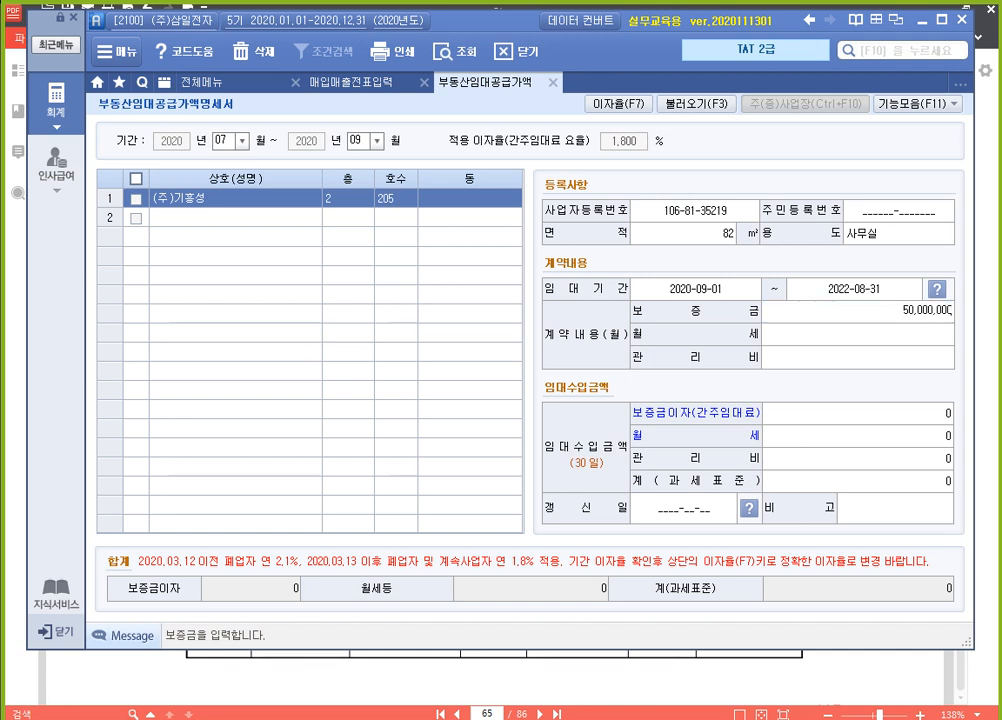
Enter 50,000,000 as 보증금 and 1,000,000 as 월세, leave 관리비 blank, complete the entry and reselect the (주)기흥성 row
key("Return")
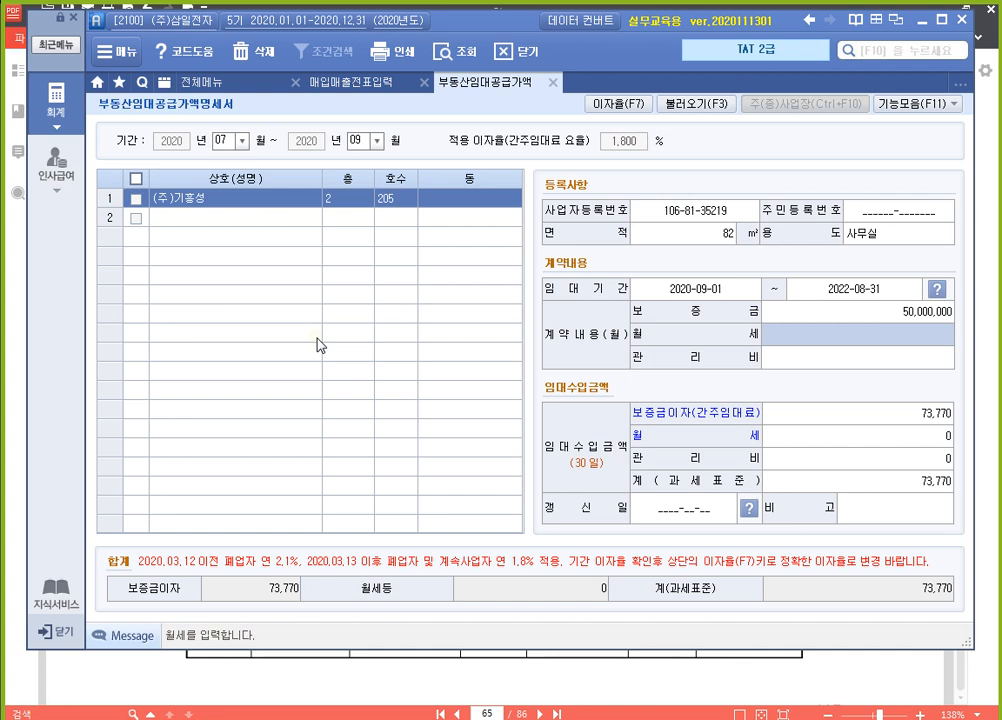
type("1000000")
key("Return")
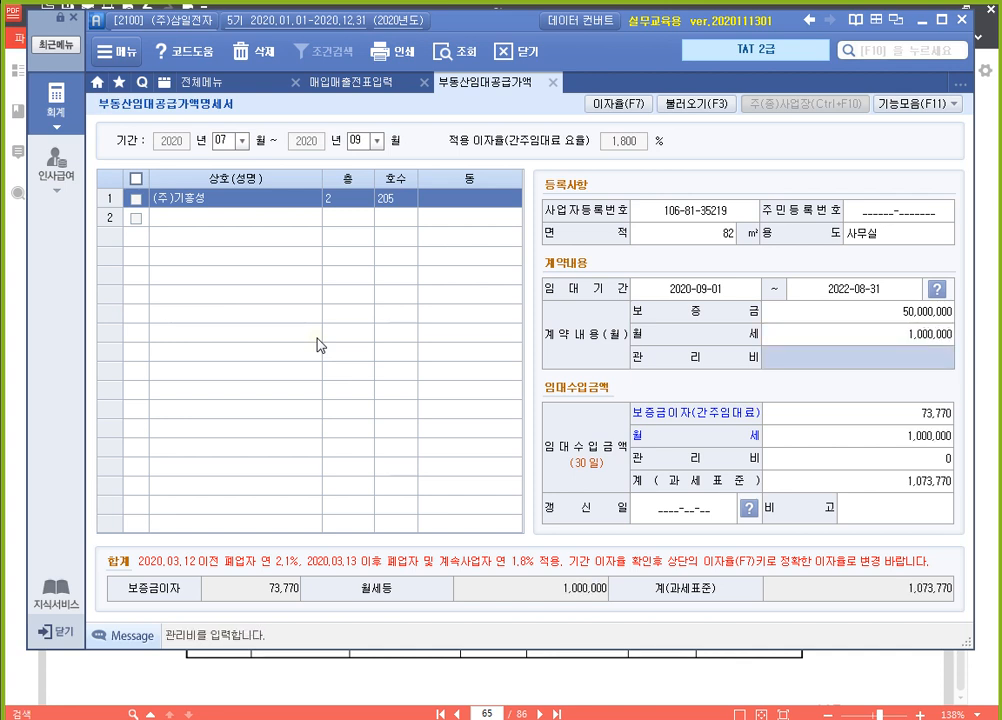
key("Return")
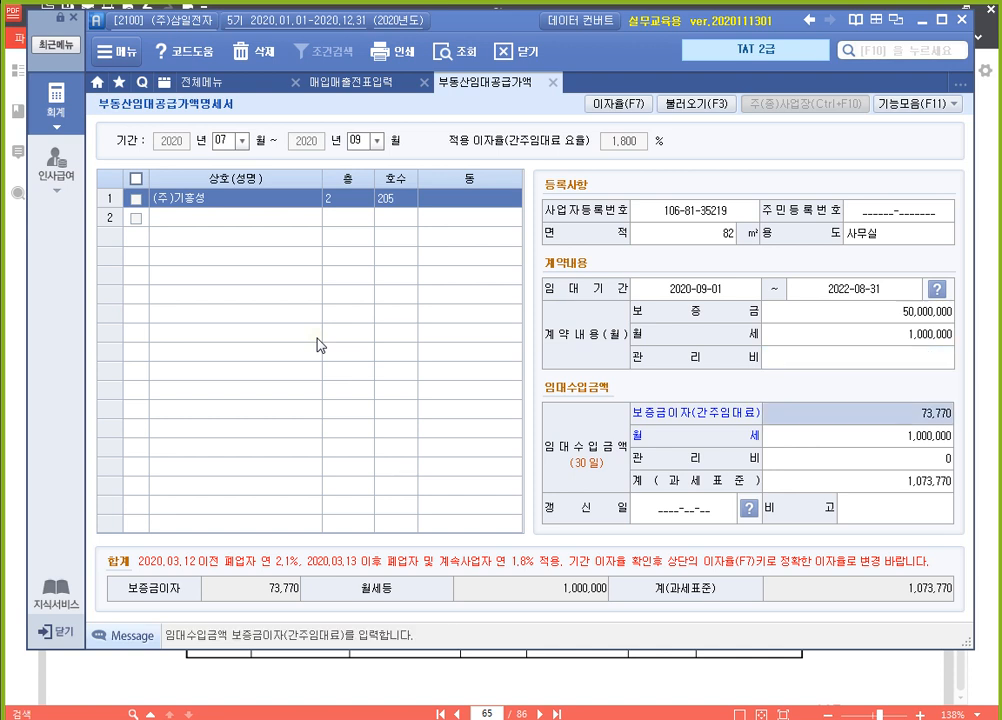
key("Return")
key("Return")
key("Return")
key("Return")
key("Return")
key("Return")
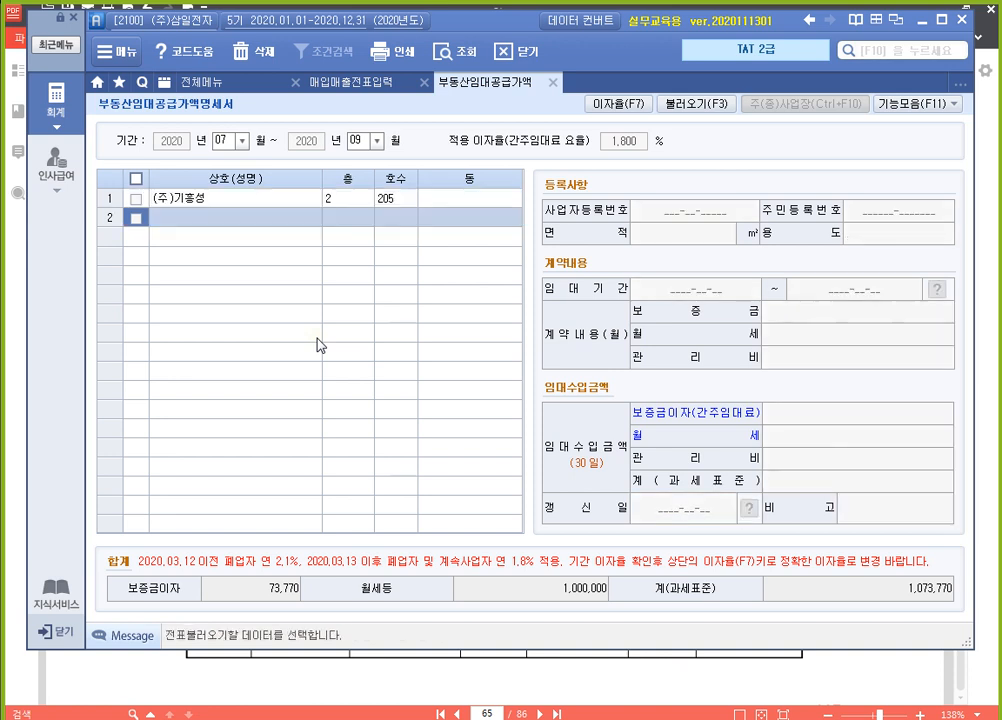
key("Up")
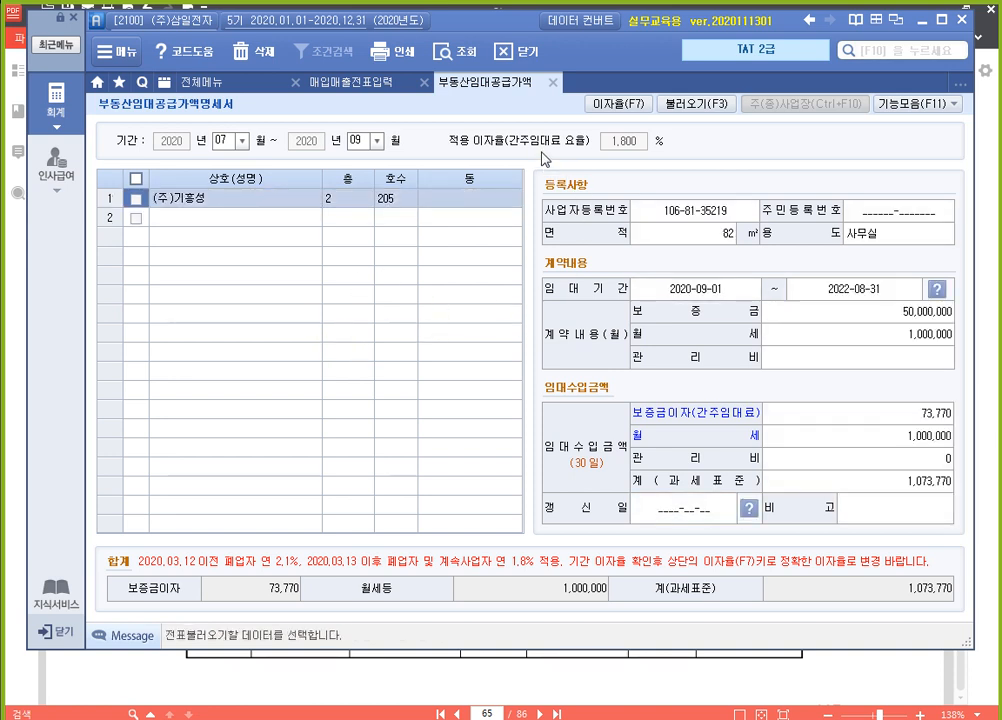
Check the 적용 이자율 and outline the 보증금이자 total with the screen pen, then exit the annotation
left_click(632, 150)
left_click(627, 147)
key("ctrl+2")
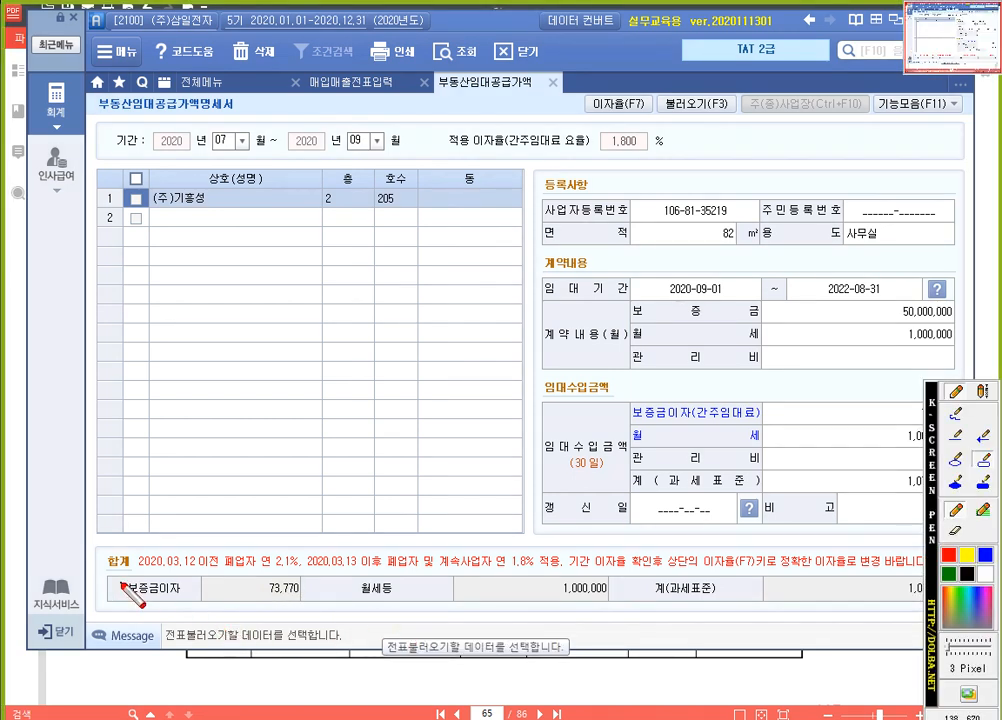
mouse_move(106, 592)
left_mouse_down()
mouse_move(296, 604)
mouse_move(108, 574)
left_mouse_up()
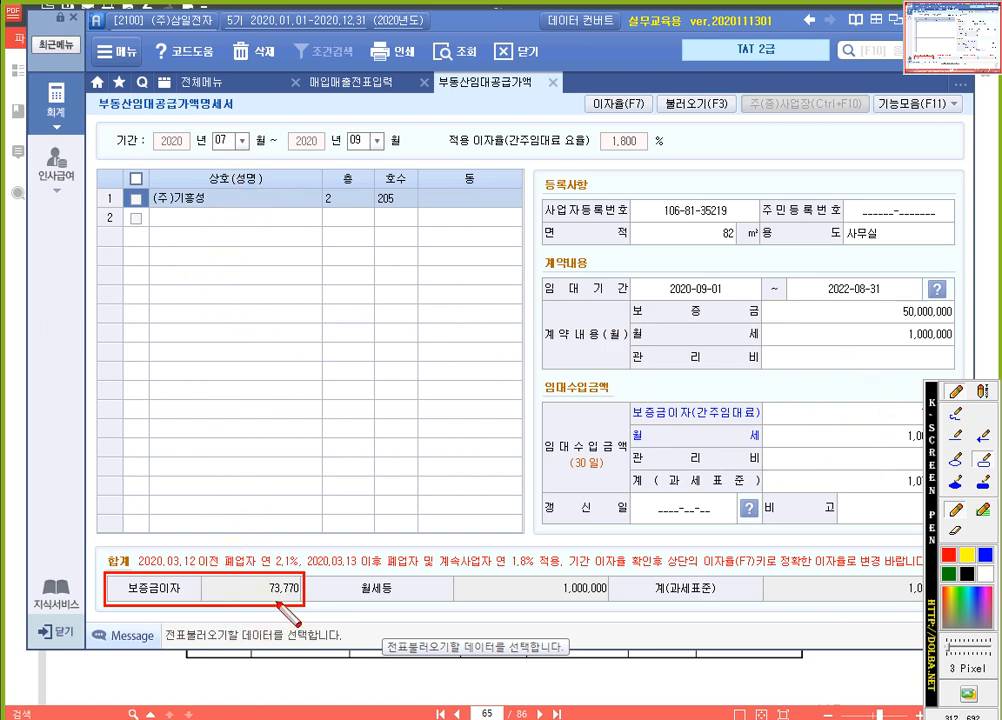
key("ctrl")
key("ctrl")
key("ctrl")
key("ctrl")
key("Escape")
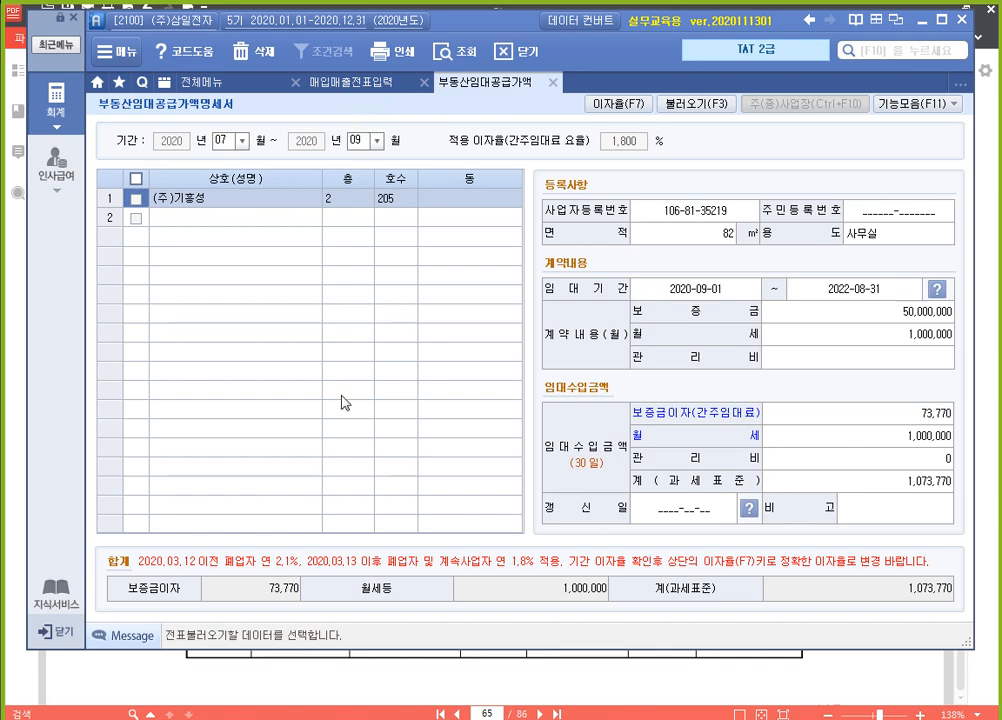
Switch to 알PDF to read the 전자세금계산서 for the September rent, and return to 더존 SmartA
left_click(480, 687)
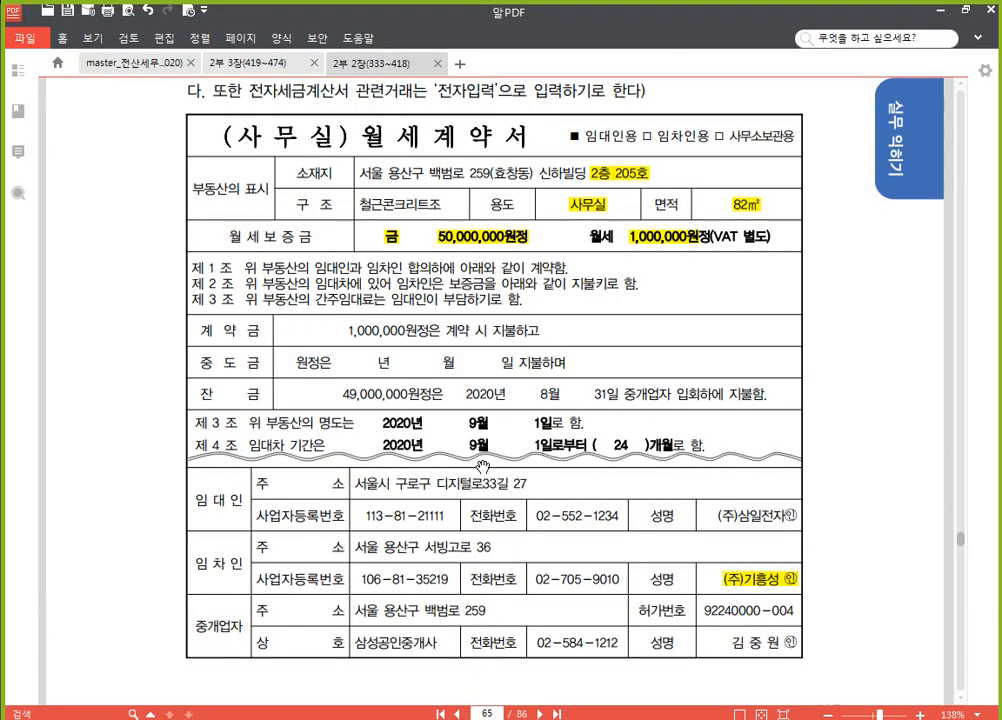
scroll(478, 428, "down", 10)
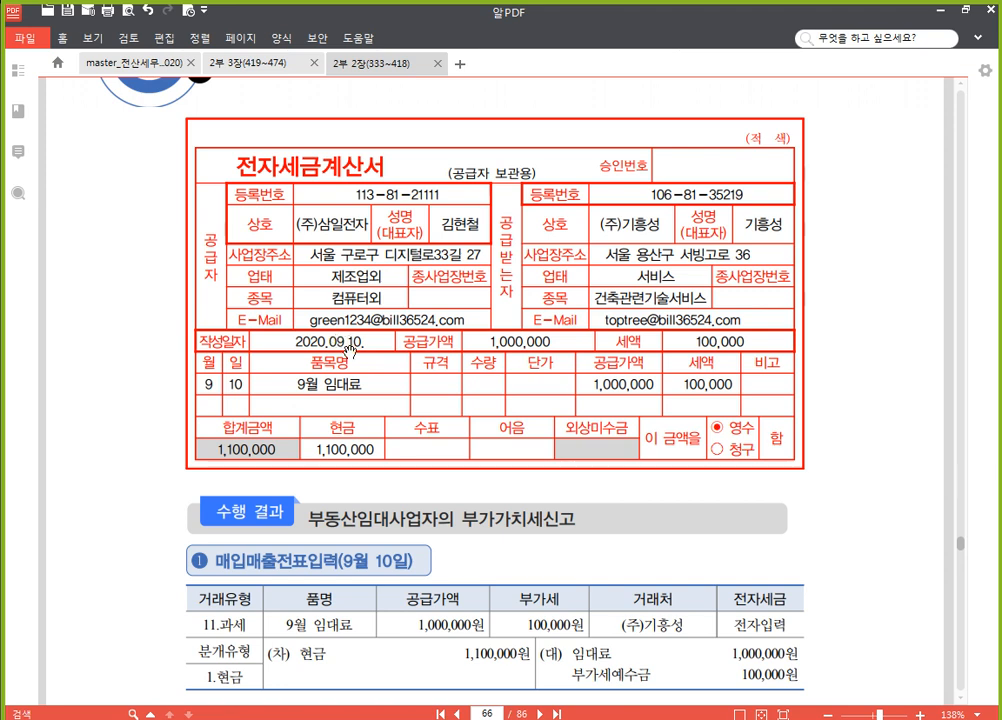
key("alt+Tab")
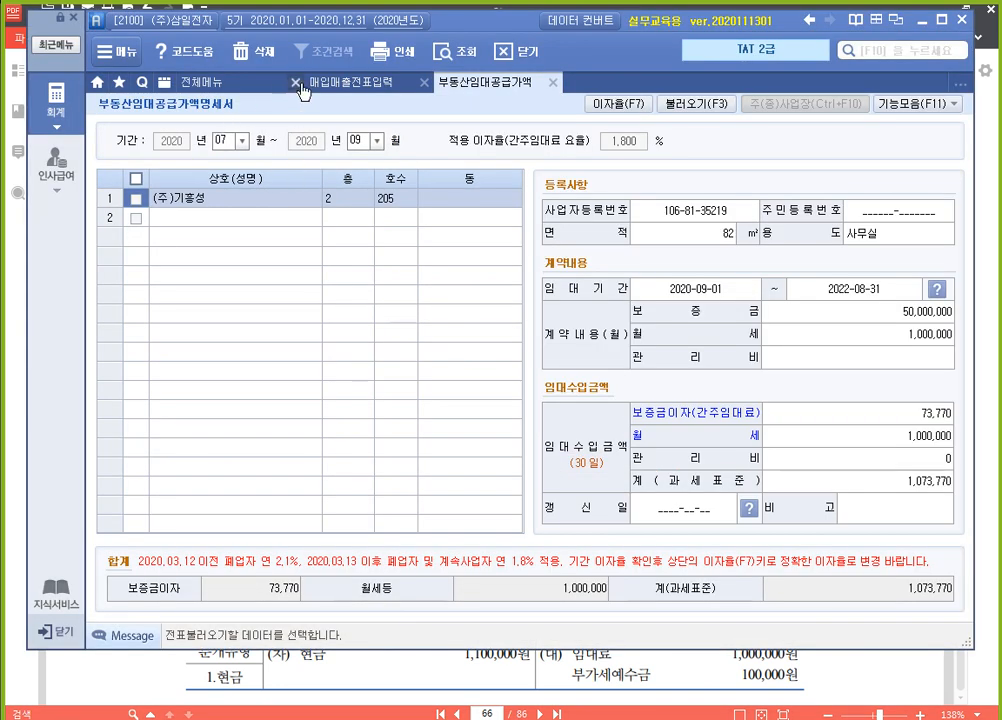
Open 매입매출전표입력 for September 10 and start a sales entry of type 과세
left_click(340, 82)
left_click(224, 137)
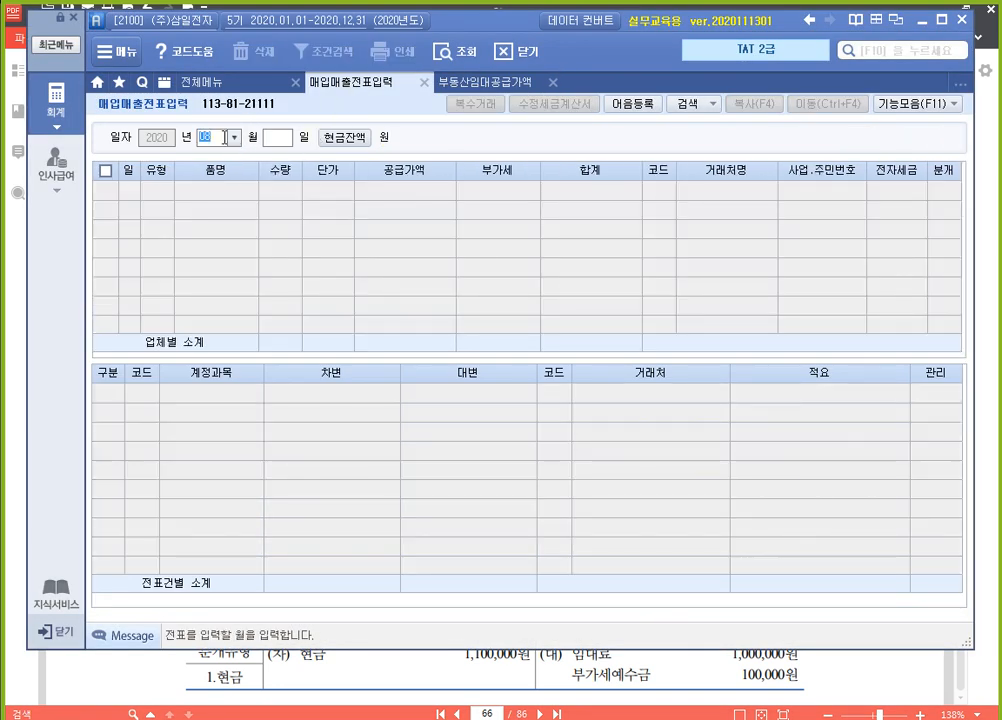
type("091")
type("0")
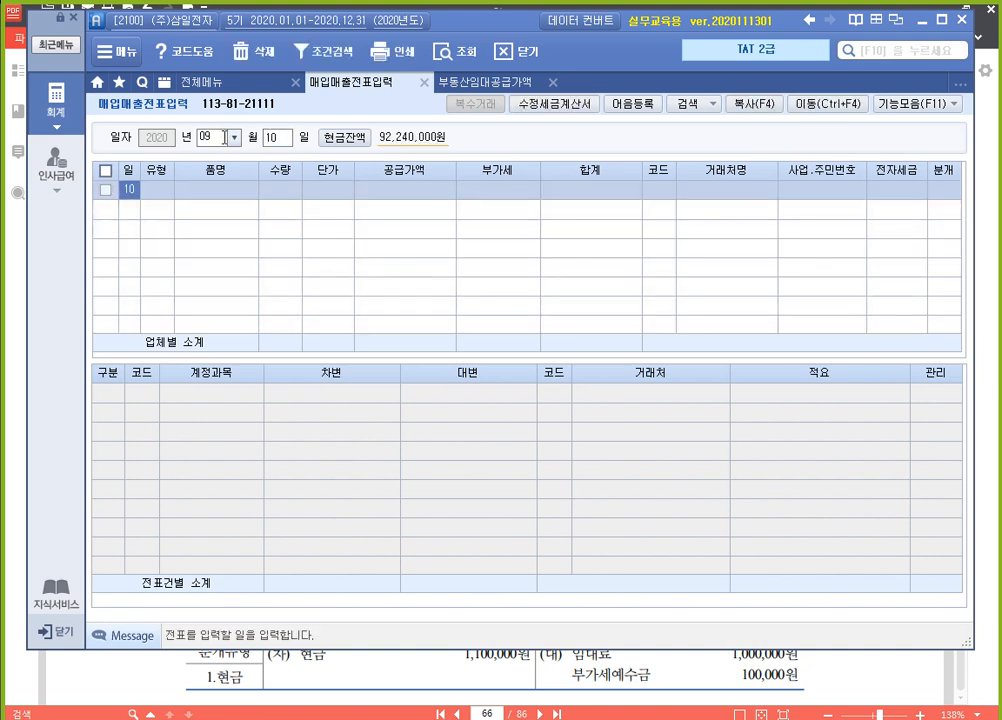
key("Return")
key("Return")
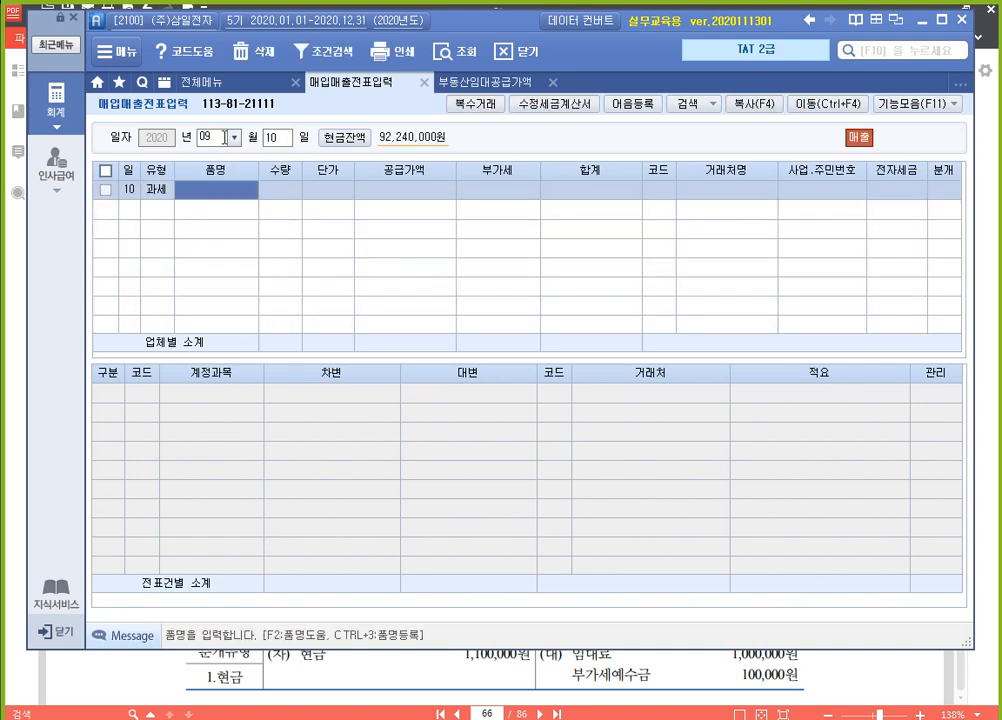
Enter 9월 임대료 as the 품명, leave 수량 and 단가 blank, and set the 공급가액 to 1,000,000
type("9월 임대료")
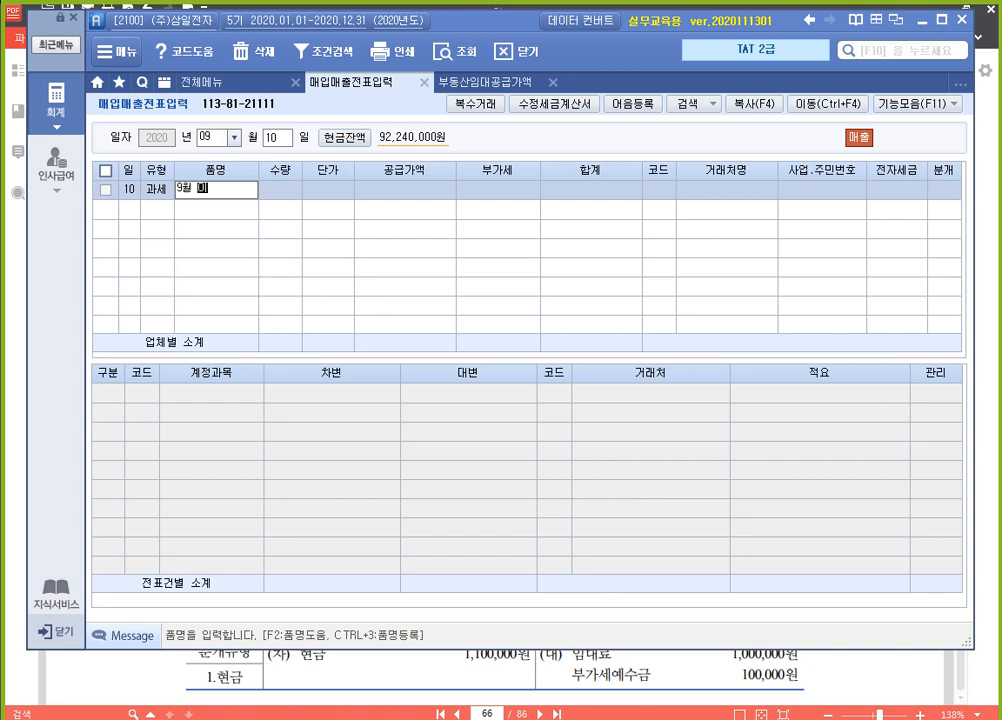
key("Return")
key("Return")
key("Return")
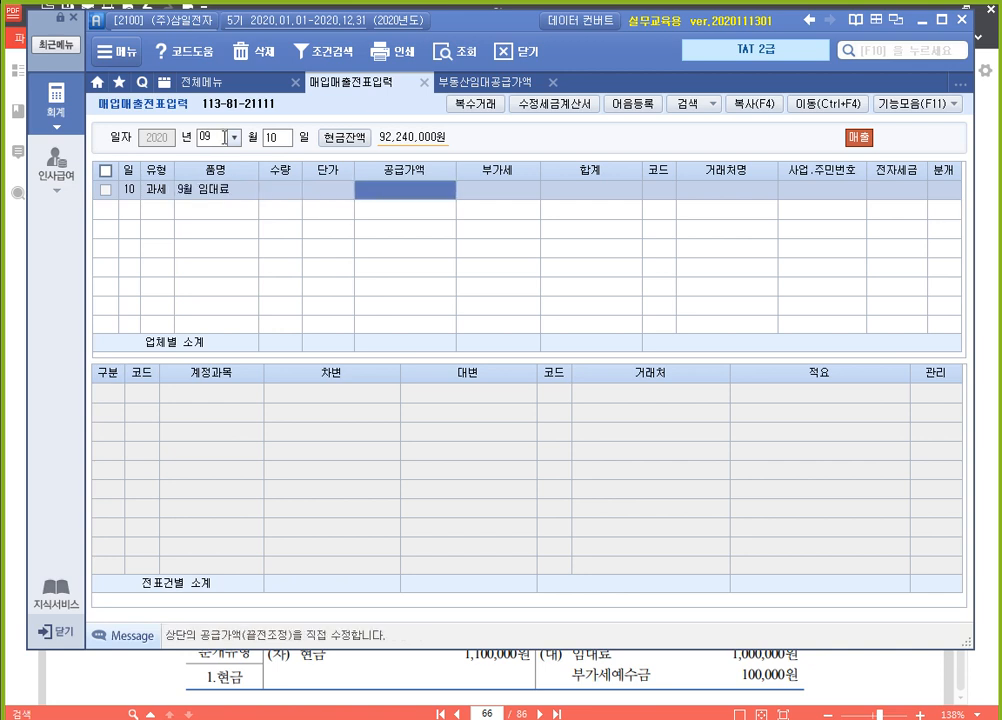
type("1,000,000")
Assign (주)기흥성 as the rent sale's 거래처, mark it 전자입력, and set its 분개 to 현금
key("Return")
key("Return")
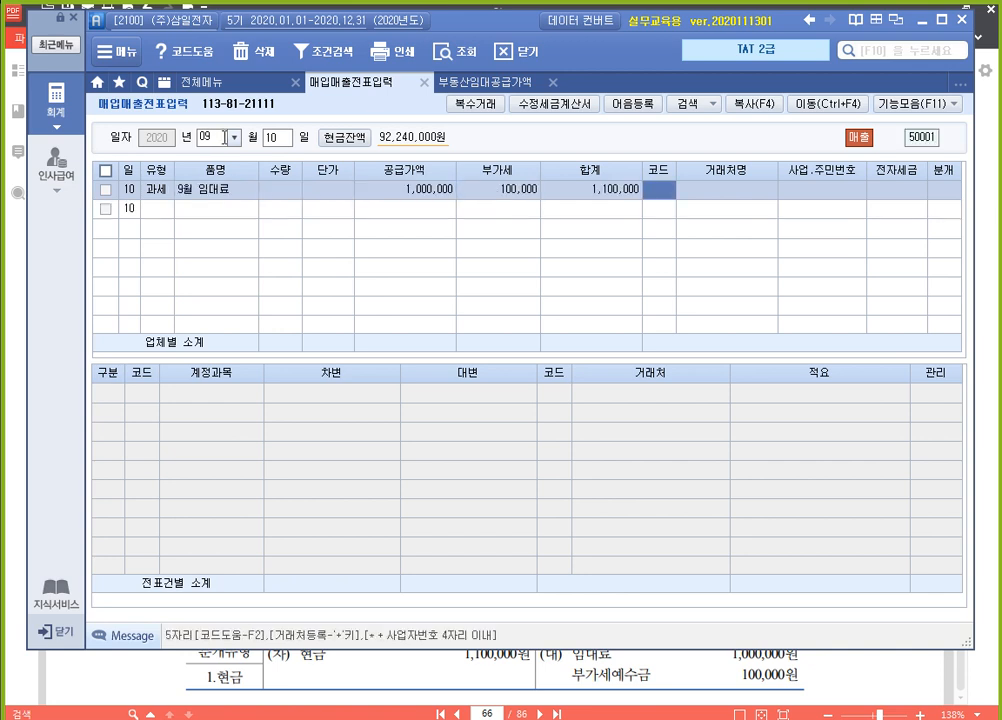
type("기홍")
key("Return")
key("Return")
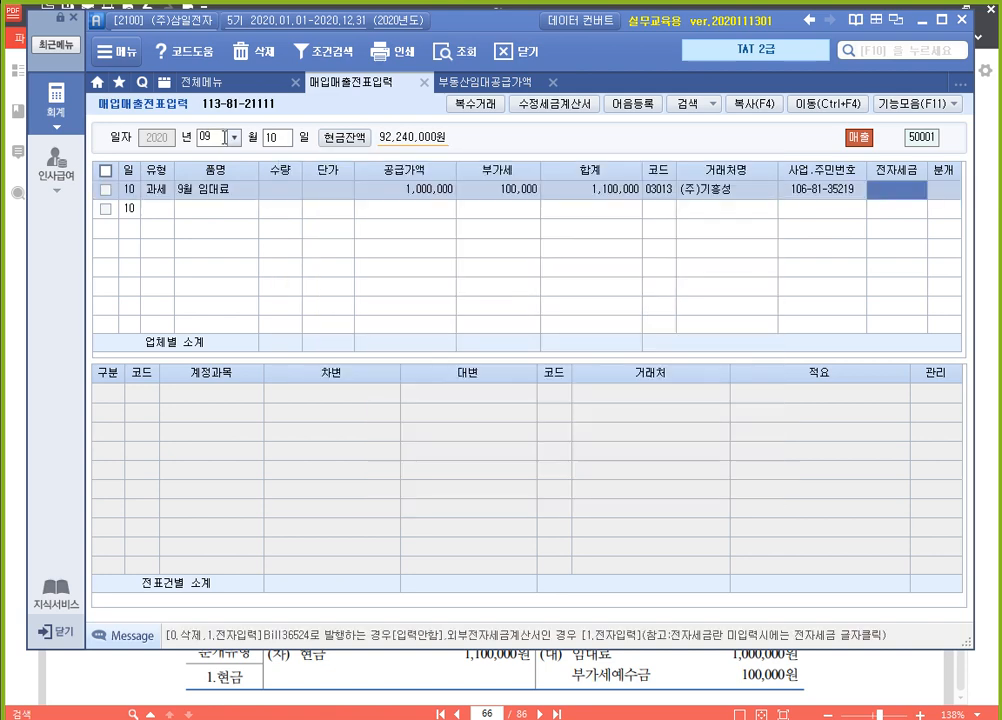
key("1")
key("Return")
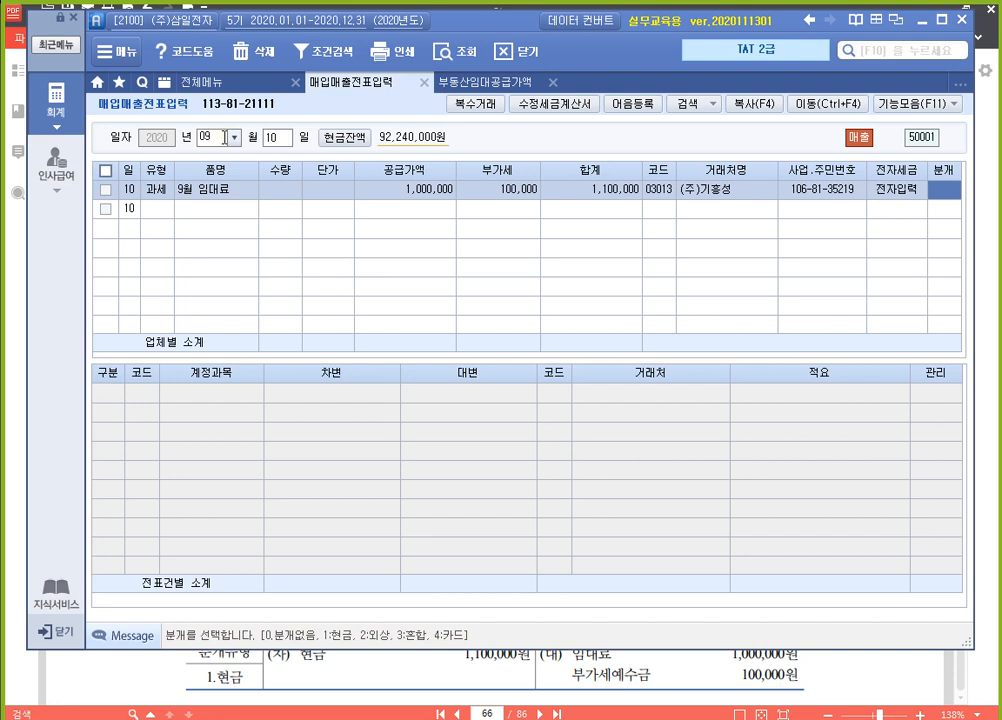
type("1")
key("Return")
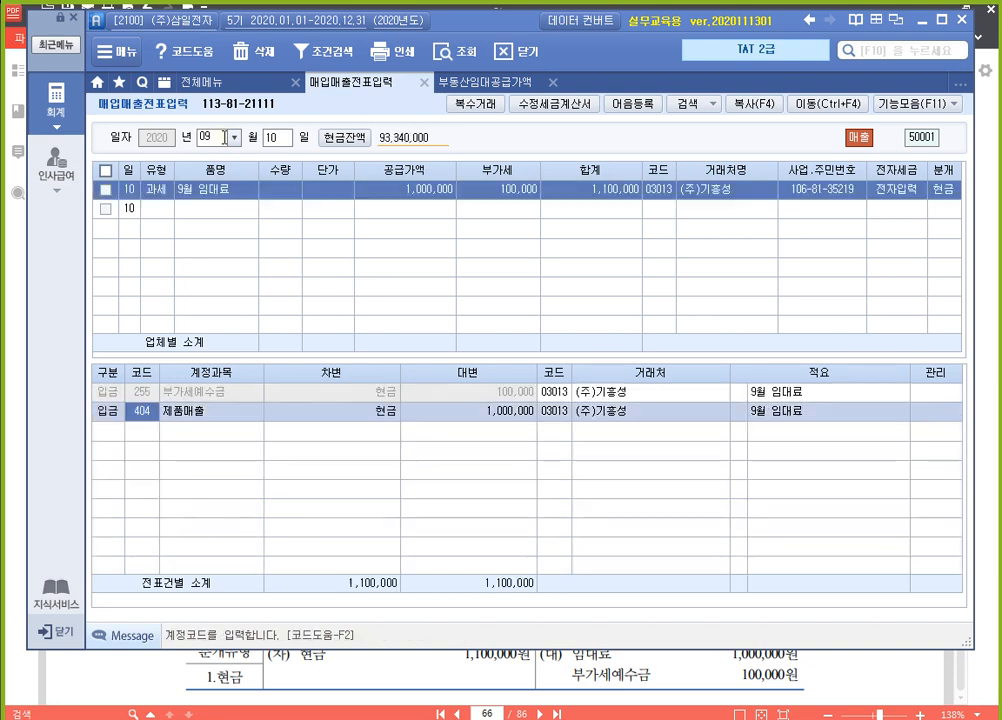
Replace the 제품매출 account in the journal entry with 411 임대료 and complete the September 10 voucher
type("임대")
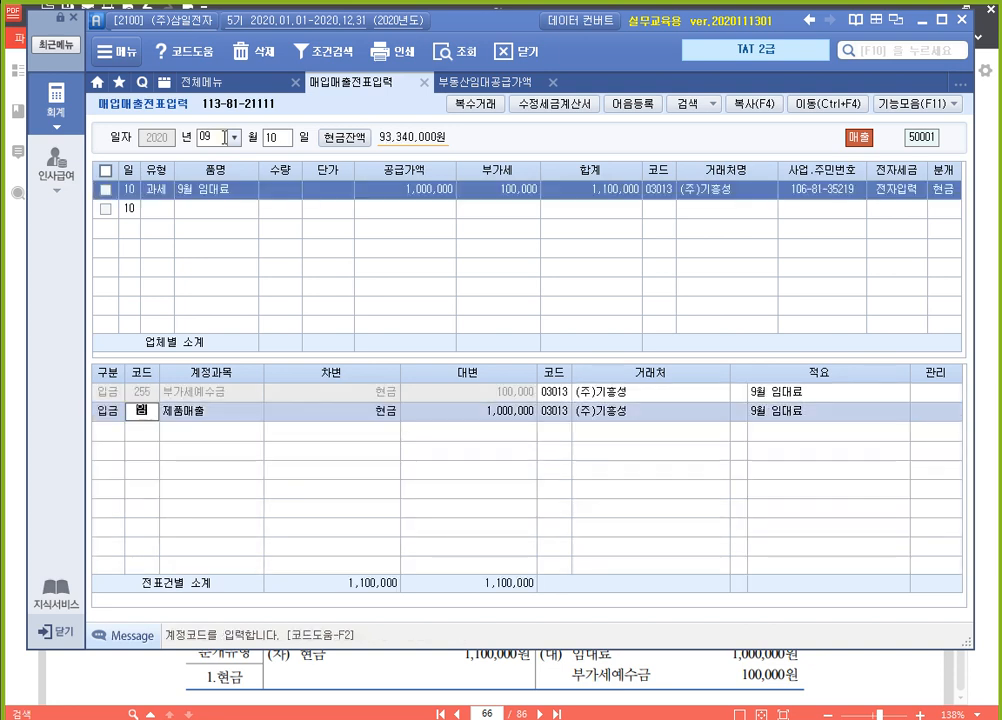
key("Return")
key("Down")
key("Down")
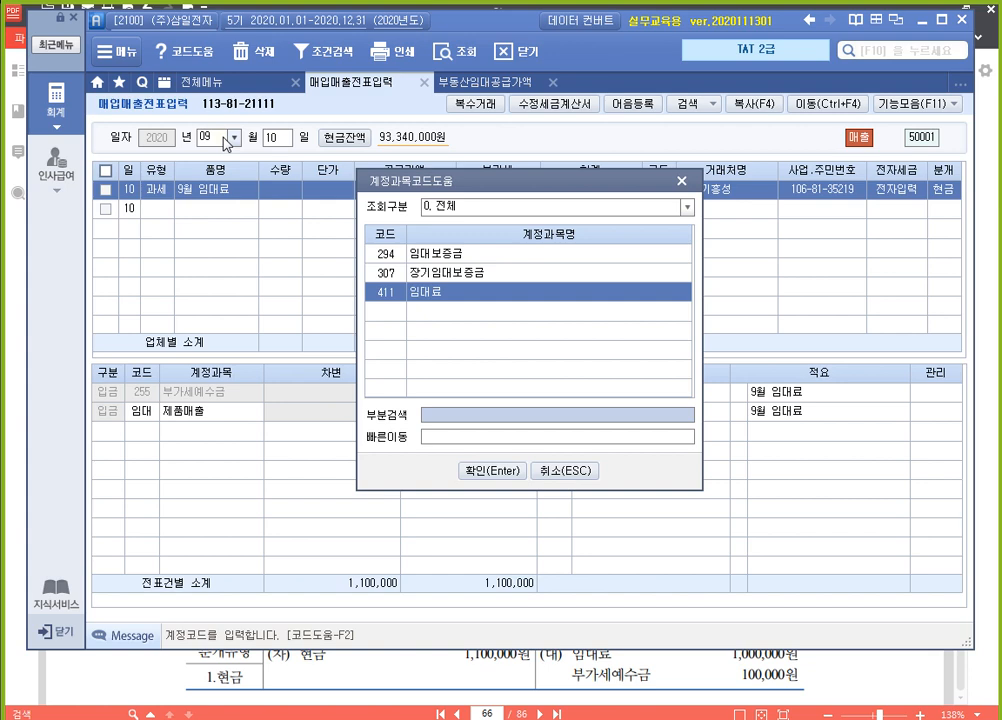
key("Return")
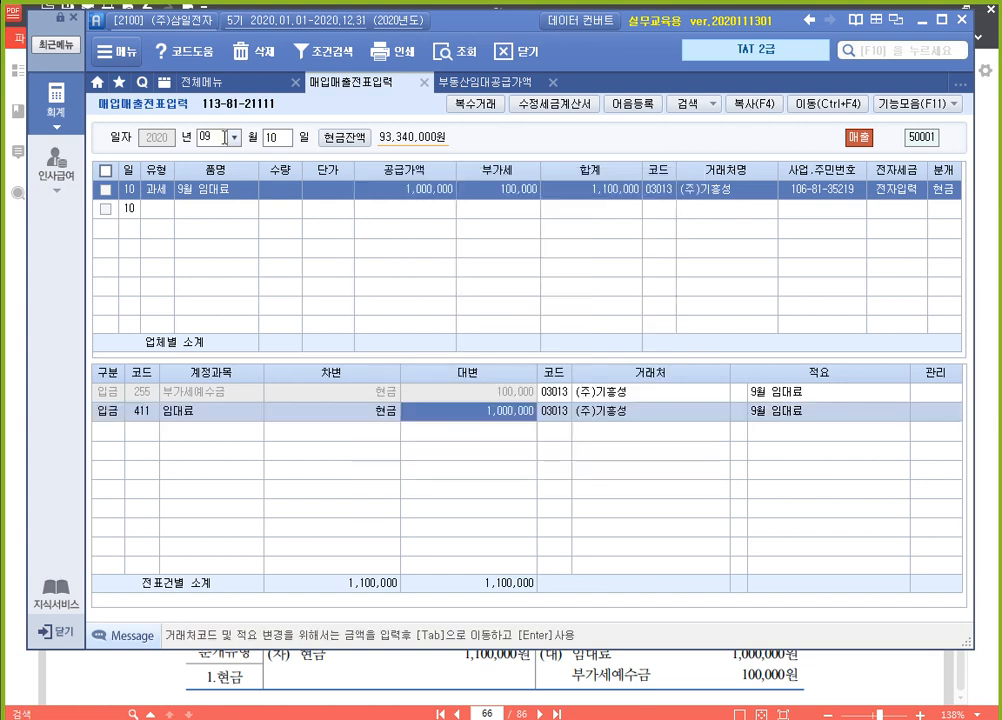
key("Return")
key("Up")
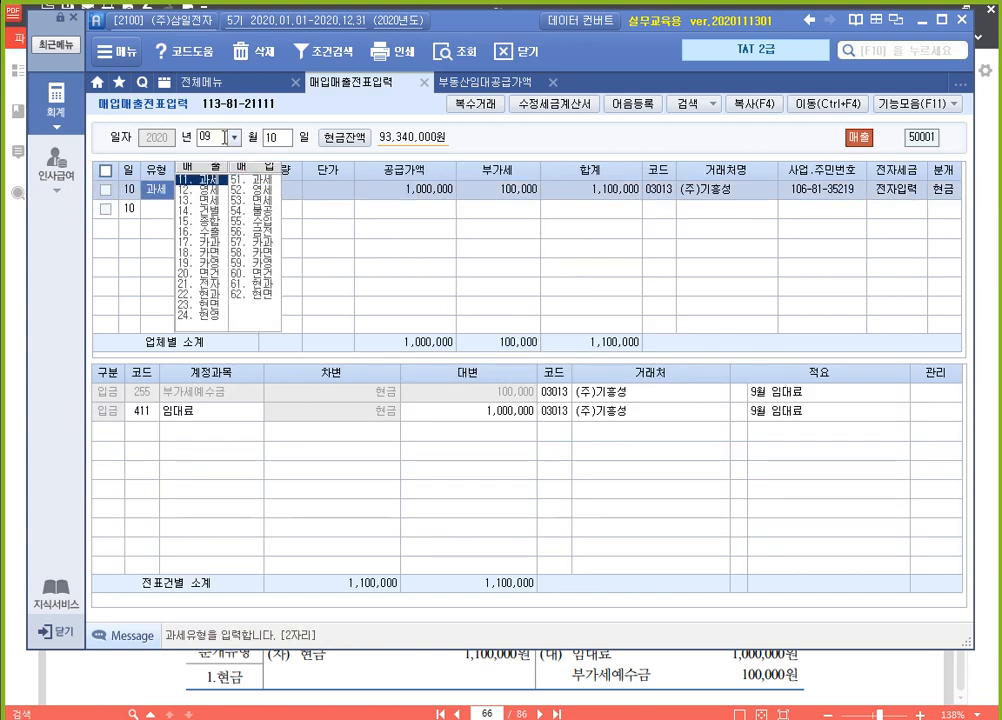
left_click(152, 422)
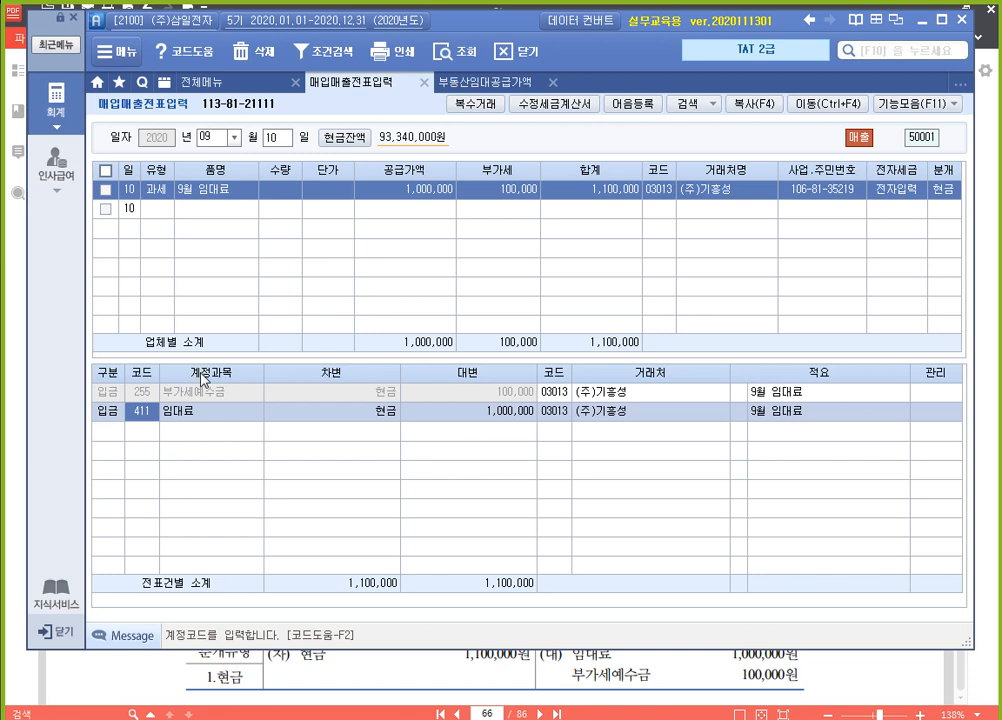
Change the 매입매출전표입력 date to September 30
left_click(284, 143)
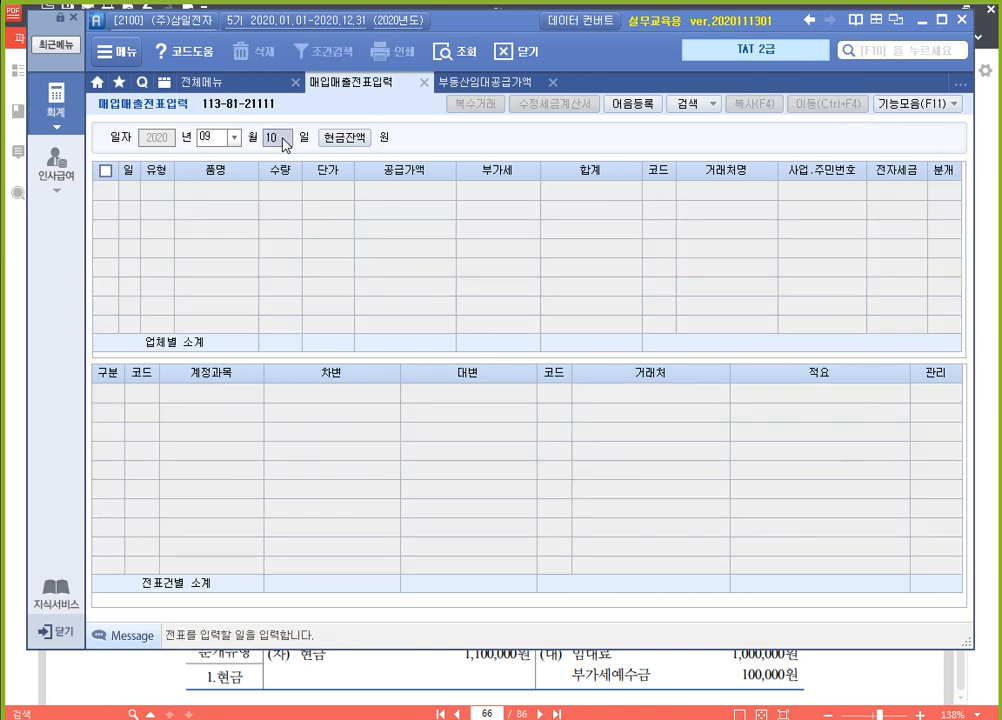
type("30")
key("Return")
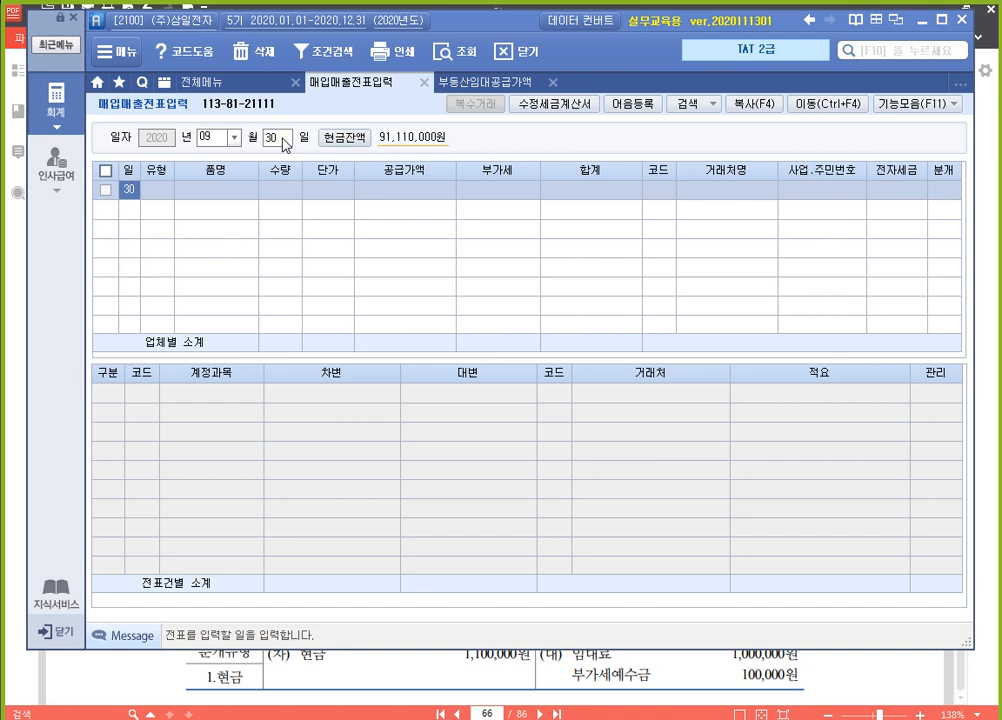
Start the September 30 sale with 유형 11 과세 and 품명 간주임대료, leaving 수량 and 단가 blank
key("Return")
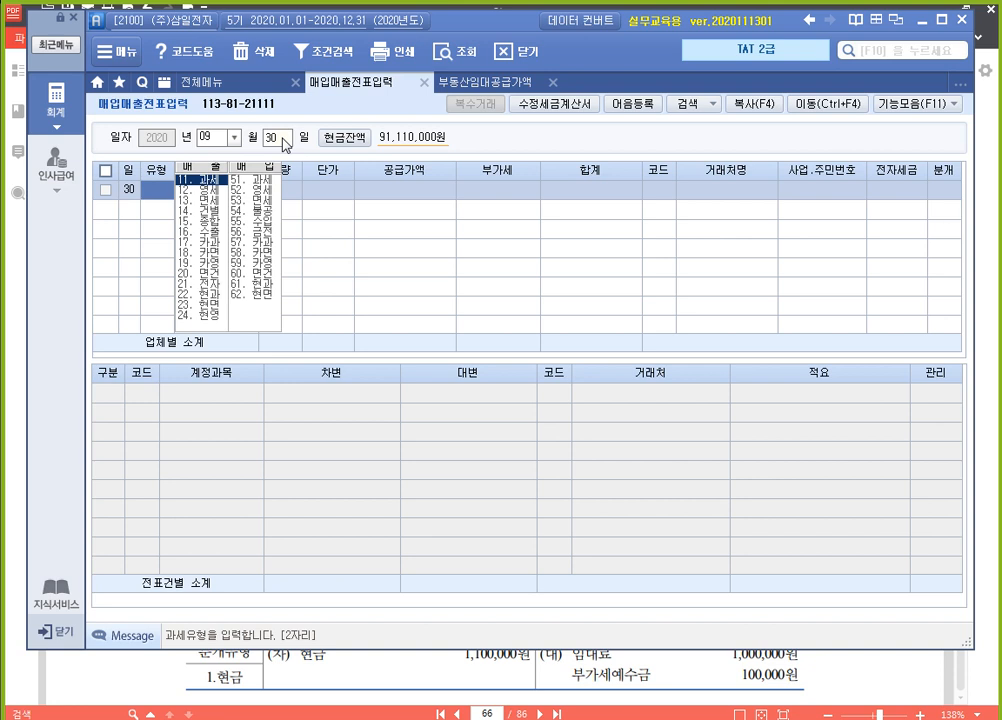
type("11")
key("Return")
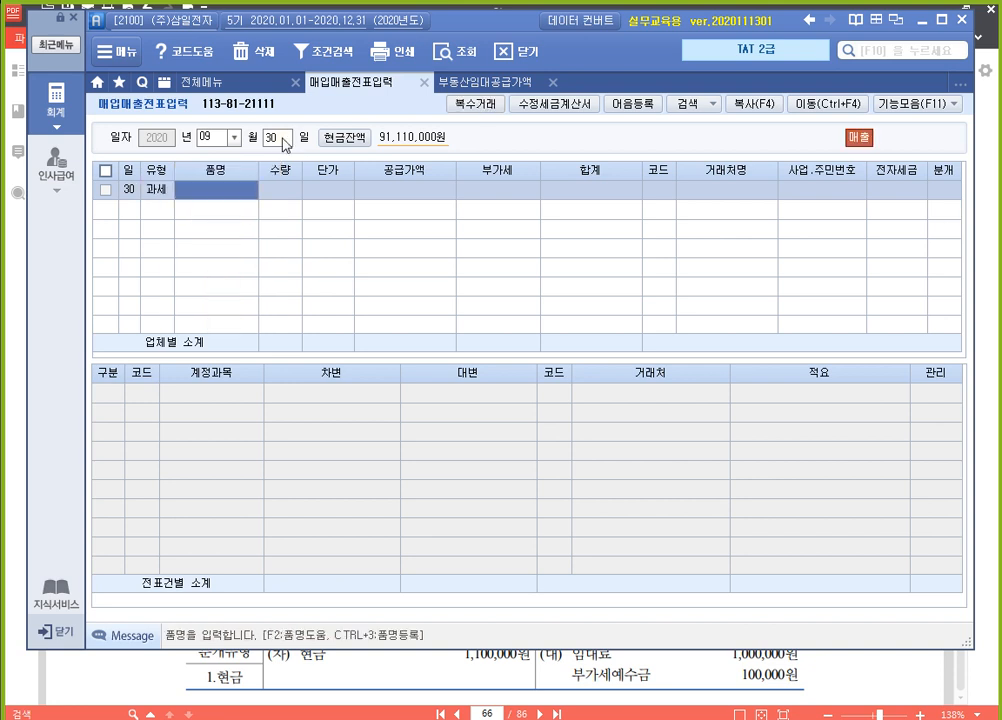
type("간편")
type("임대료")
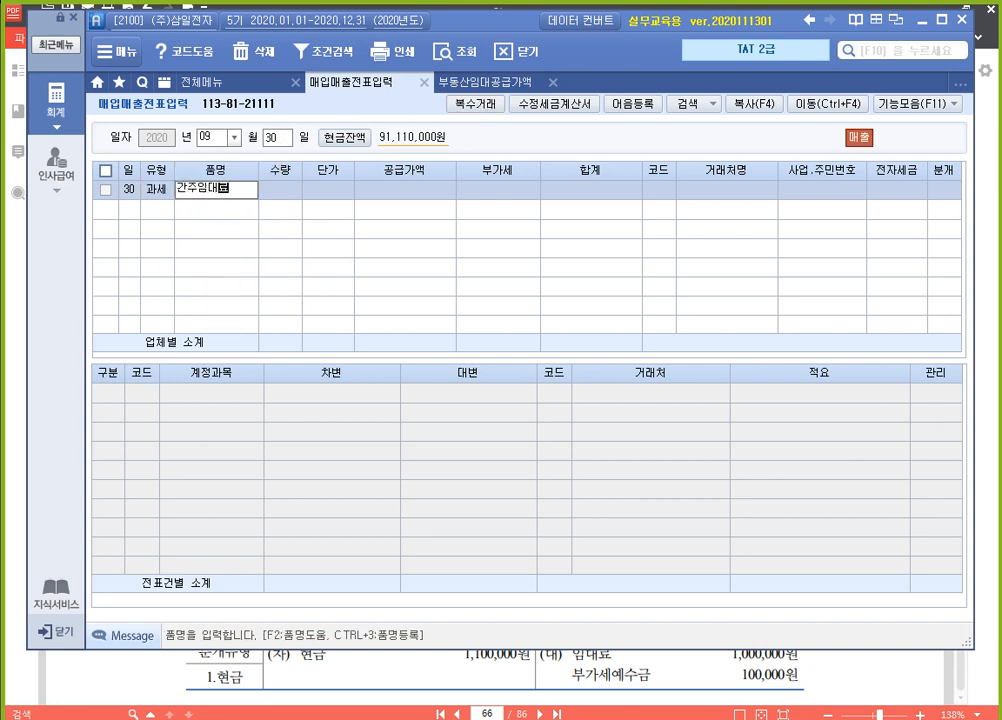
key("Return")
key("Return")
key("Return")
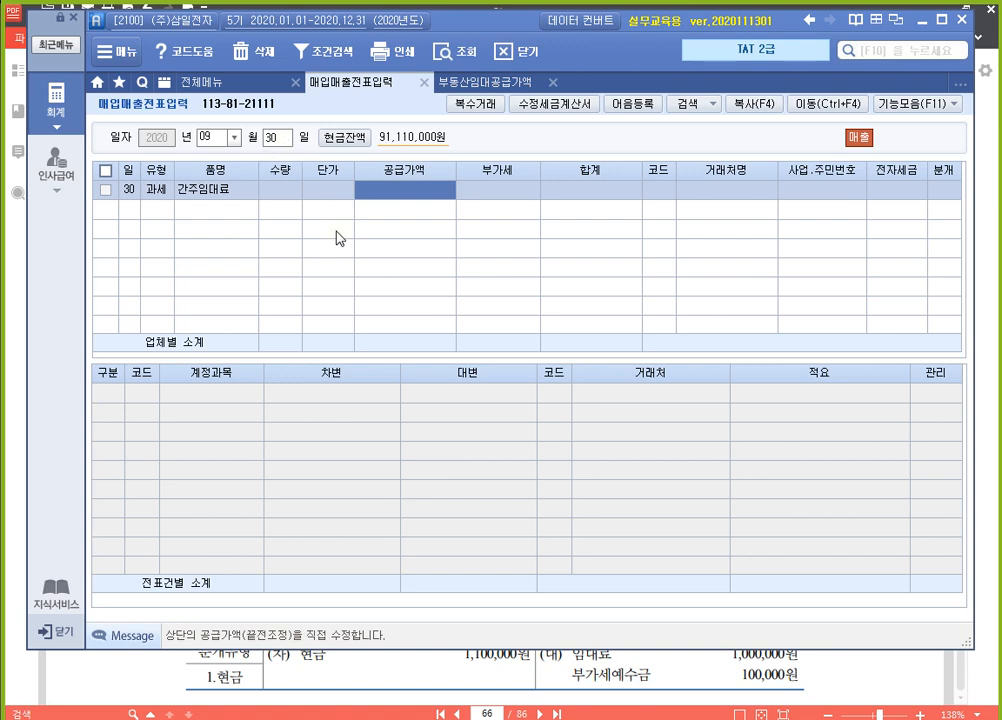
Look up the 보증금이자(간주임대료) in 부동산임대공급가액명세서 and enter 73,770 as the September 30 sale's 공급가액
left_click(487, 82)
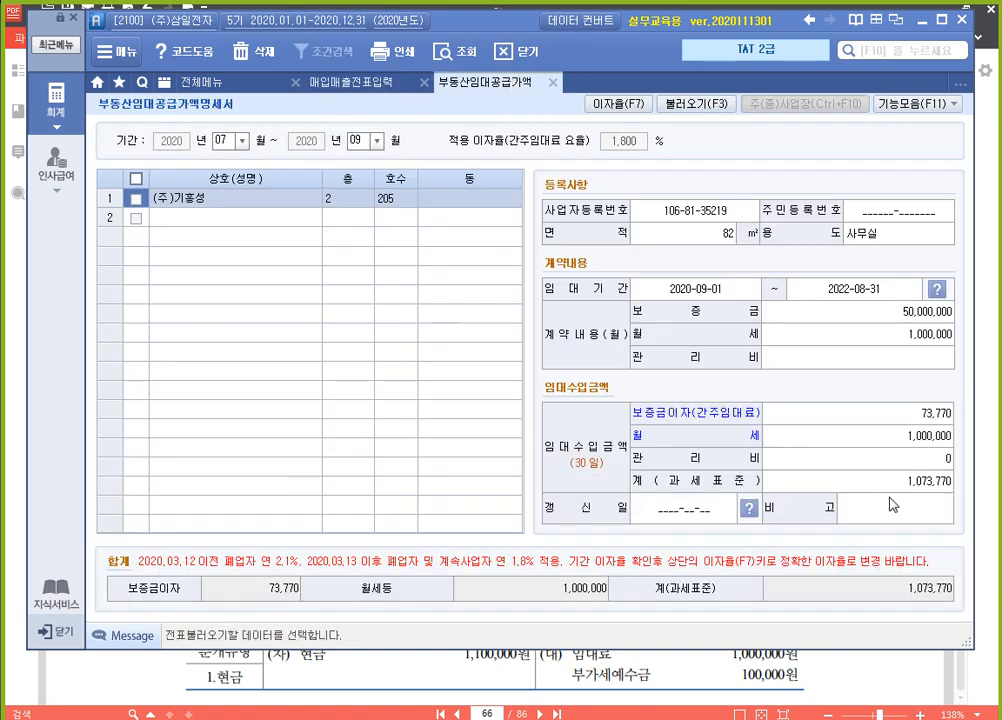
left_click(921, 414)
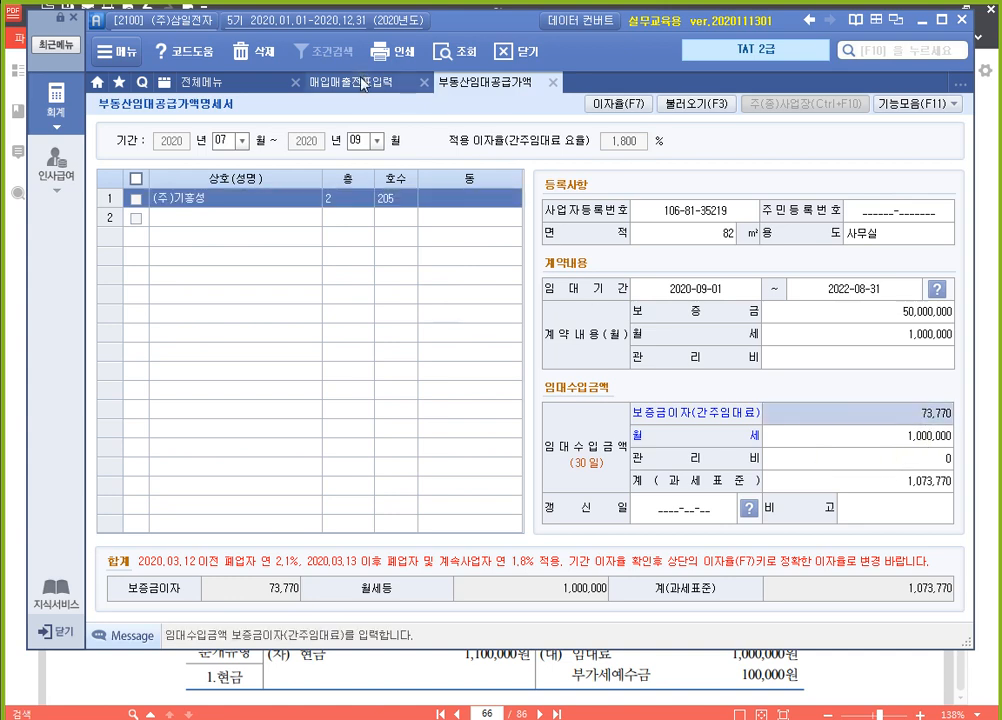
left_click(411, 85)
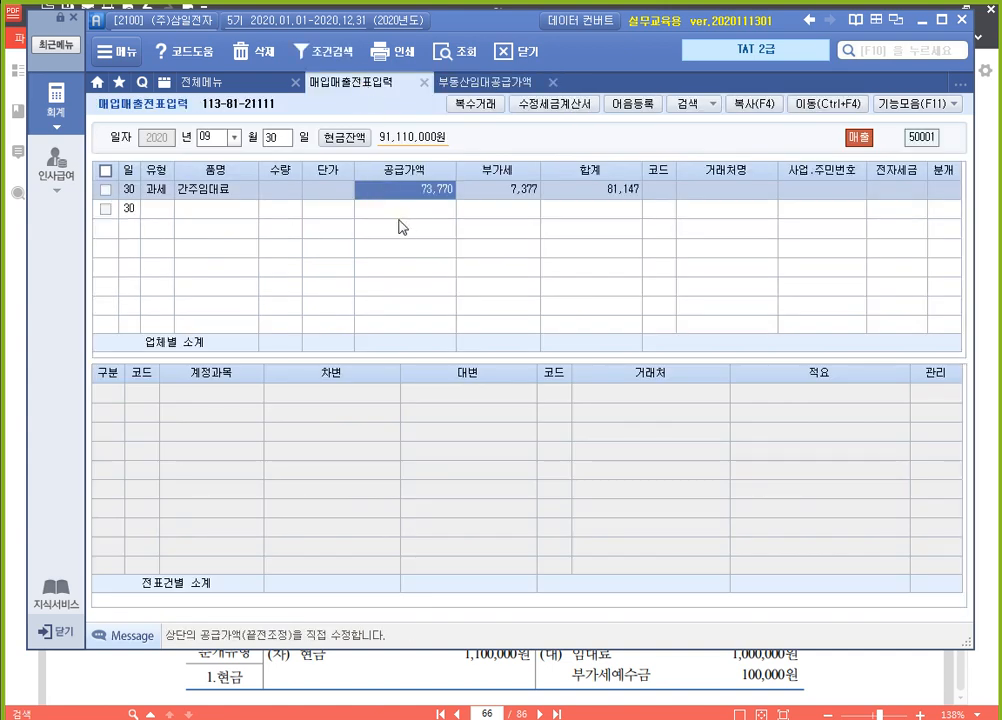
Change the 유형 of the 간주임대료 sale to 14 건별
left_click(160, 190)
type("14")
key("Return")
key("Return")
key("Return")
key("Return")
key("Return")
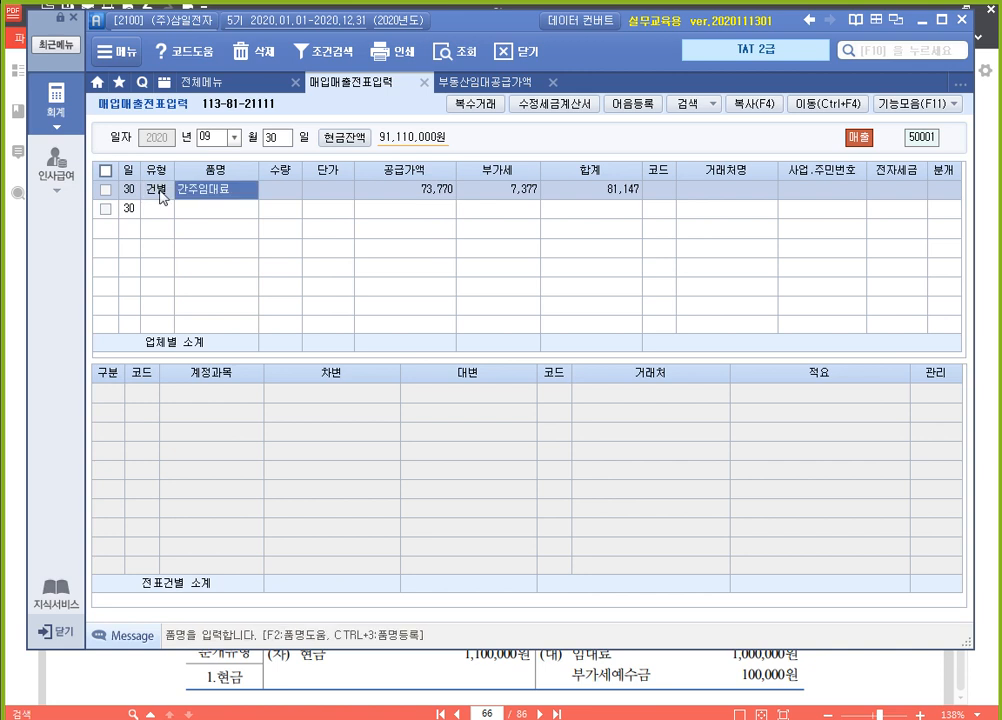
Leave the 간주임대료 sale's 거래처 and 전자세금 blank and set its 분개 to 혼합
key("Return")
key("Return")
key("Return")
key("Return")
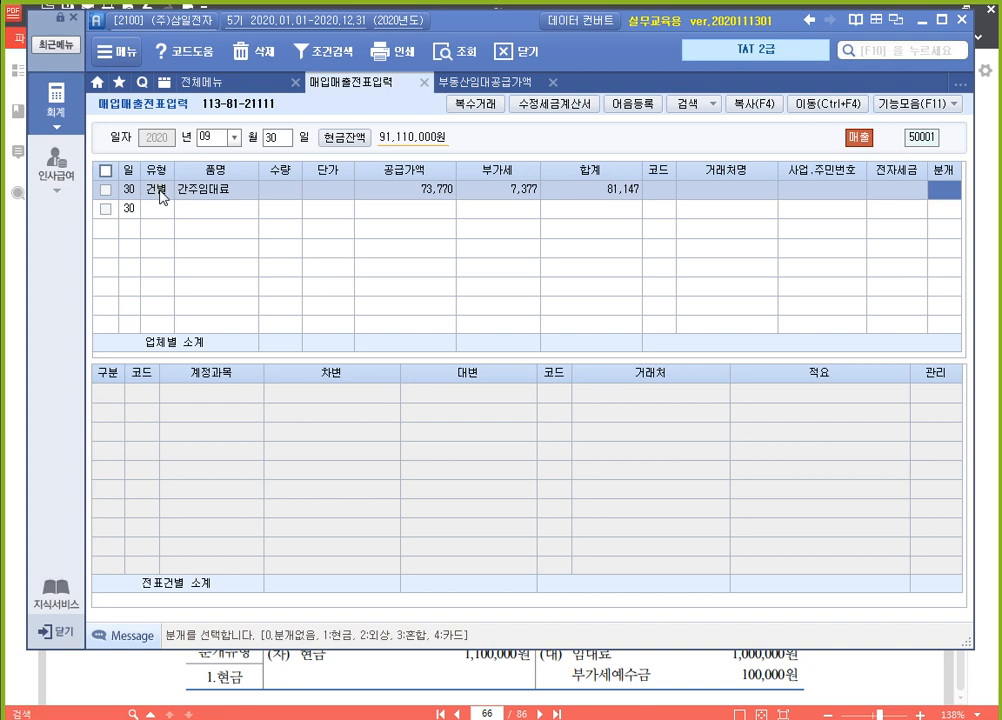
type("3")
key("Return")
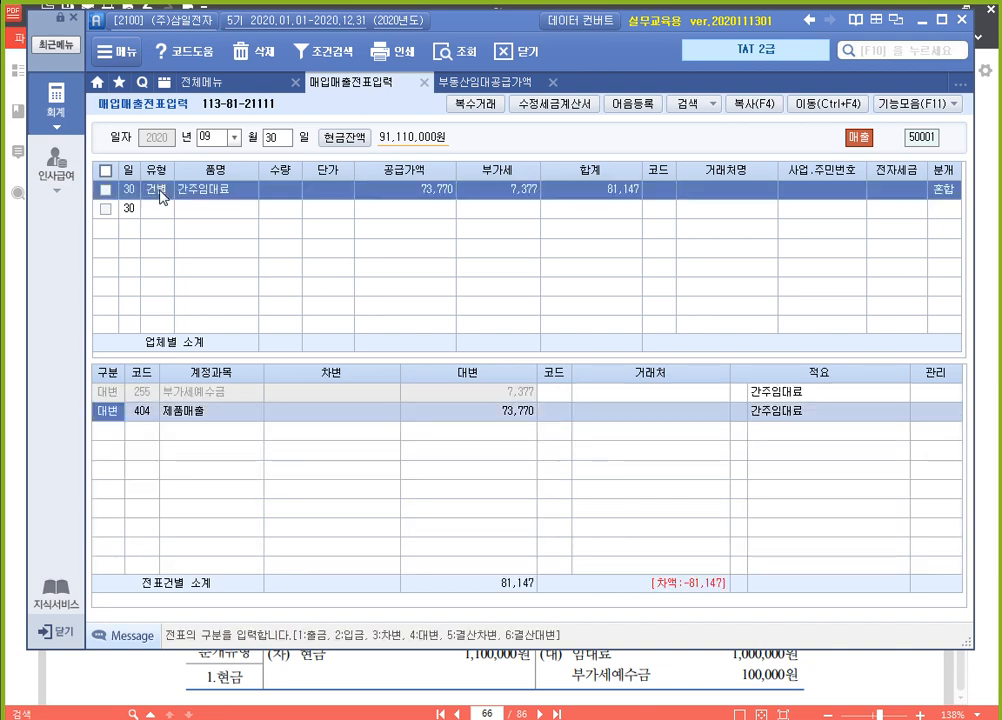
Turn the 제품매출 journal line into a 차변 to 817 세금과공과금 for 7,377 and complete the 간주임대료 voucher
type("3")
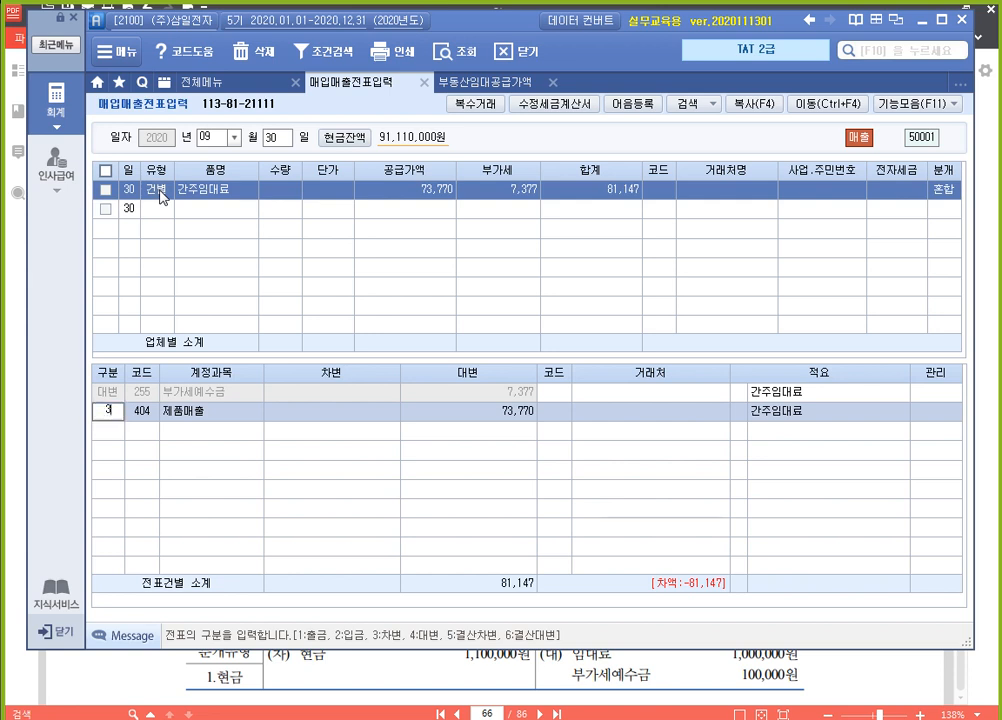
key("Return")
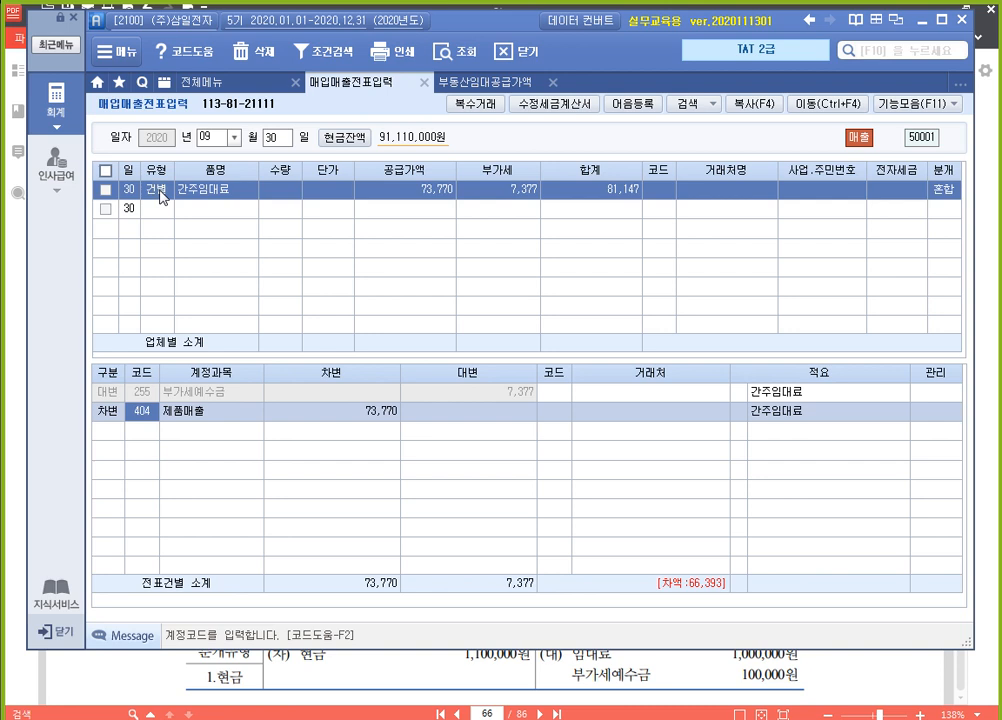
type("817")
key("Return")
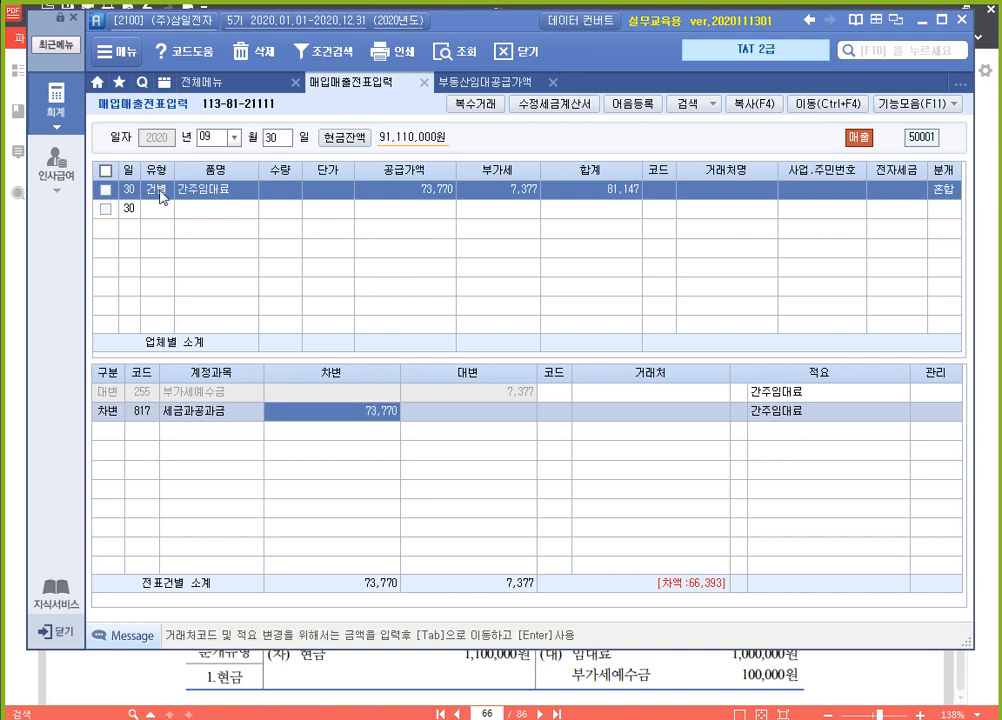
type("7377")
key("Return")
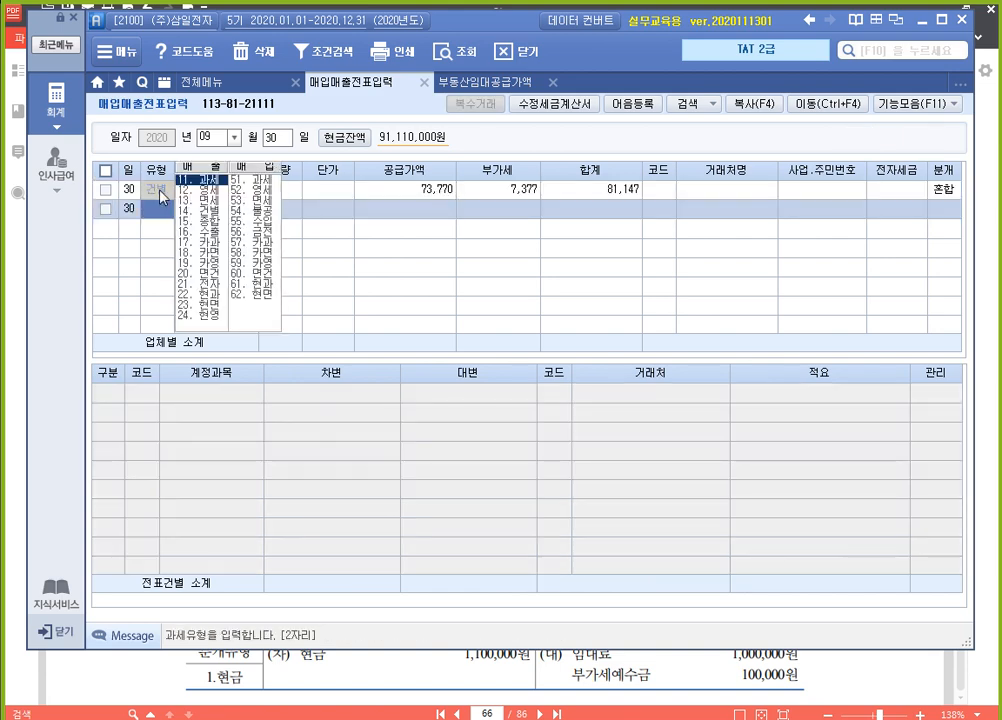
left_click(161, 190)
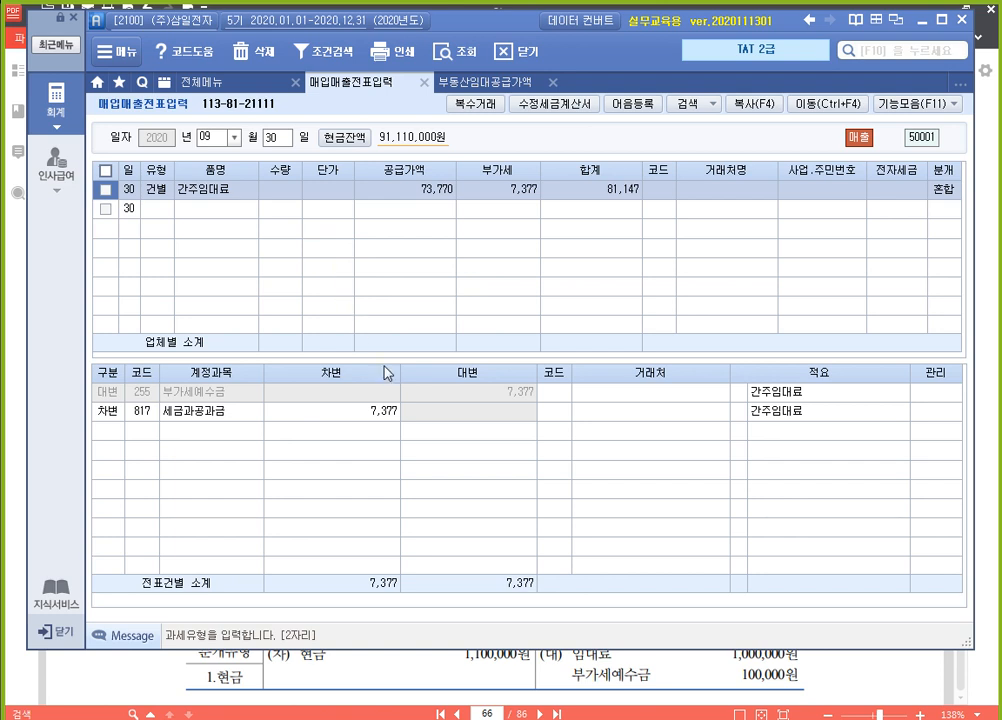
Switch to 알PDF, go to the 의제매입세액공제 exercise on page 400, and highlight '통조림을 제조하는 중소기업' in yellow
left_click(851, 671)
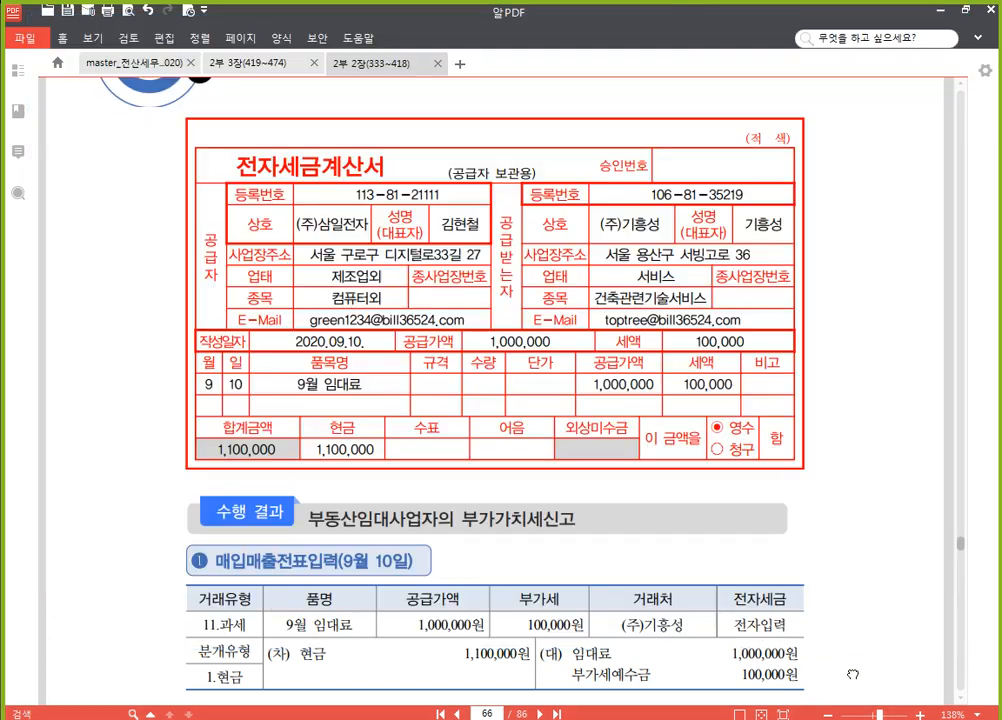
scroll(586, 409, "down", 10)
scroll(590, 420, "down", 1)
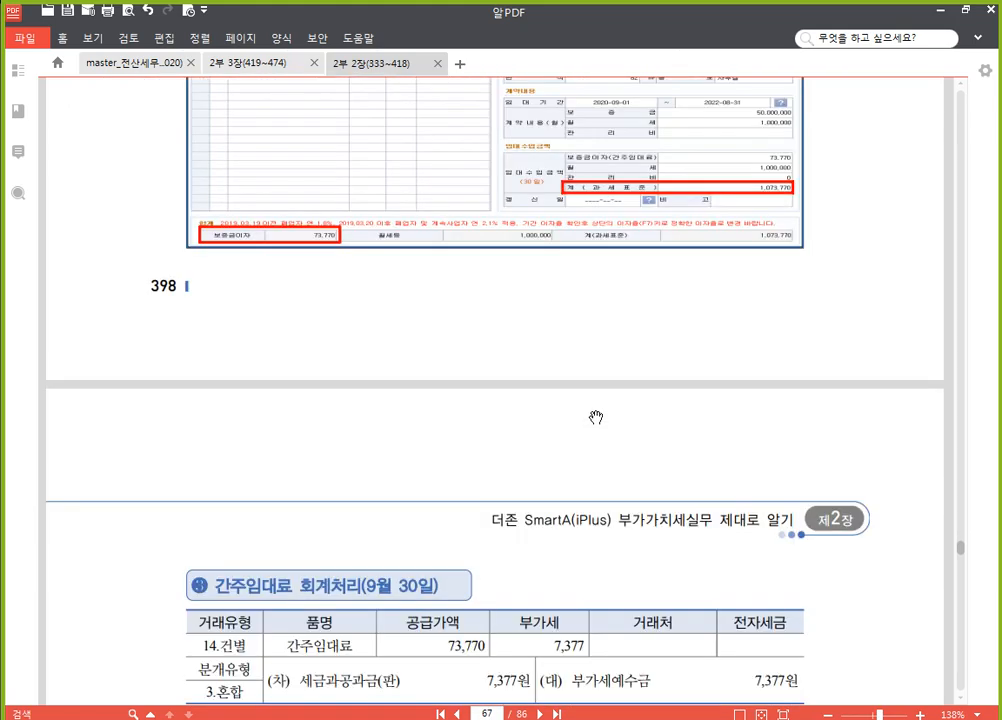
scroll(596, 417, "down", 8)
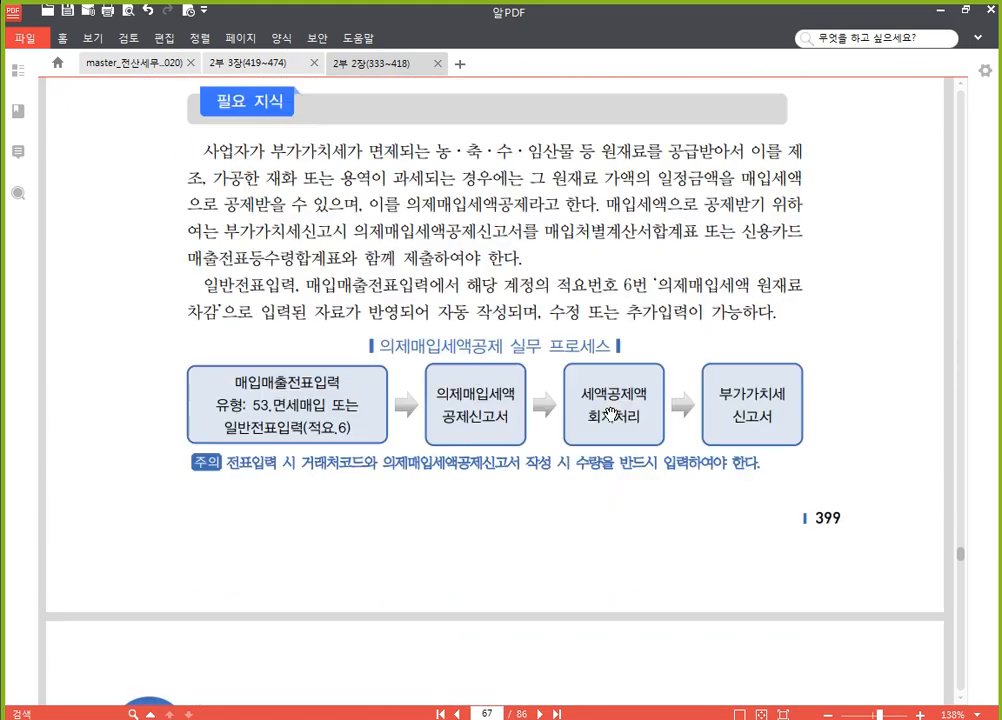
scroll(613, 415, "down", 7)
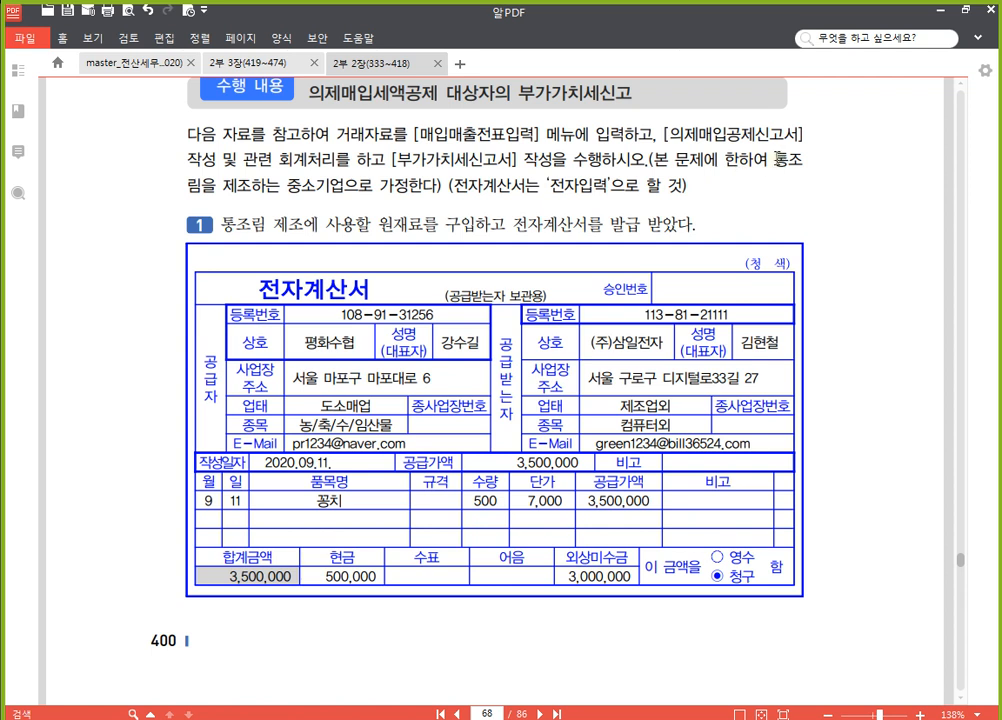
left_click_drag(774, 158, 345, 188)
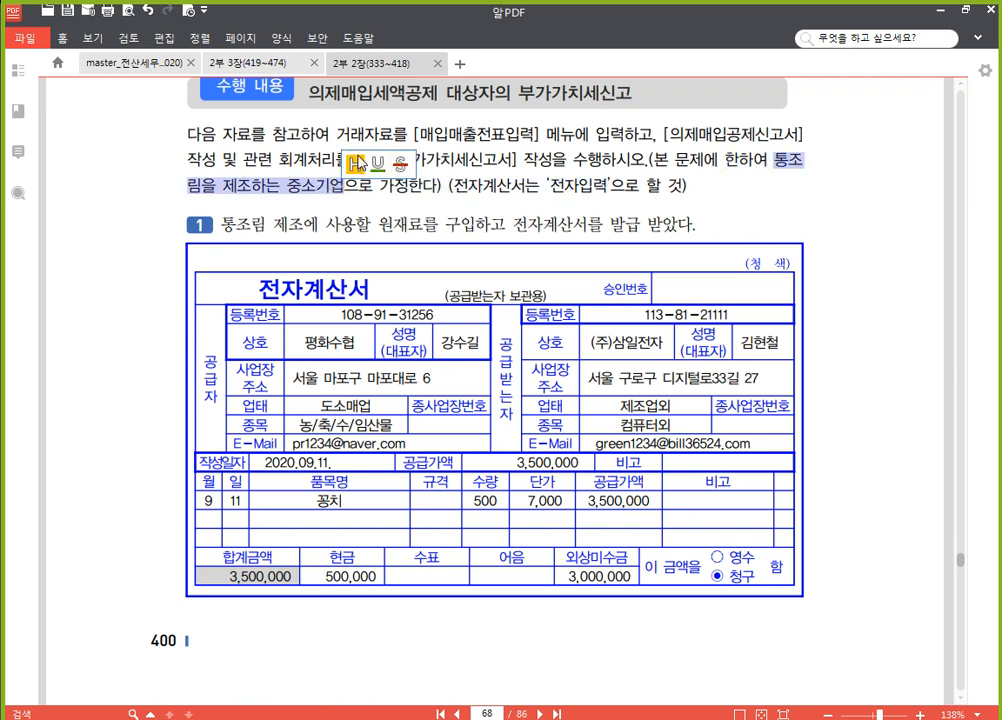
left_click(282, 127)
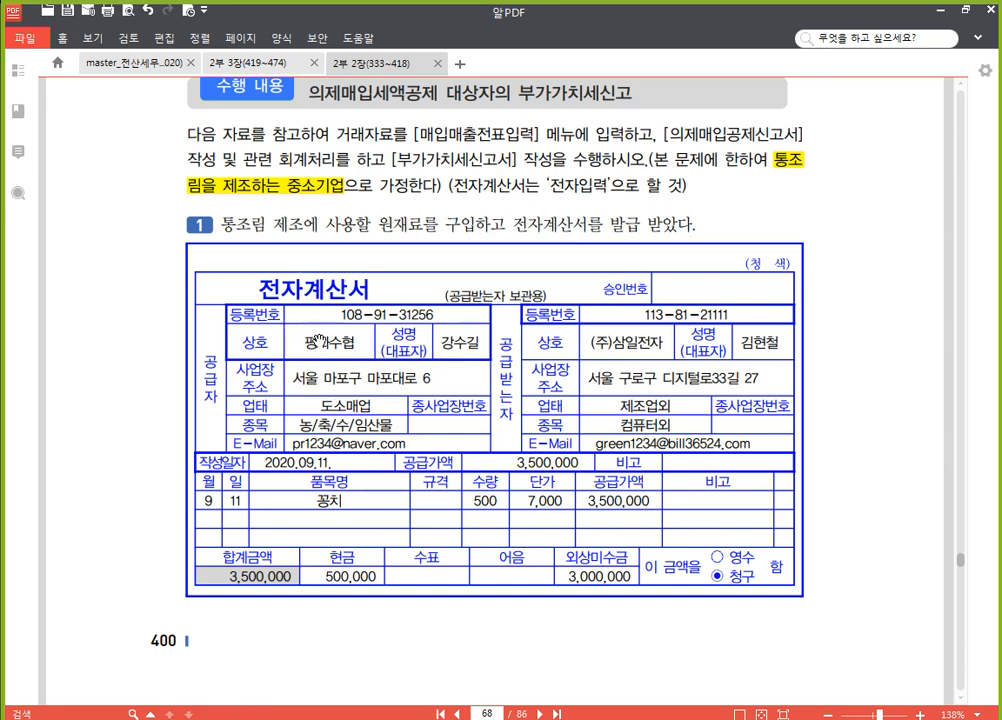
scroll(150, 330, "down", 2)
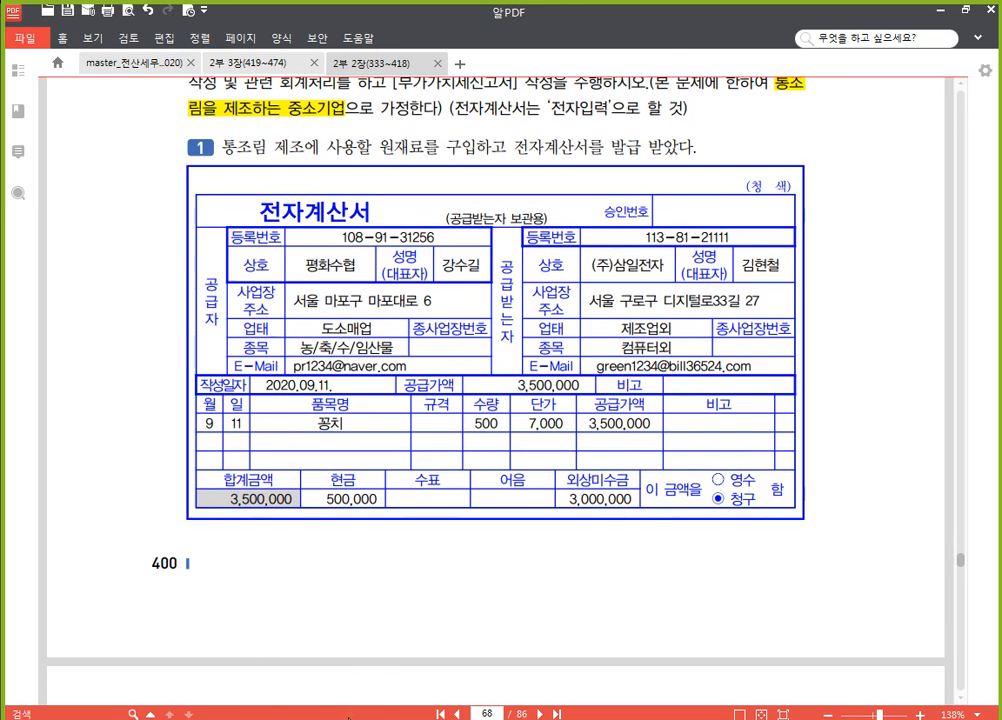
Switch back to 매입매출전표입력, list all September vouchers, and add a day 11 entry with 유형 53 면세
left_click(350, 719)
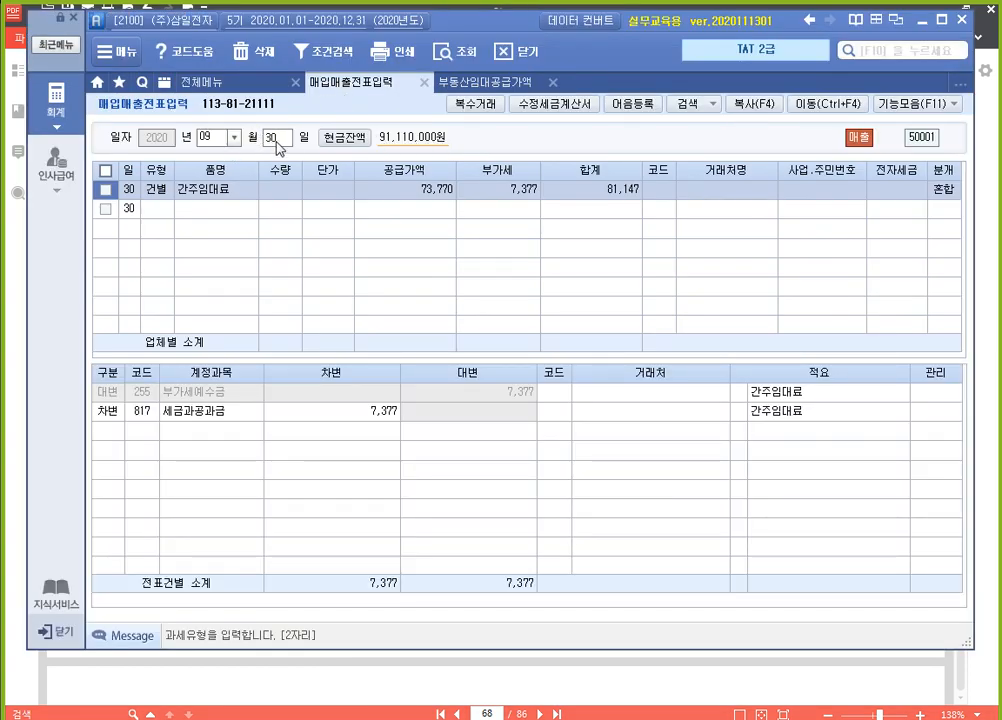
left_click(276, 141)
key("BackSpace")
key("Return")
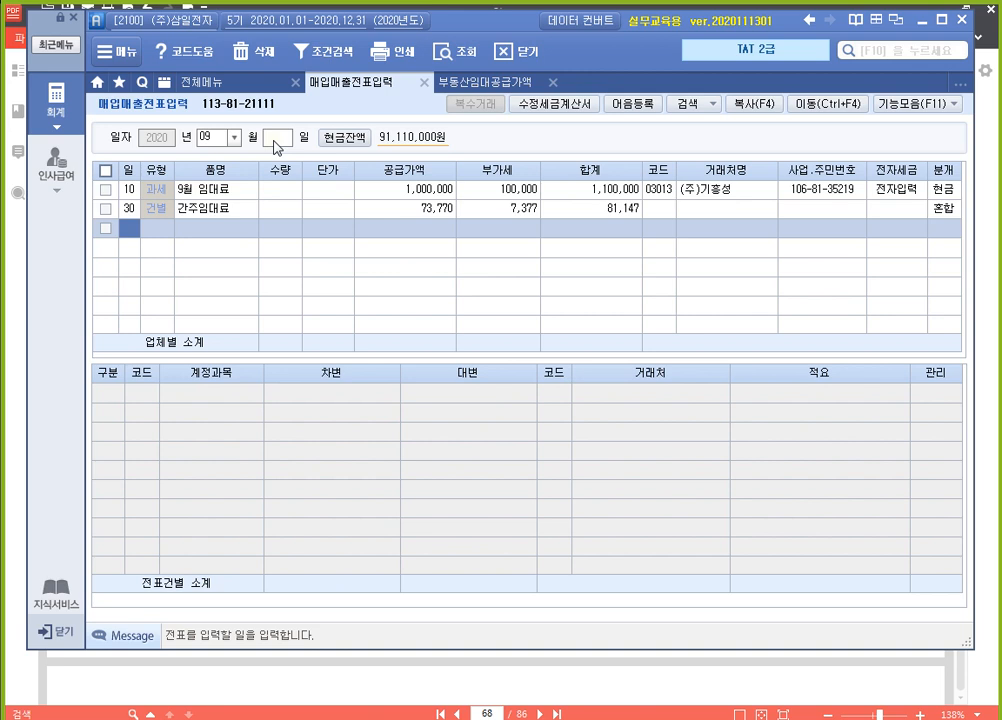
type("11")
key("Return")
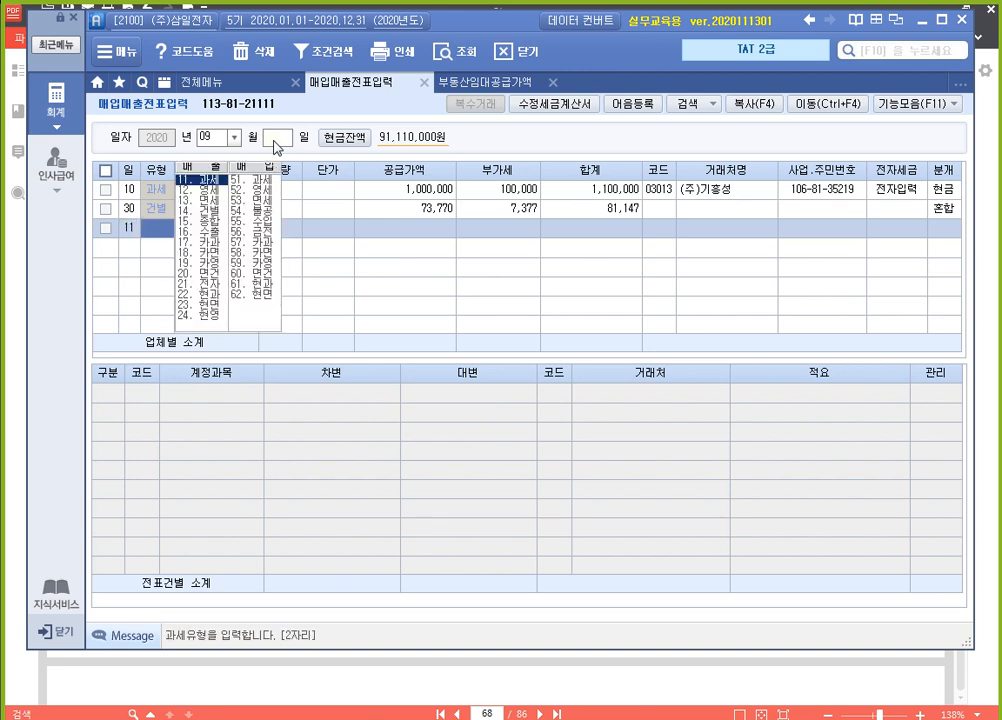
type("53")
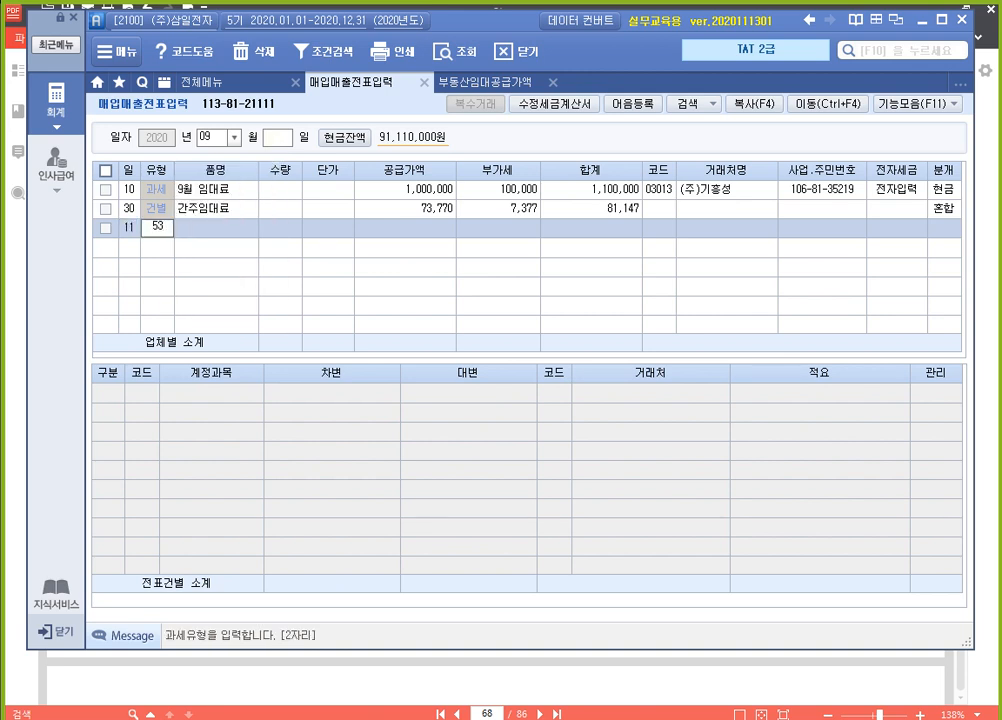
key("Return")
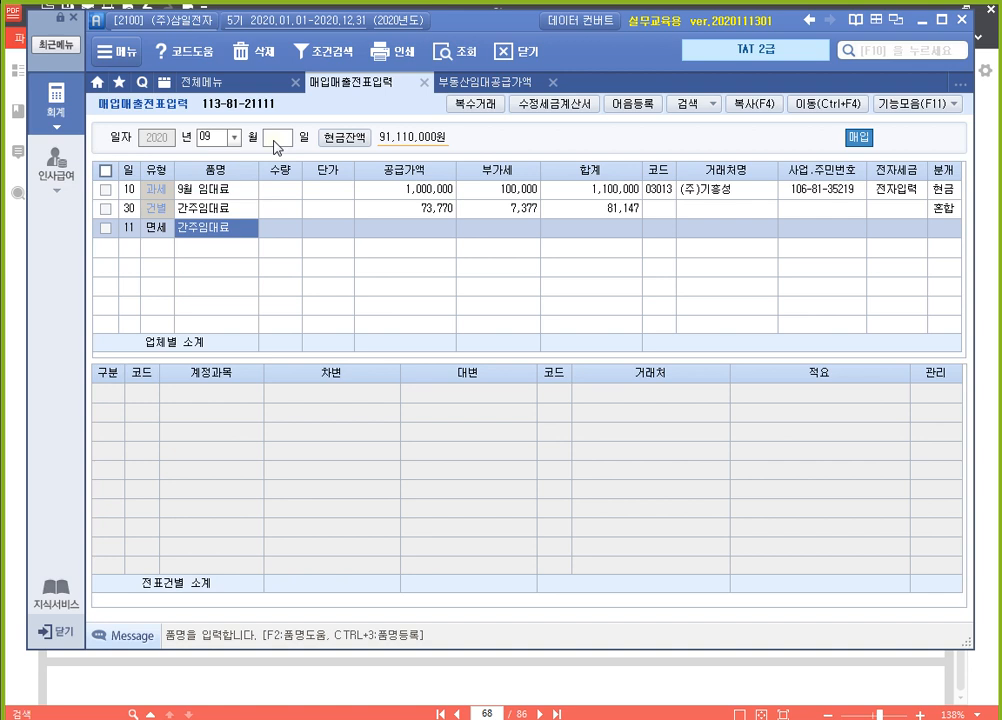
Enter 꽁치 as the day 11 purchase's 품명, with 수량 500 and 단가 7,000
type("공치")
key("Return")
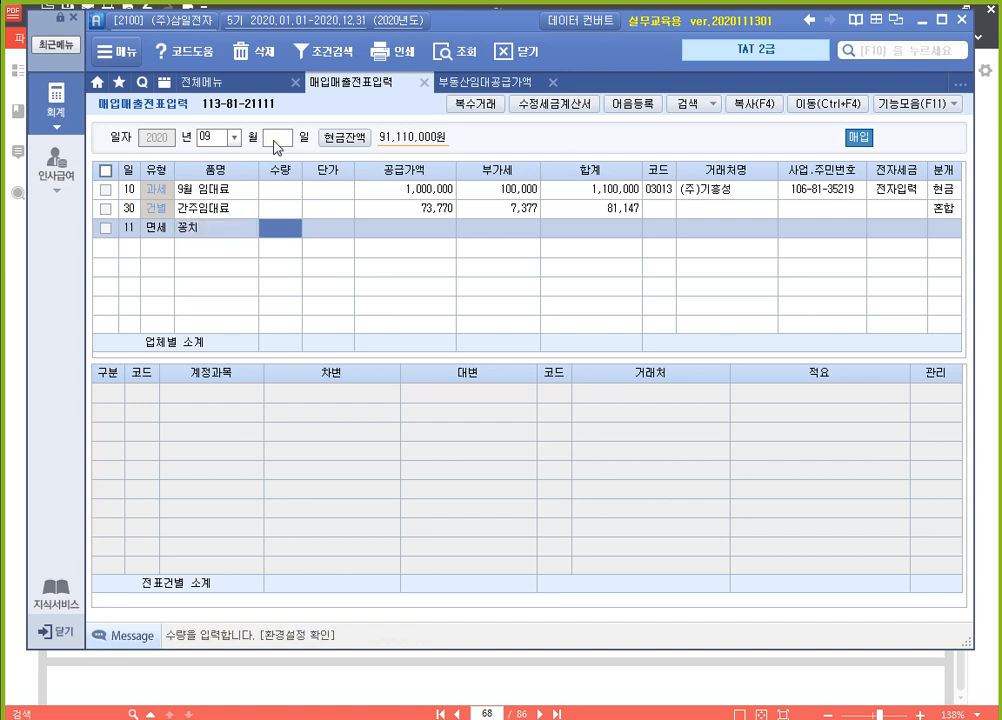
type("500")
key("Return")
type("7000")
key("Return")
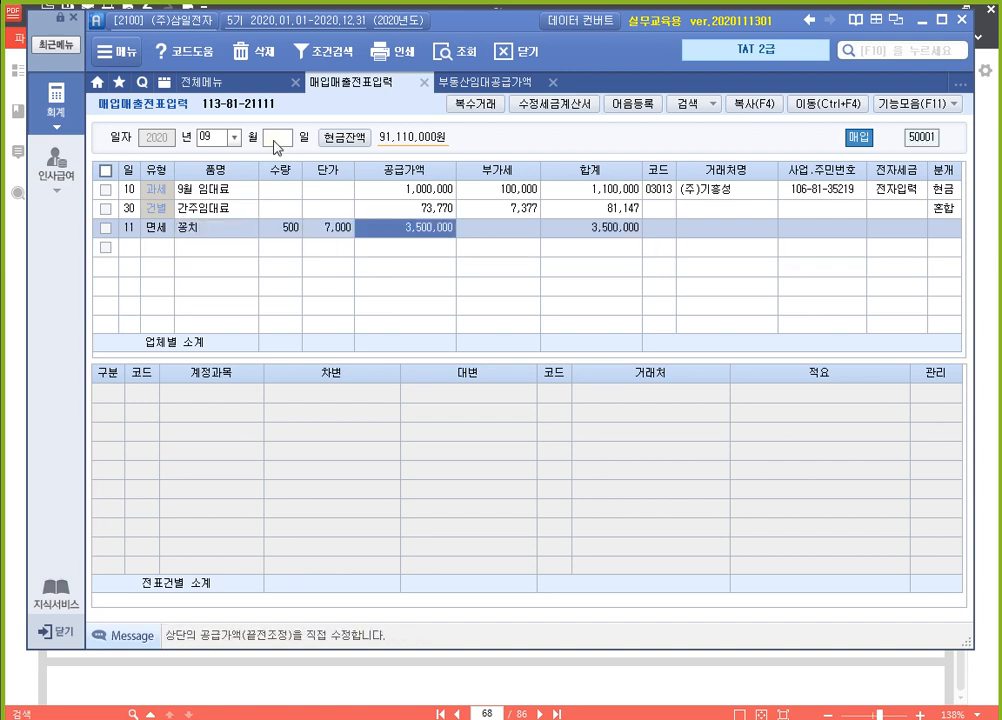
key("Return")
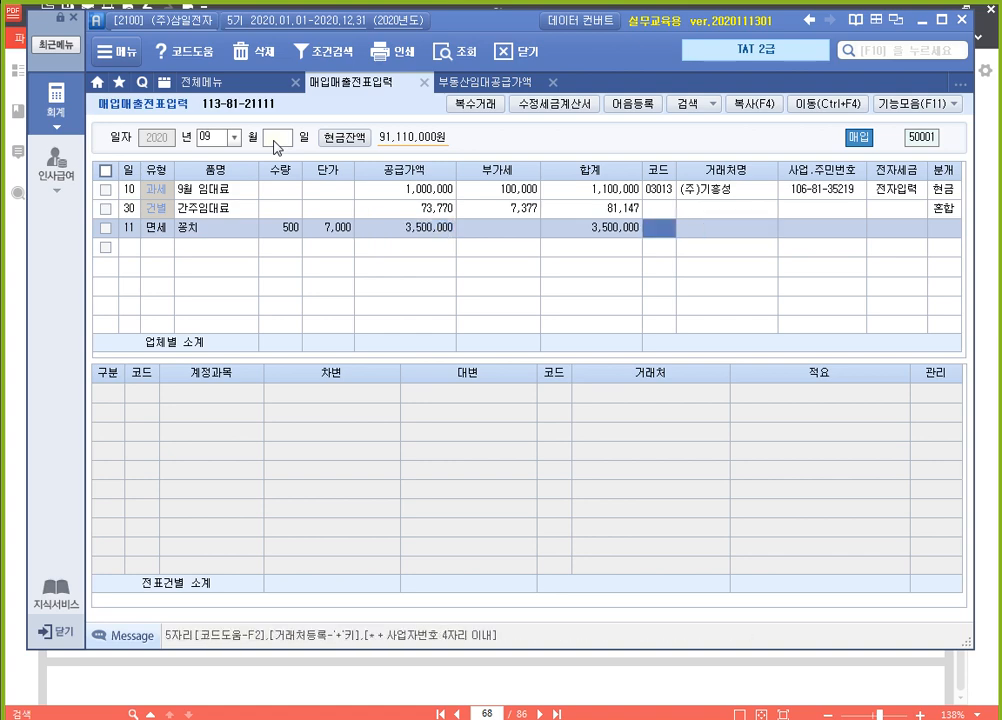
Assign 평화수협 as the 꽁치 purchase's 거래처, mark it 전자입력, and set its 분개 to 혼합
type("평화")
key("Return")
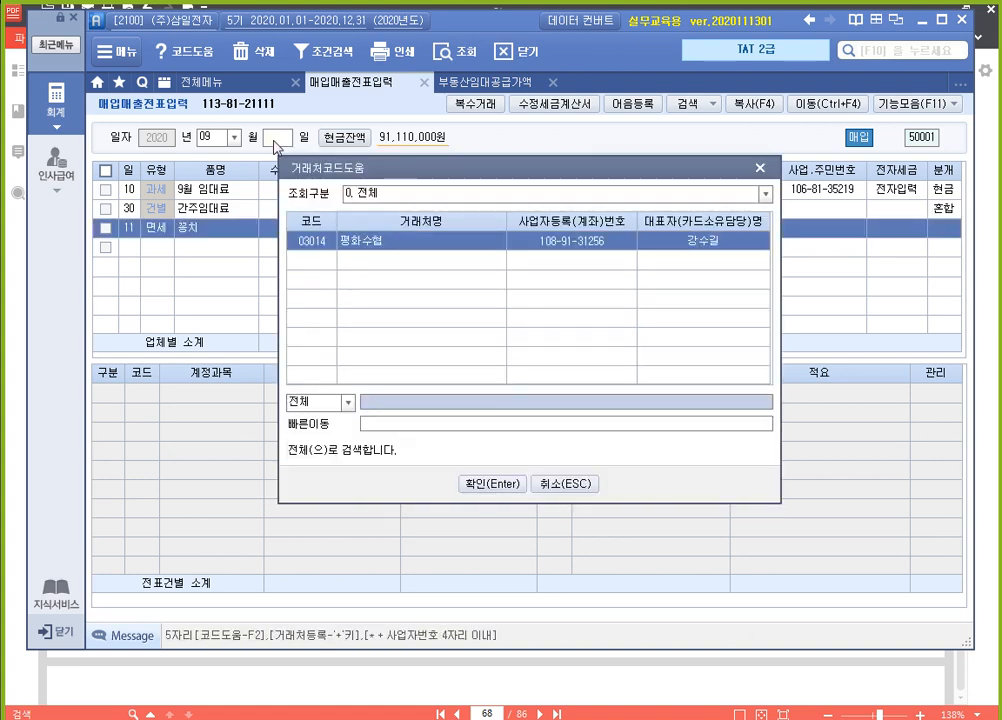
key("Return")
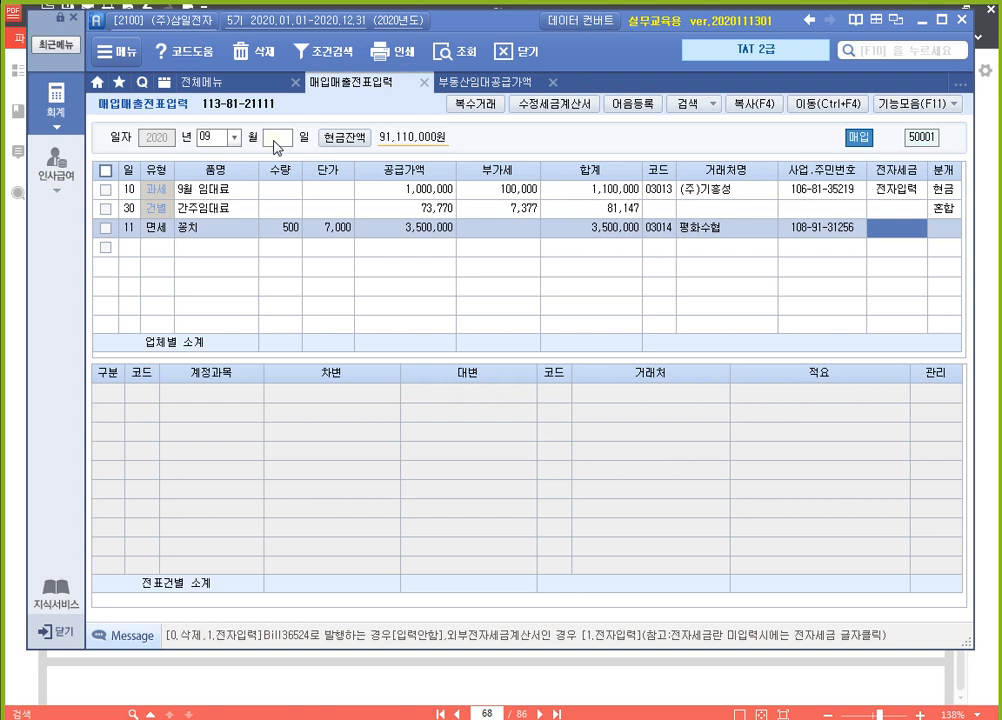
type("1")
key("Return")
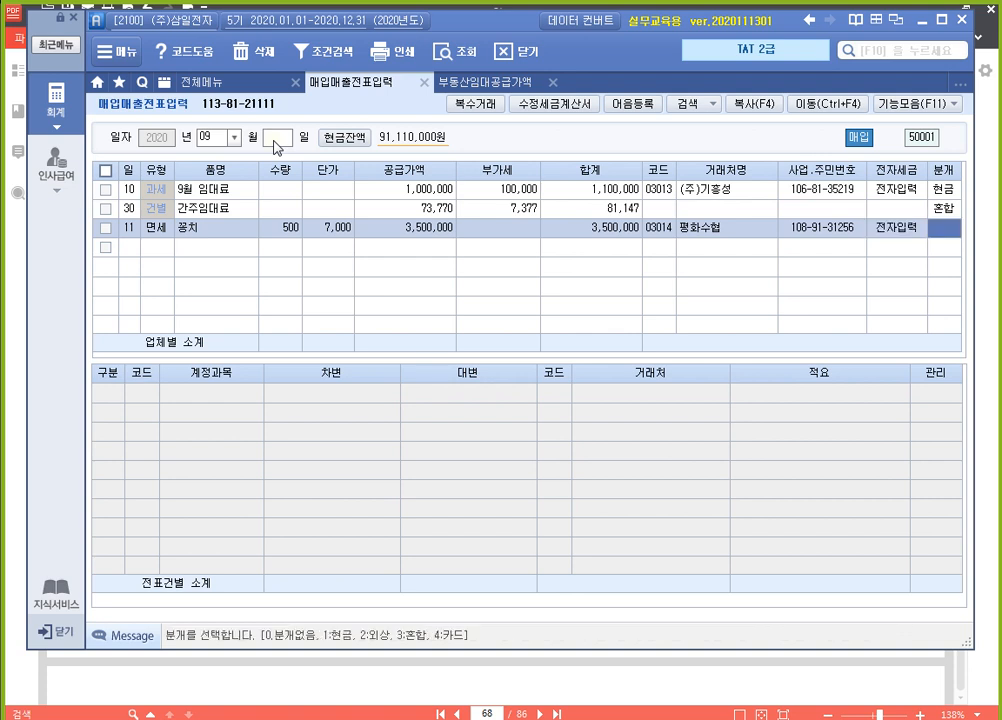
type("3")
key("Return")
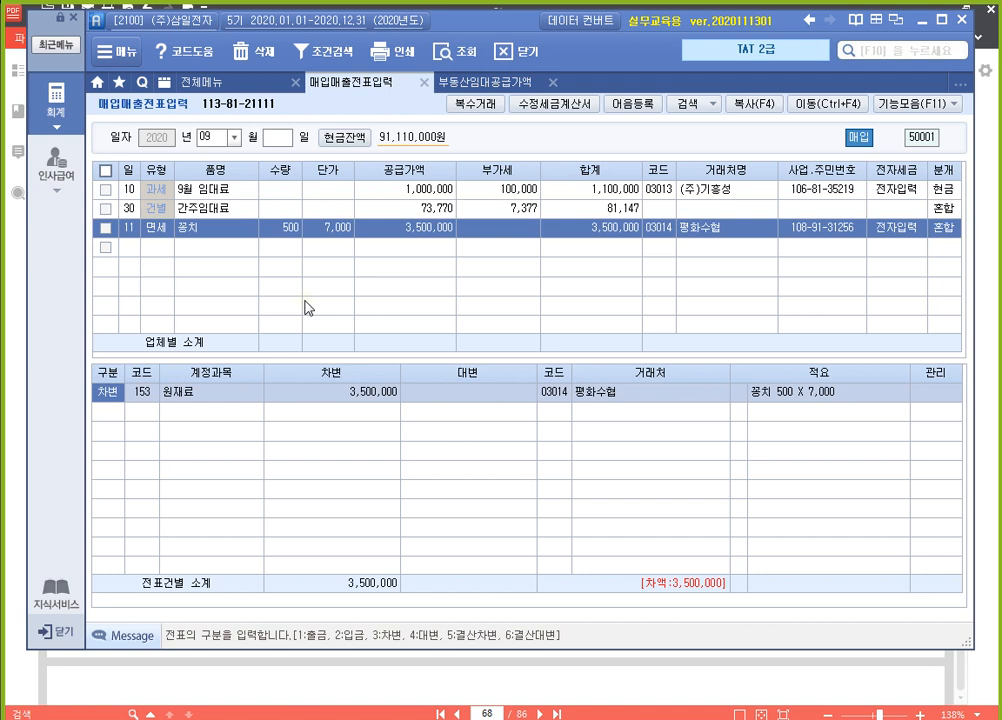
Set the 적요 of the 꽁치 purchase's 원재료 debit line to 06 의제매입세액 원재료차감(부가)
key("Return")
key("Return")
key("Return")
key("Return")
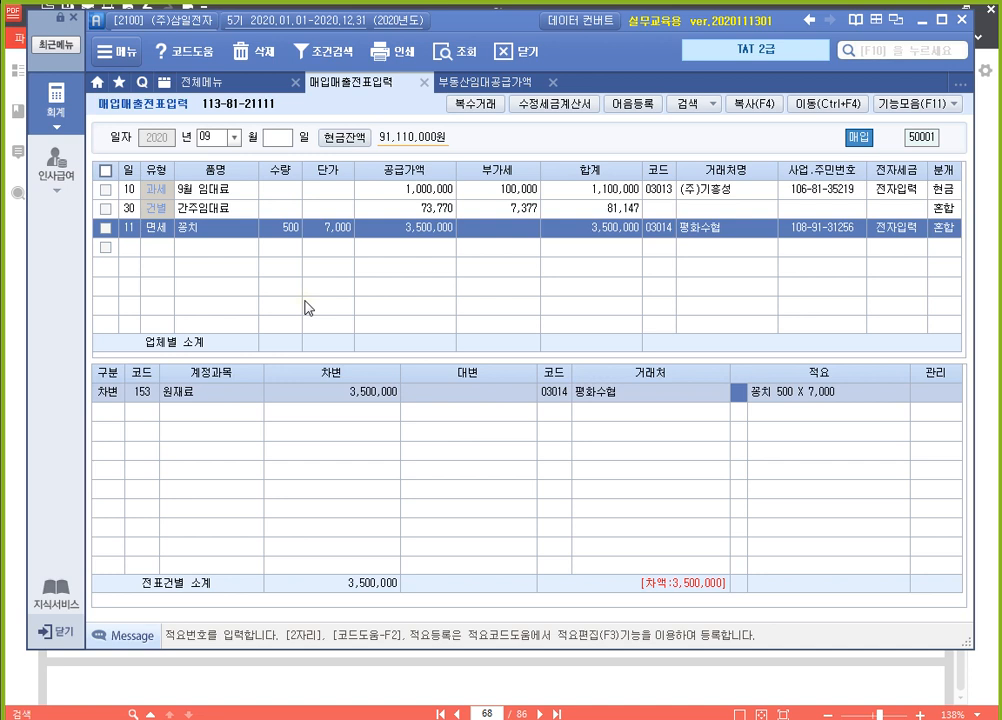
type("6")
key("Return")
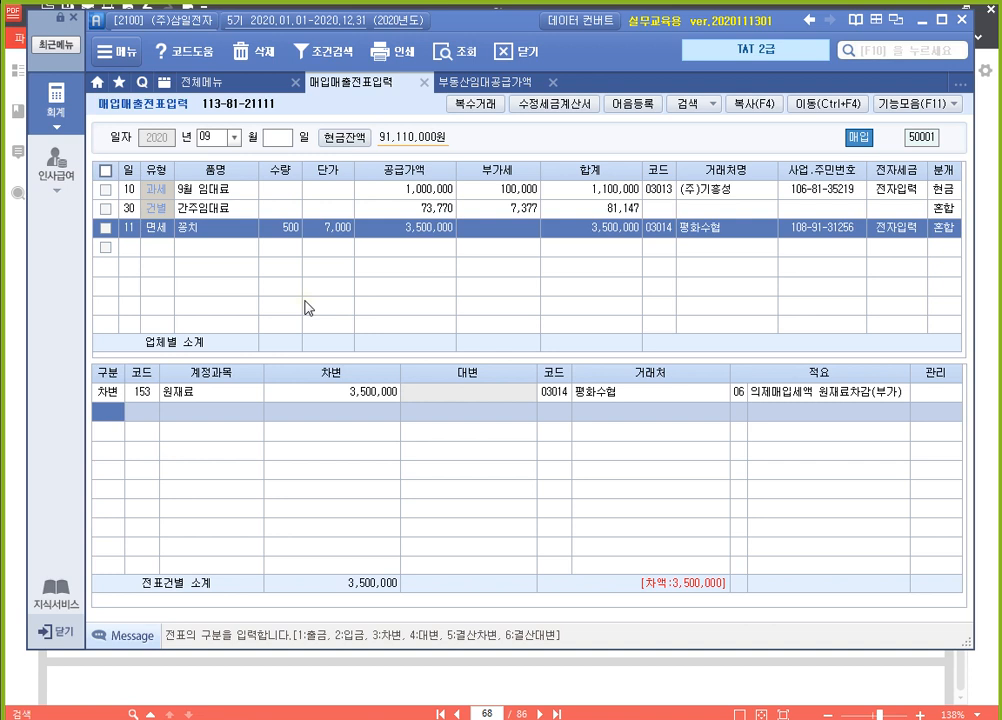
key("Left")
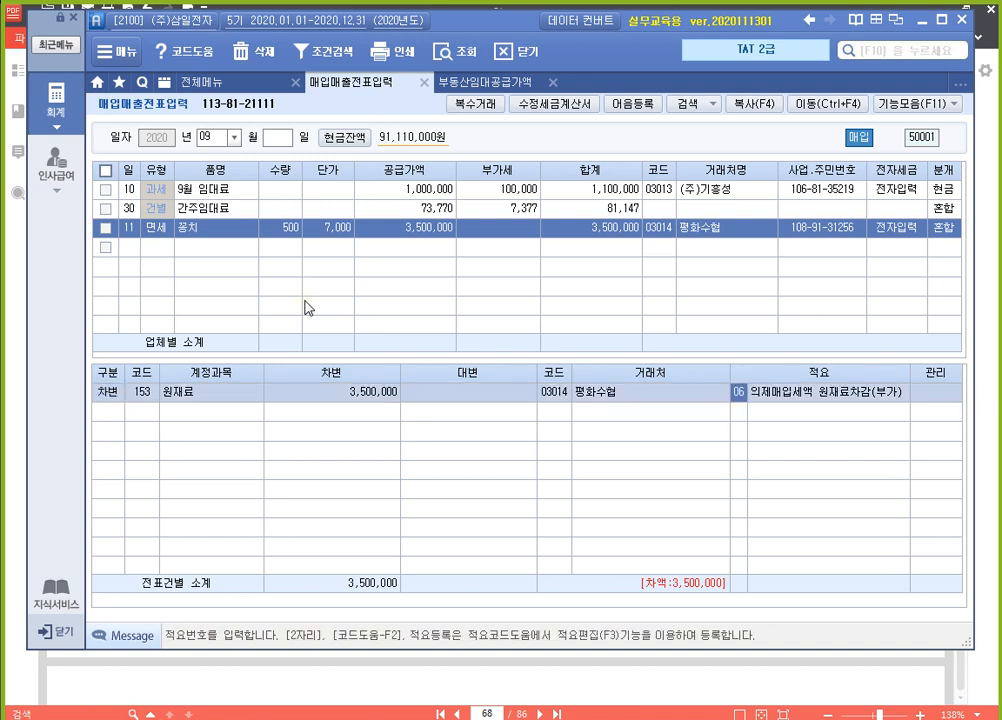
key("ctrl")
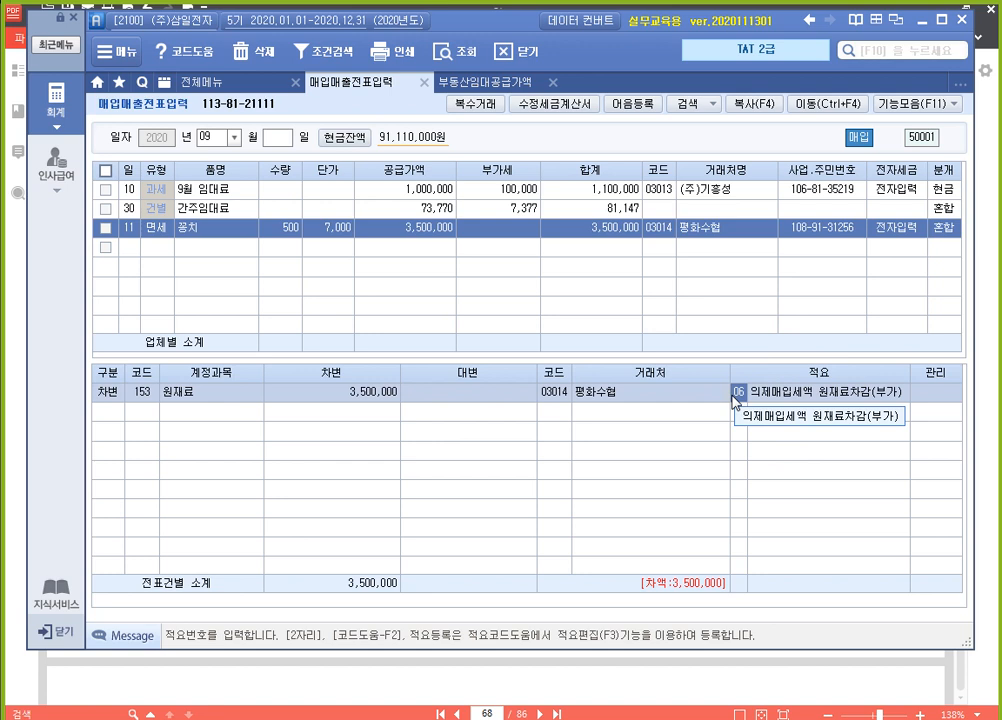
Add a 대변 line to the 꽁치 voucher for account 101 현금 with 500,000
key("Return")
type("4")
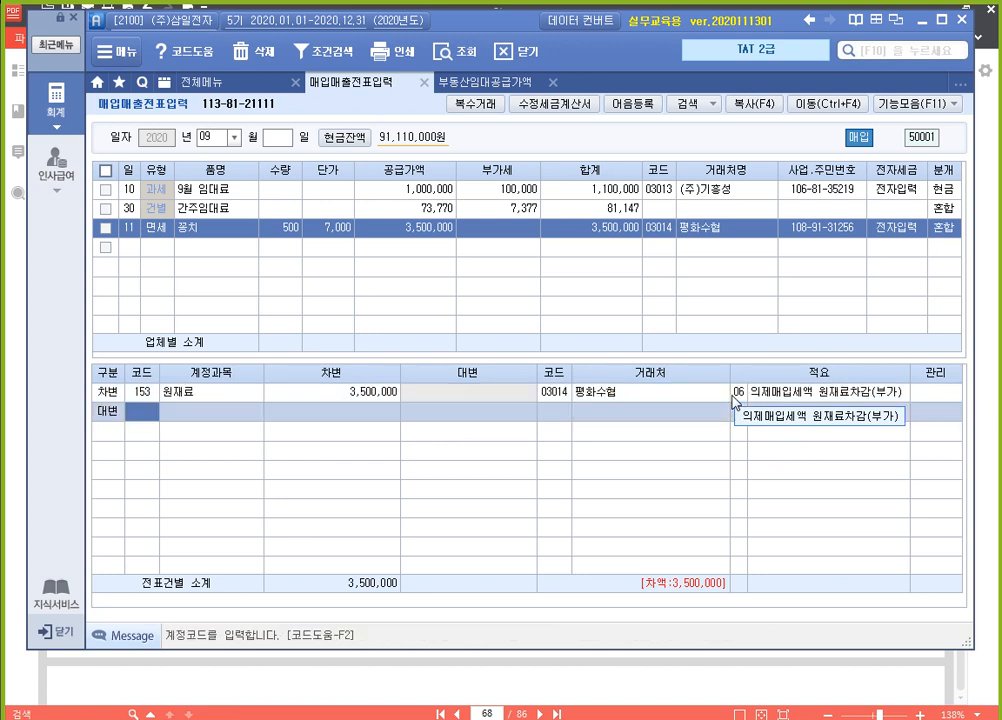
type("101")
key("Return")
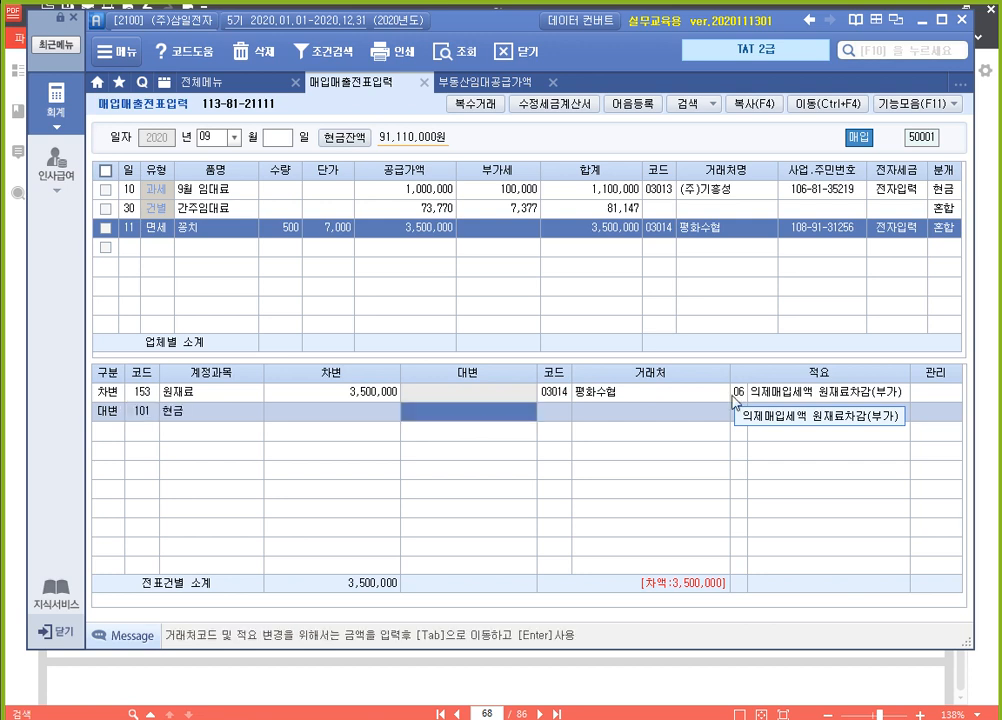
type("5000000")
key("Return")
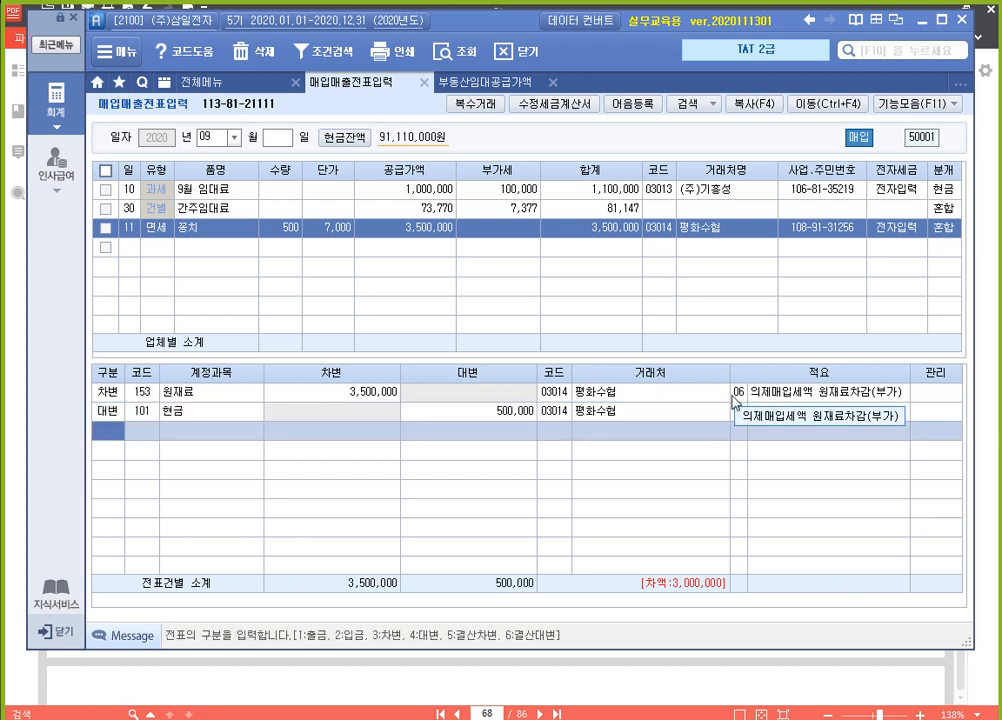
Add a 대변 line for account 251 외상매입금 with 3,000,000 to complete the 꽁치 voucher
type("4")
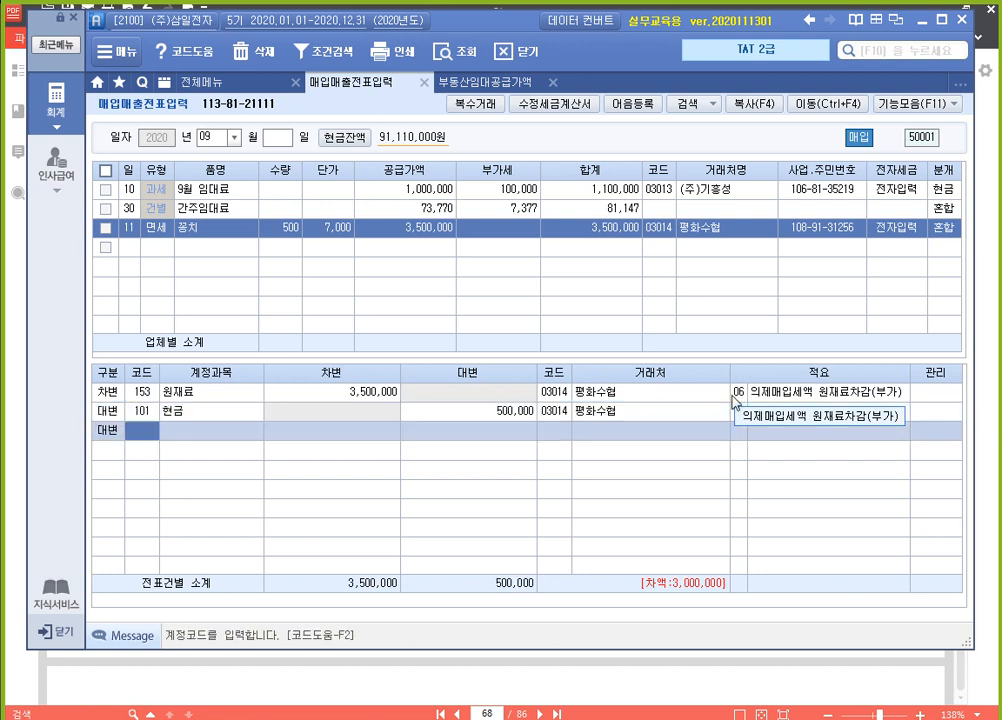
type("251")
key("Return")
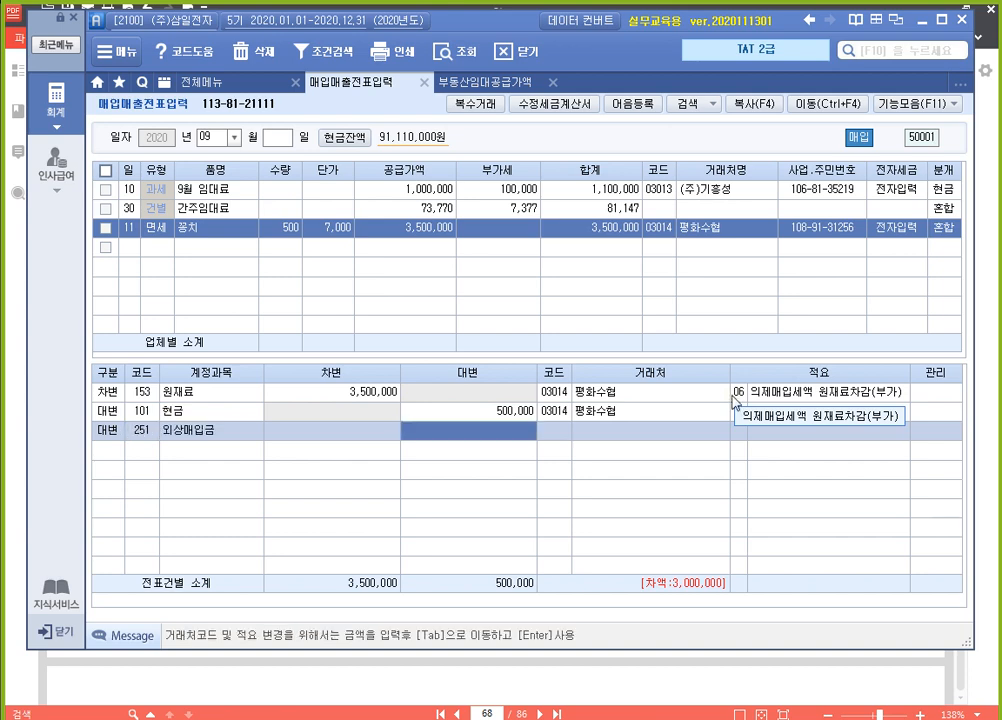
type("3000000")
key("Return")
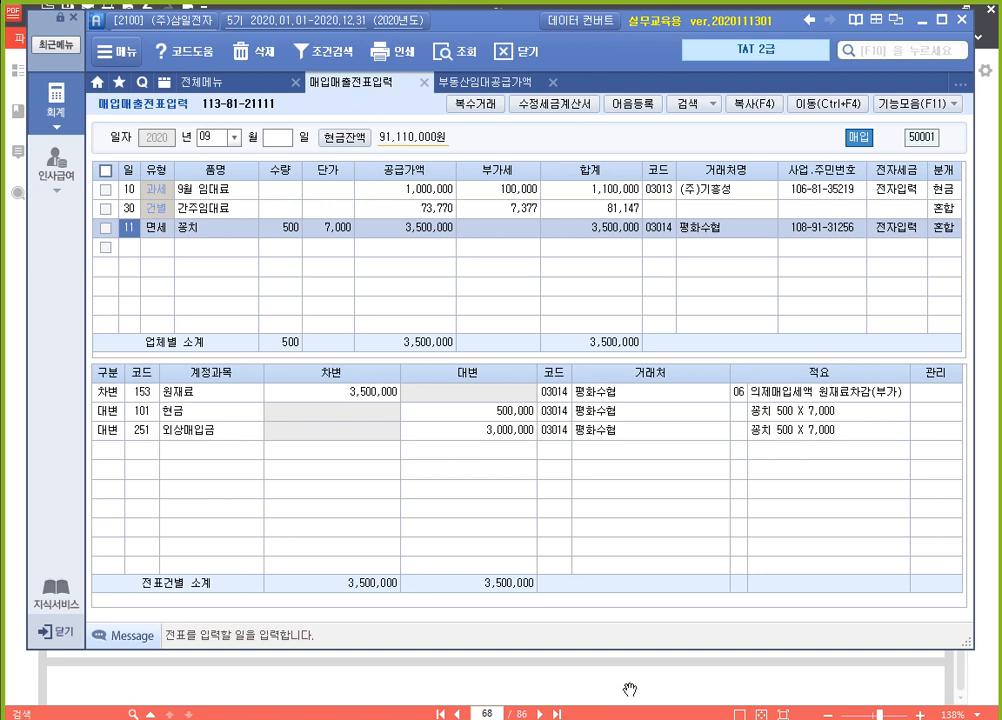
key("F5")
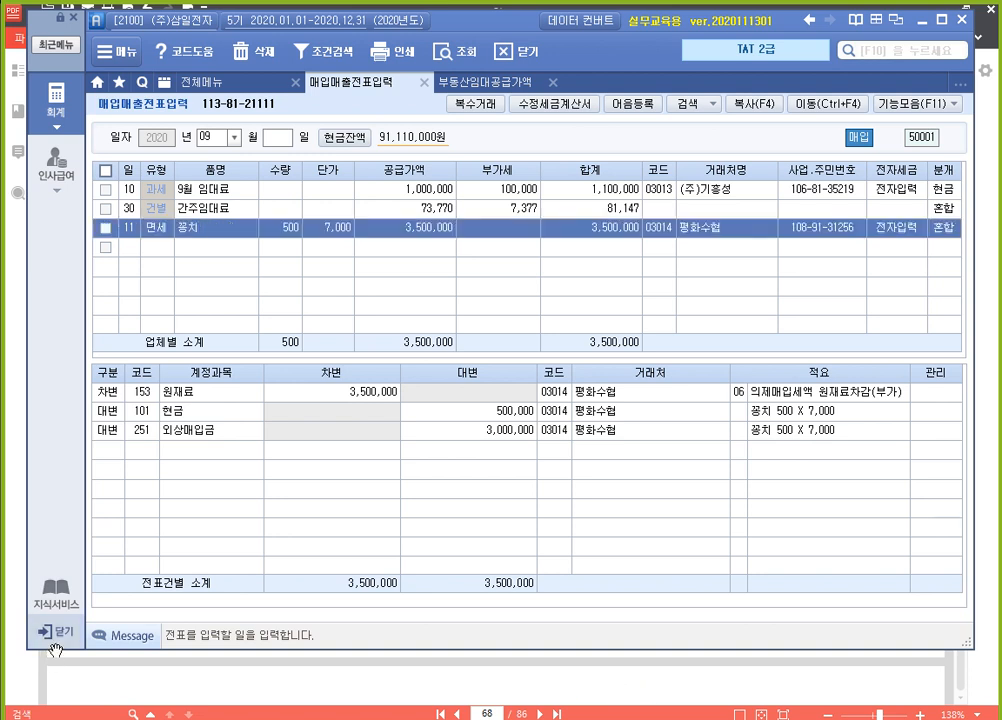
Switch to 알PDF and examine items 2 and 3 of the 의제매입세액공제 exercise on PDF page 69
left_click(479, 682)
scroll(545, 356, "down", 5)
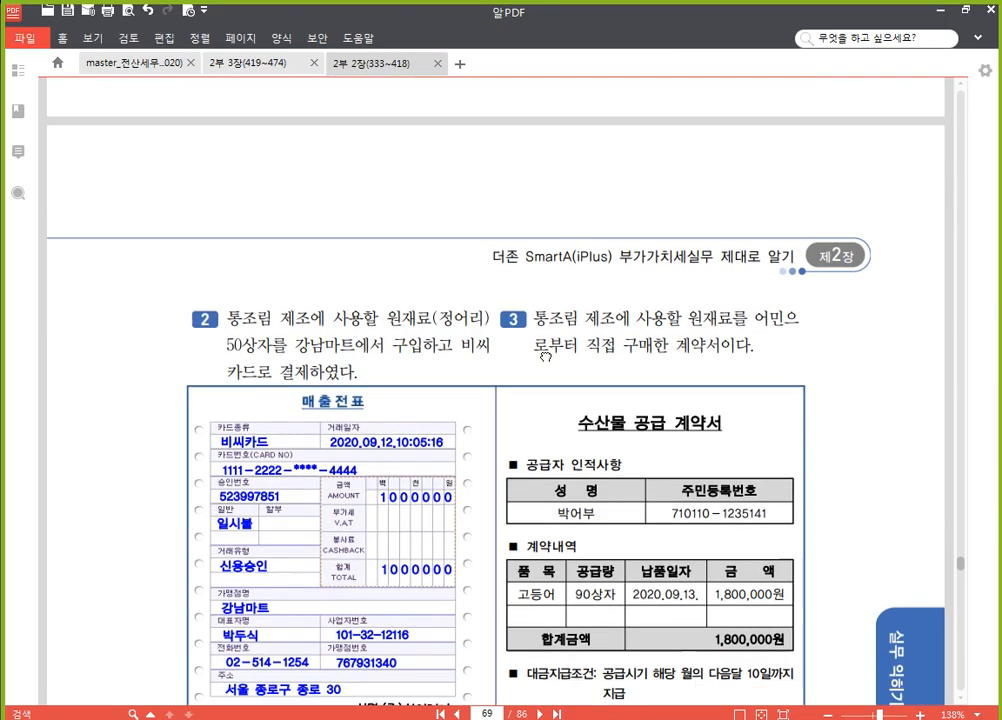
scroll(545, 356, "down", 2)
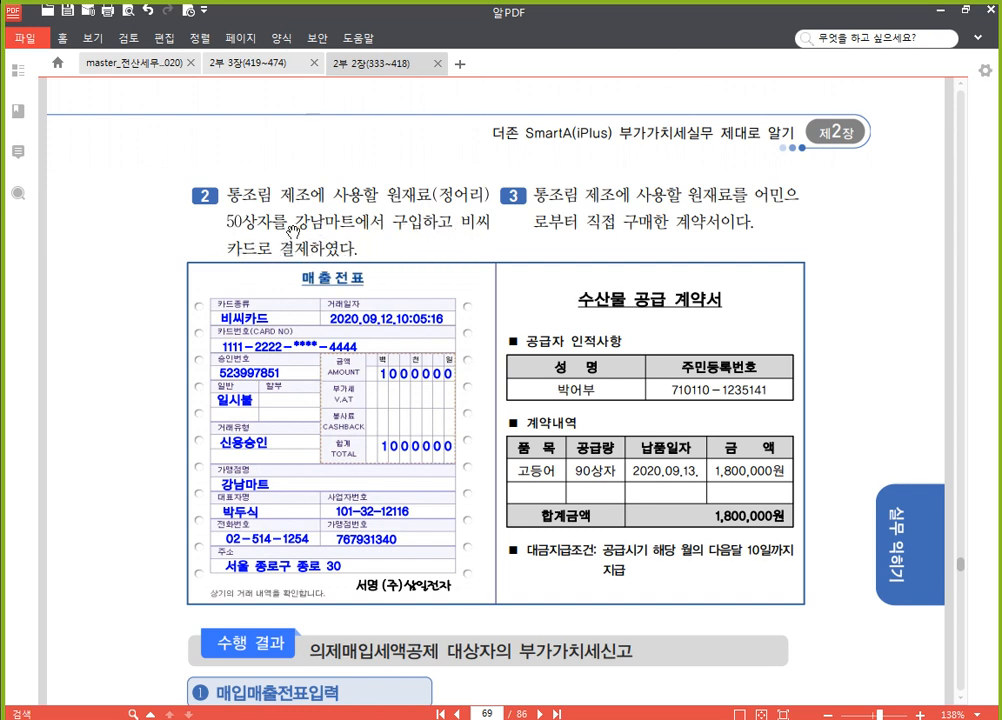
Switch back to 매입매출전표입력 and add a day 12 entry with 유형 58 카면, choosing 비씨카드 as the credit card
key("ctrl")
key("alt+Tab")
left_click(131, 250)
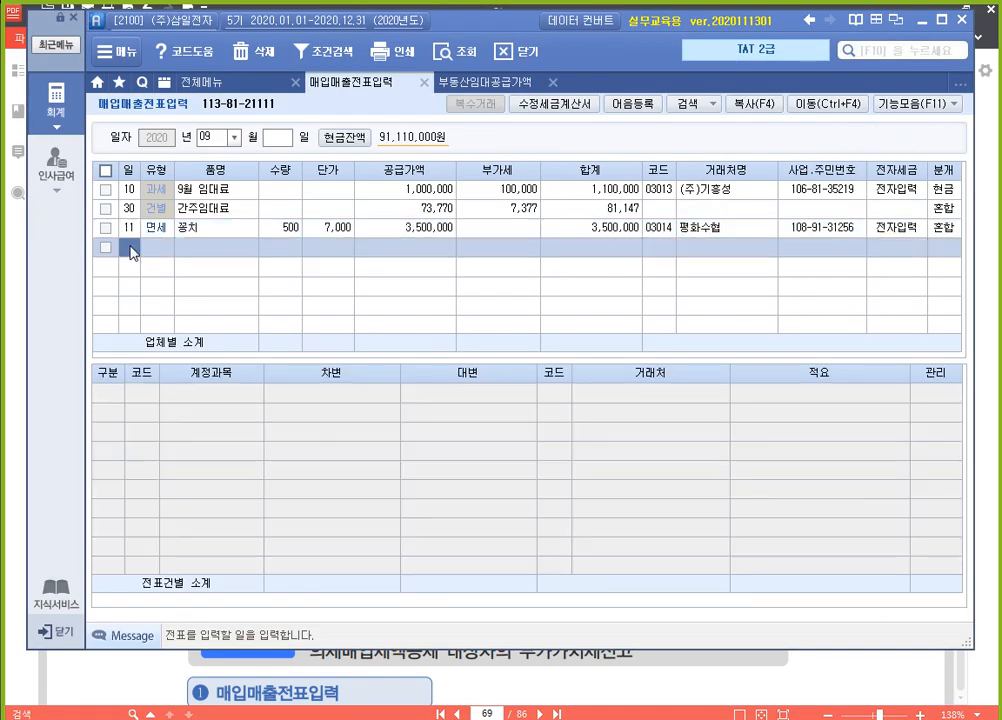
type("12")
key("Return")
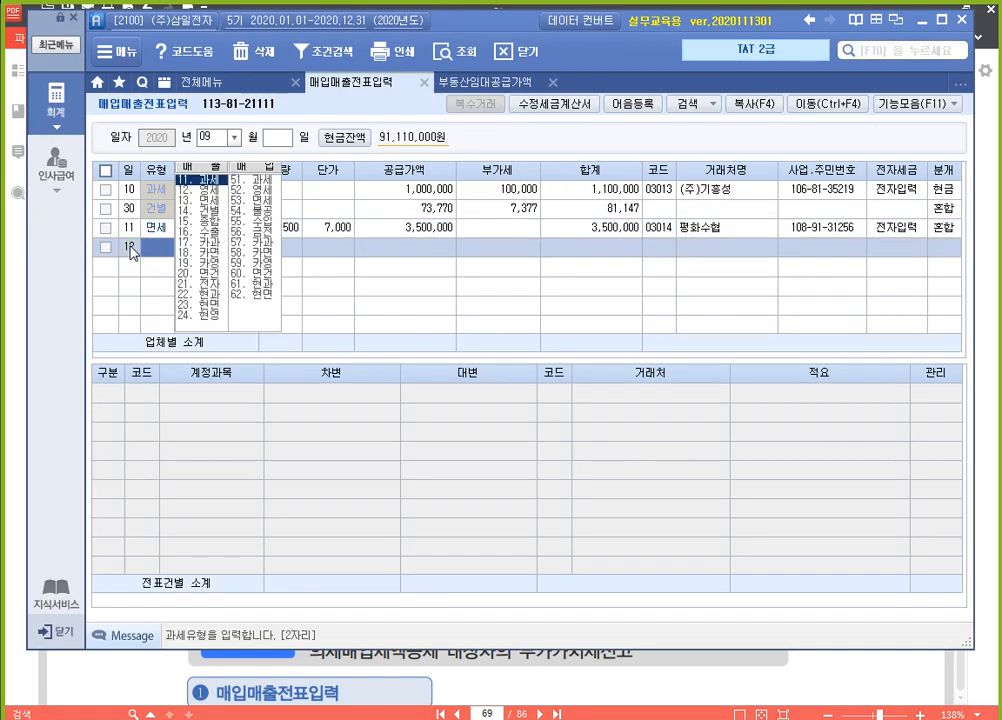
type("58")
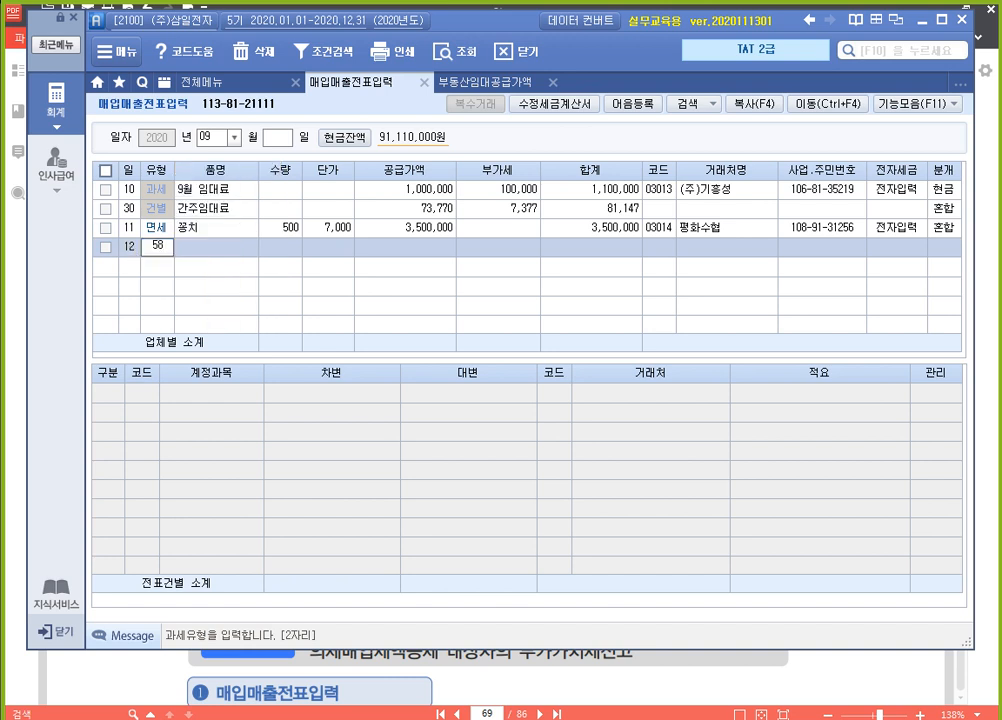
key("Return")
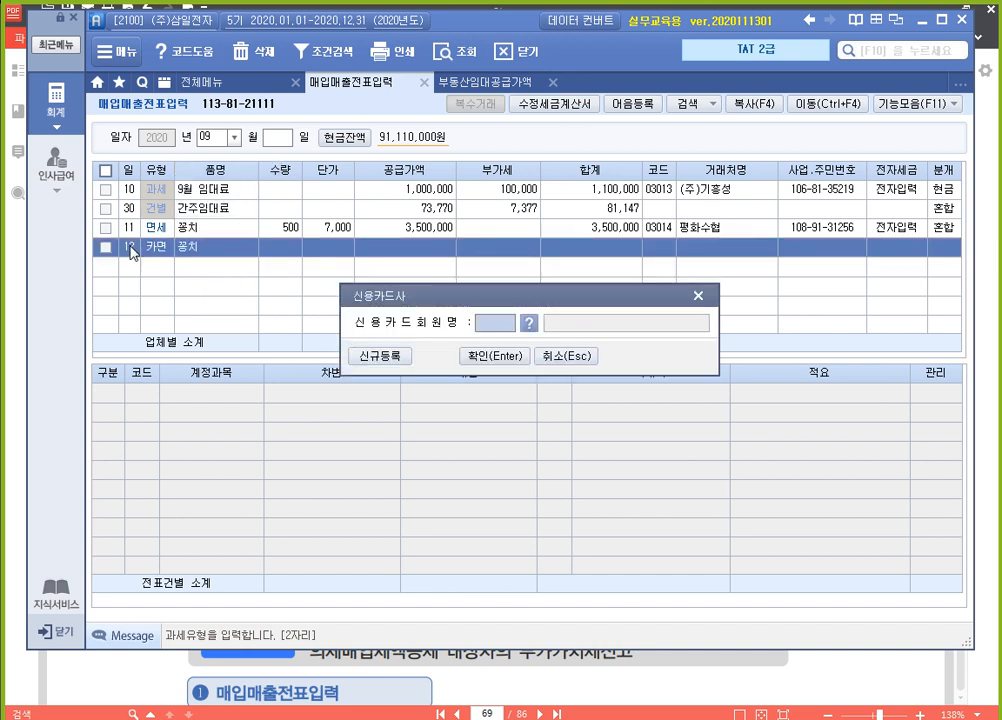
key("F2")
key("Return")
key("Return")
Enter 정어리 as the day 12 purchase's 품명 with a 공급가액 of 1,000,000
type("정어리")
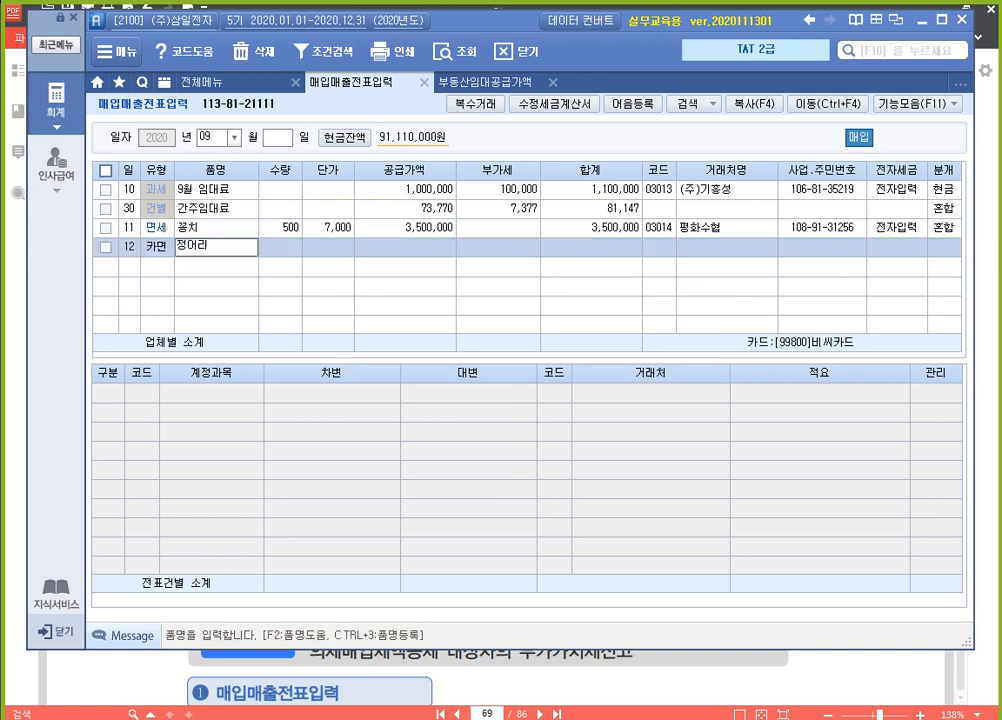
key("Return")
key("Return")
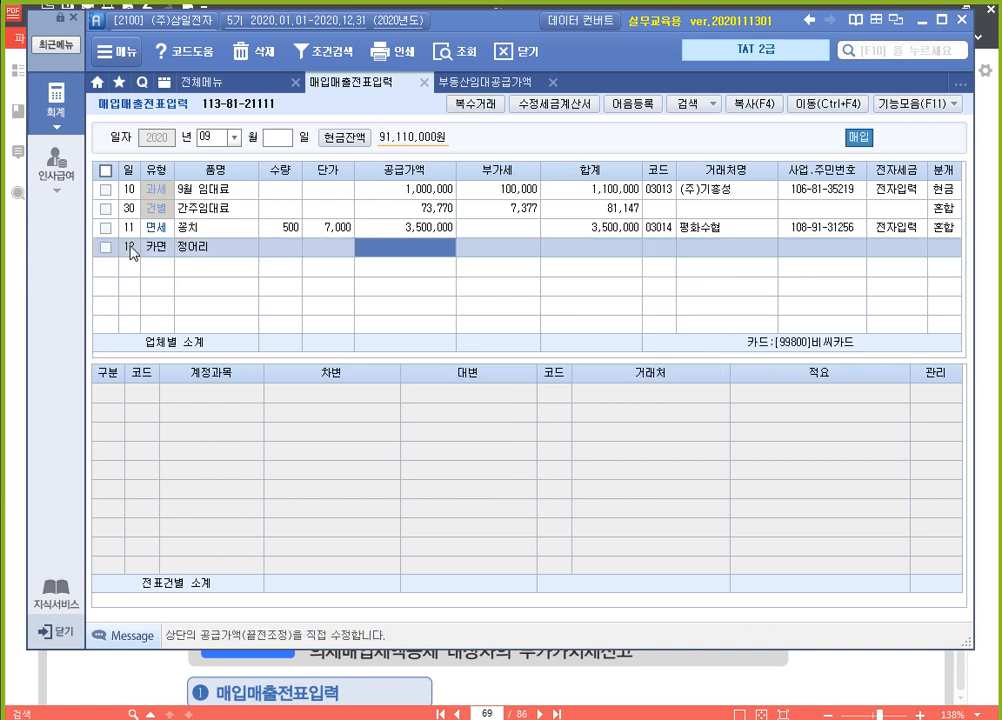
type("1000000")
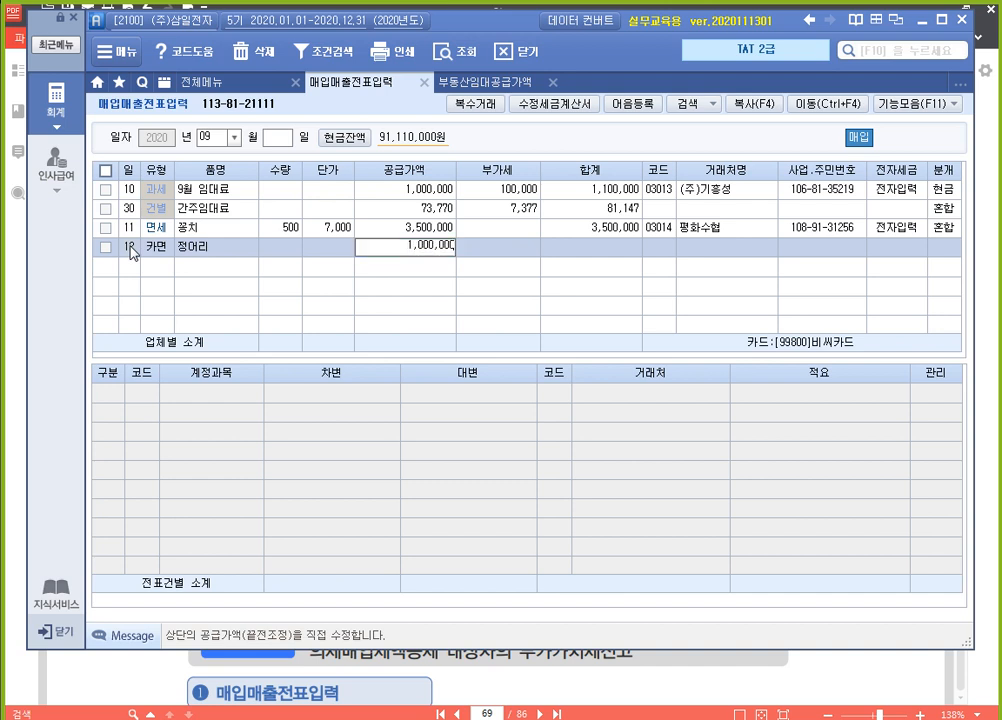
key("Return")
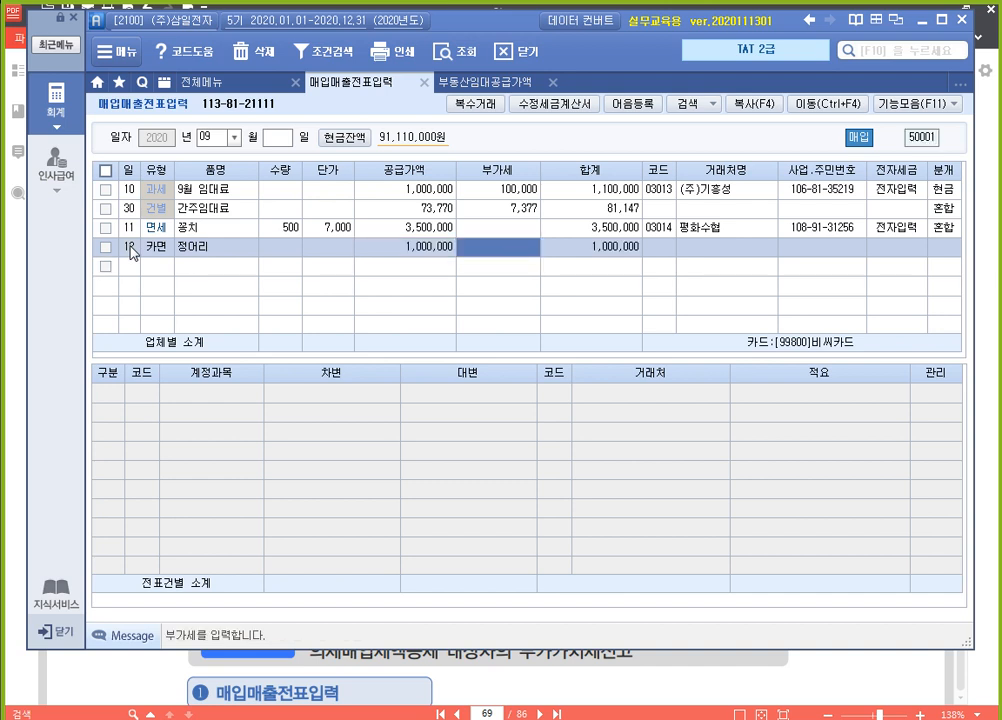
Assign 강남마트 as the 정어리 purchase's 거래처 and set its 분개 to 혼합
key("Return")
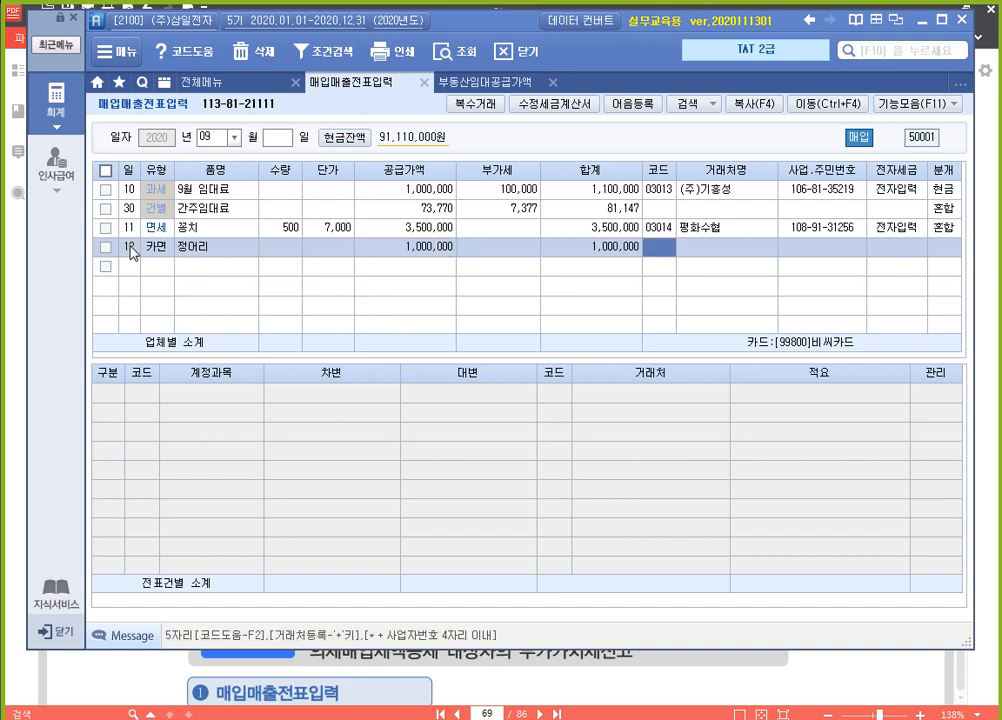
type("강남")
key("Return")
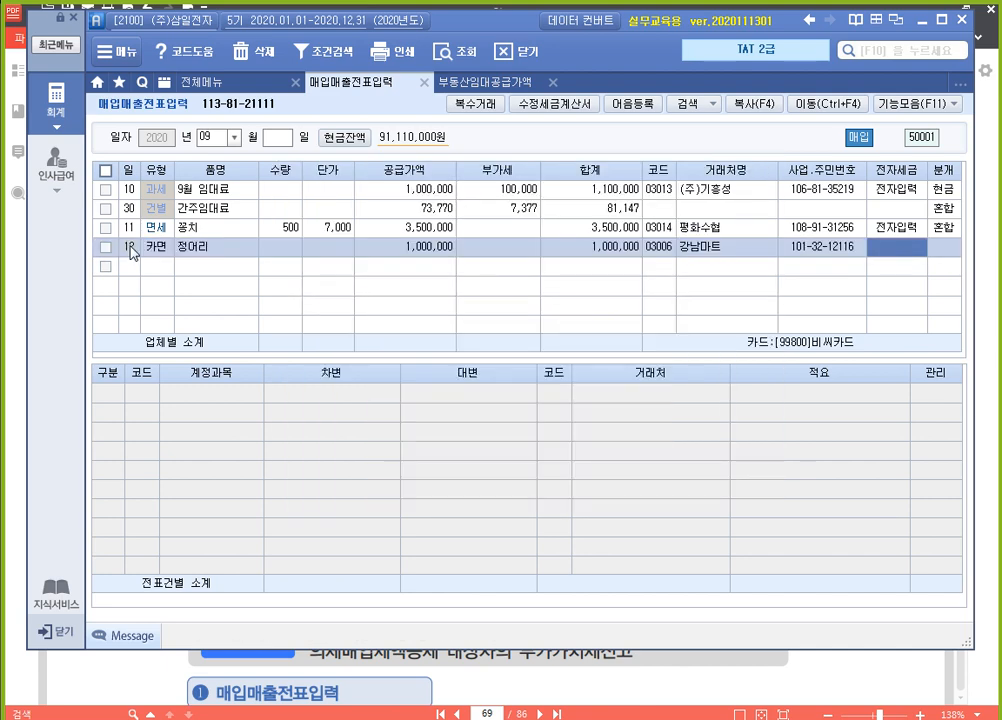
key("Return")
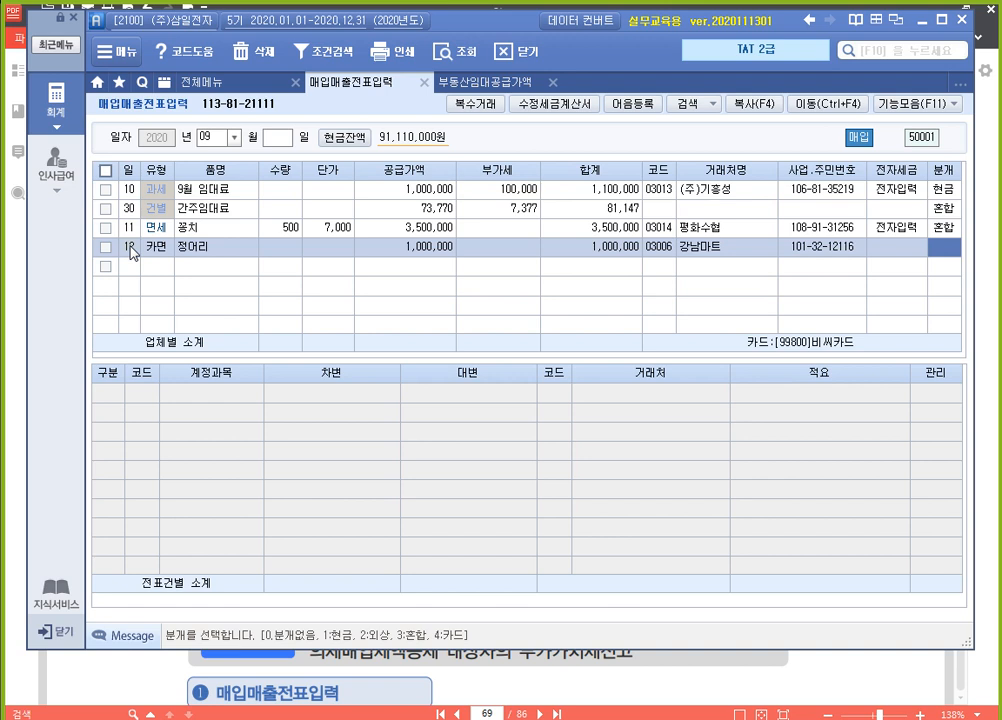
type("4")
key("Return")
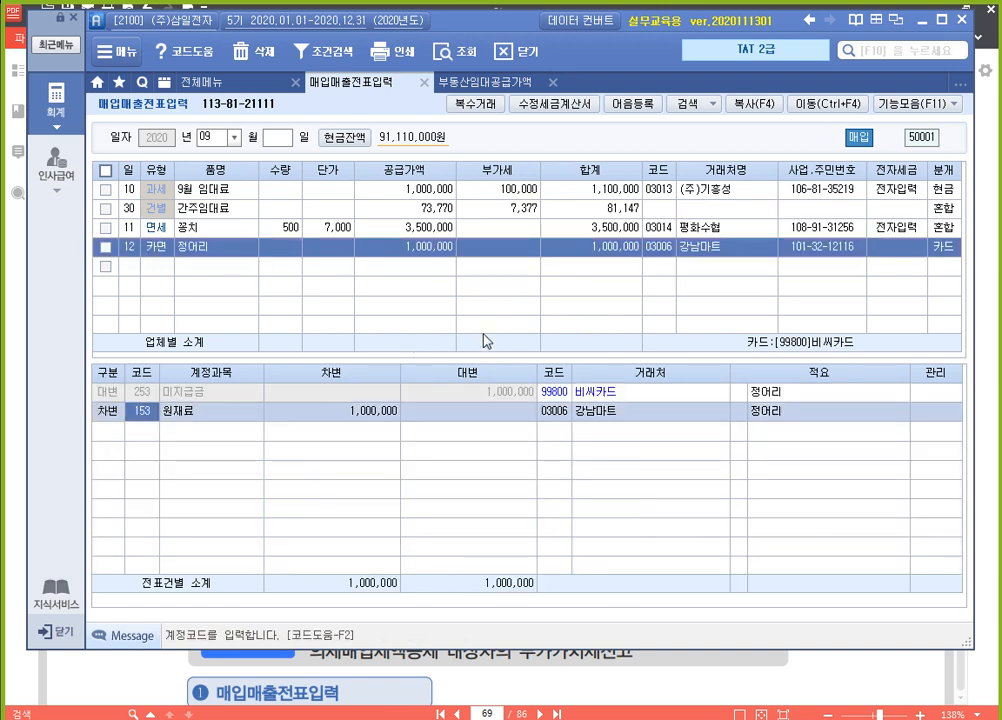
left_click(944, 249)
key("3")
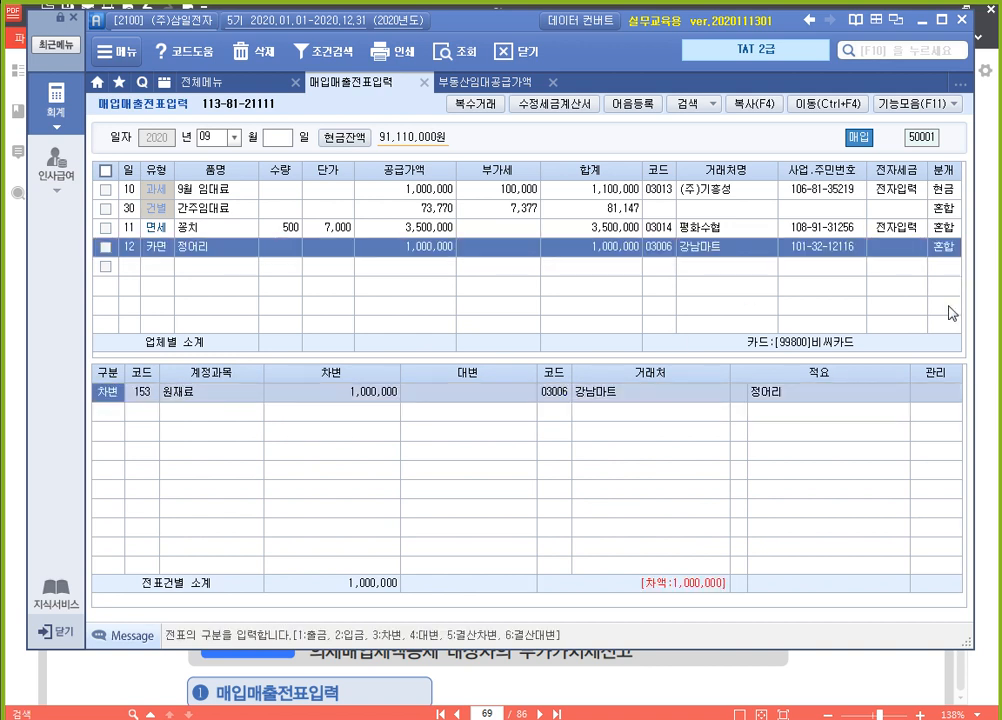
Set the 적요 of the 정어리 purchase's 원재료 debit line to 06 의제매입세액 원재료차감(부가)
key("Return")
key("Return")
key("Return")
key("Return")
key("Return")
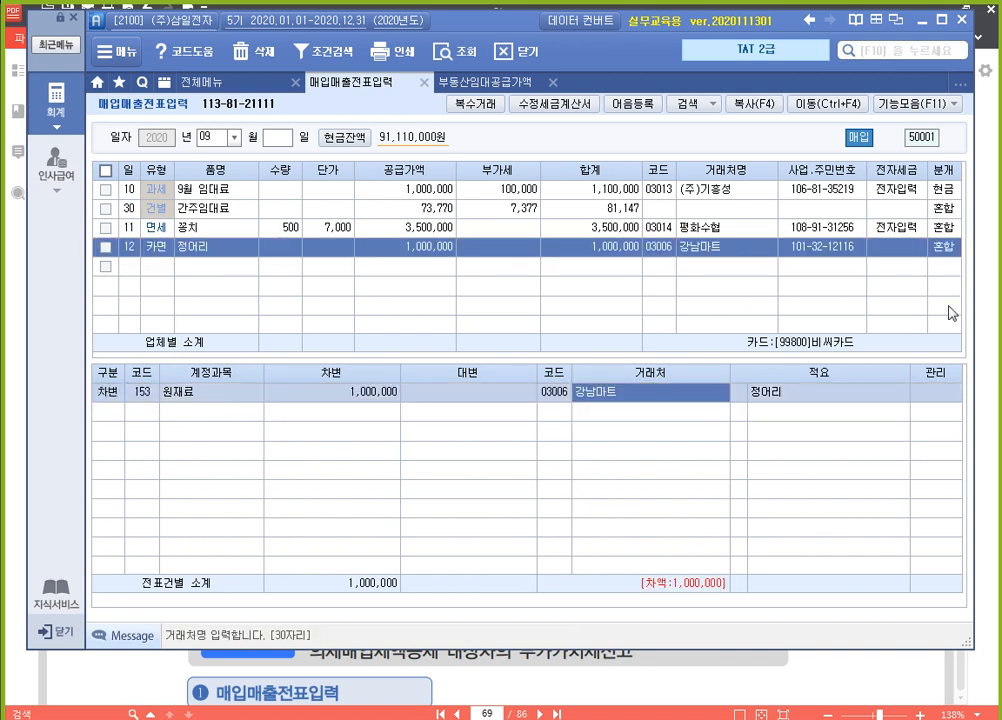
type("6")
key("Return")
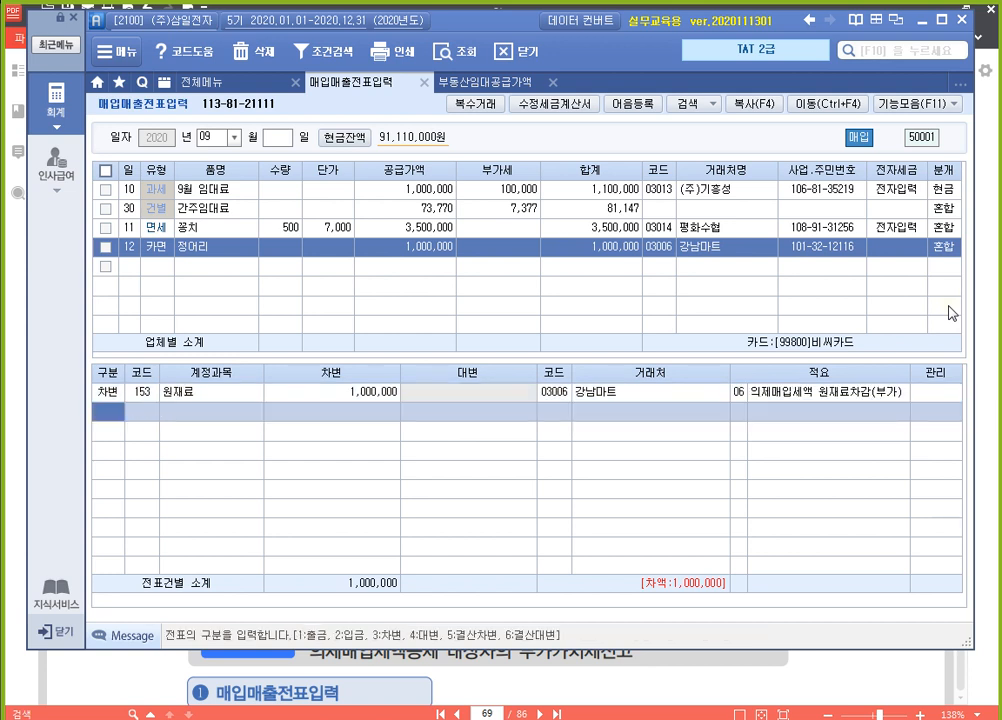
Add a 대변 line to the 정어리 voucher for account 251 외상매입금 with 1,000,000
type("4")
key("Return")
type("251")
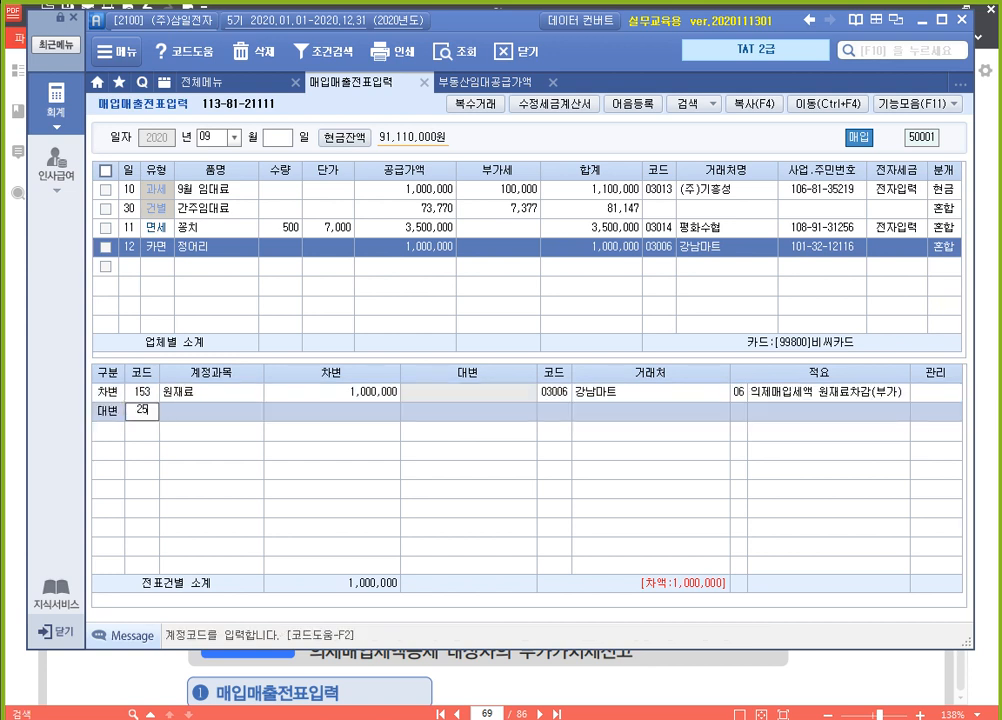
key("Return")
type("1000000")
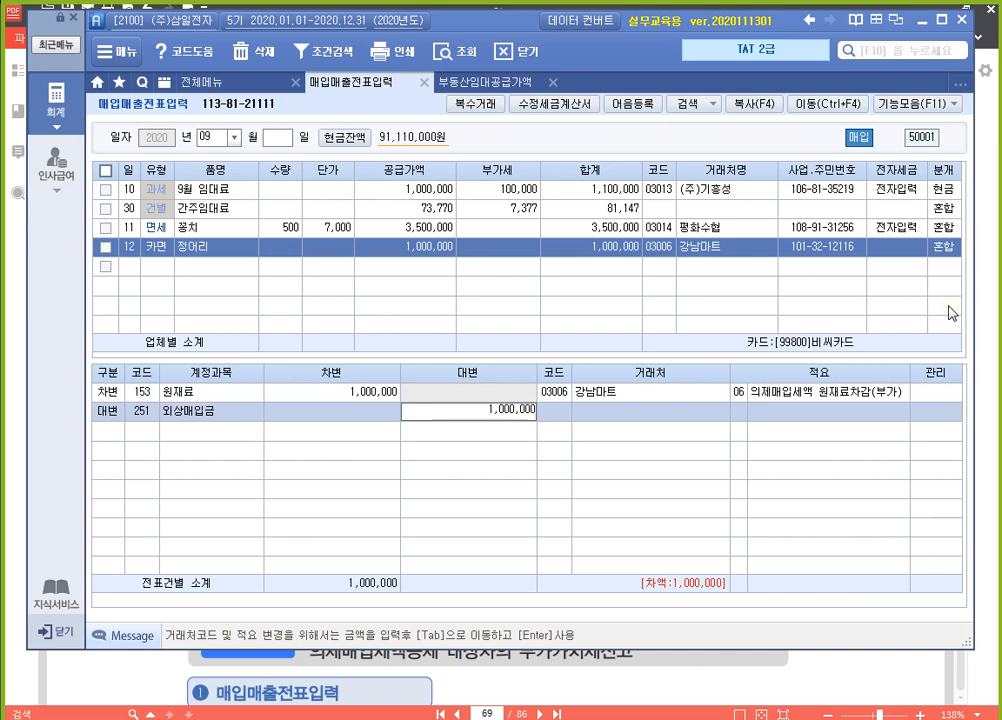
key("Return")
key("Up")
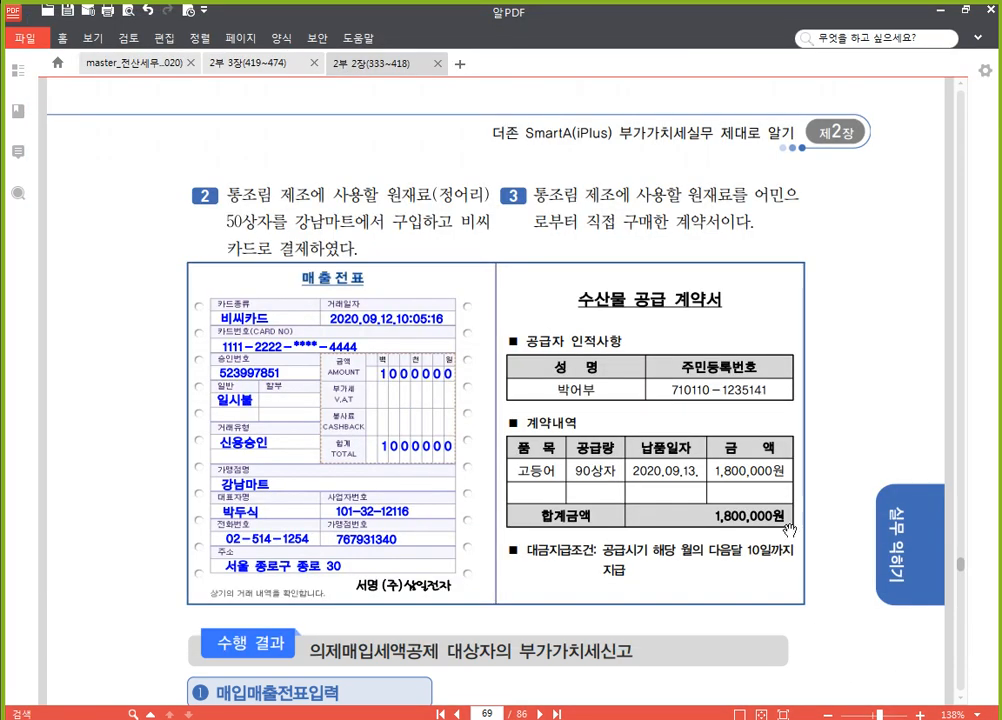
Check item 2 of the exercise in 알PDF, return to 매입매출전표입력, and set the 정어리 purchase's 수량 to 50
left_click(834, 678)
scroll(800, 427, "down", 2)
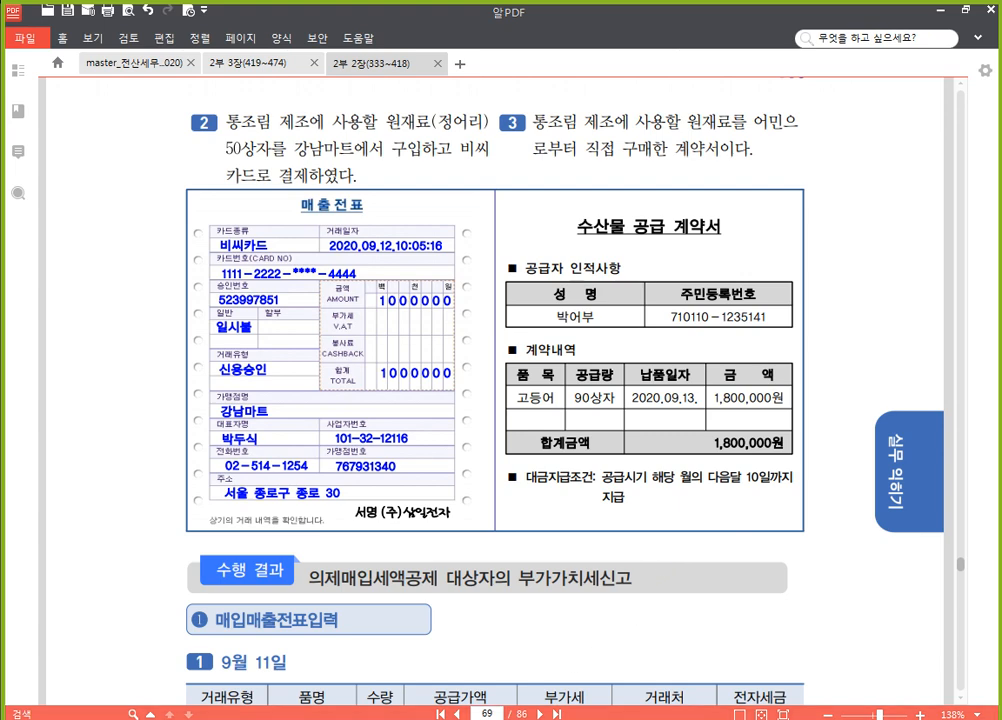
key("alt+Tab")
left_click(294, 249)
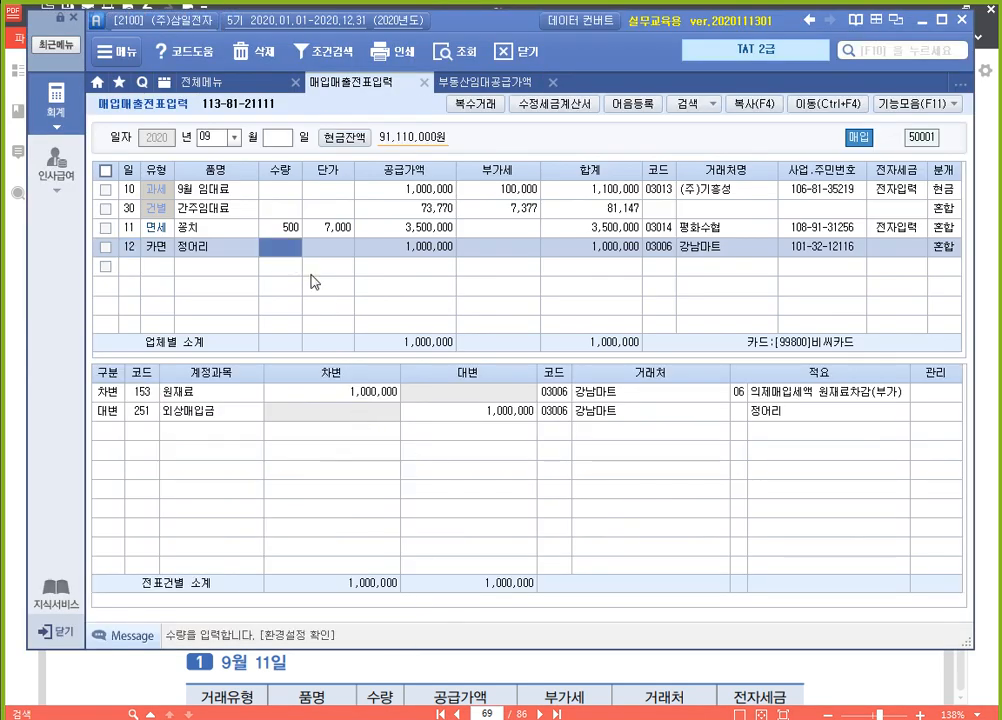
type("50")
key("Return")
Start a new purchase line dated September 13 with 유형 60 면건, below the 정어리 purchase
left_click(311, 275)
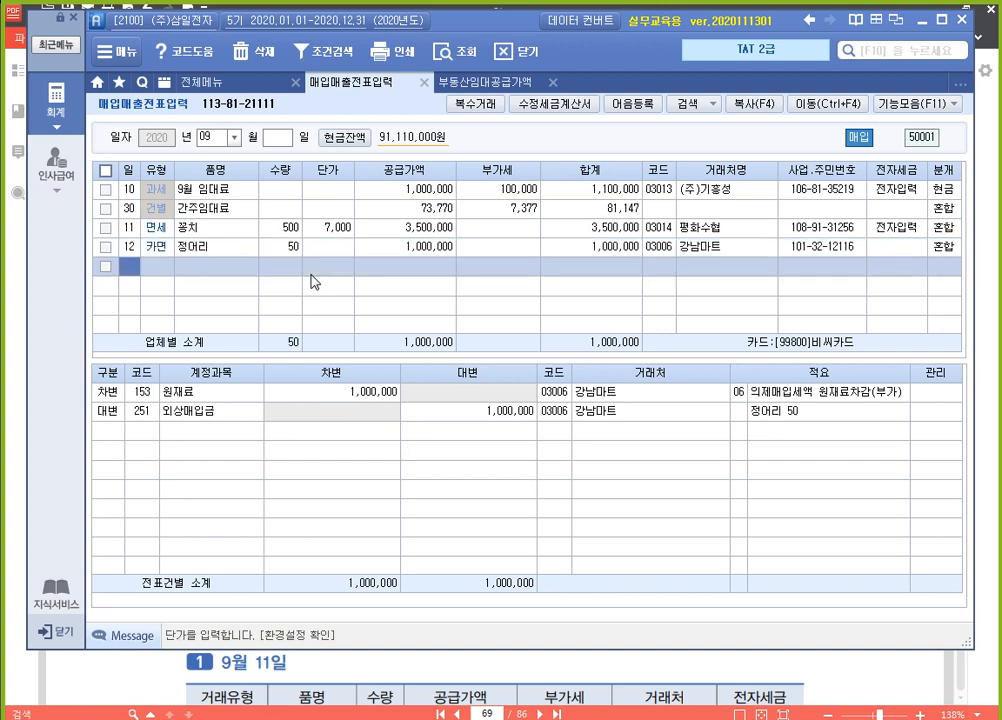
type("13")
key("Return")
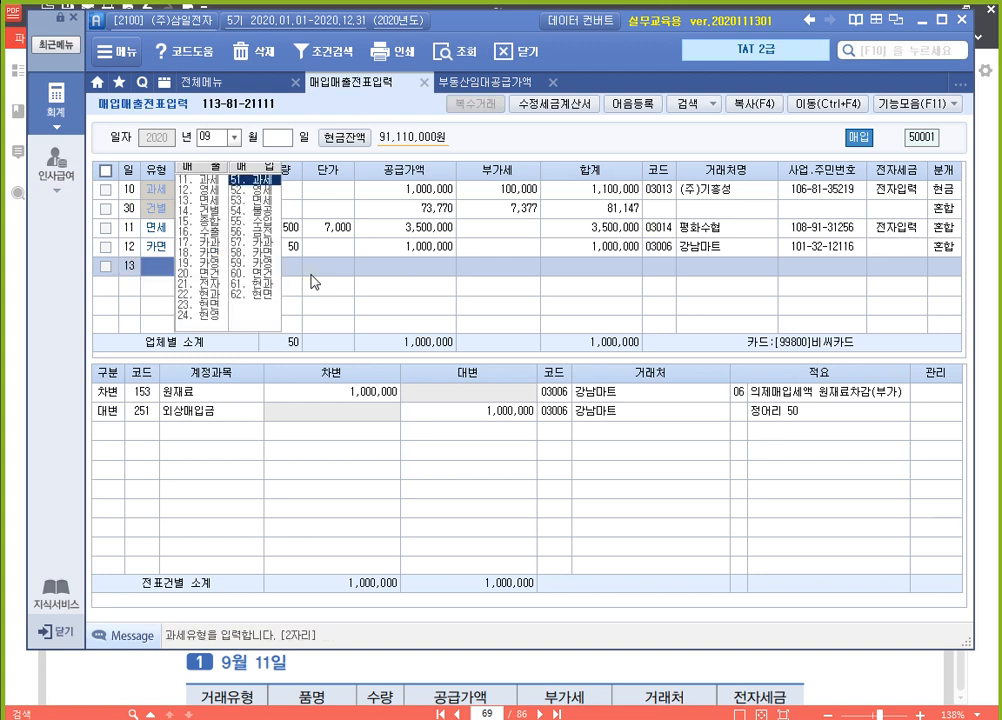
type("6")
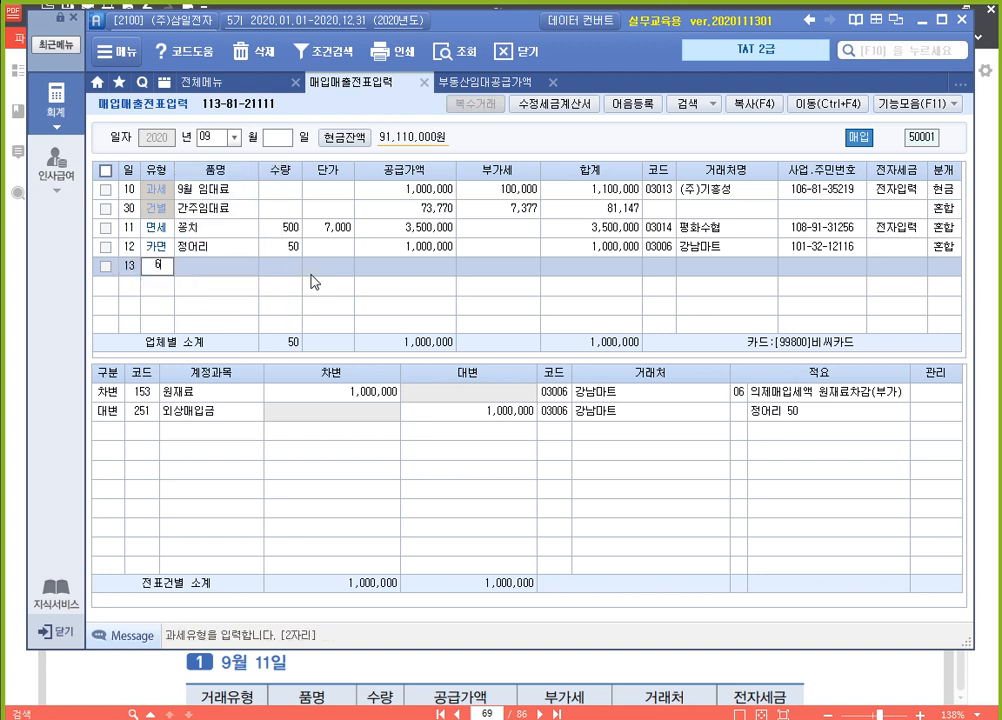
type("0")
key("Return")
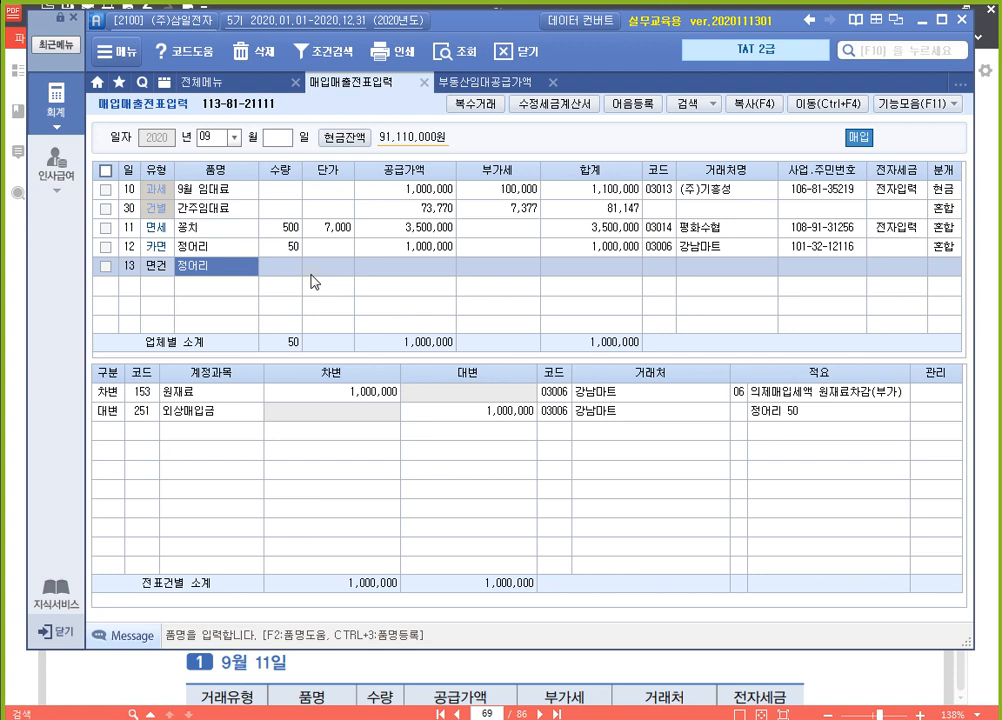
Enter 고등어 as the 품명 of the September 13 purchase with 수량 90 and 공급가액 1,800,000
type("고등어")
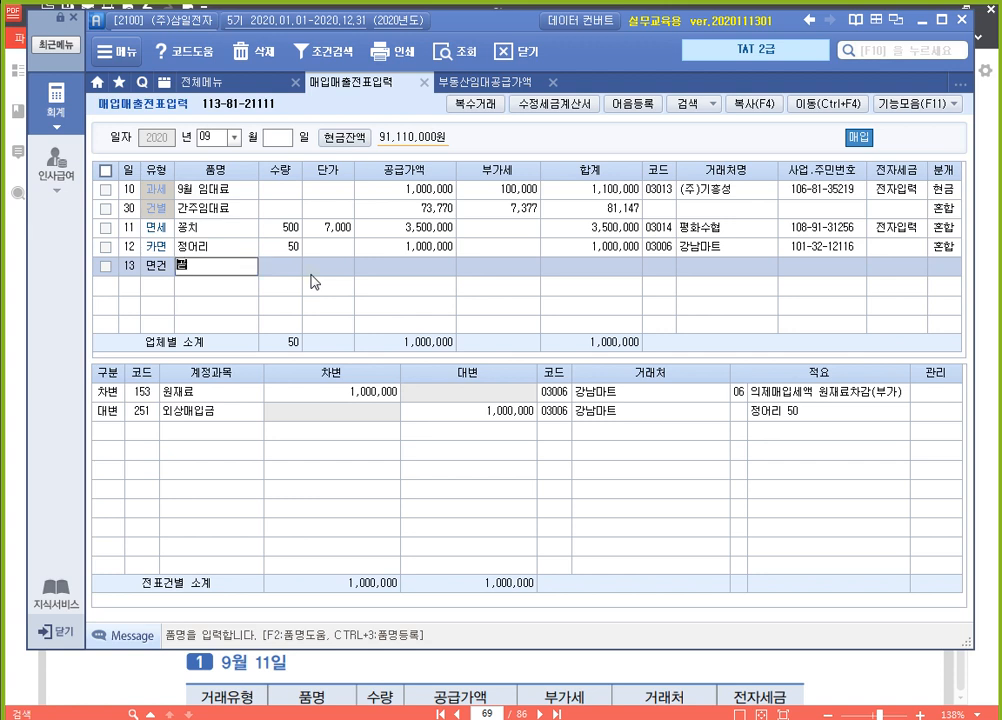
key("Return")
type("90")
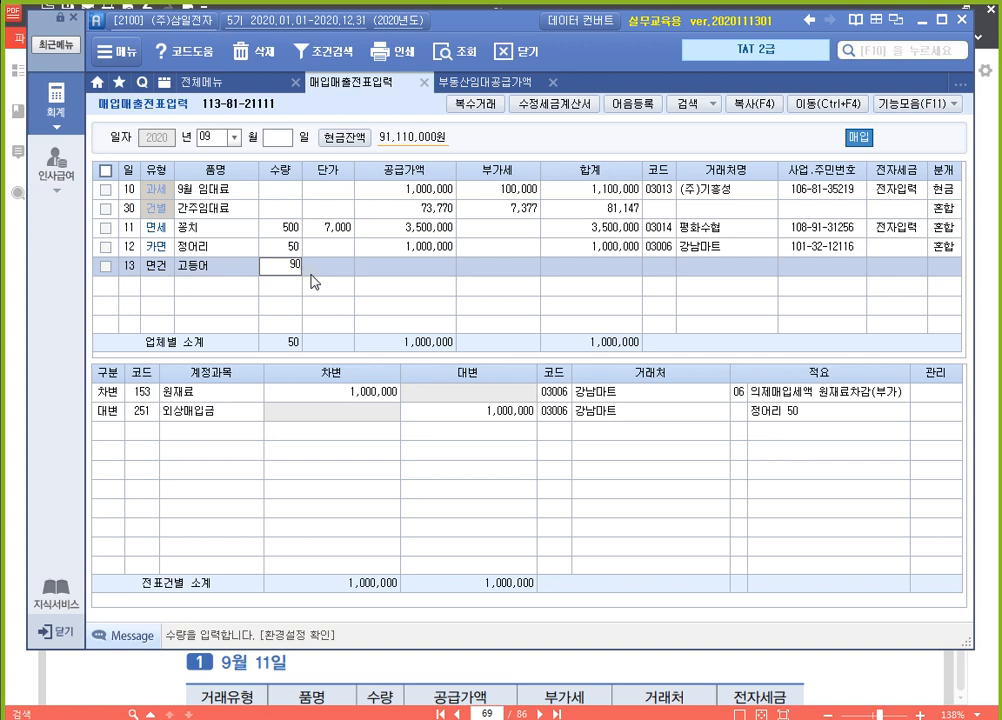
key("Return")
type("1800000")
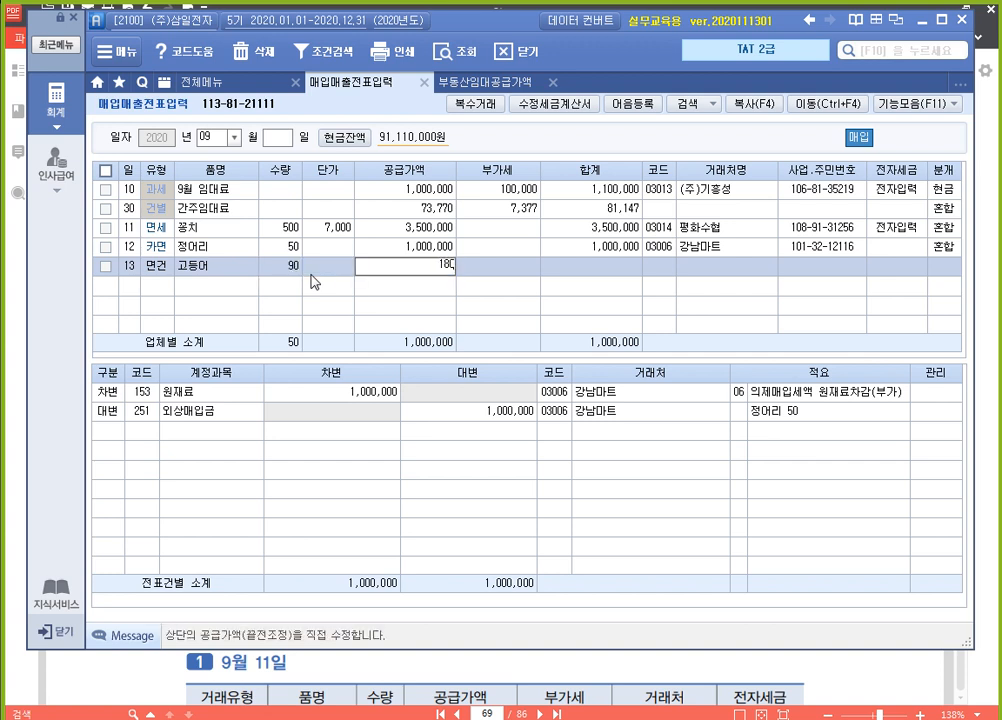
key("Return")
Assign the individual fisherman supplier as the 고등어 purchase's 거래처 and set its 분개 to 외상
key("Return")
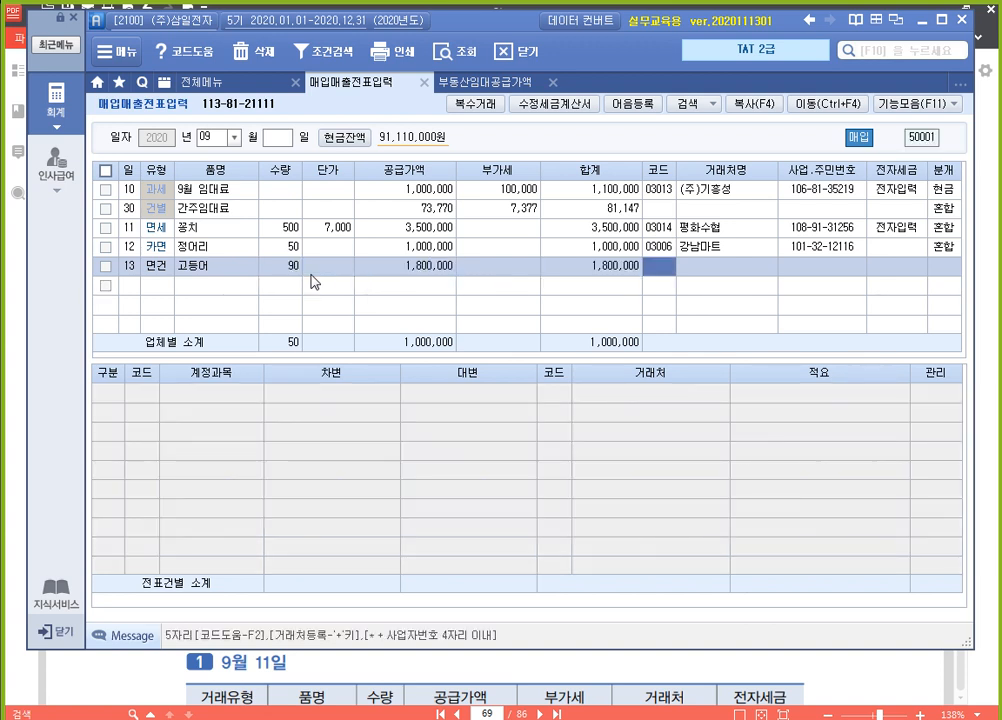
type("박어")
key("Return")
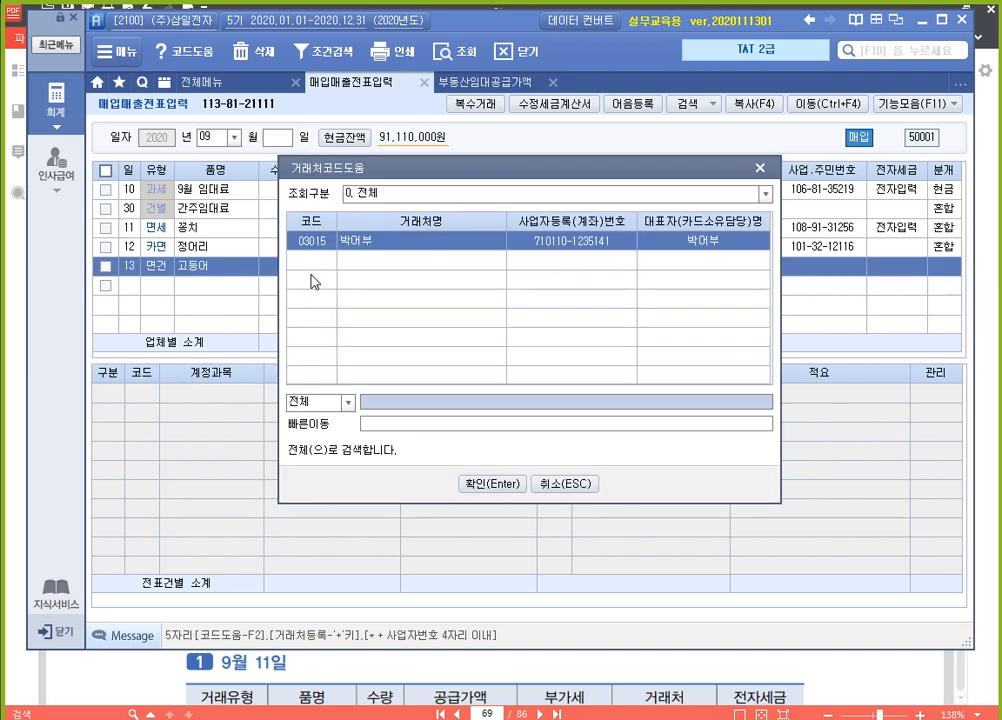
key("Return")
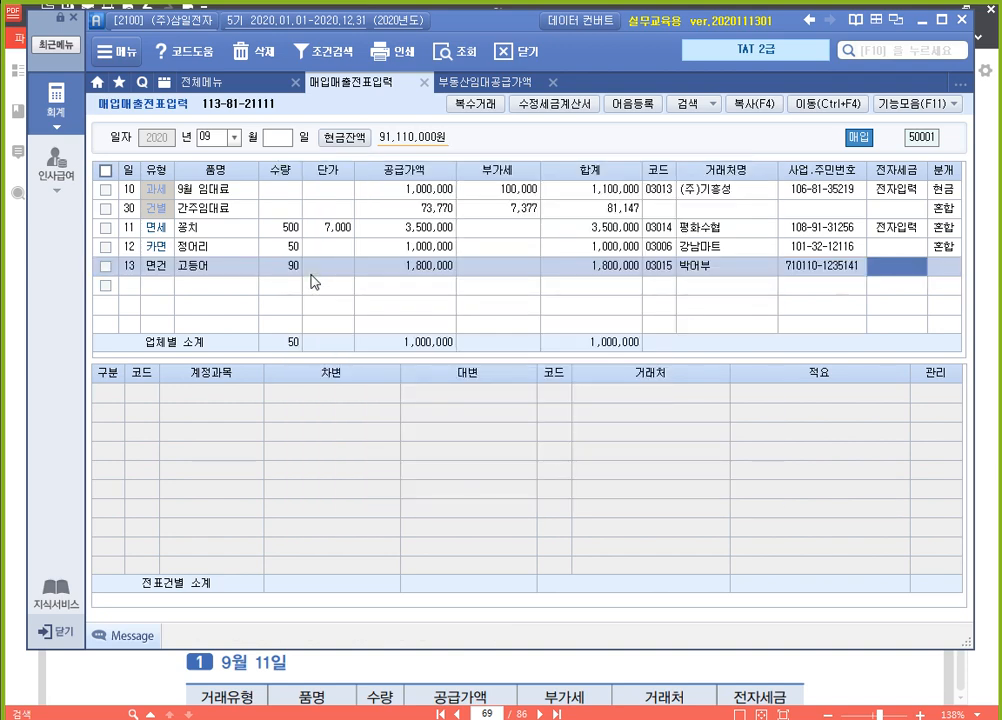
key("Return")
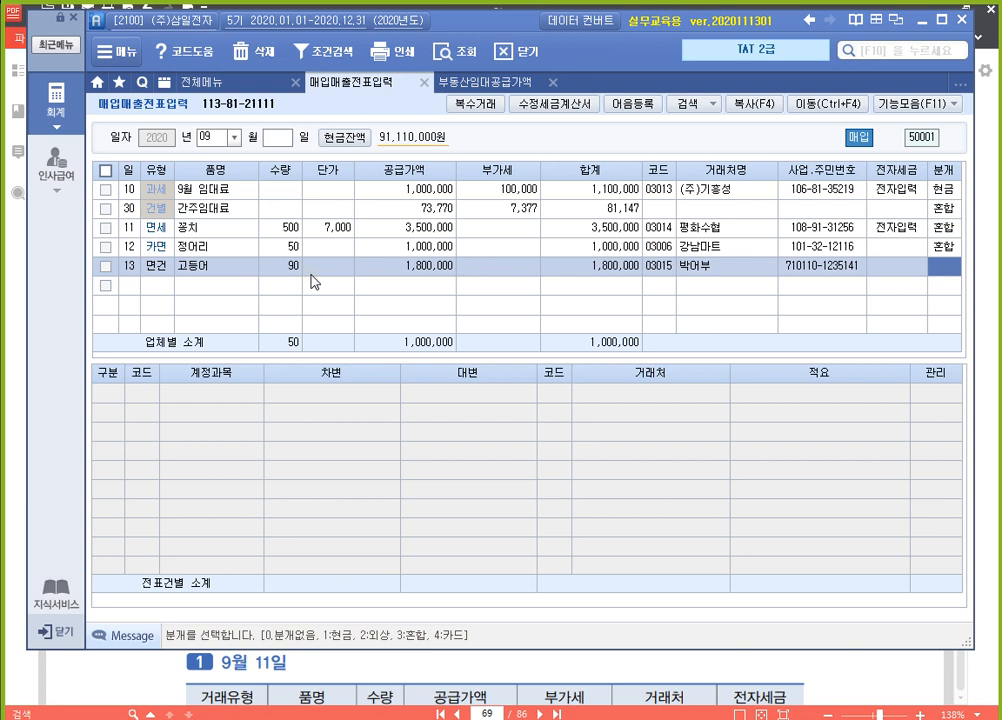
type("2")
key("Return")
Set the 적요 of the 고등어 voucher's 원재료 debit line to 06 의제매입세액 원재료차감(부가)
key("Return")
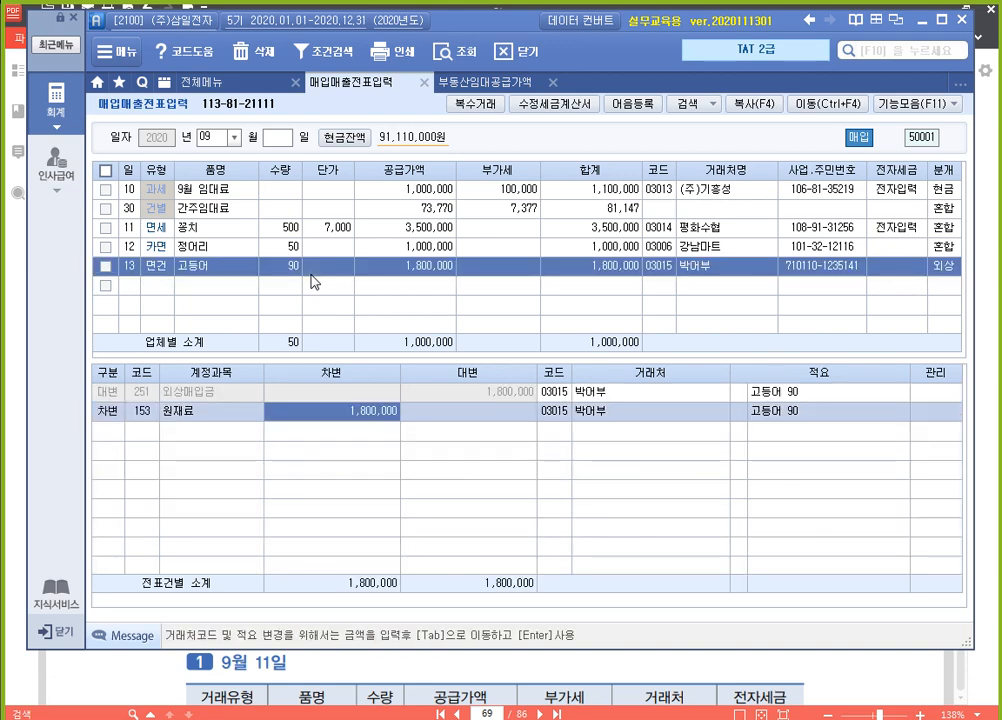
key("Return")
key("Return")
key("Return")
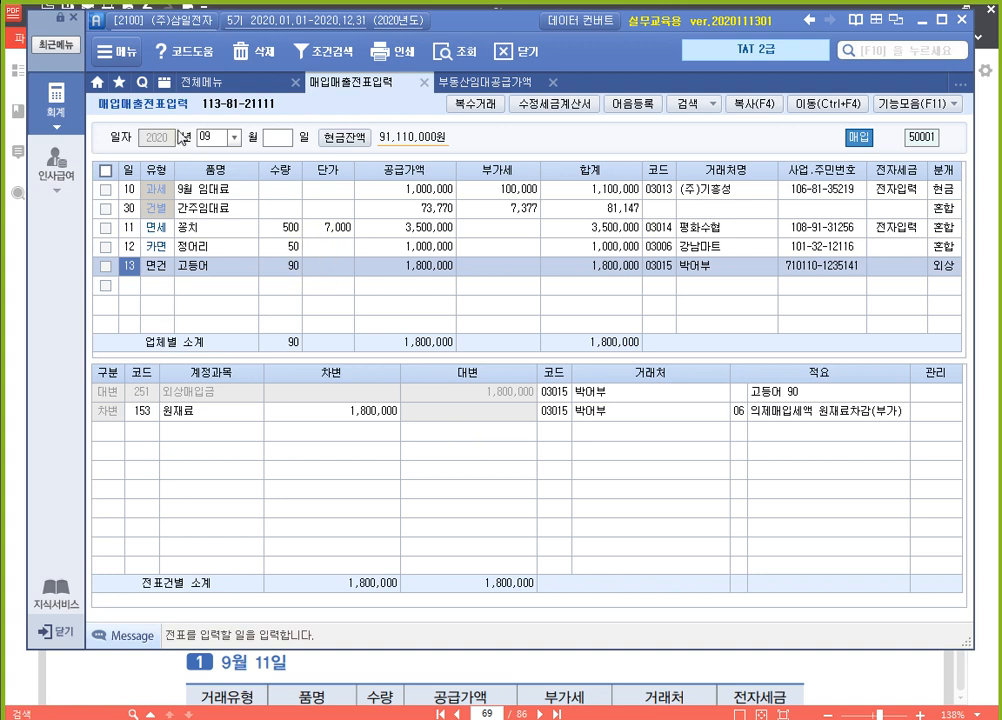
Open 의제매입세액공제신고서 and load the period from July to September 2020
left_click(188, 78)
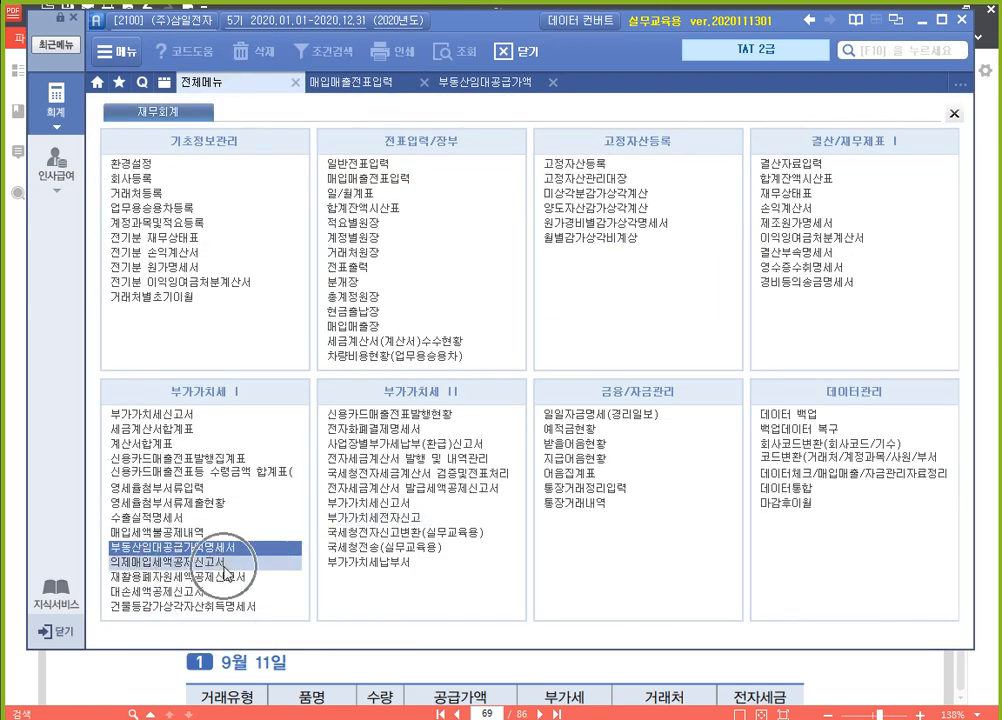
left_click(230, 565)
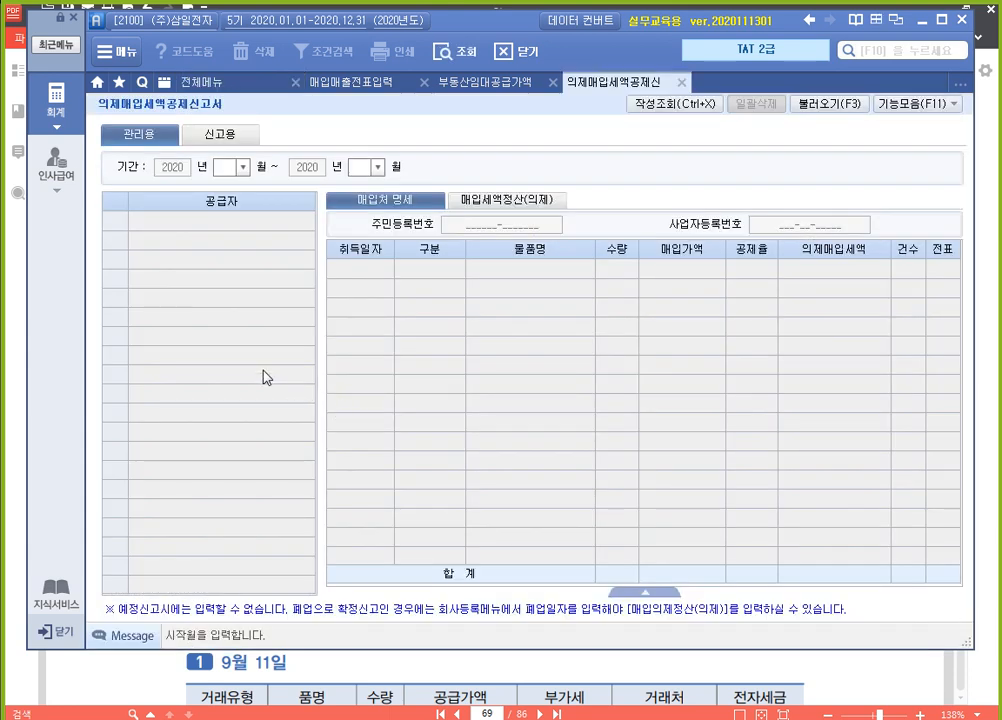
type("7")
key("Return")
type("9")
key("Return")
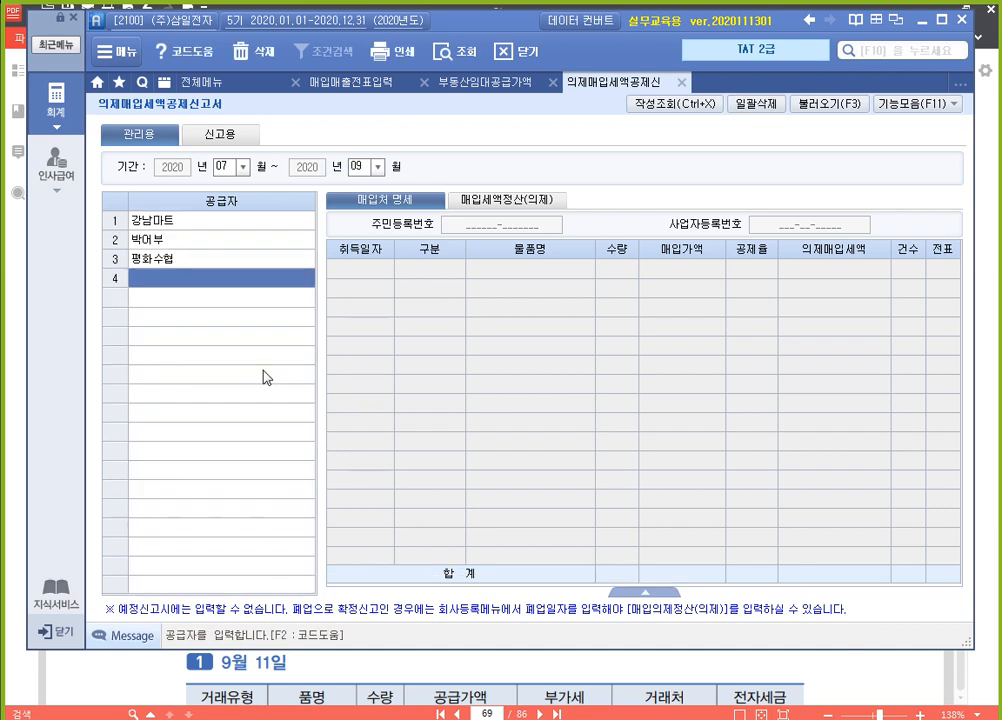
Review each supplier's 매입처 명세, checking the purchase data, the 공제율 choices and the bulk rate change option
key("Up")
key("Up")
key("Up")
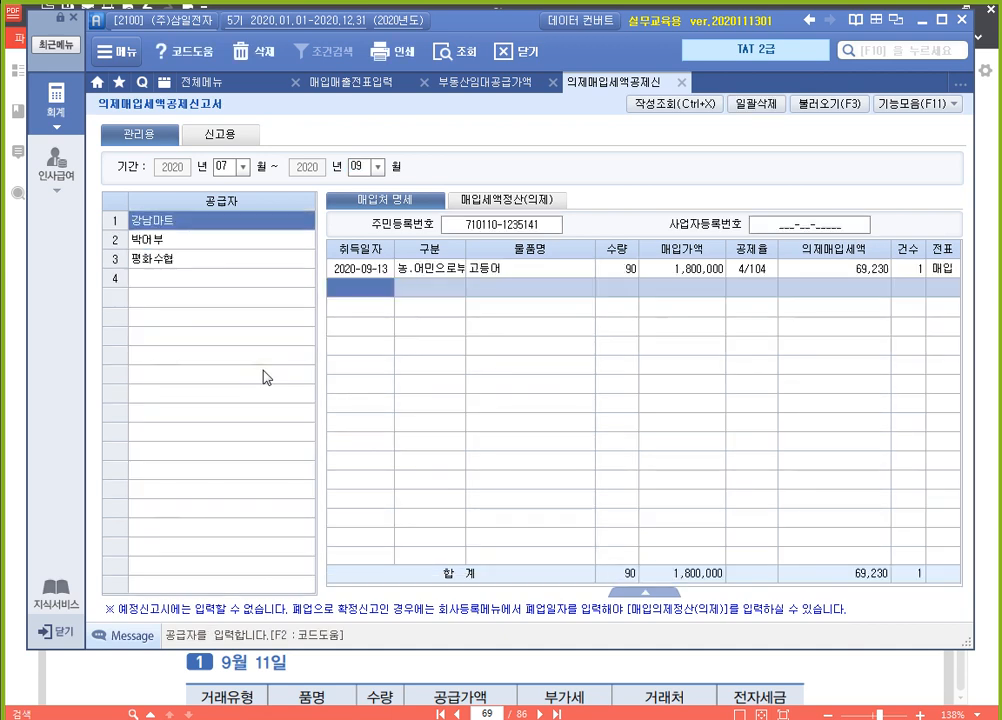
key("Down")
key("Down")
key("Up")
key("Up")
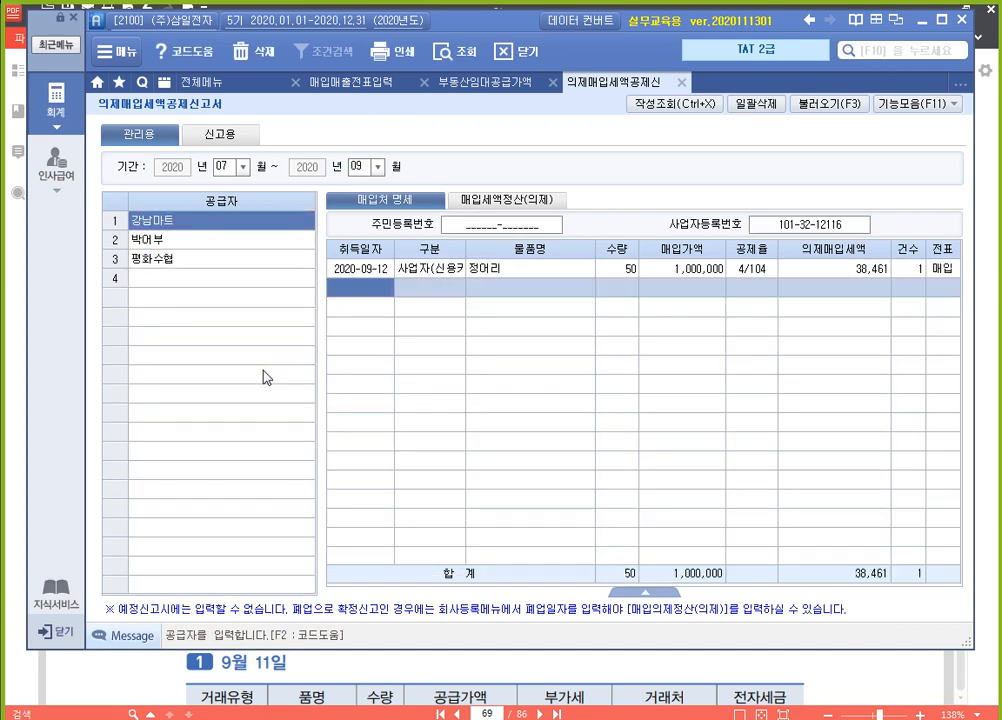
left_click(756, 271)
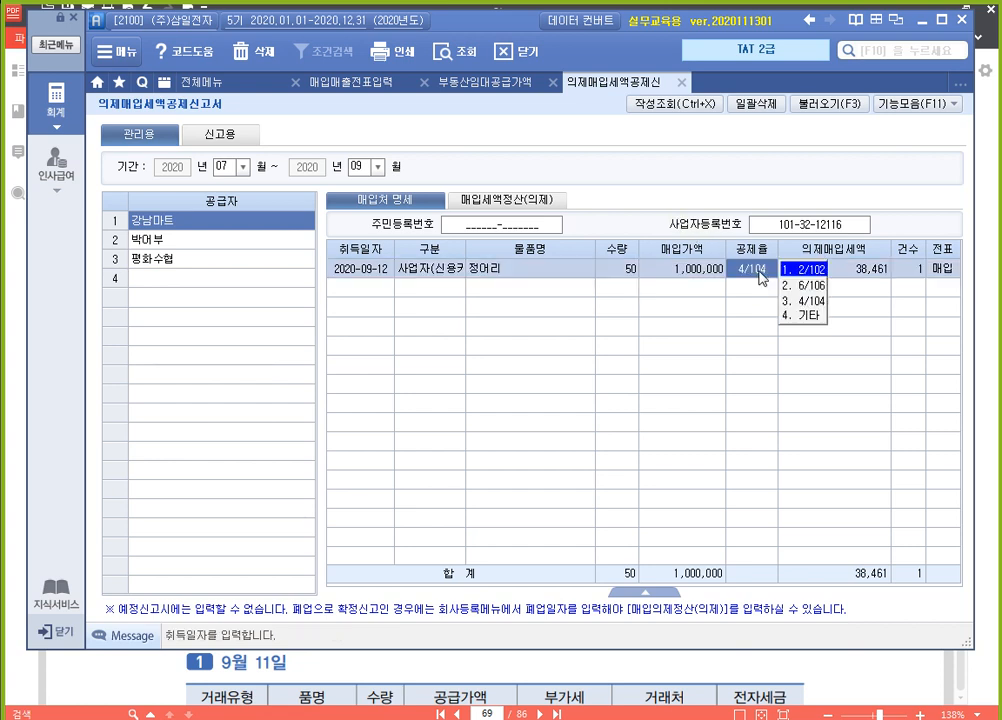
left_click(950, 104)
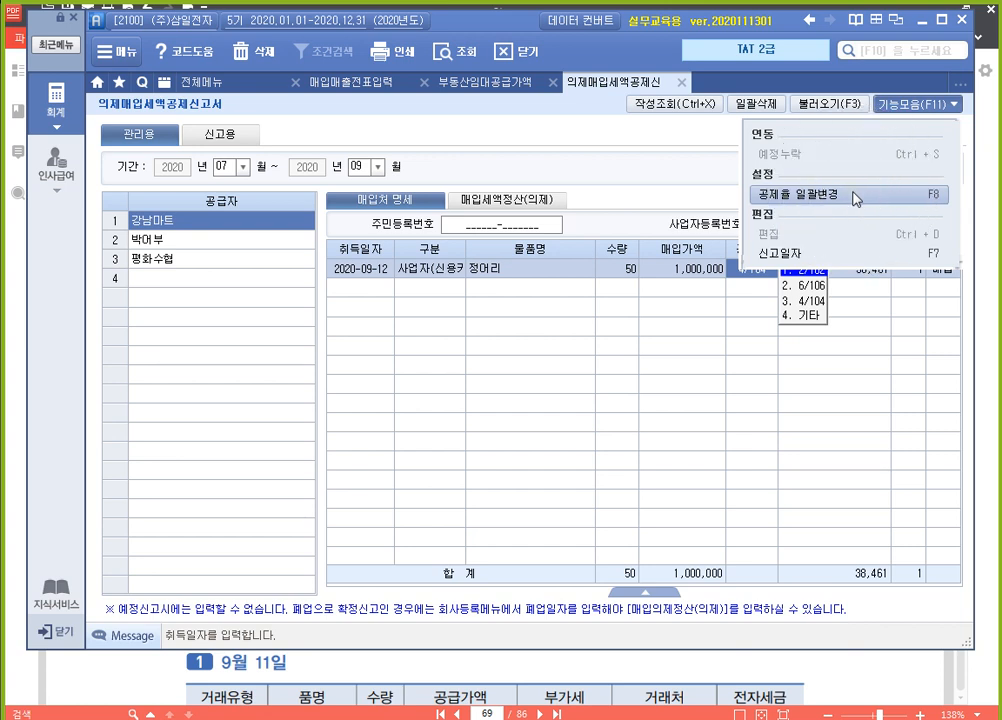
left_click(632, 177)
left_click(180, 260)
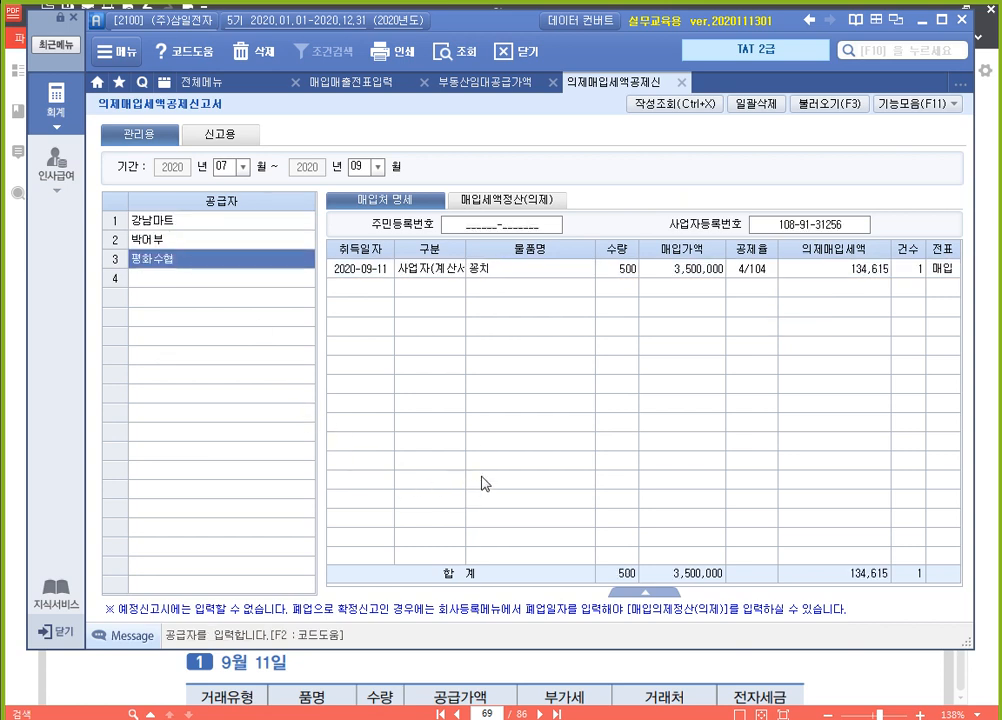
Check the total 의제매입세액 in the 매입세액정산(의제) section and close 의제매입세액공제신고서
left_click(526, 201)
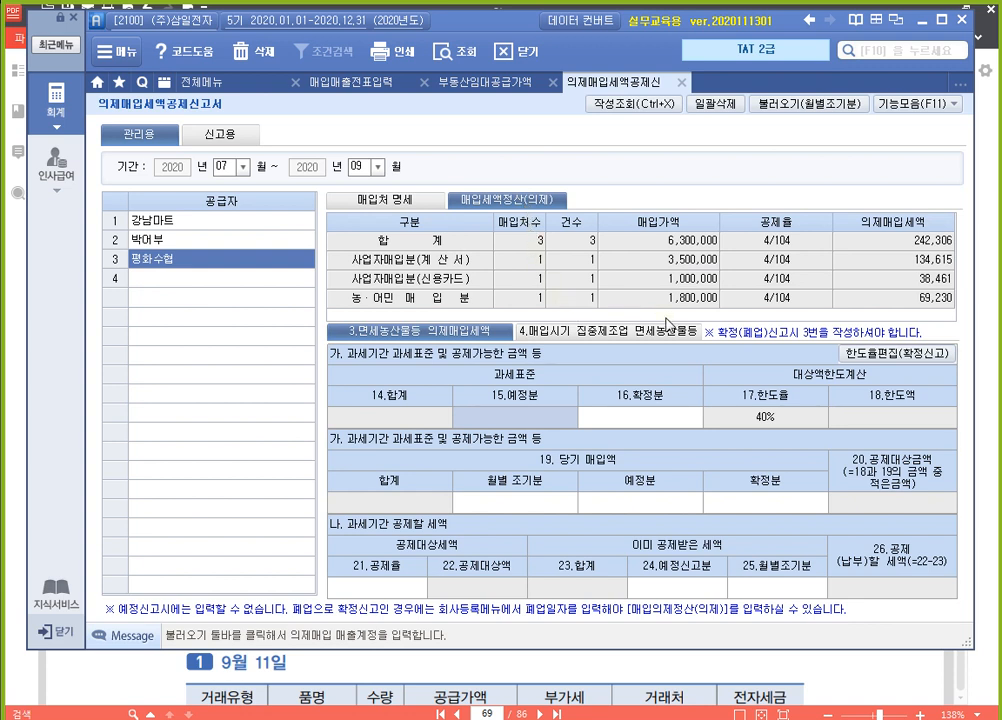
left_click(915, 243)
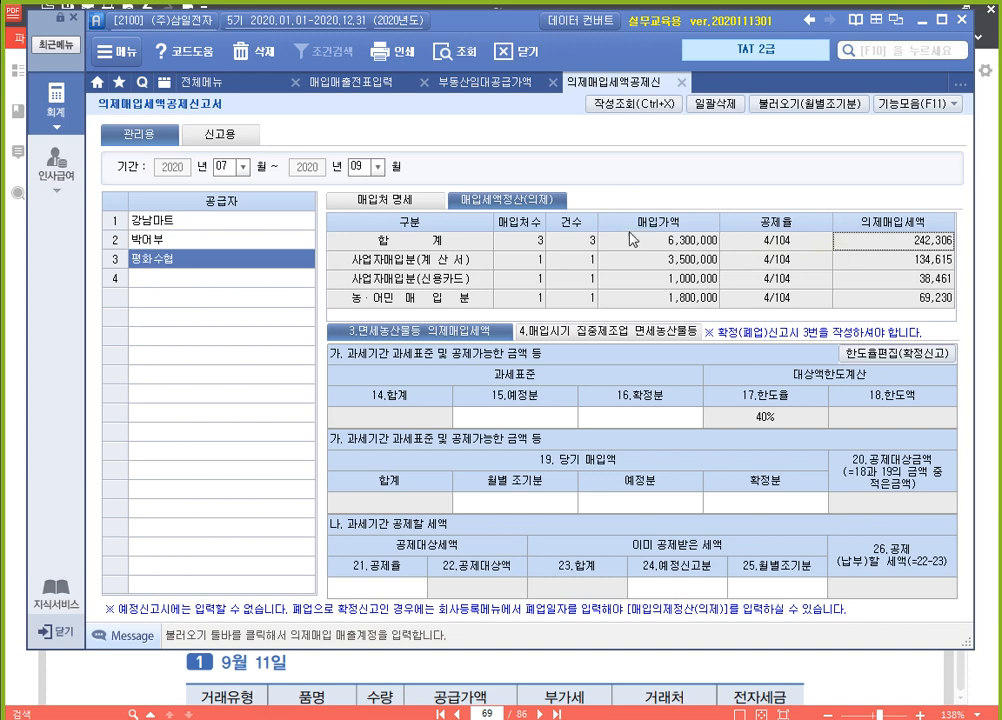
left_click(681, 83)
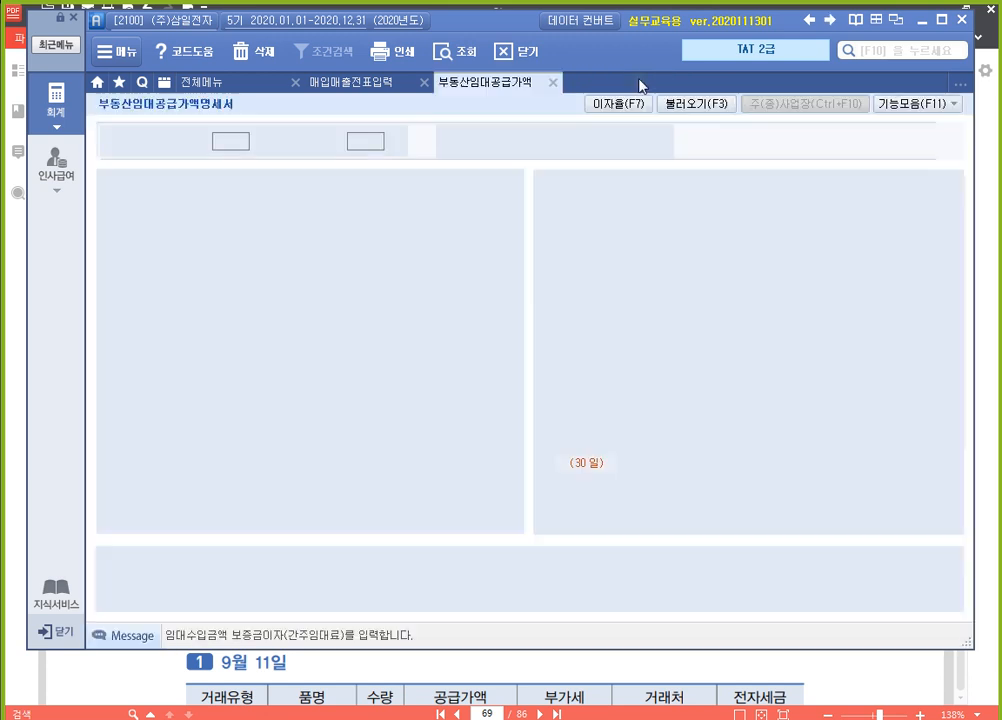
Open 부가가치세신고서 for July 1 to September 30, 2020 as 정기신고 without loading the saved content
left_click(178, 80)
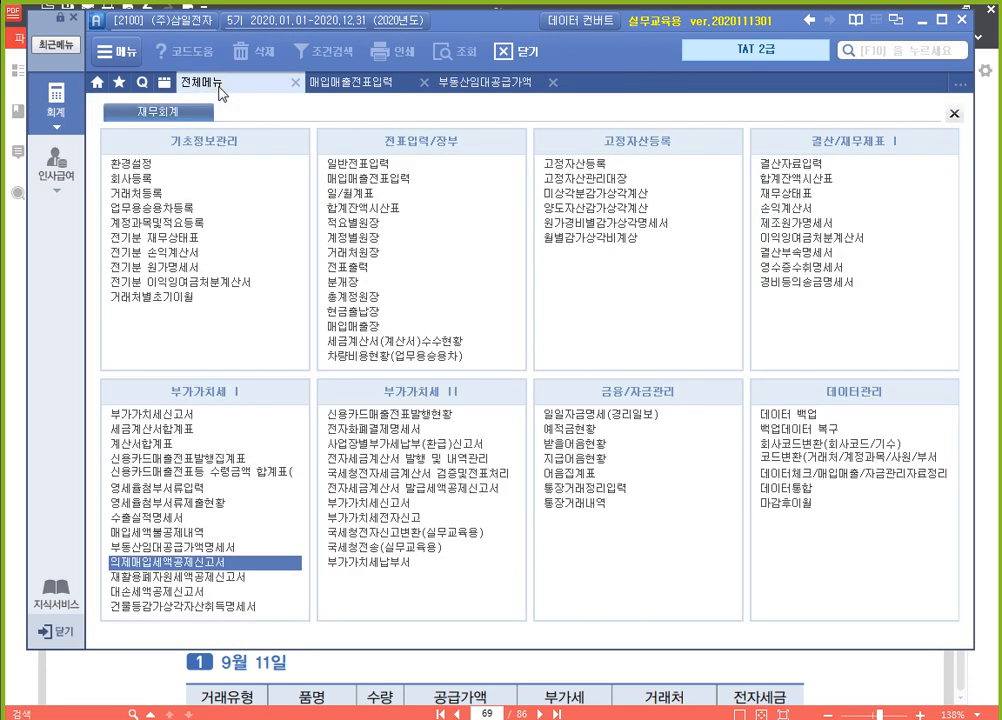
left_click(234, 416)
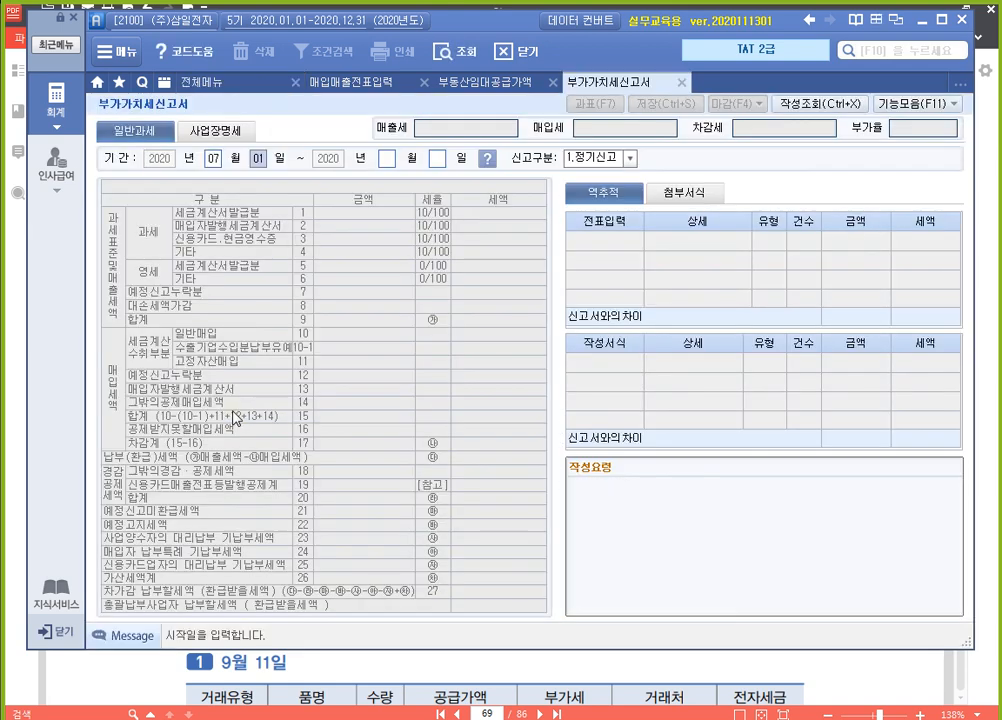
type("09")
key("Return")
type("30")
key("Return")
key("Return")
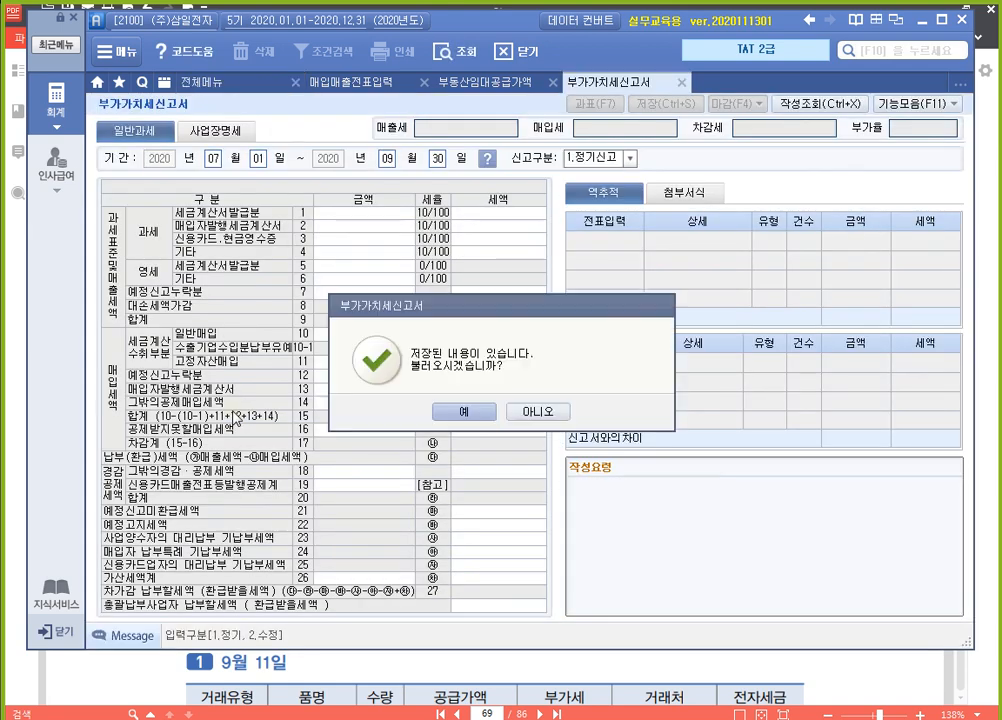
key("Right")
key("Return")
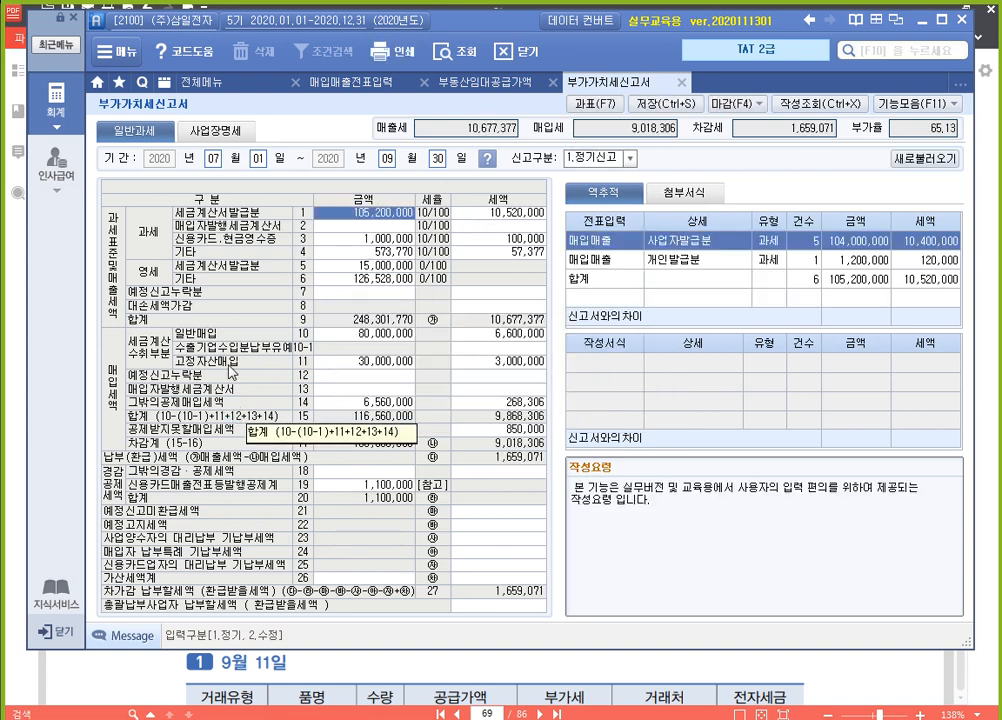
Examine the 의제매입세액 amount on line 43 of the 그밖의공제매입세액명세 behind line 14, and close the detail
left_click(399, 405)
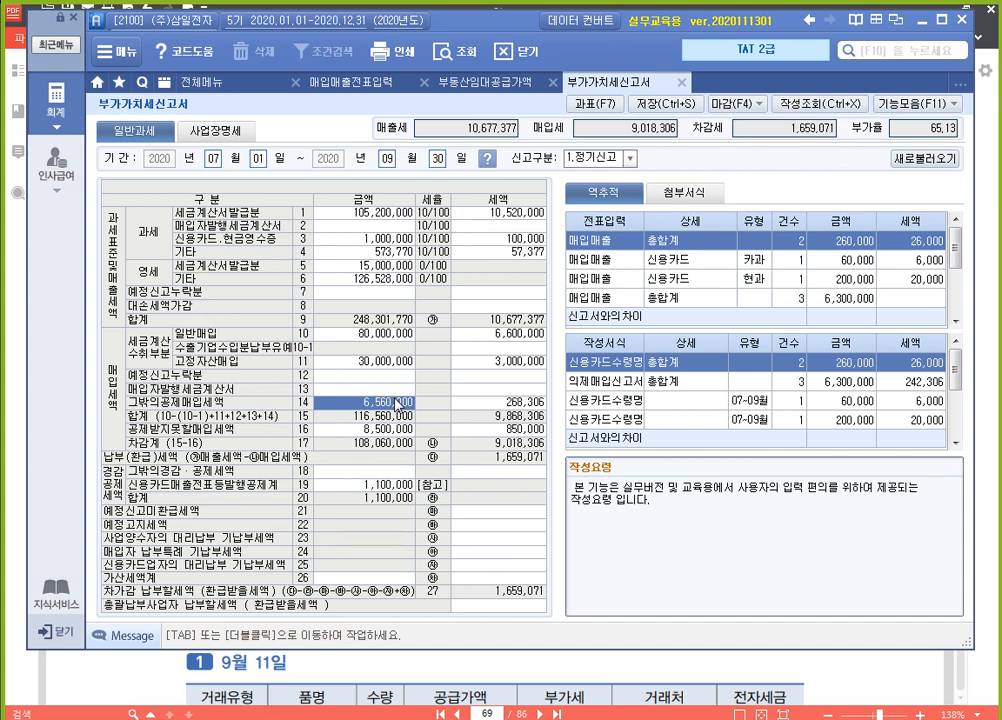
key("ctrl")
double_click(386, 408)
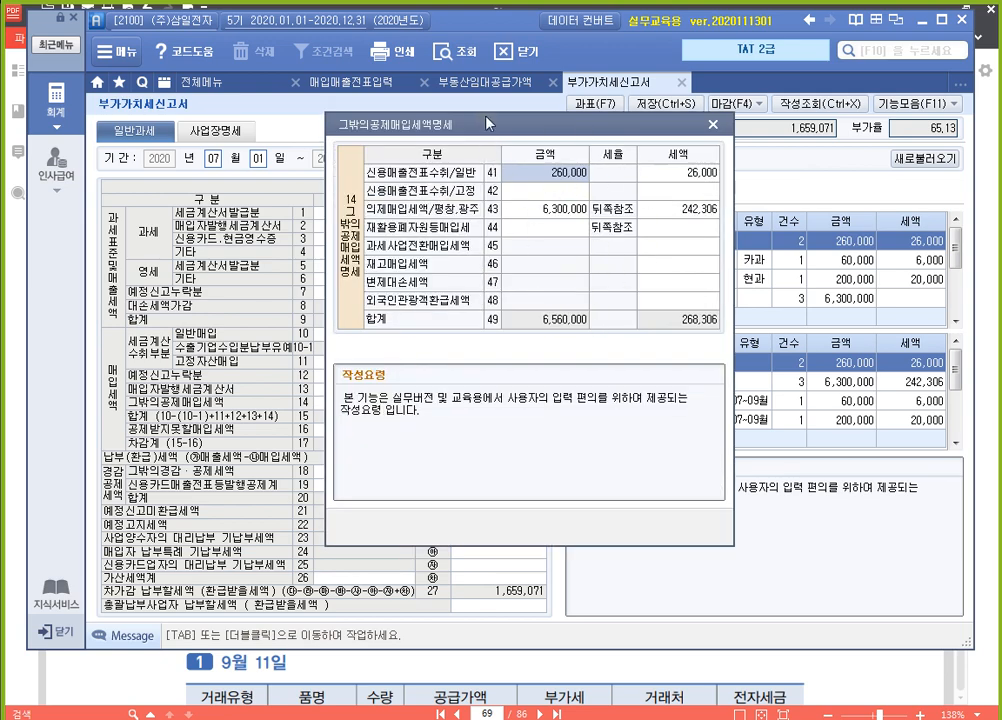
left_click_drag(489, 125, 457, 86)
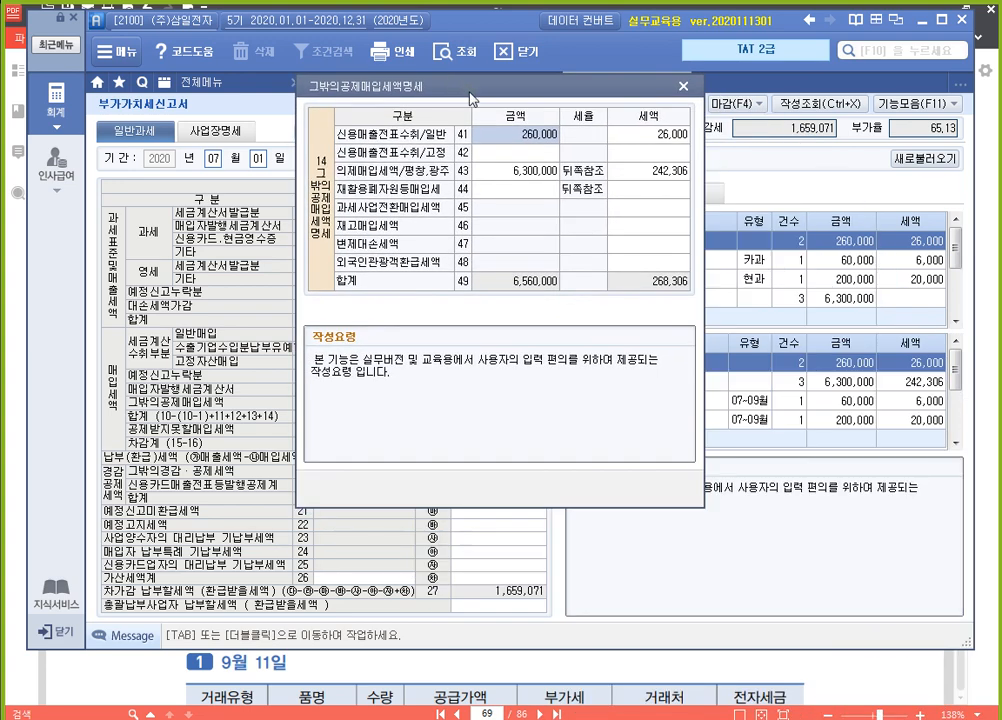
left_click(675, 172)
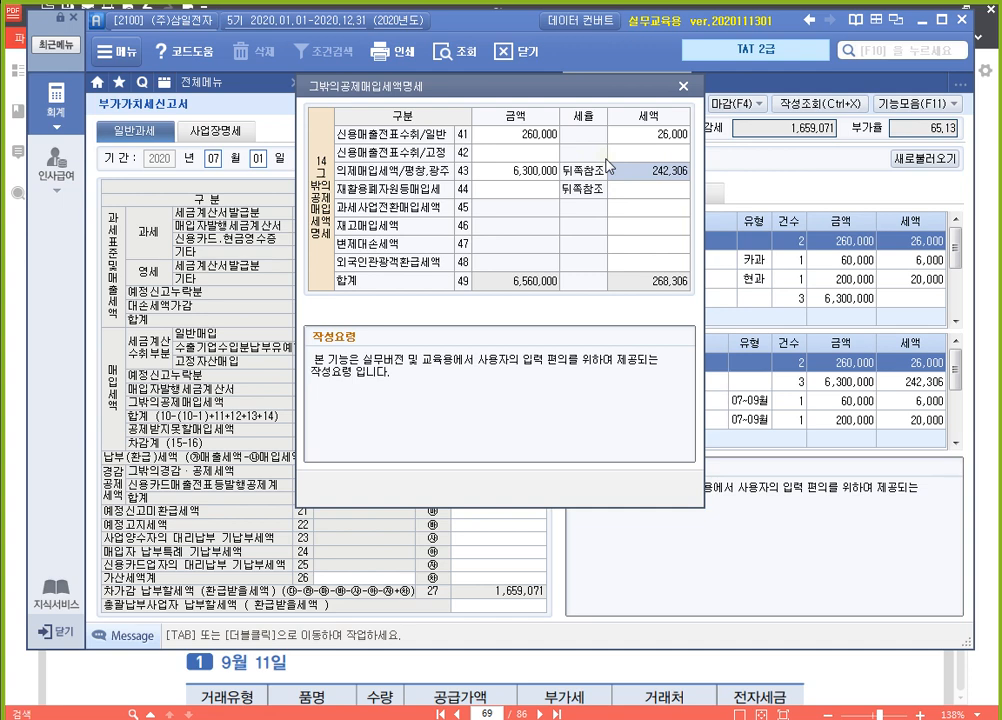
left_click(684, 88)
Open 일반전표입력 and bring up the vouchers for September 30
left_click(196, 82)
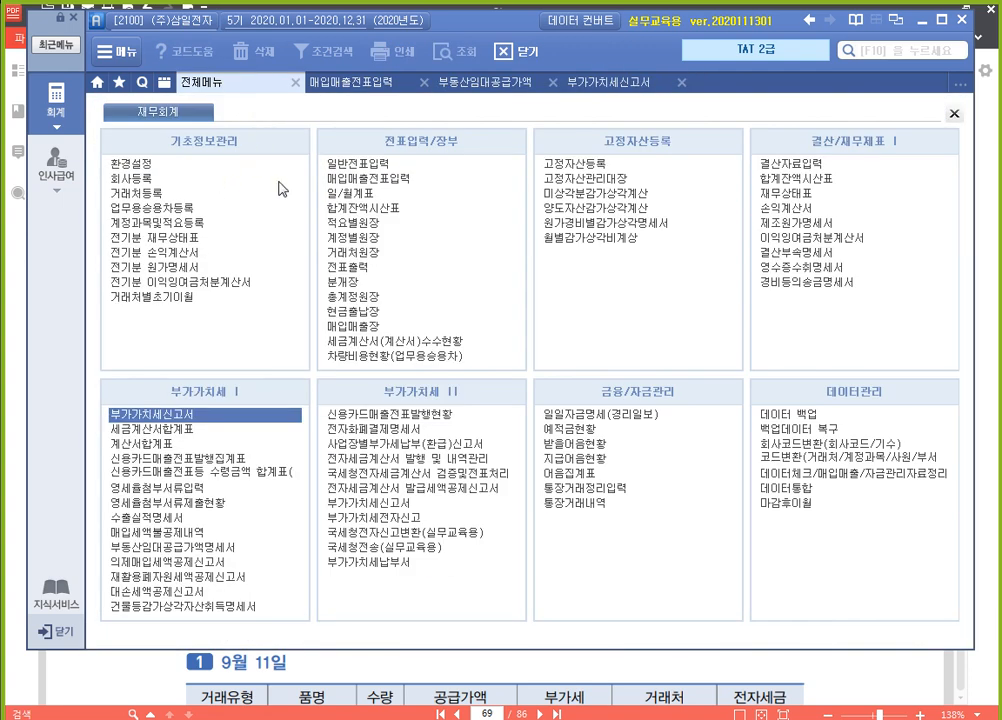
left_click(358, 162)
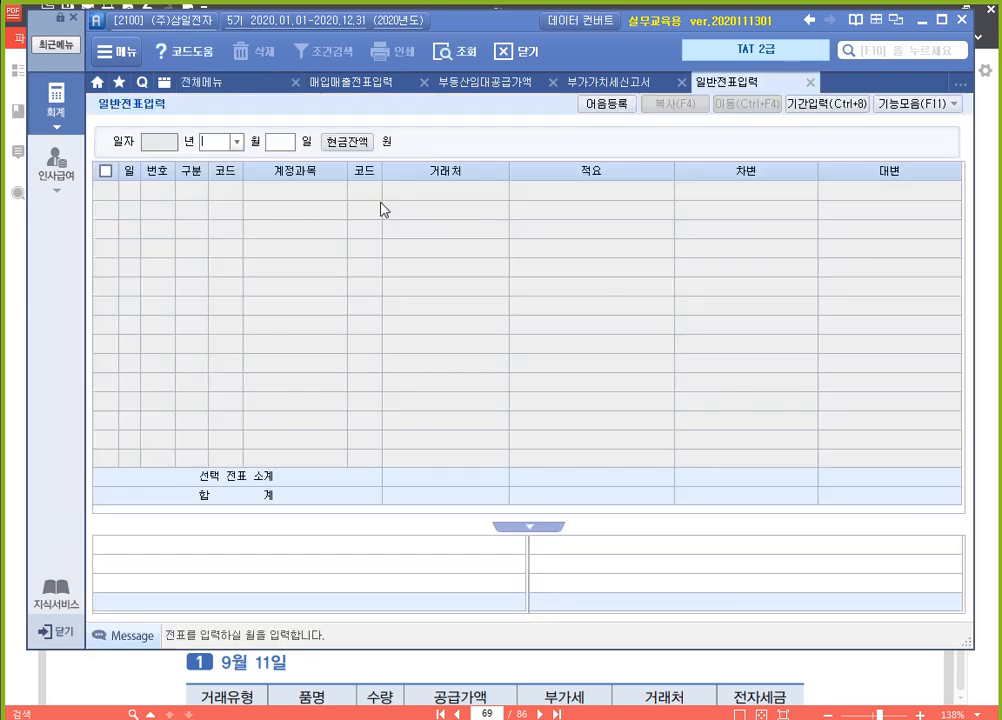
type("09")
key("Return")
type("30")
key("Return")
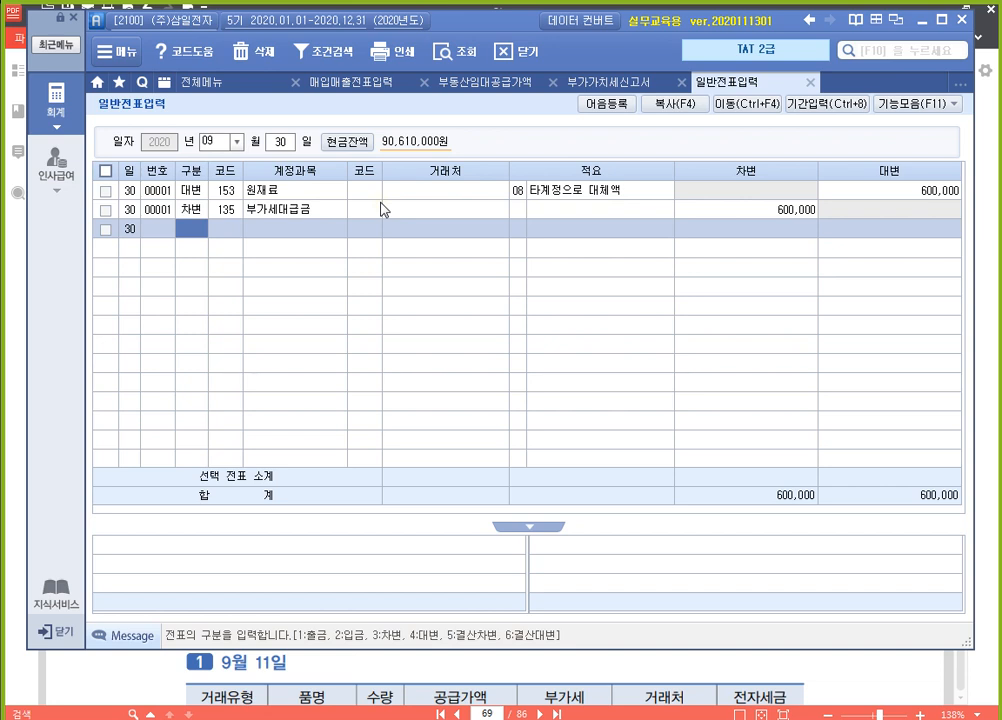
Add a September 30 debit line for account 135 부가세대급금 with an amount of 242,306
type("3")
key("Return")
type("135")
key("Return")
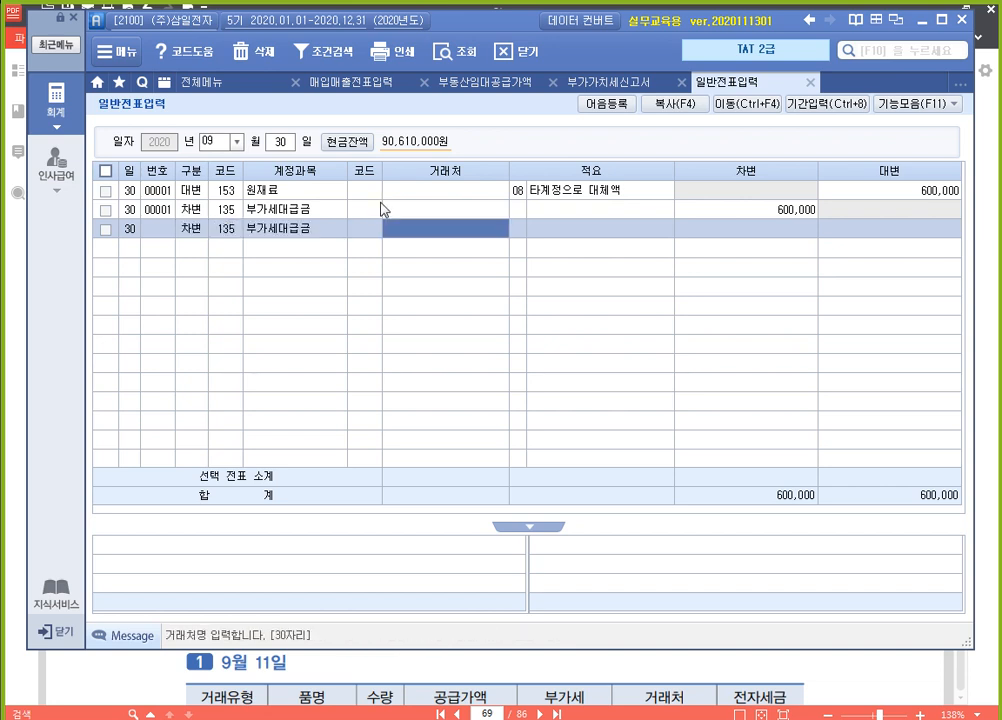
key("Return")
key("Return")
type("242306")
Balance the voucher with a credit line for account 153 원재료, using 적요 8 타계정으로 대체액 and an amount of 242,306
key("Return")
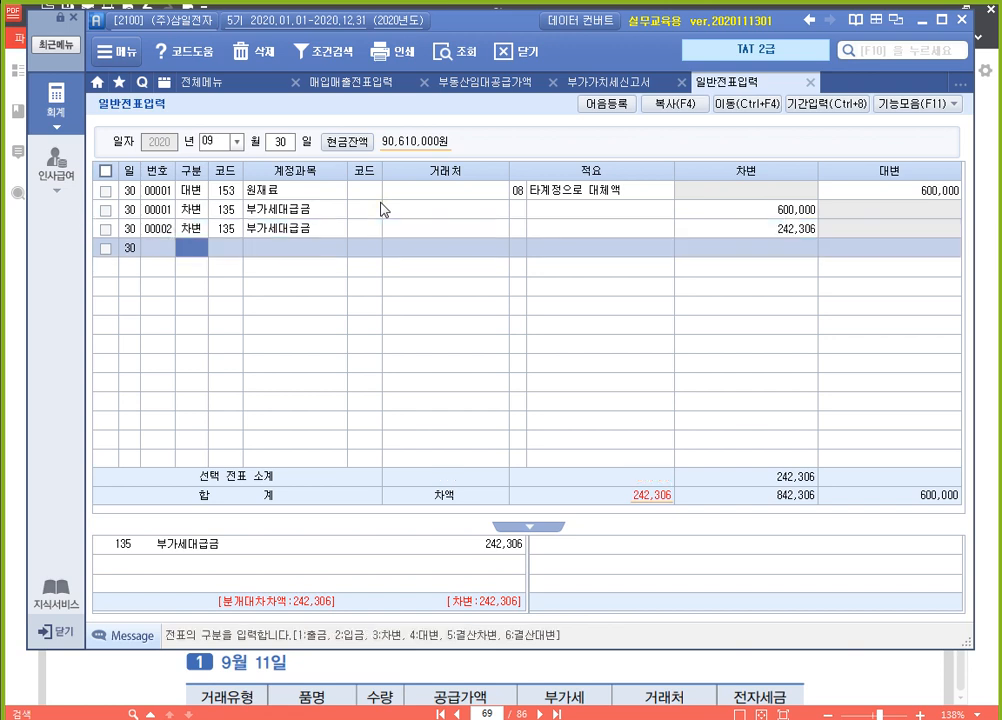
type("4")
key("Return")
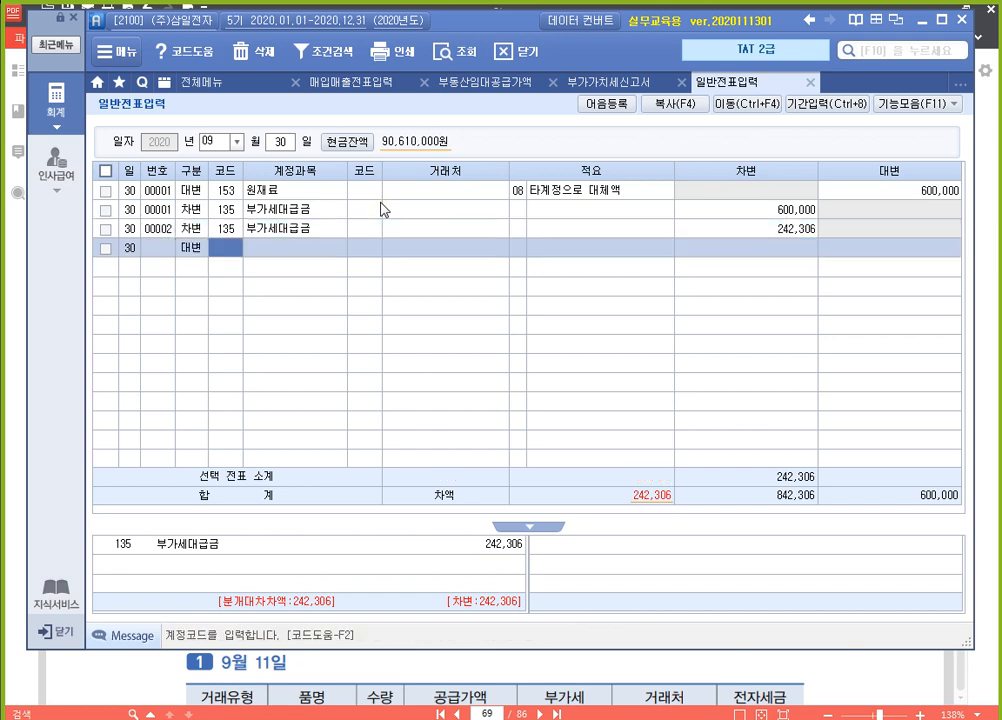
type("153")
key("Return")
key("Return")
key("Return")
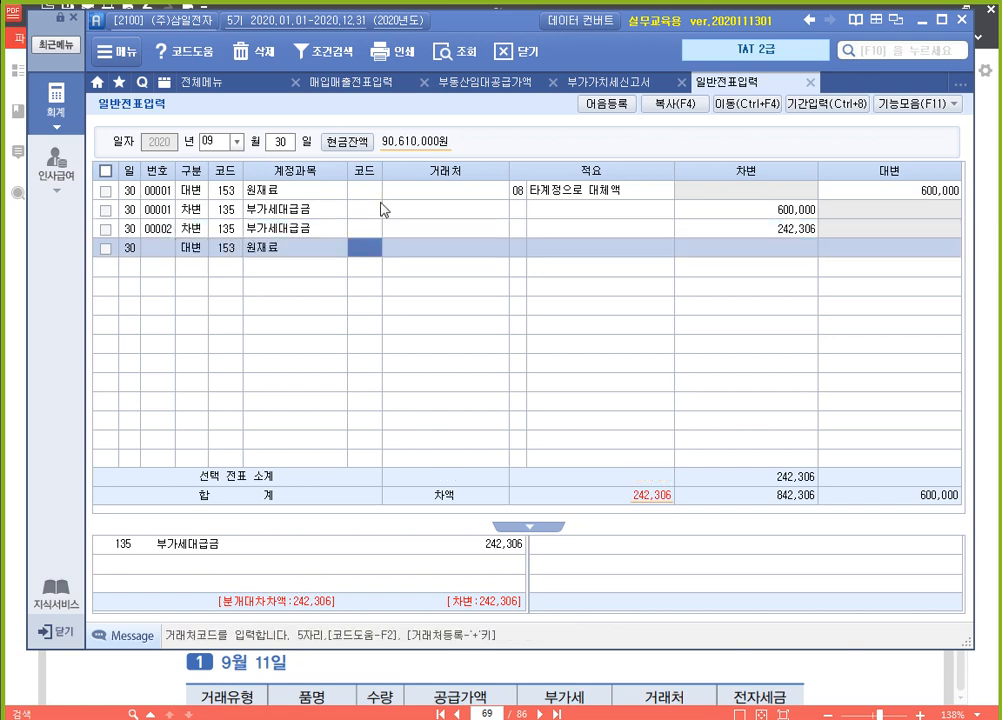
type("8")
key("Return")
type("242306")
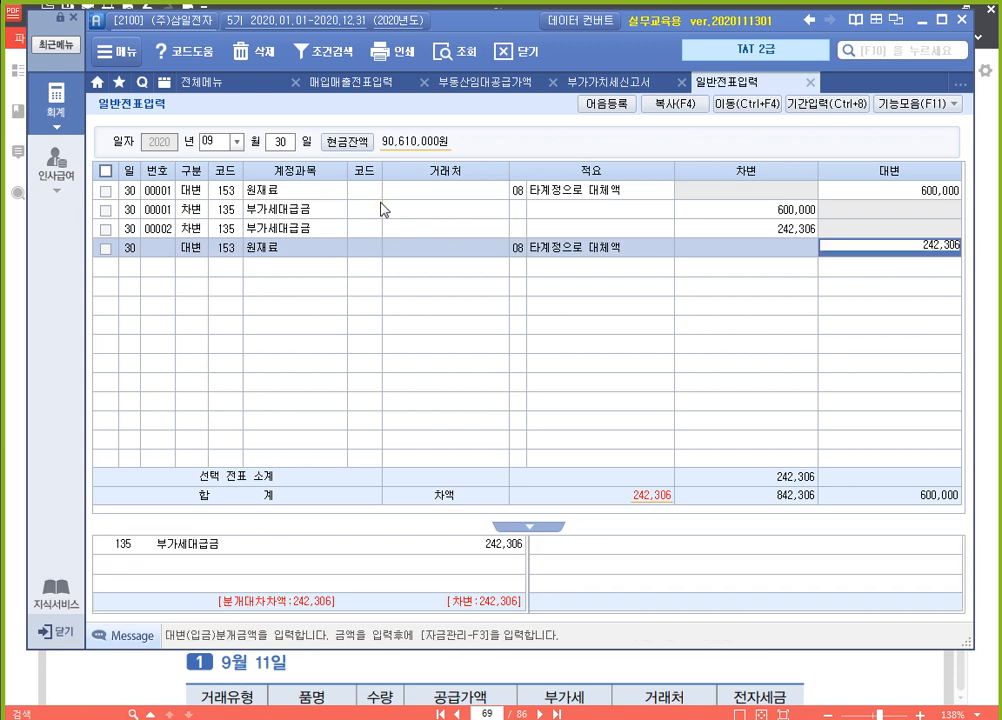
key("Return")
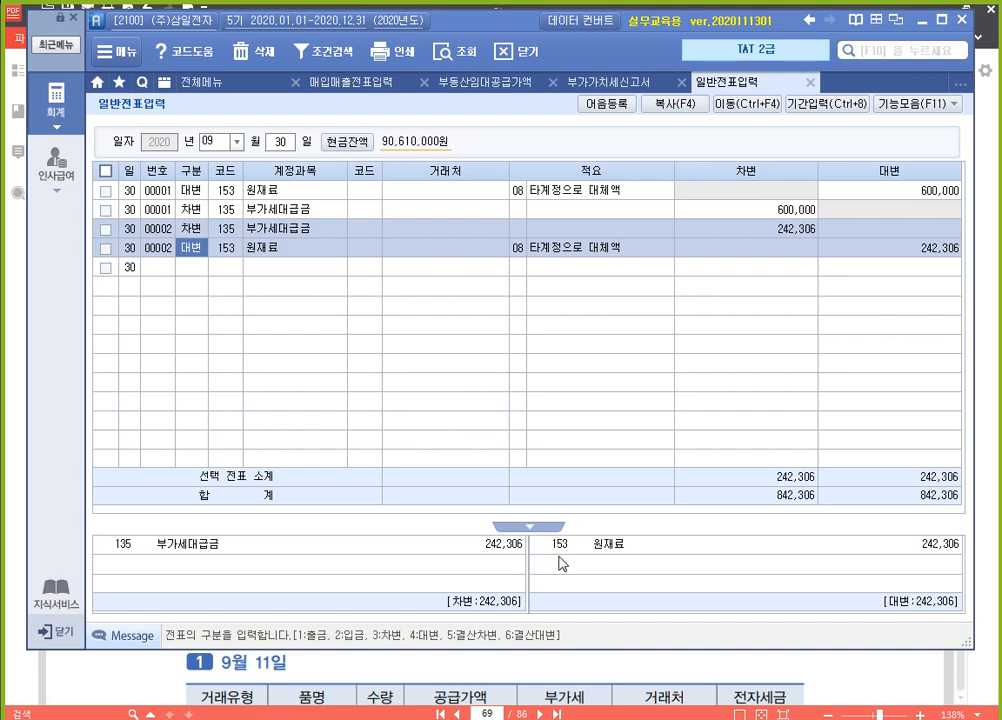
Switch to the 알PDF textbook and review the 주의 note under 의제매입 공제대상세액 회계처리, temporarily marking it with a red box
left_click(683, 672)
scroll(622, 465, "down", 10)
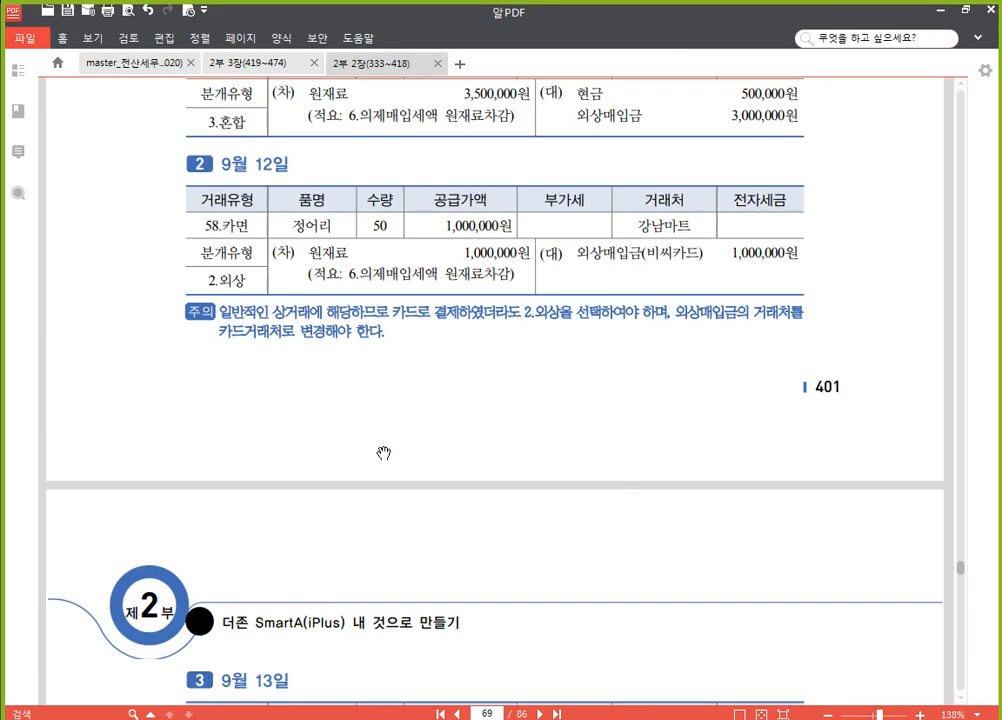
scroll(413, 459, "down", 8)
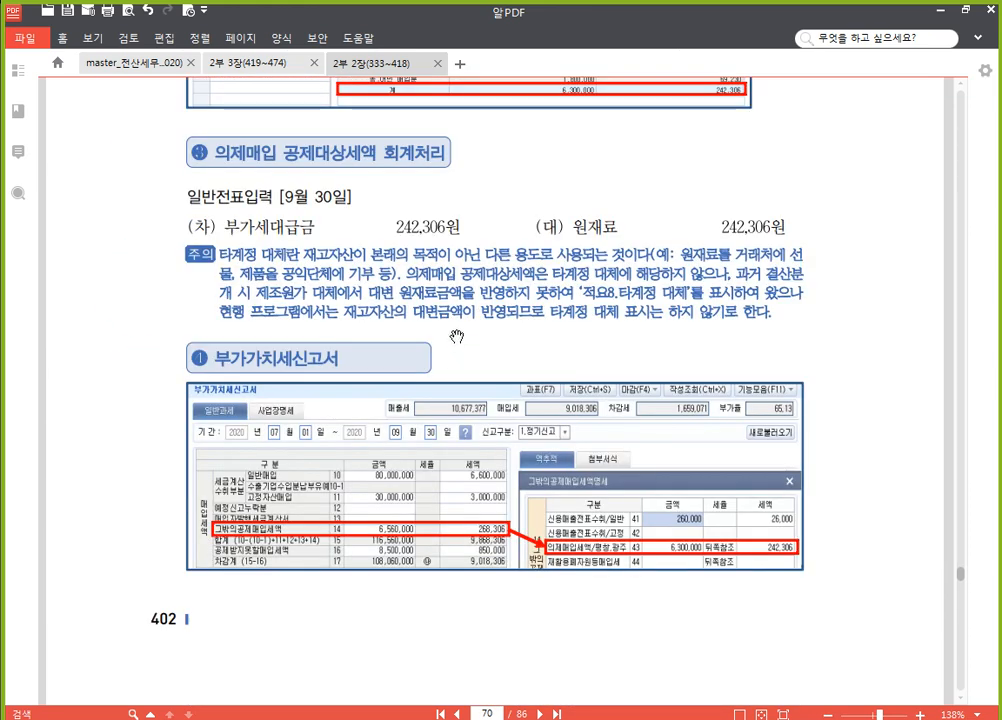
key("F2")
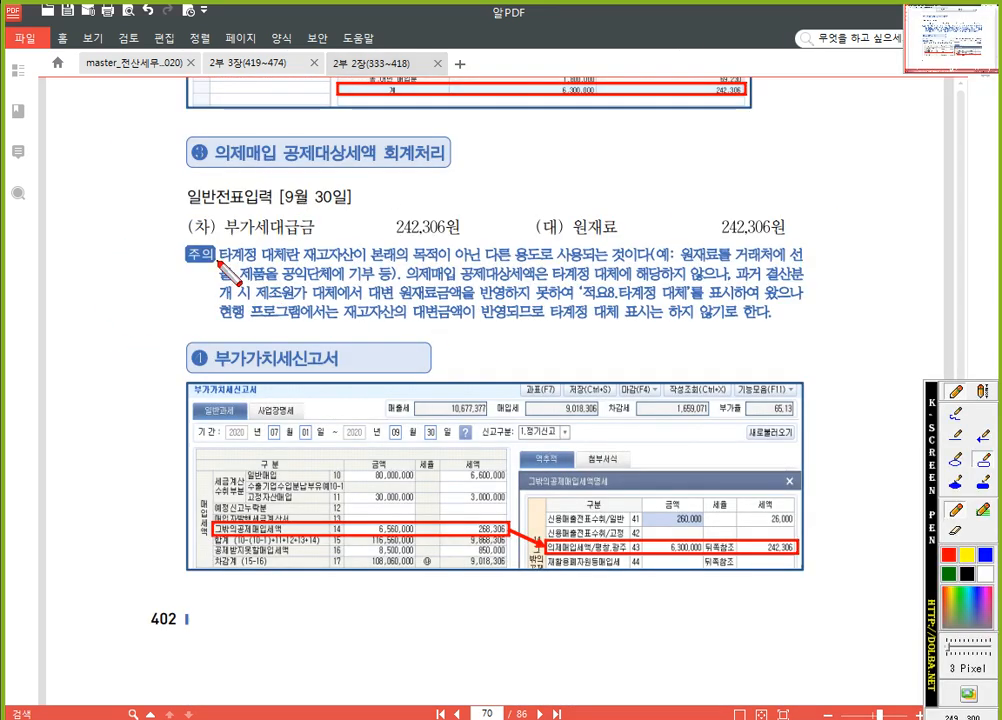
mouse_move(162, 236)
left_mouse_down()
mouse_move(333, 238)
mouse_move(845, 333)
left_mouse_up()
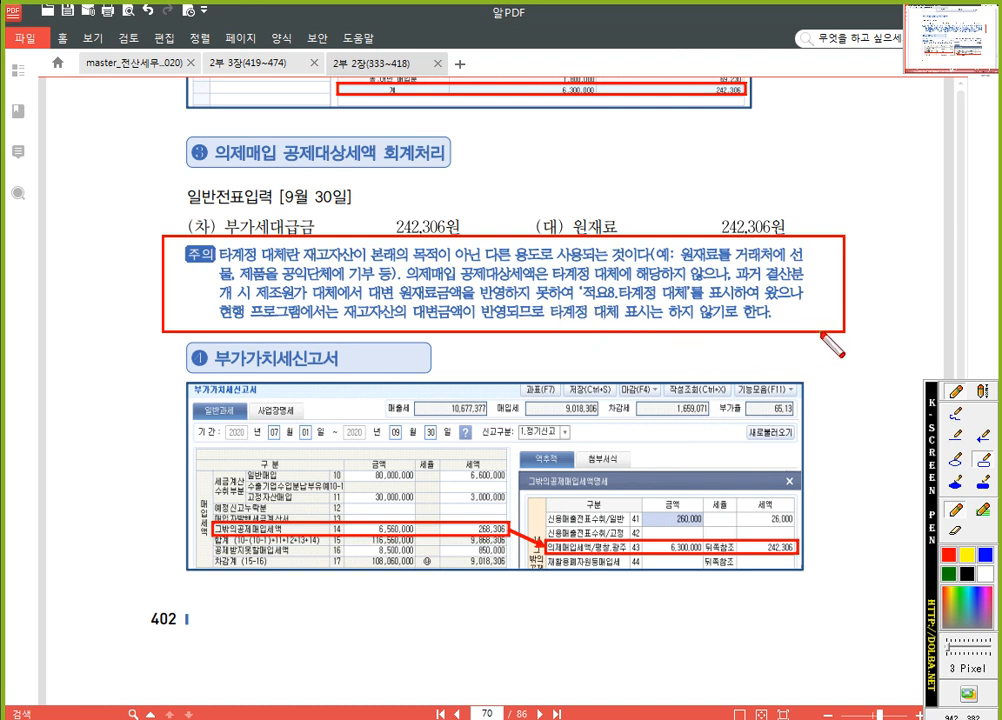
key("Escape")
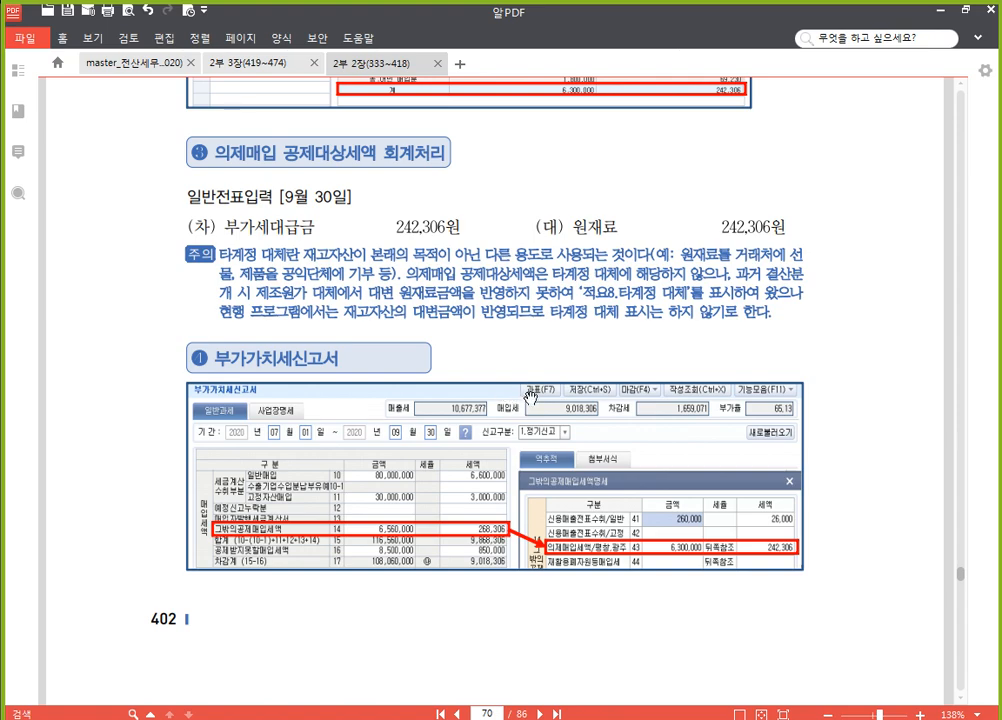
Review the textbook's 의제매입 solution, the 재활용폐자원세액공제 rules and exercise, and the September 16 폐지 receipt
scroll(530, 398, "up", 12)
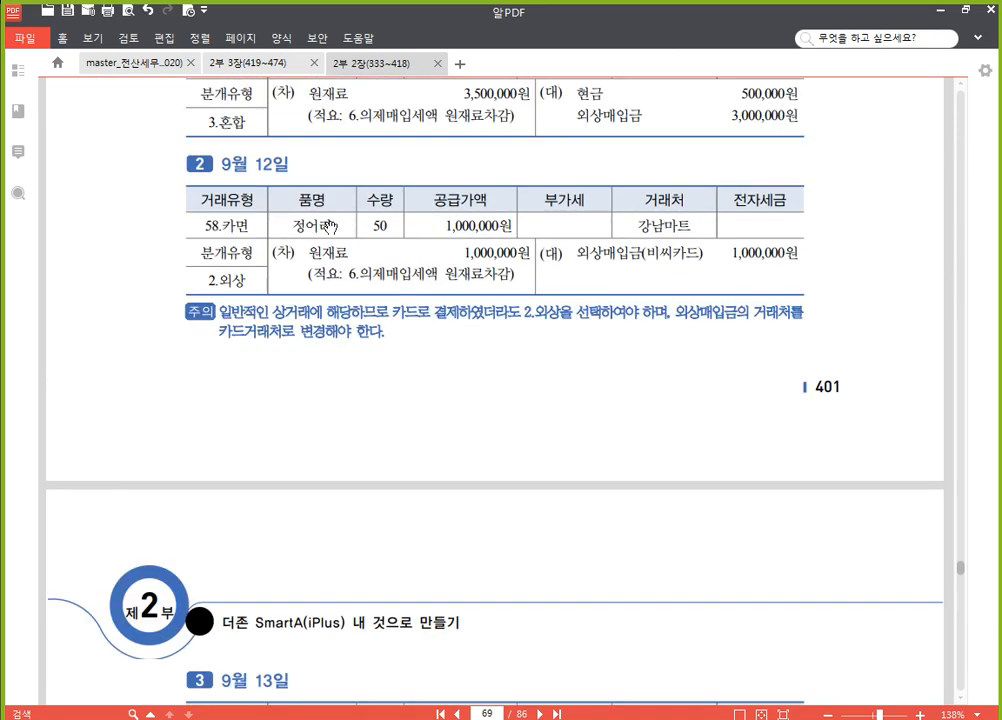
scroll(362, 297, "down", 6)
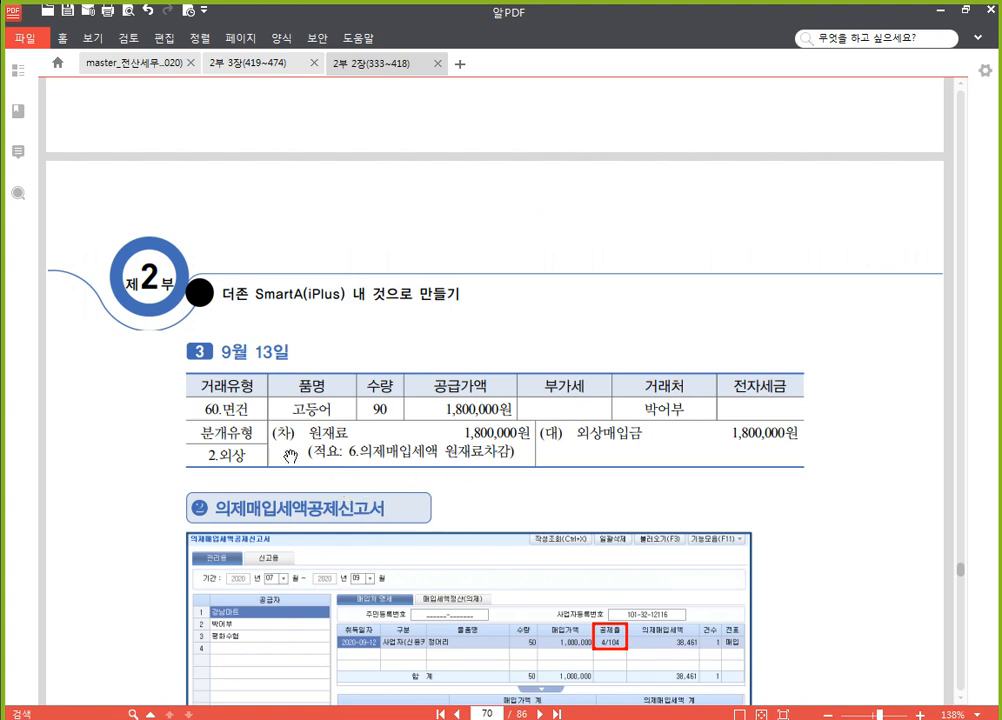
scroll(598, 470, "down", 4)
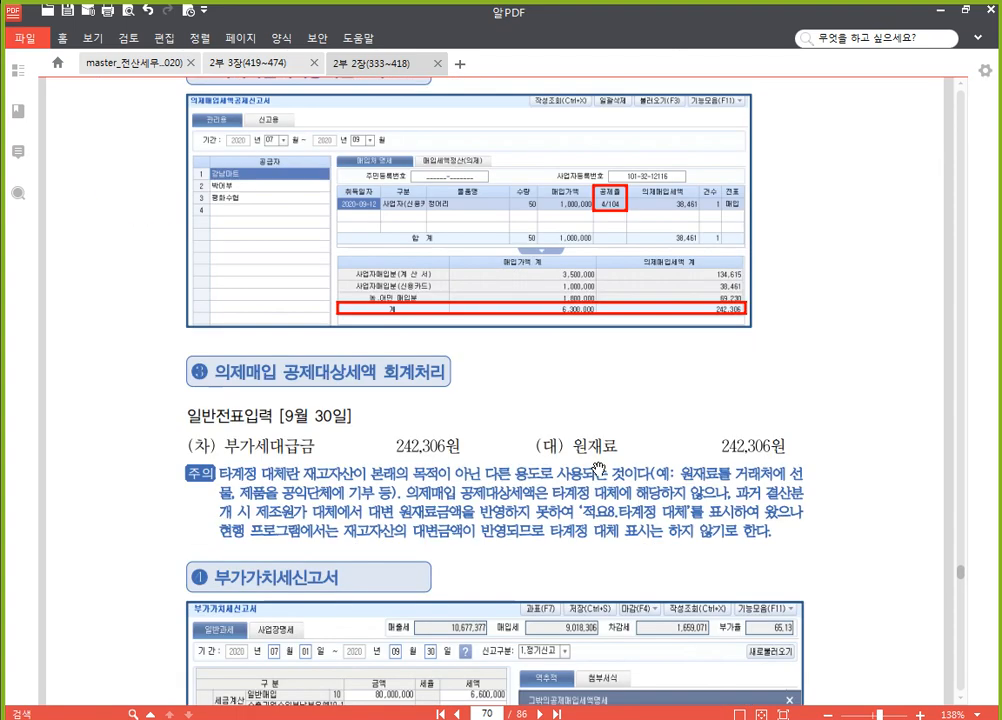
scroll(598, 470, "down", 12)
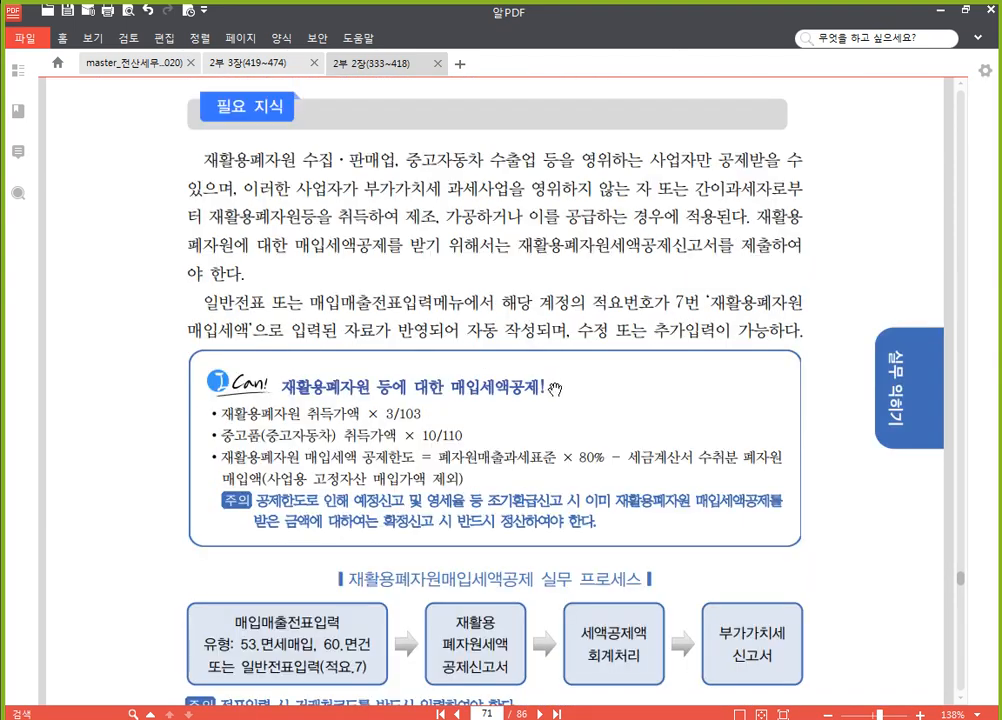
scroll(556, 389, "down", 4)
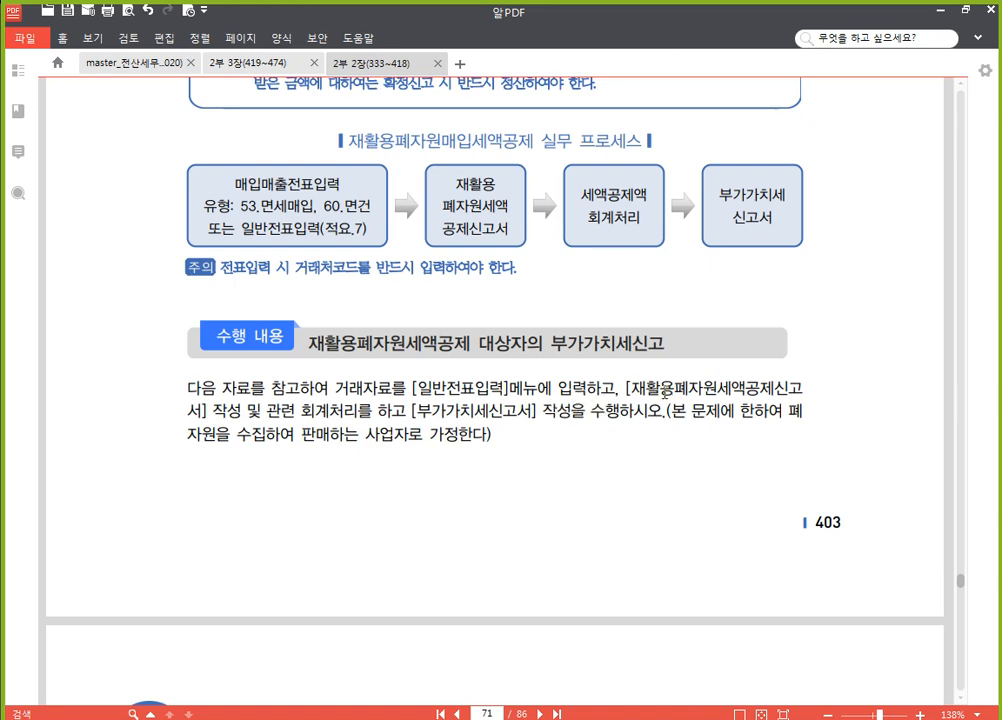
scroll(660, 390, "down", 5)
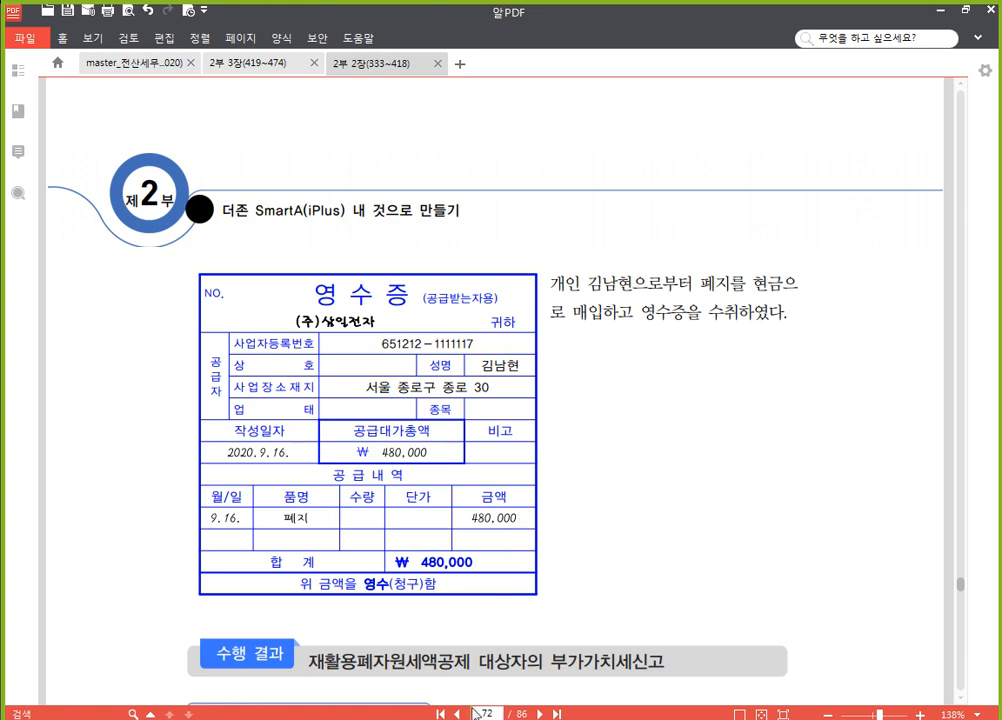
Return to SmartA and start a new 매입매출전표입력 entry for September 16 with type 60 면건
key("alt+Tab")
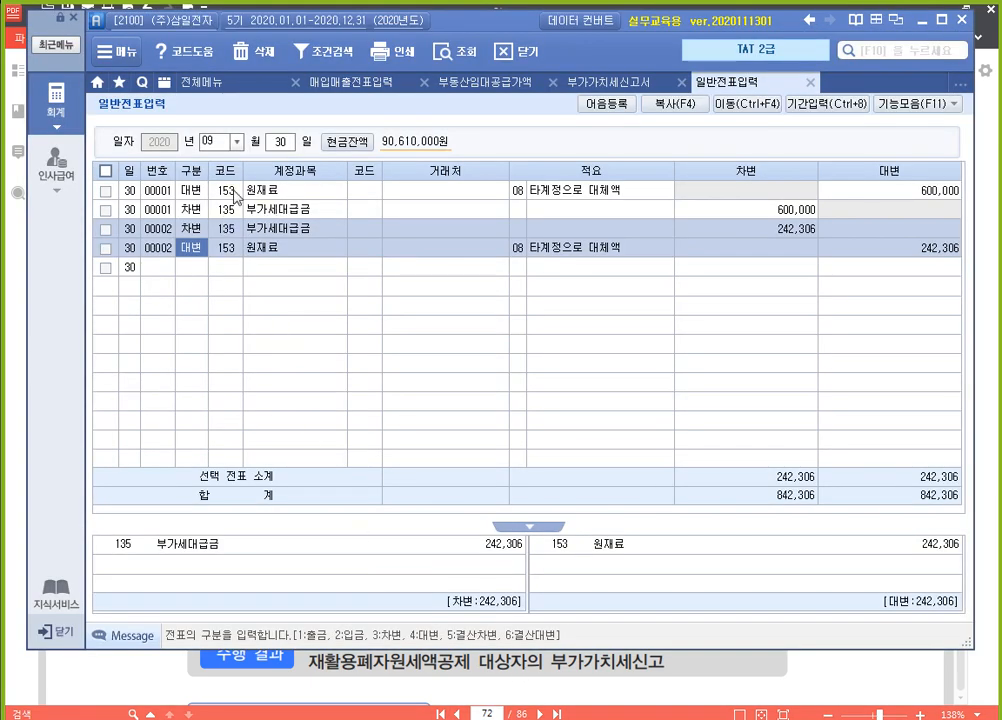
left_click(268, 84)
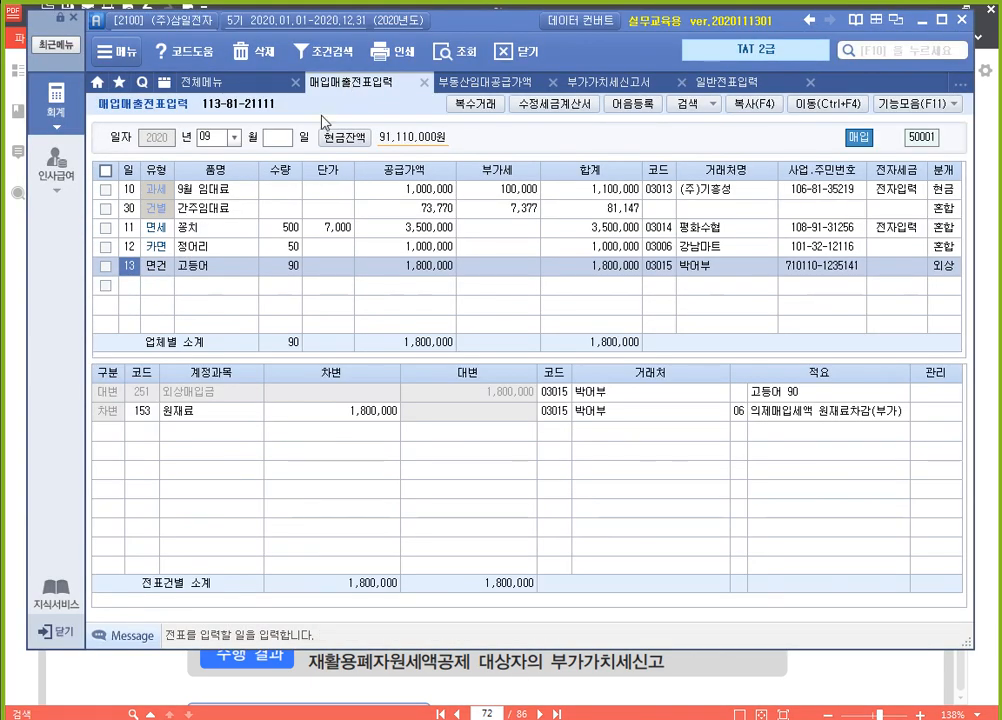
left_click(131, 286)
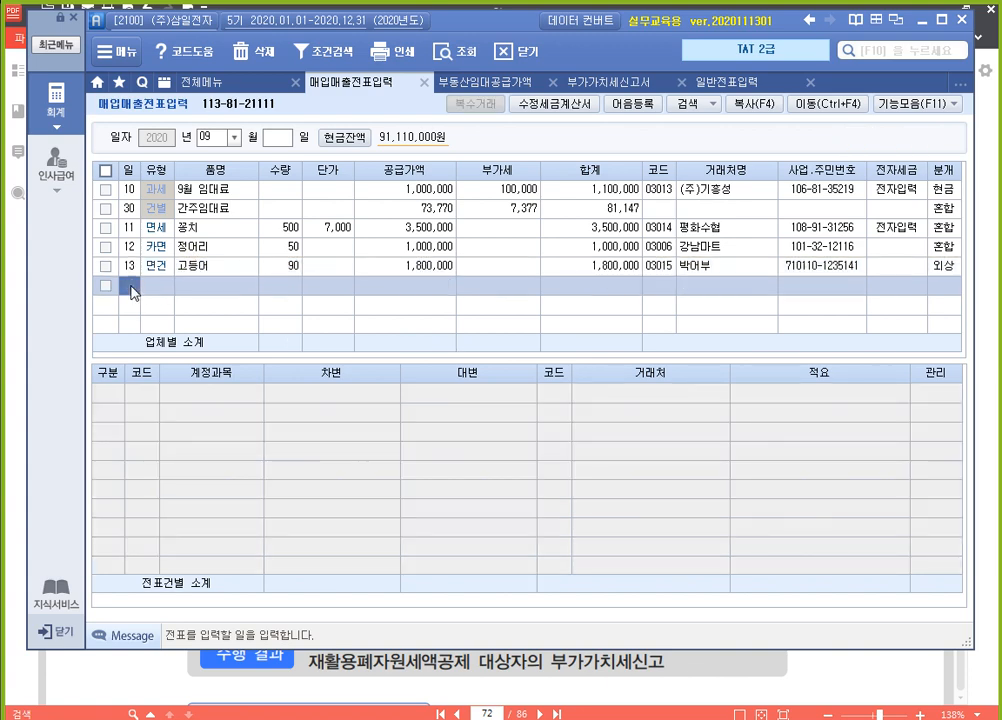
type("16")
key("Return")
type("60")
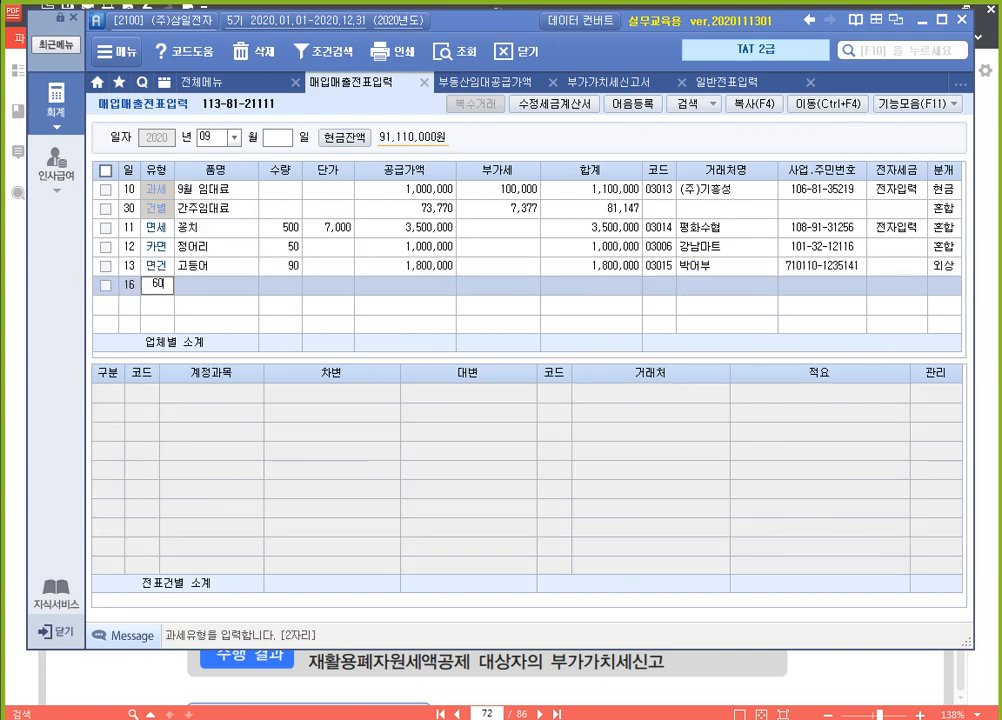
key("Return")
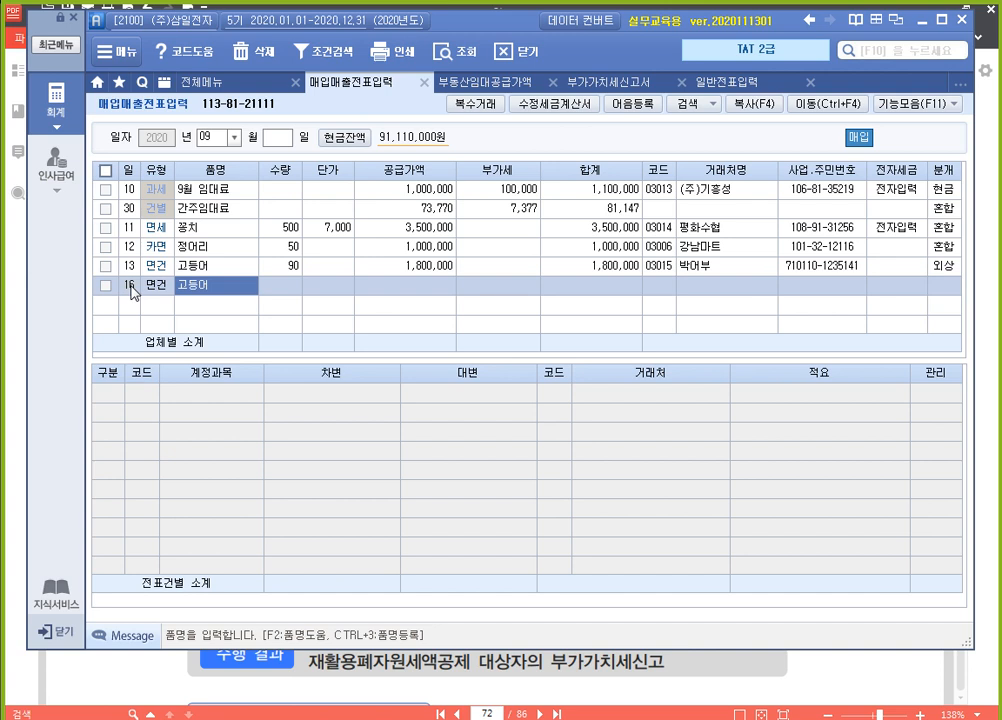
Enter 폐지 as the item of the September 16 entry and 480,000 as its 공급가액, leaving quantity and unit price blank
type("ㅍ")
type("지")
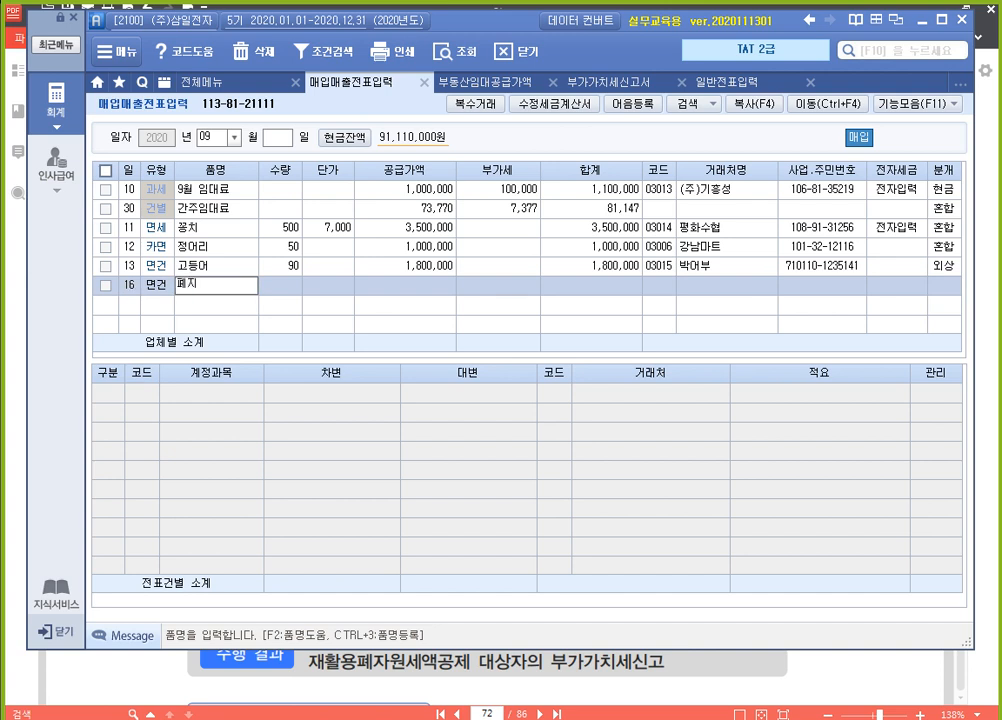
key("Return")
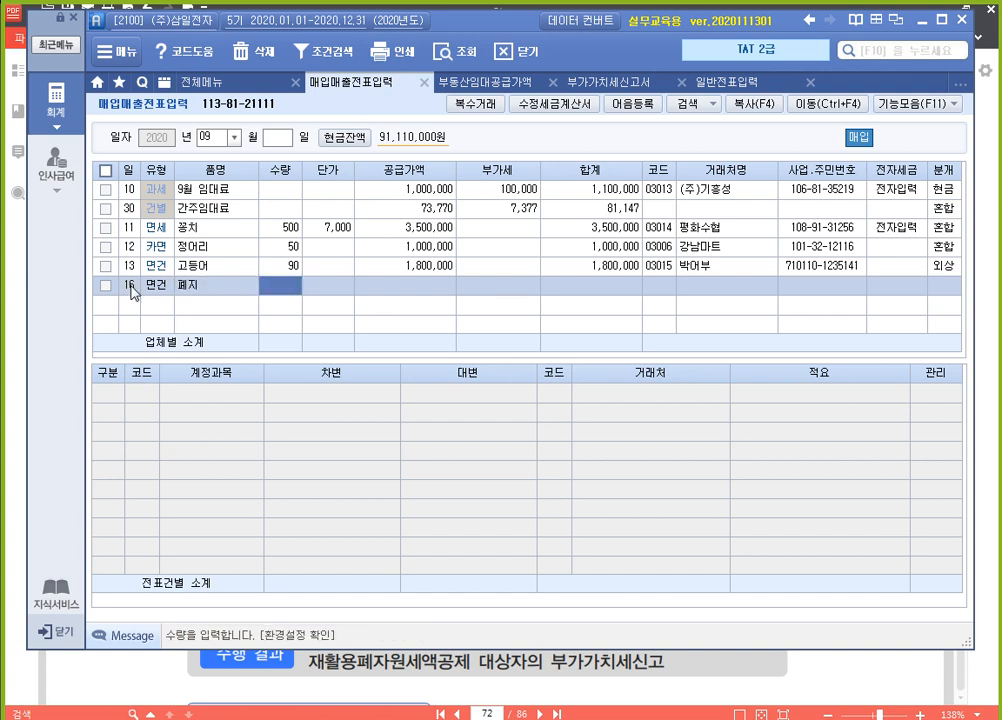
key("Return")
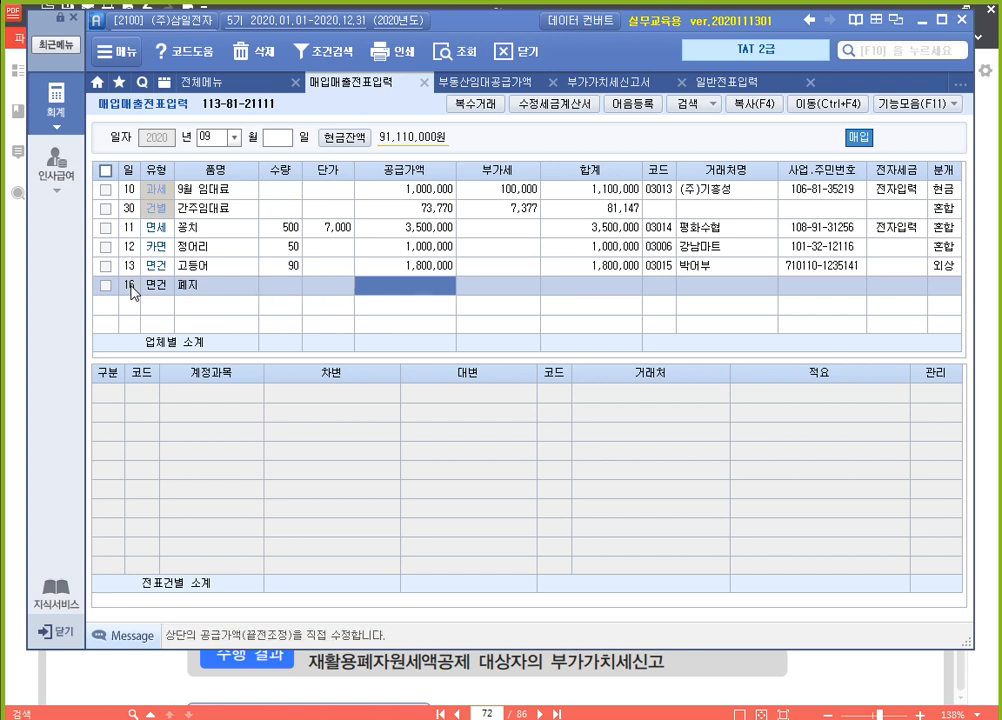
type("4")
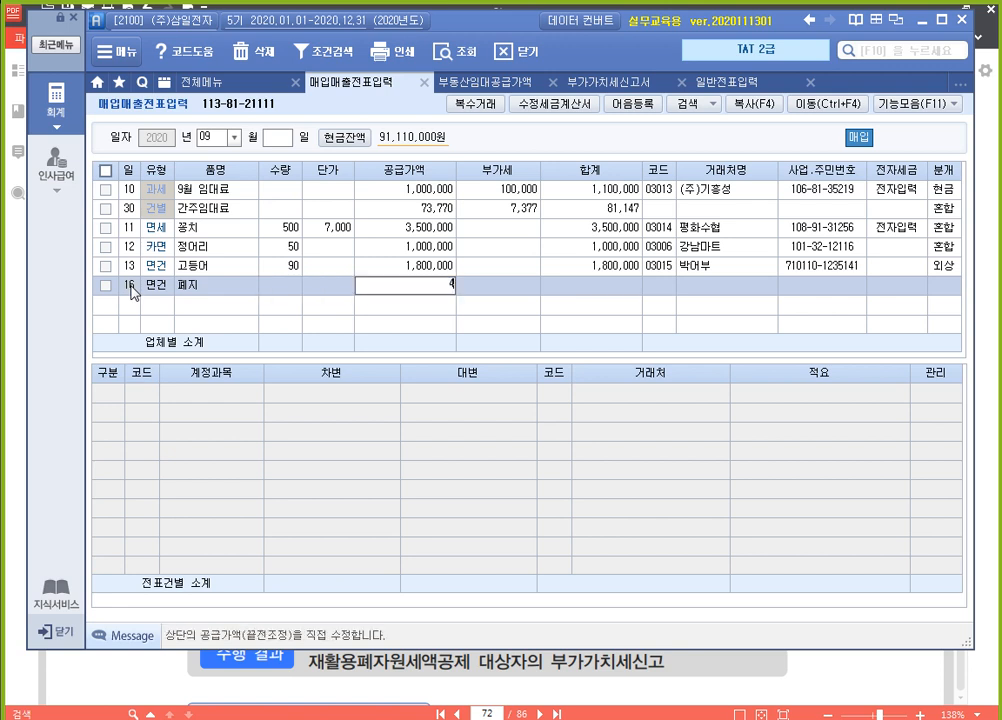
type("80,000")
key("Return")
Look up the individual supplier named on the receipt and assign them as the 거래처 of the 폐지 purchase
key("Return")
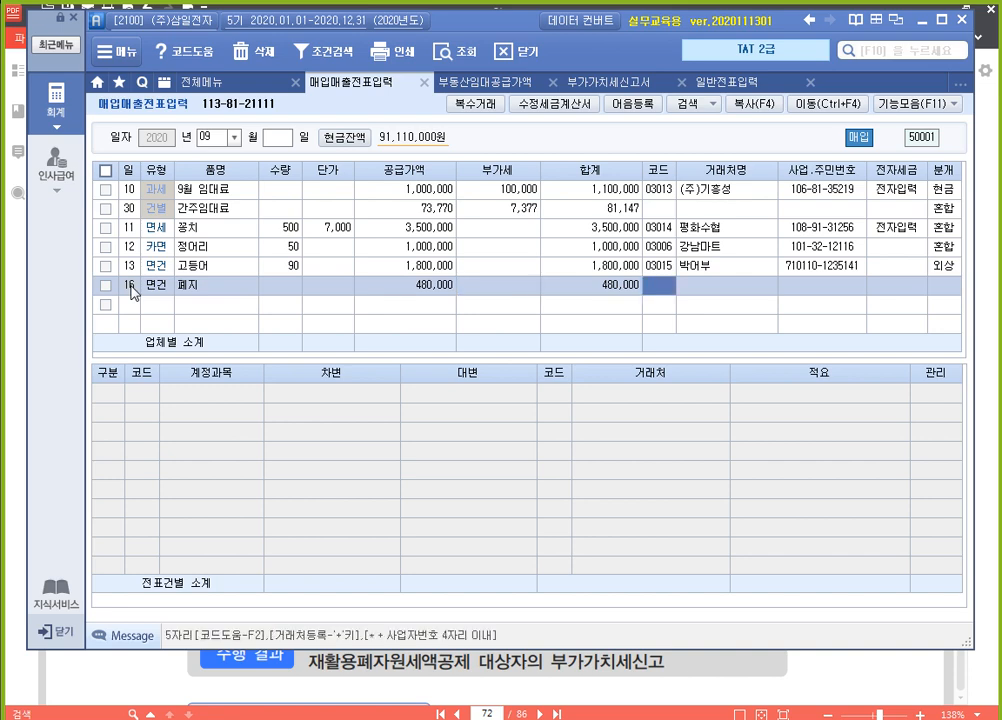
type("김남")
key("Return")
key("Return")
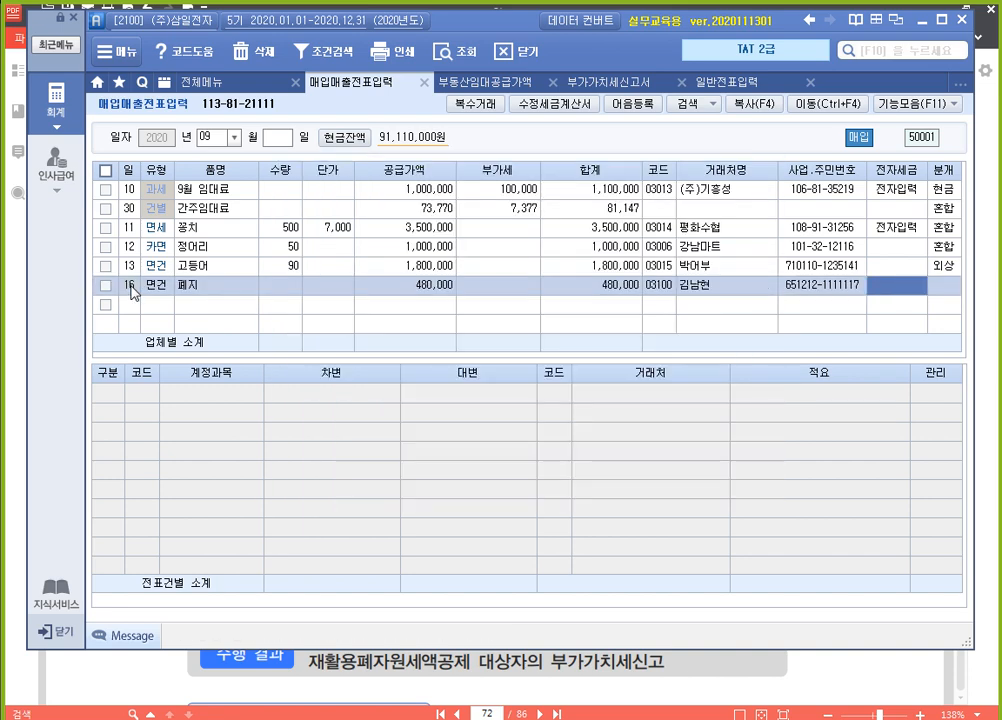
key("Return")
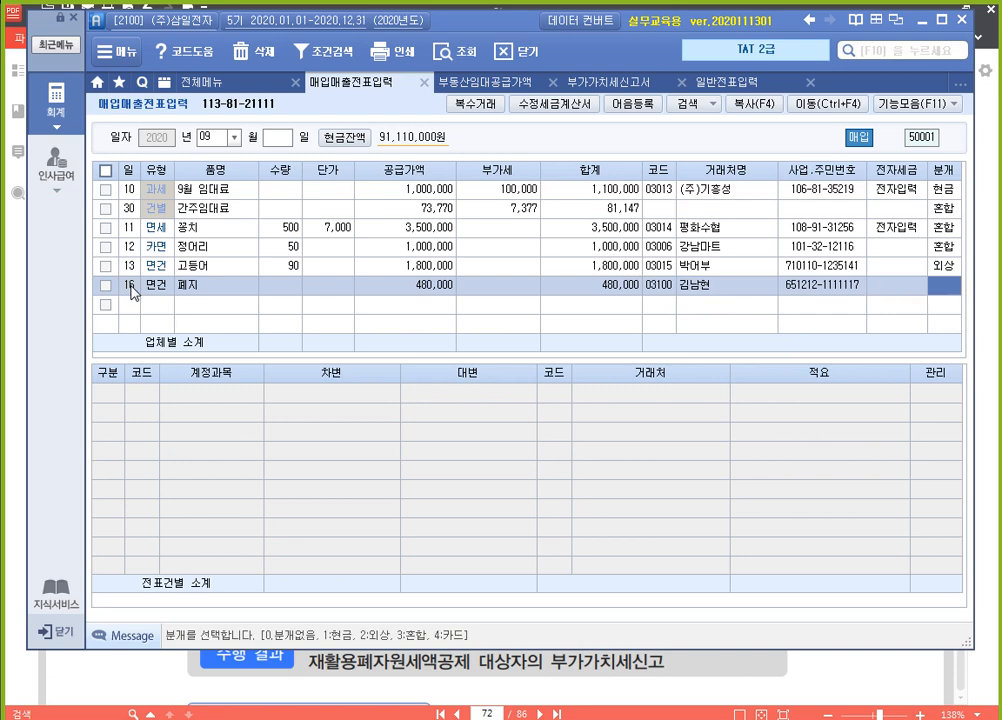
Set the 폐지 purchase's 분개 to 1 현금 and give its 원재료 line 적요 7 재활용 폐자원매입세액(부가)
type("1")
key("Return")
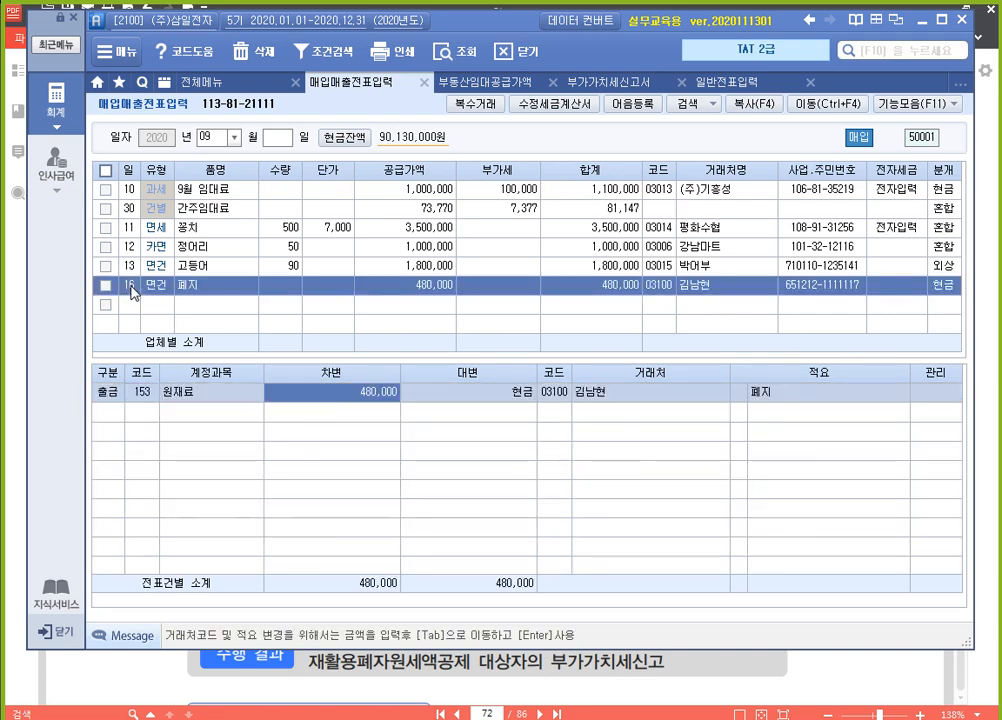
key("Return")
key("Return")
type("7")
key("Return")
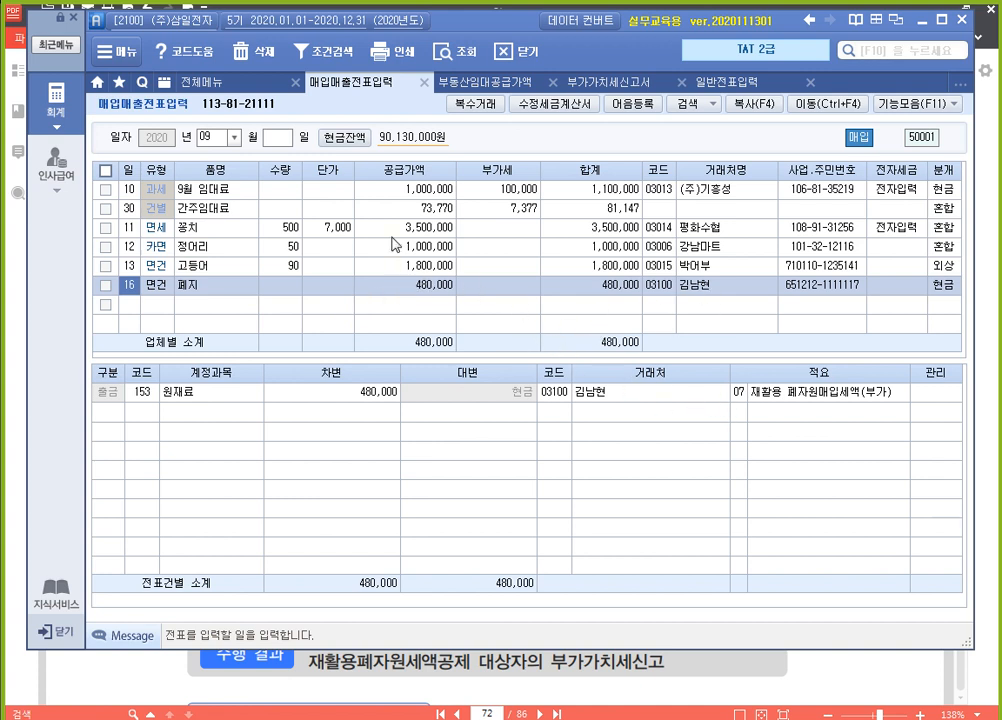
Open 재활용폐자원세액공제신고서 for July to September 2020 and bring up the 공제율 options for the 폐지 purchase
left_click(218, 86)
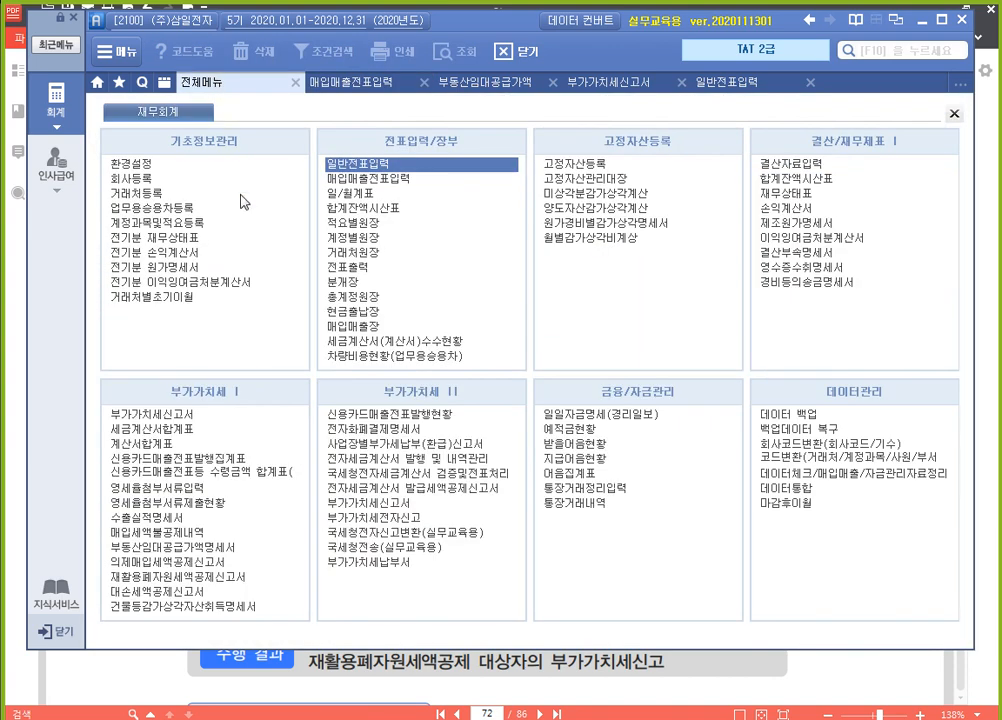
left_click(258, 579)
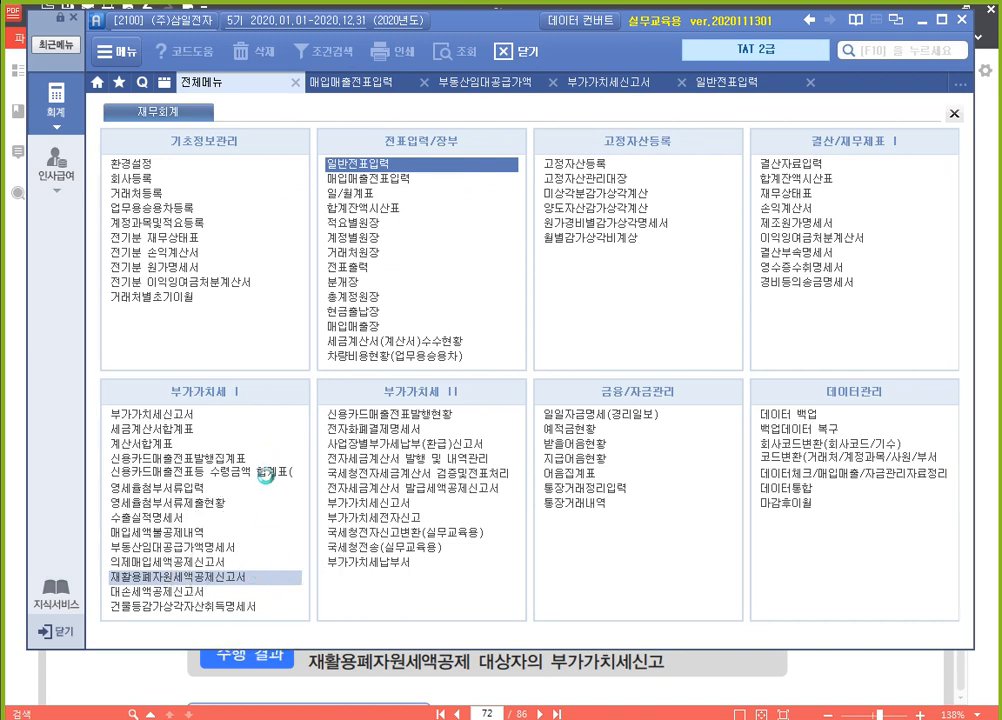
type("0709")
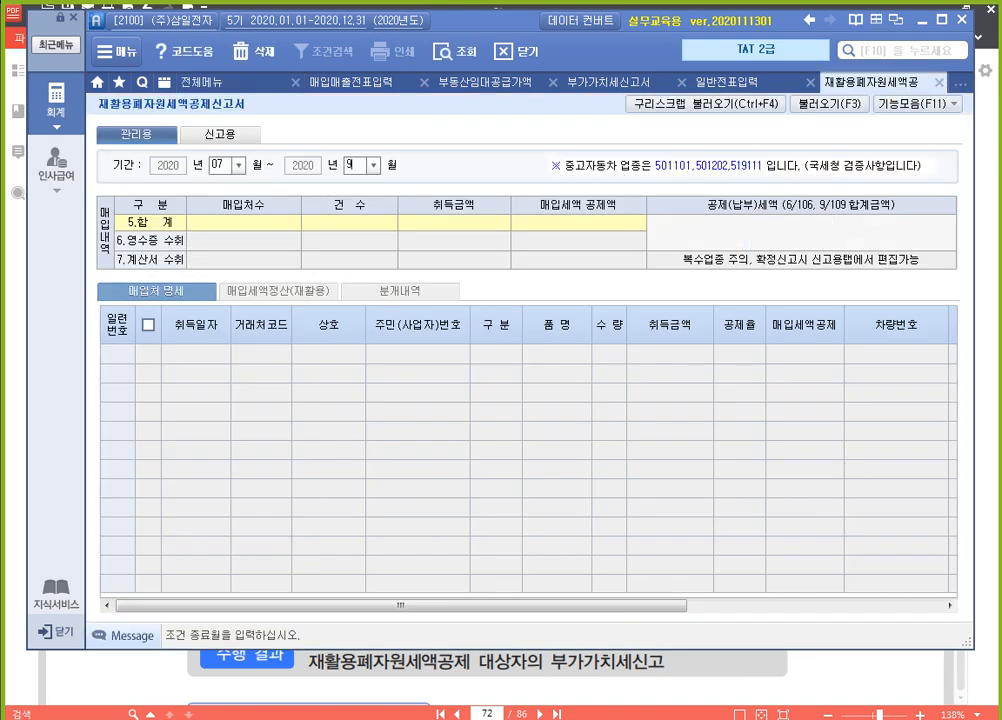
key("Return")
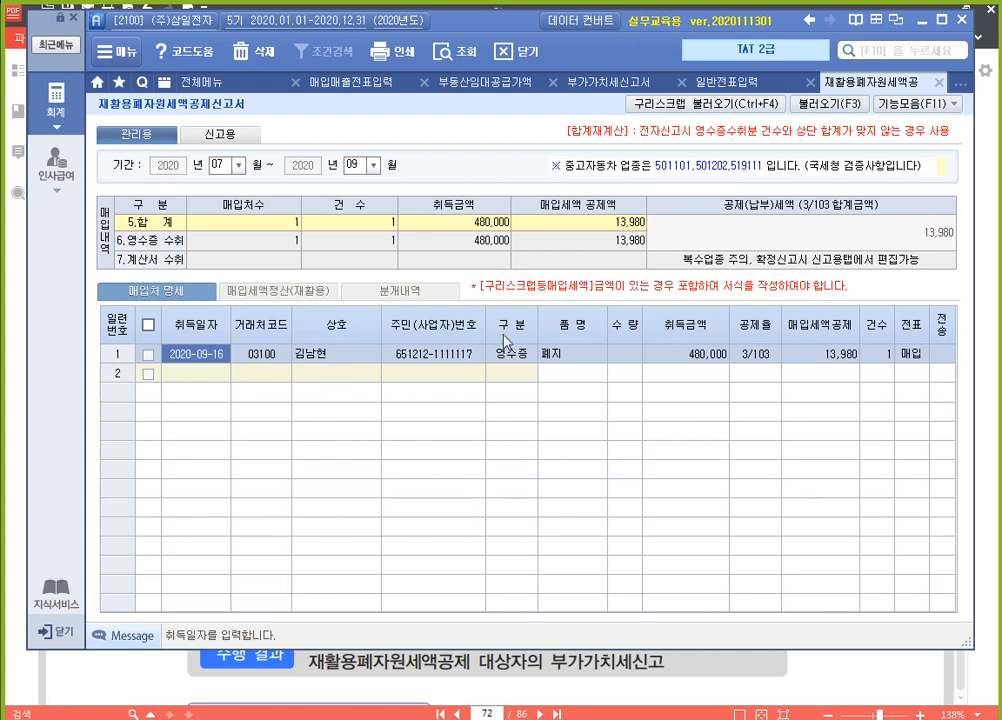
left_click(764, 356)
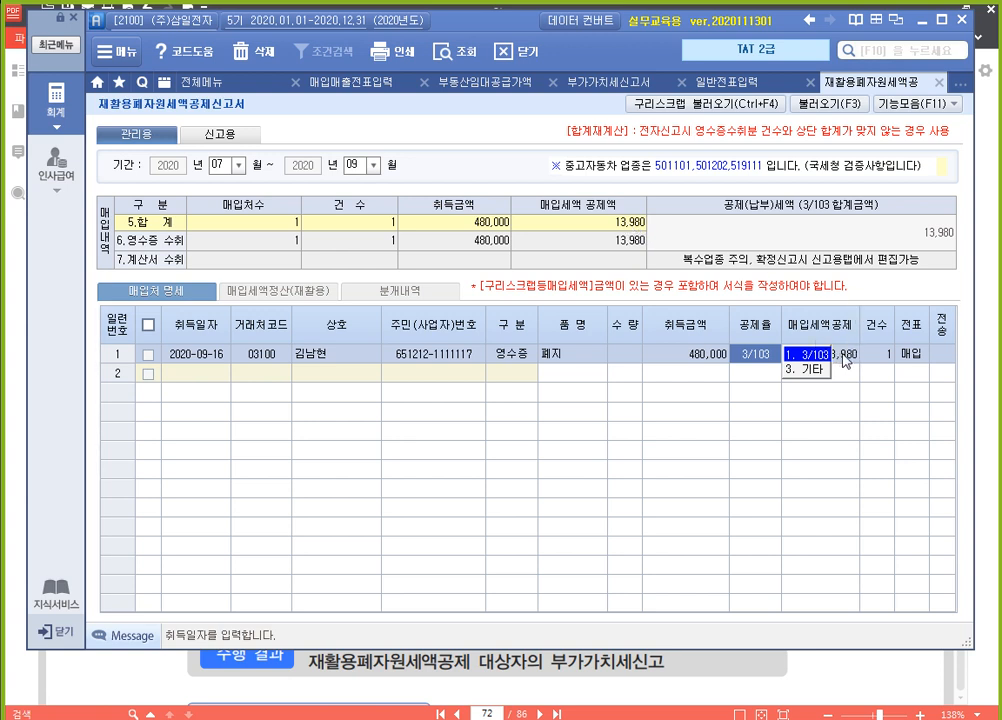
Apply 공제율 3/103 to the 폐지 purchase, close its form, and refresh the 부가가치세신고서 without loading the saved contents
key("Return")
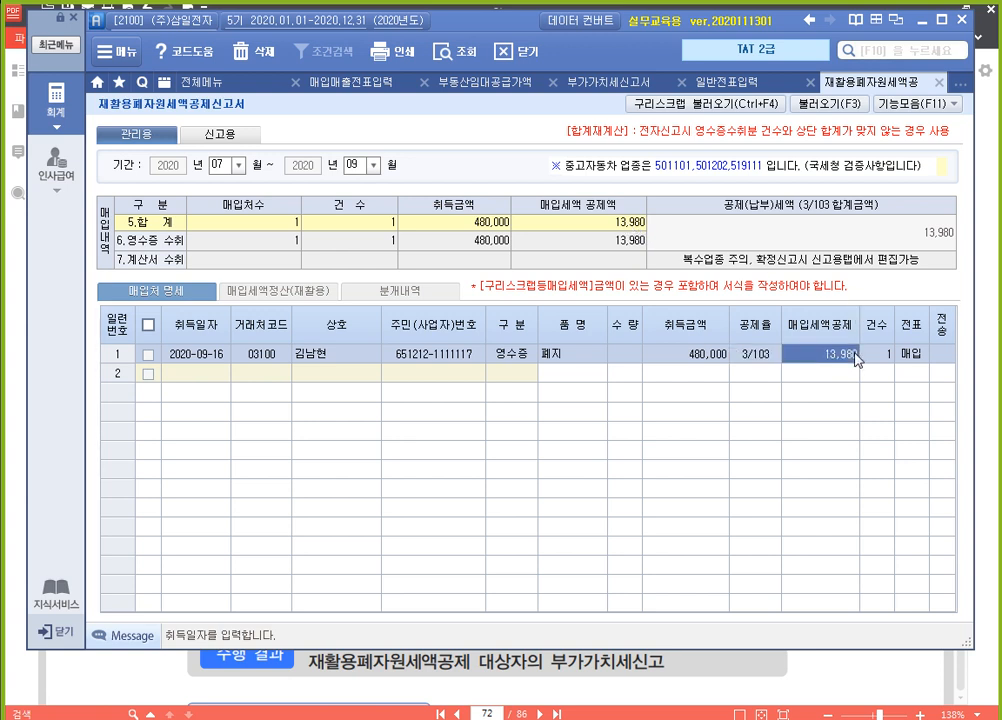
left_click(938, 84)
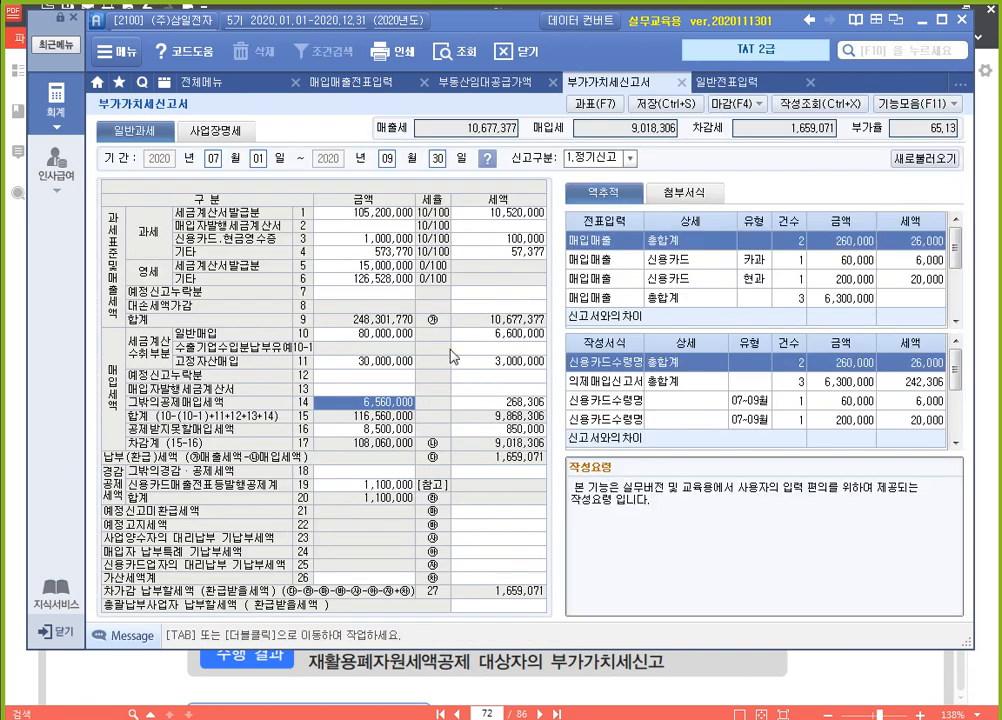
key("Right")
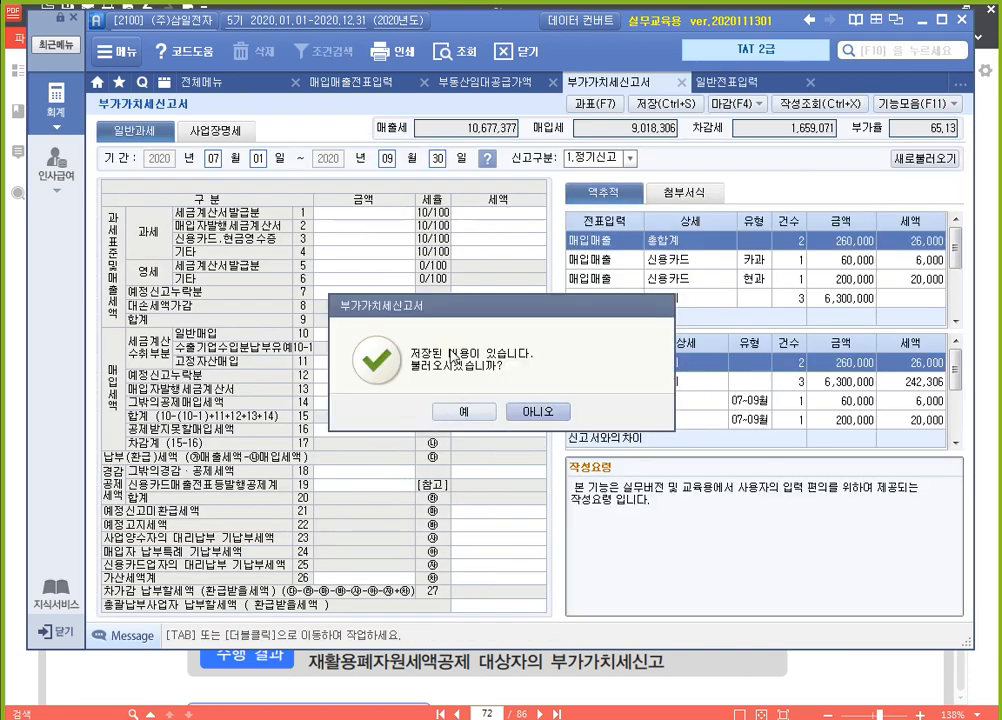
key("Return")
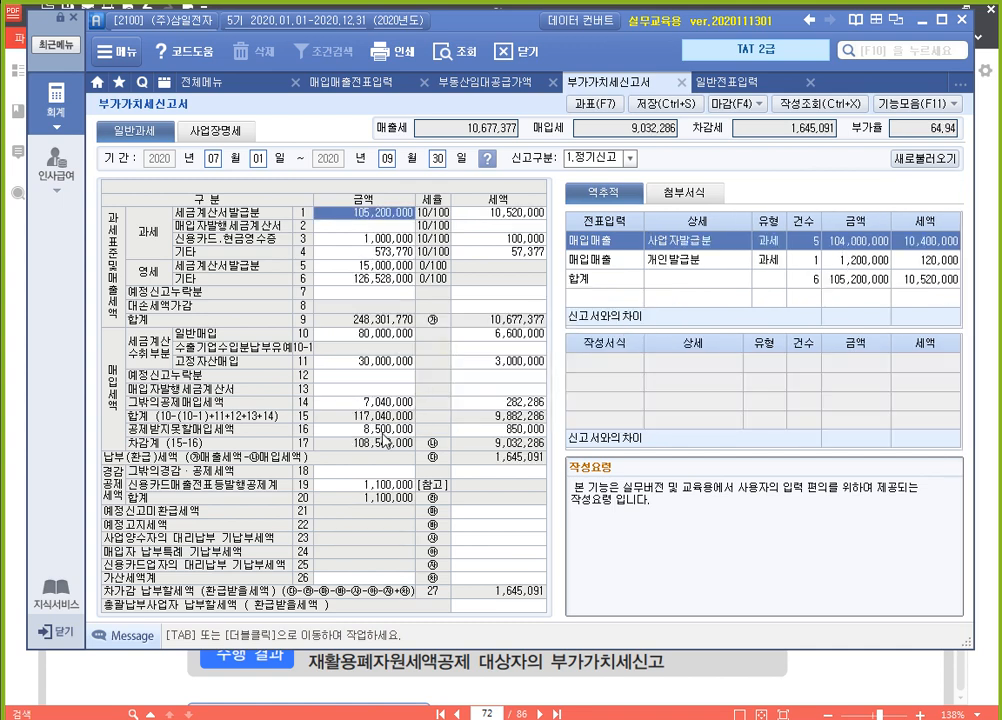
Check the 재활용폐자원등매입세 line in the detail statement of line 14 그밖의공제매입세액
left_click(399, 405)
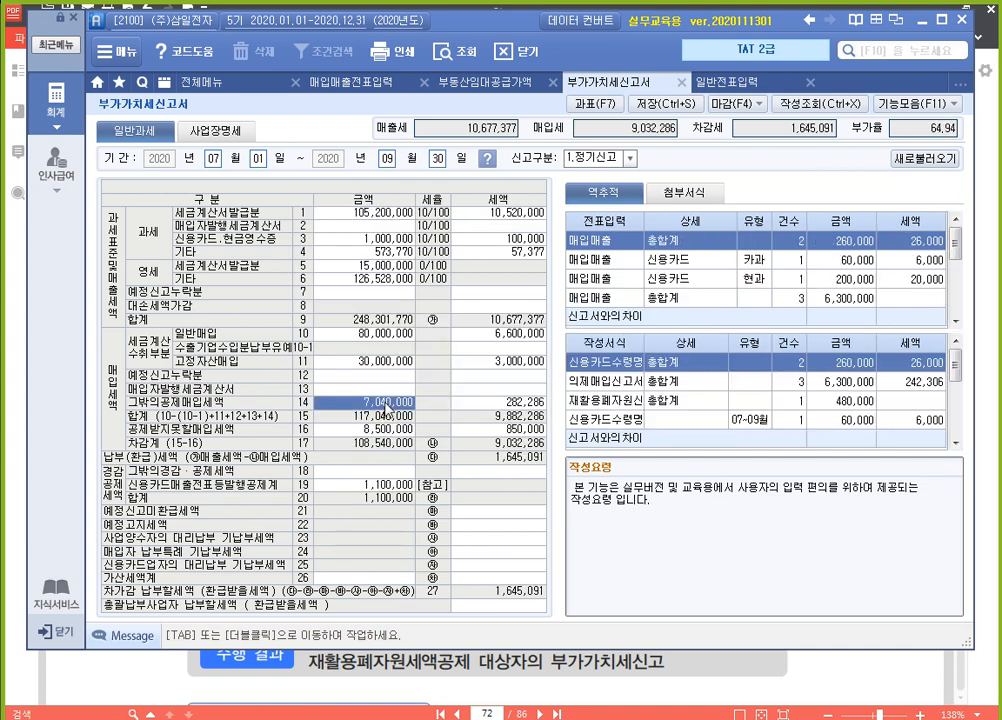
double_click(385, 412)
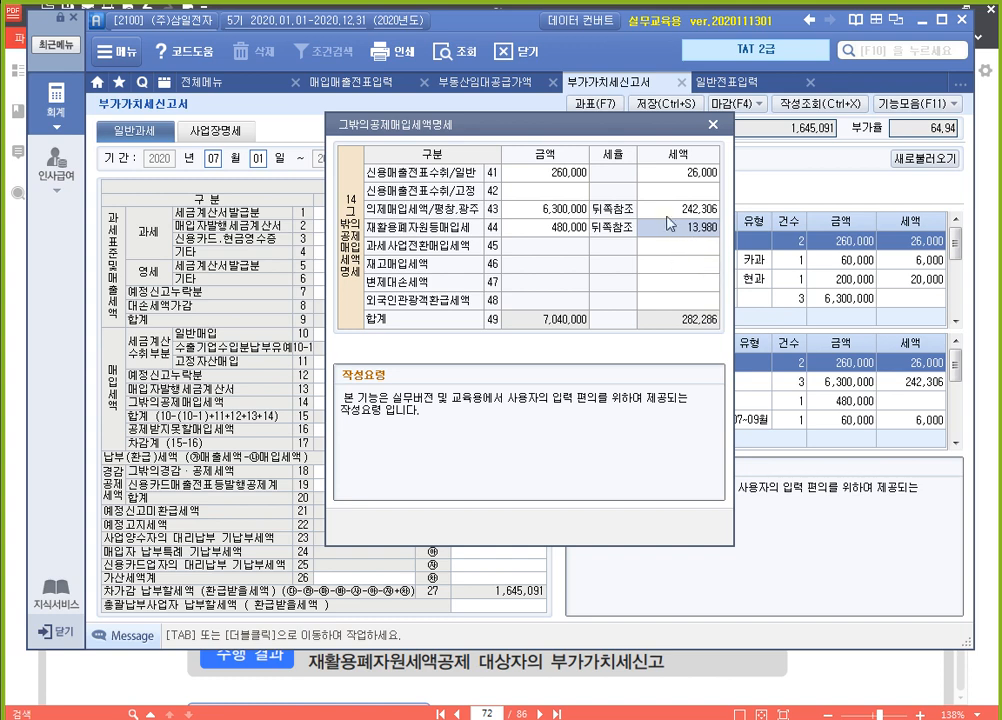
left_click(714, 126)
In 일반전표입력 for September 30, add a 차변 line for account 135 부가세대급금 of 13,980
left_click(740, 82)
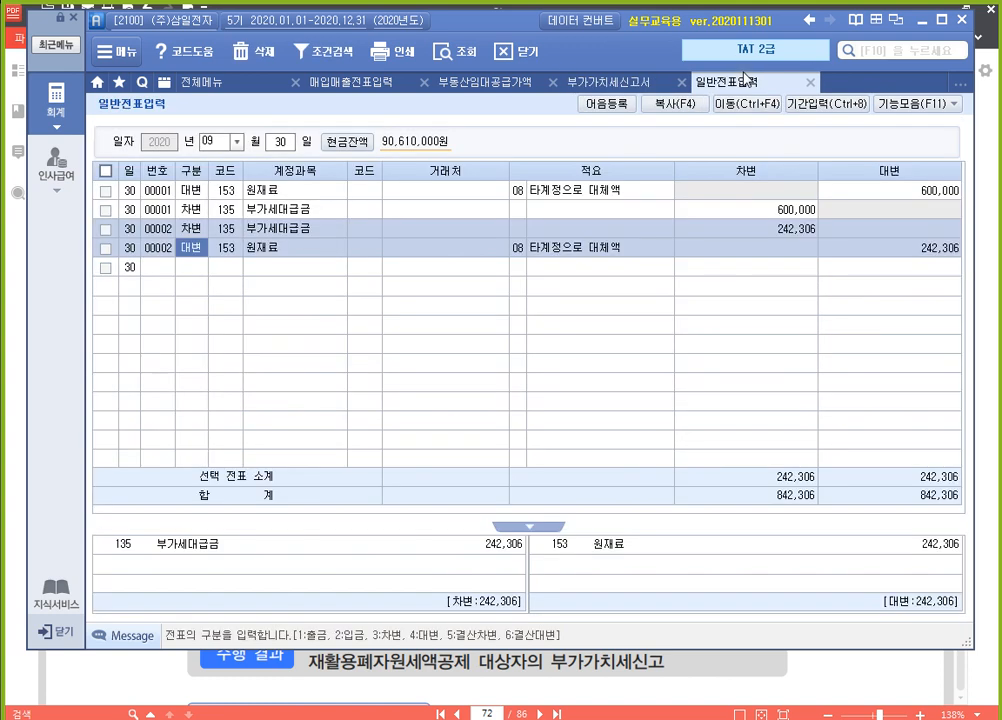
left_click(173, 269)
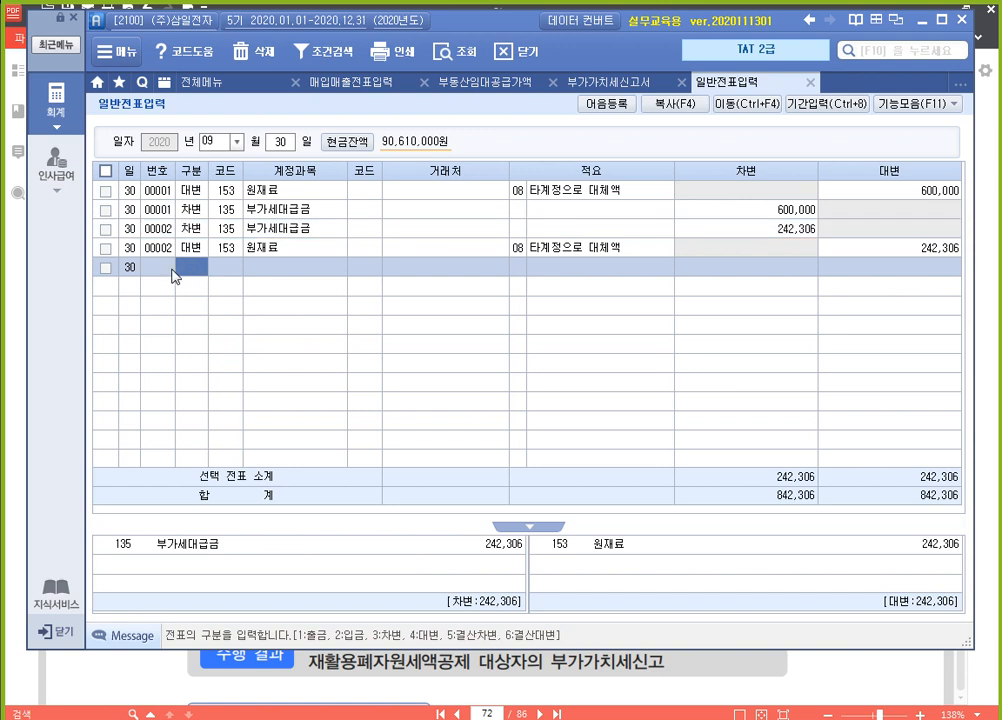
type("3")
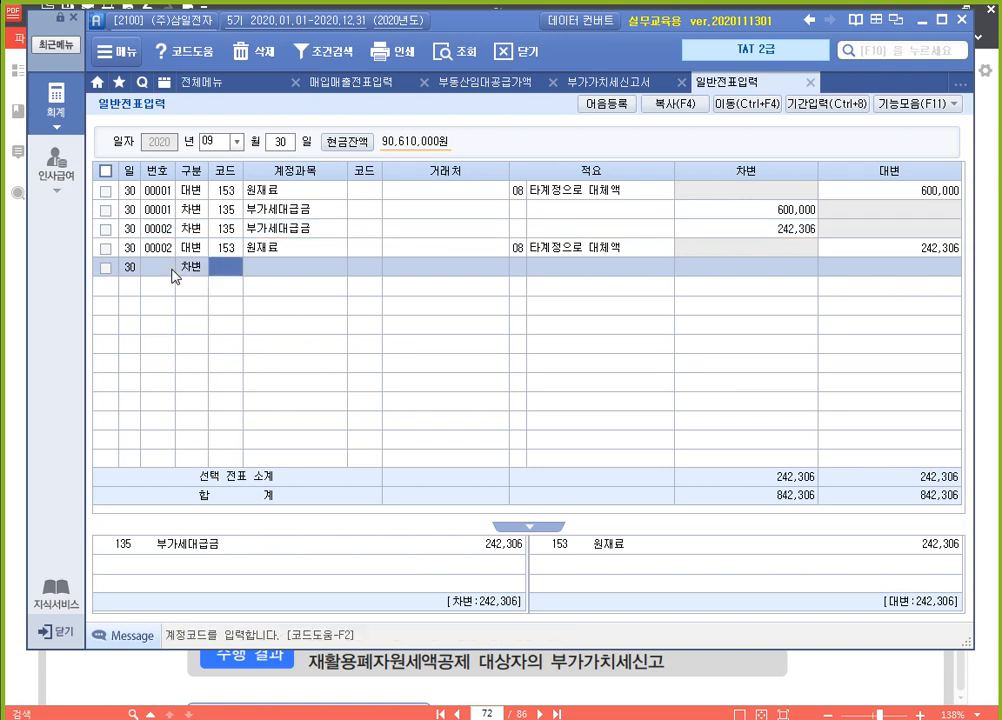
type("135")
key("Return")
key("Return")
key("Return")
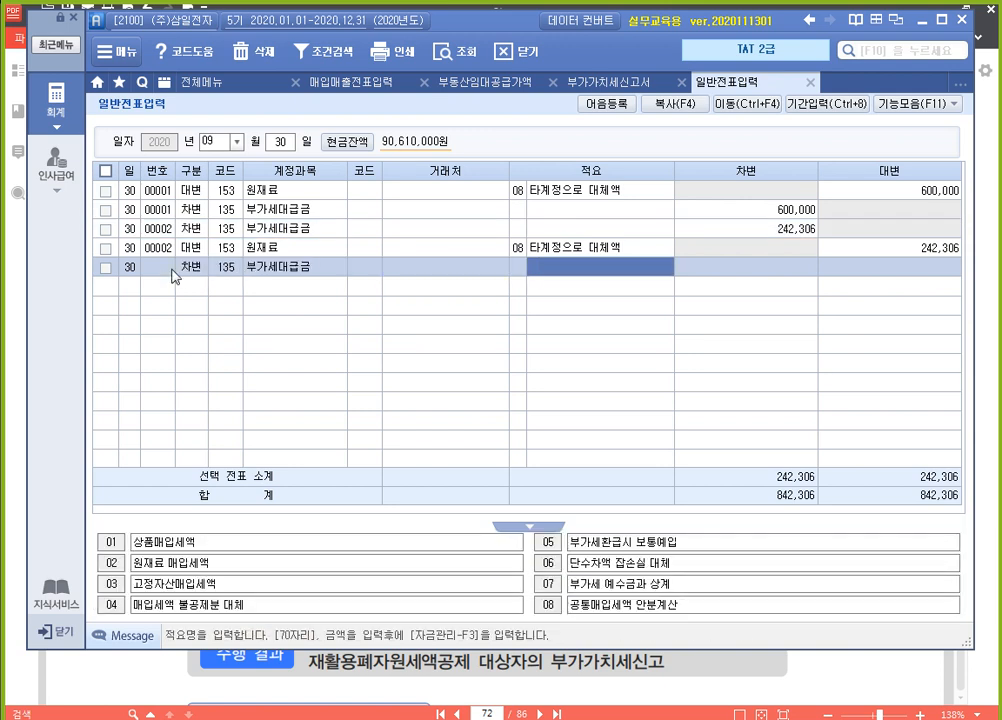
key("Return")
type("13980")
key("Return")
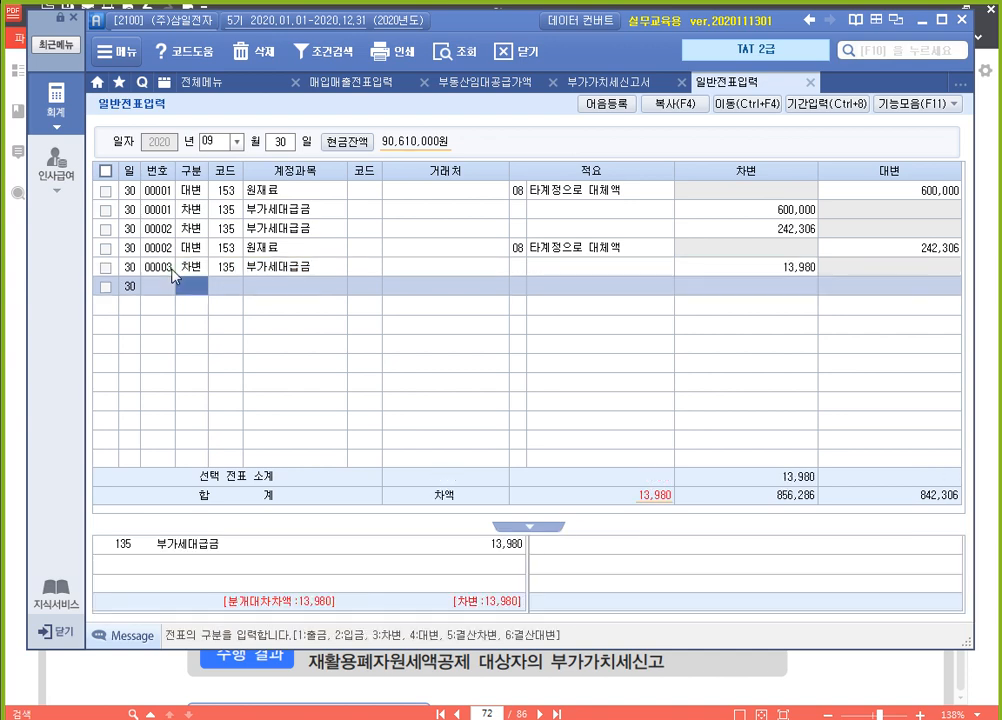
Balance the voucher with a 대변 line for account 153 원재료 of 13,980, using 적요 8 타계정으로 대체액
type("4")
type("153")
key("Return")
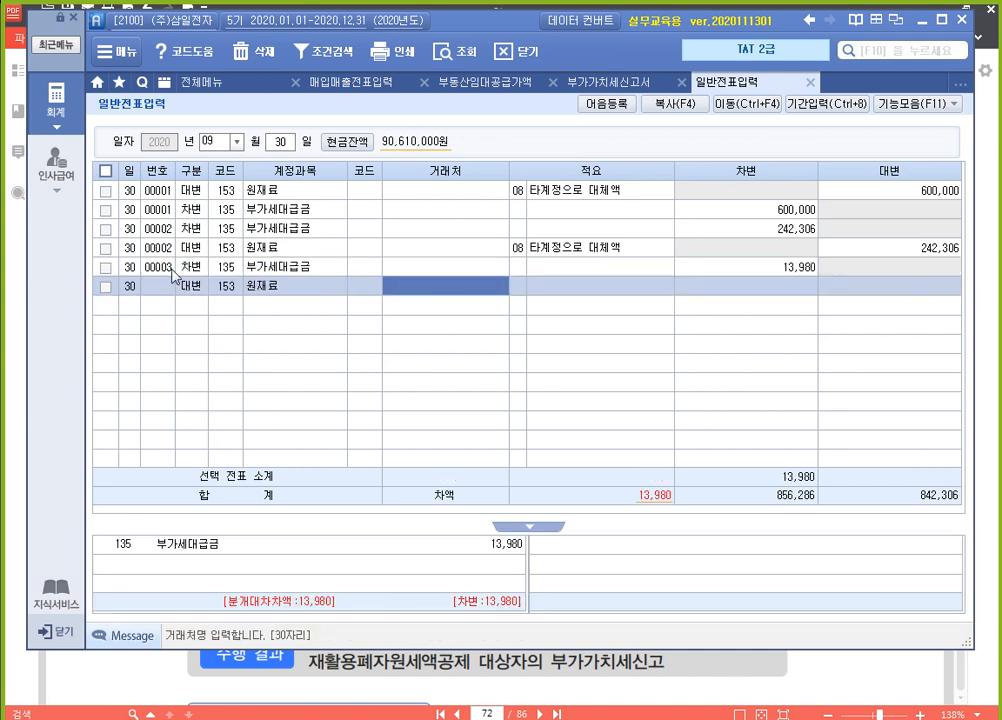
key("Return")
type("8")
key("Return")
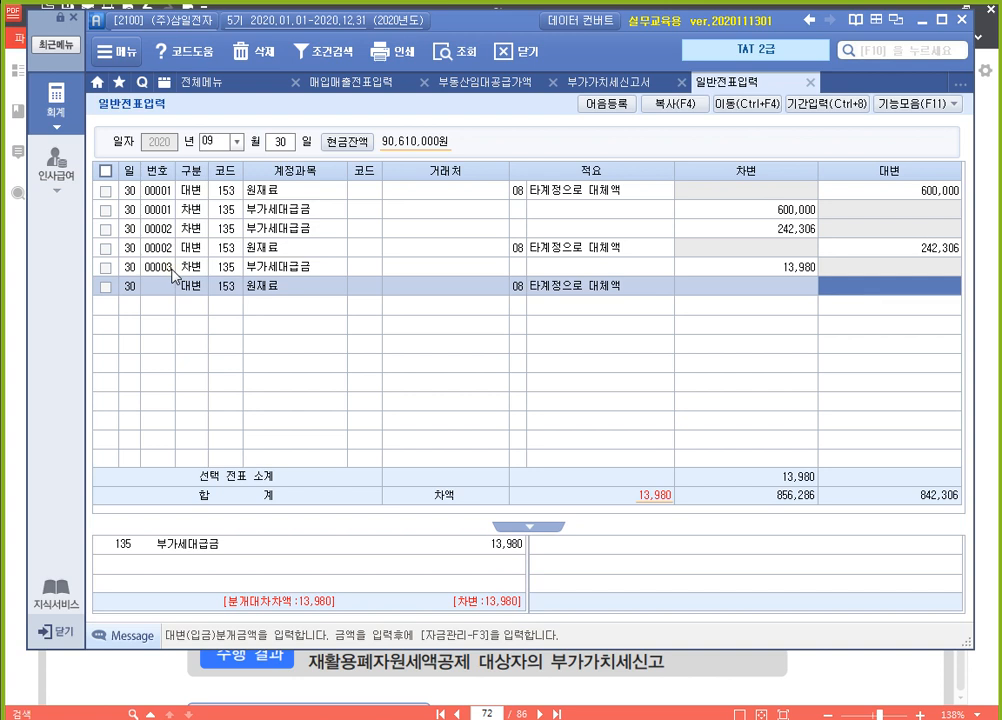
key("Return")
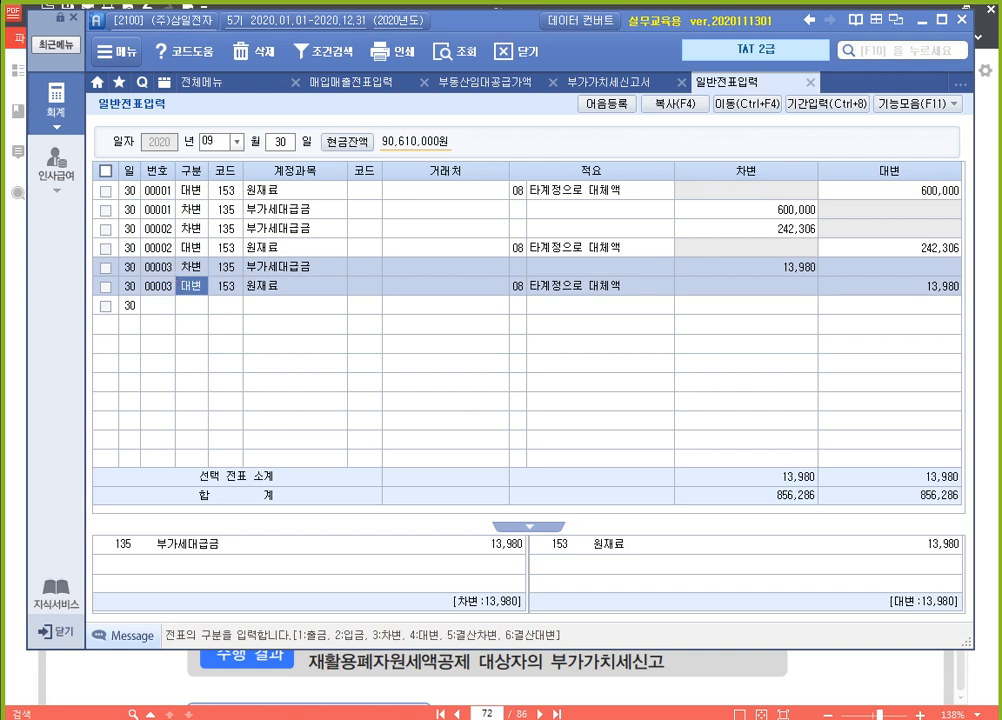
key("Escape")
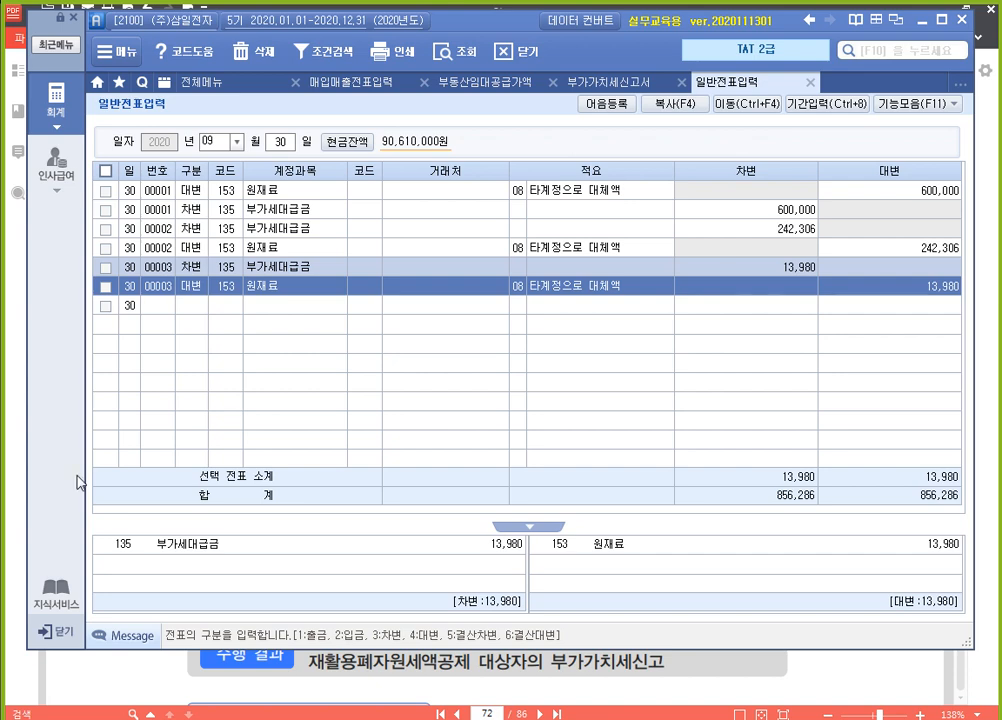
Switch to the PDF textbook and read the 대손세액공제 section, its (주)부실전자 exercise and the accompanying 전자세금계산서
left_click(833, 678)
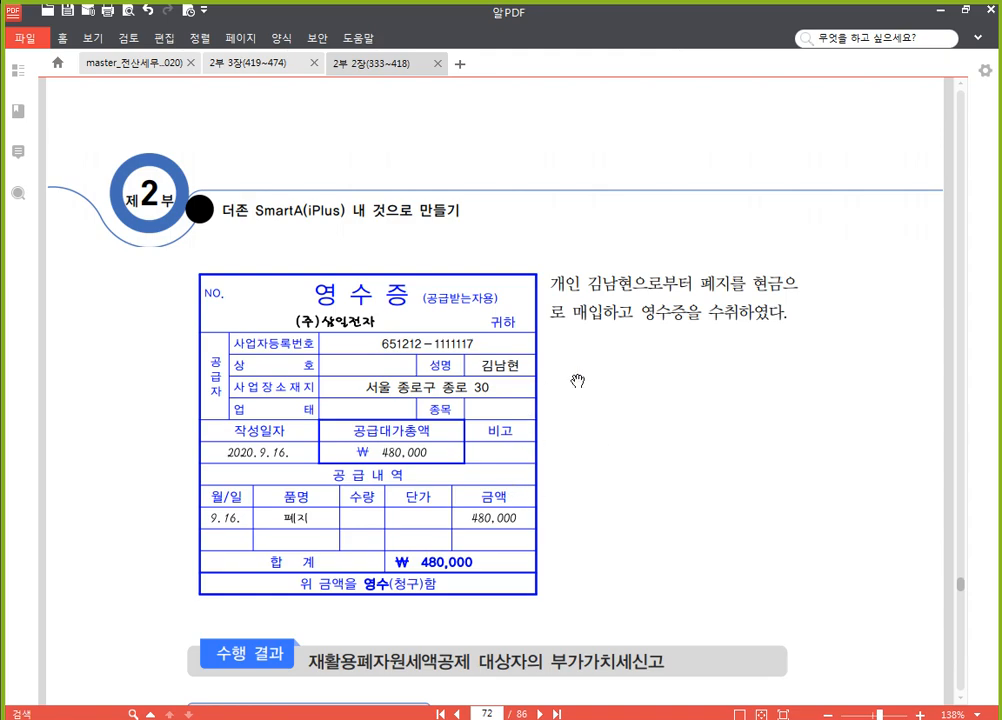
scroll(577, 381, "down", 10)
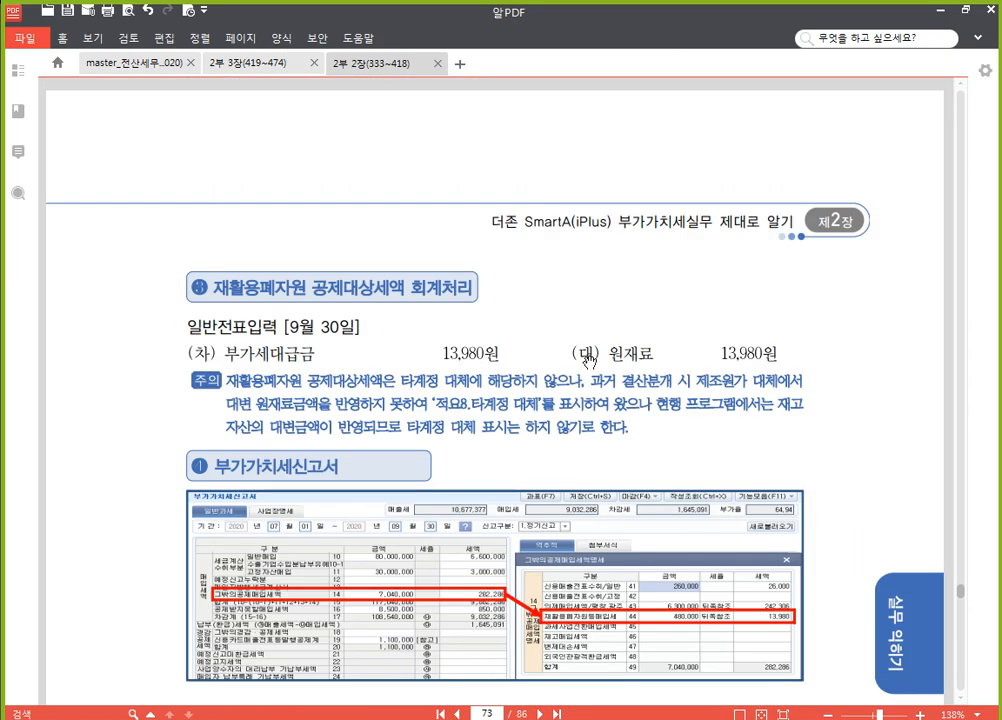
scroll(589, 360, "down", 3)
scroll(591, 363, "down", 10)
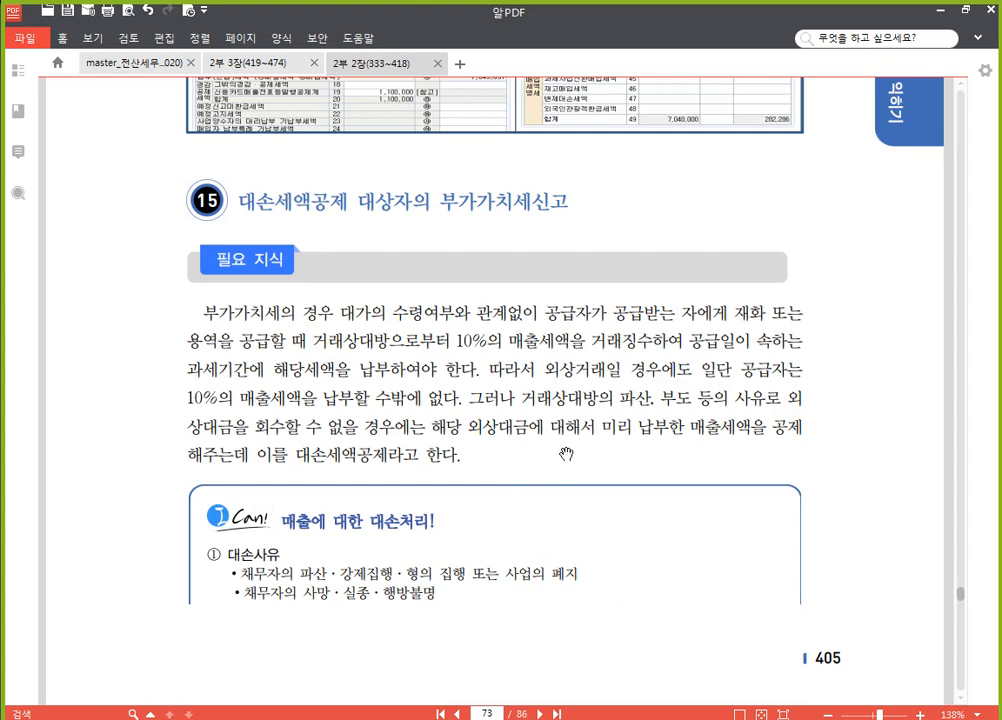
scroll(564, 456, "down", 20)
scroll(602, 390, "down", 3)
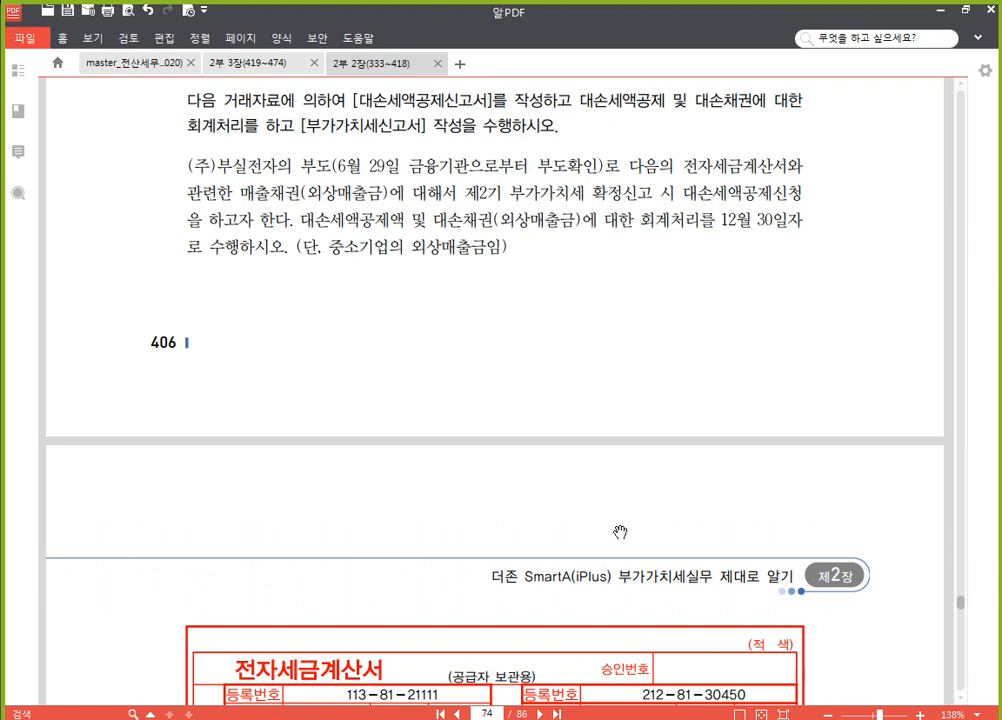
scroll(549, 479, "down", 3)
scroll(549, 479, "down", 1)
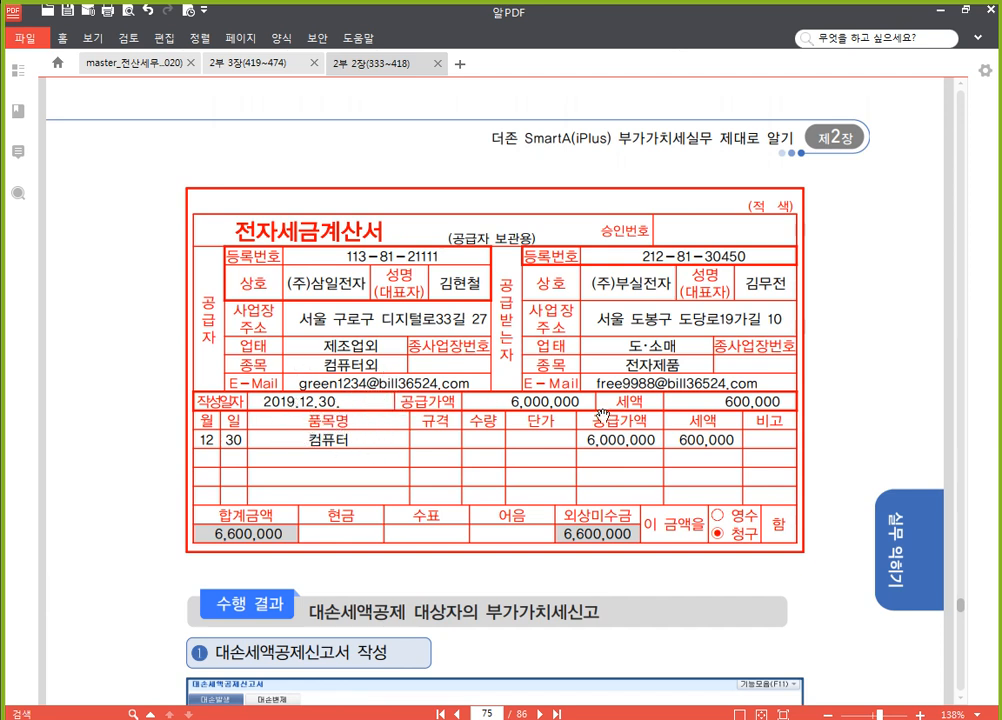
scroll(500, 370, "up", 5)
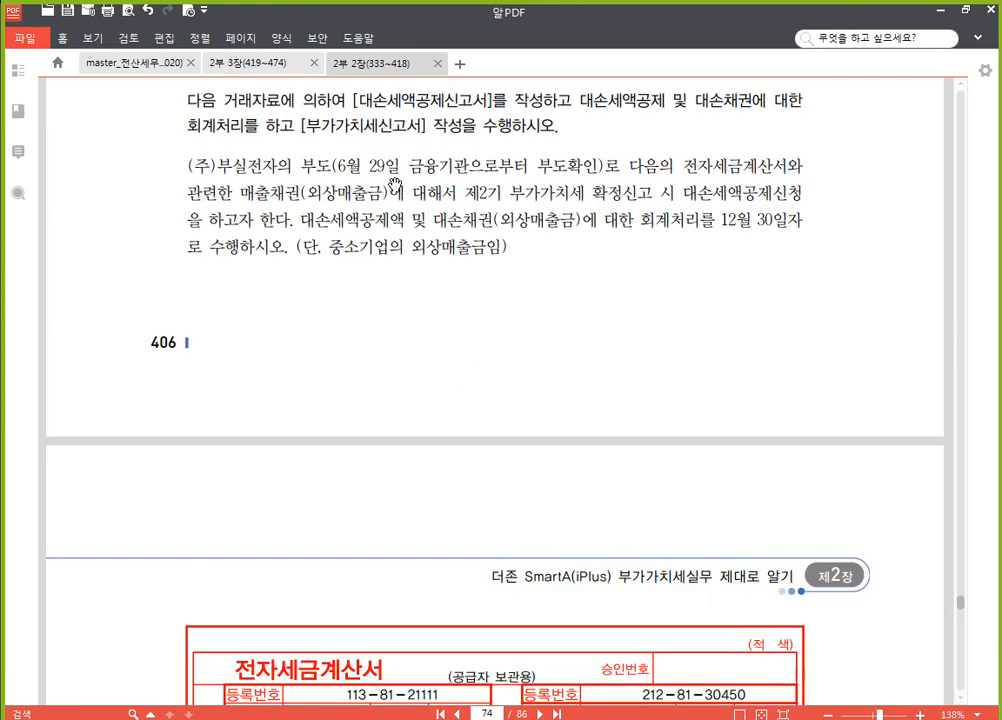
scroll(455, 293, "down", 5)
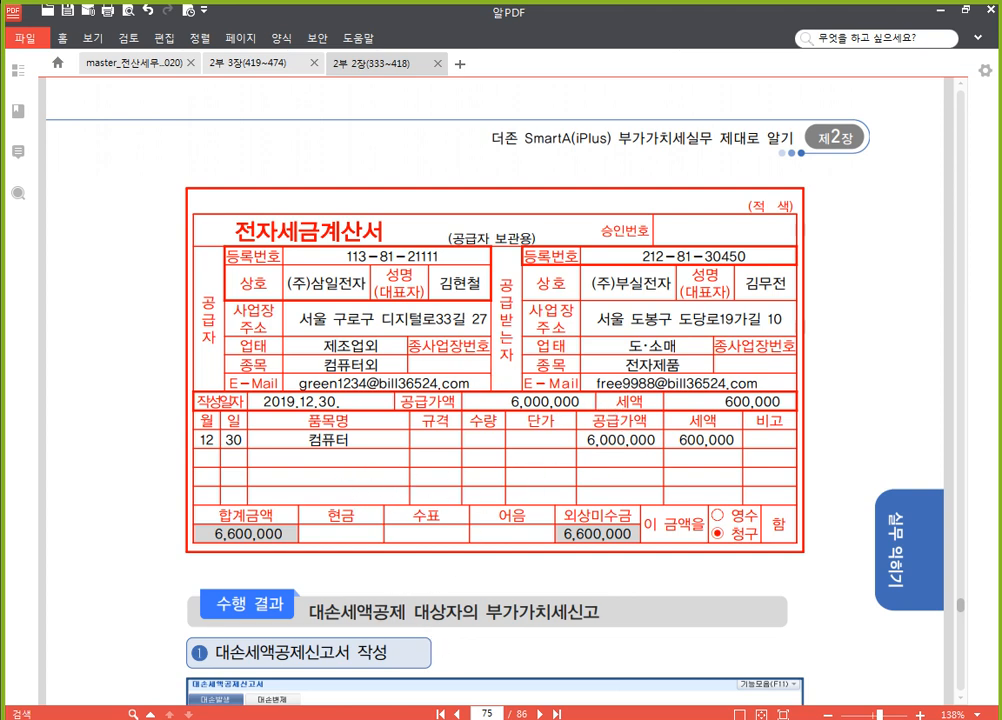
Return to the accounting program and close the 부동산임대공급가액명세서 and the 부가가치세신고서, saving the return's data
left_click(365, 703)
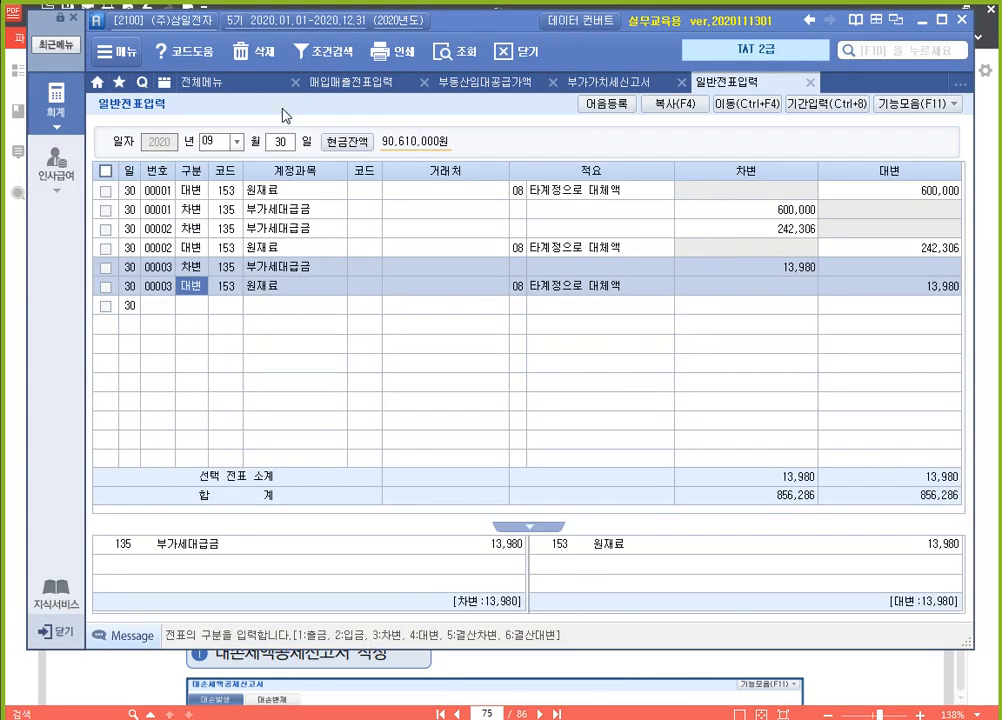
left_click(551, 83)
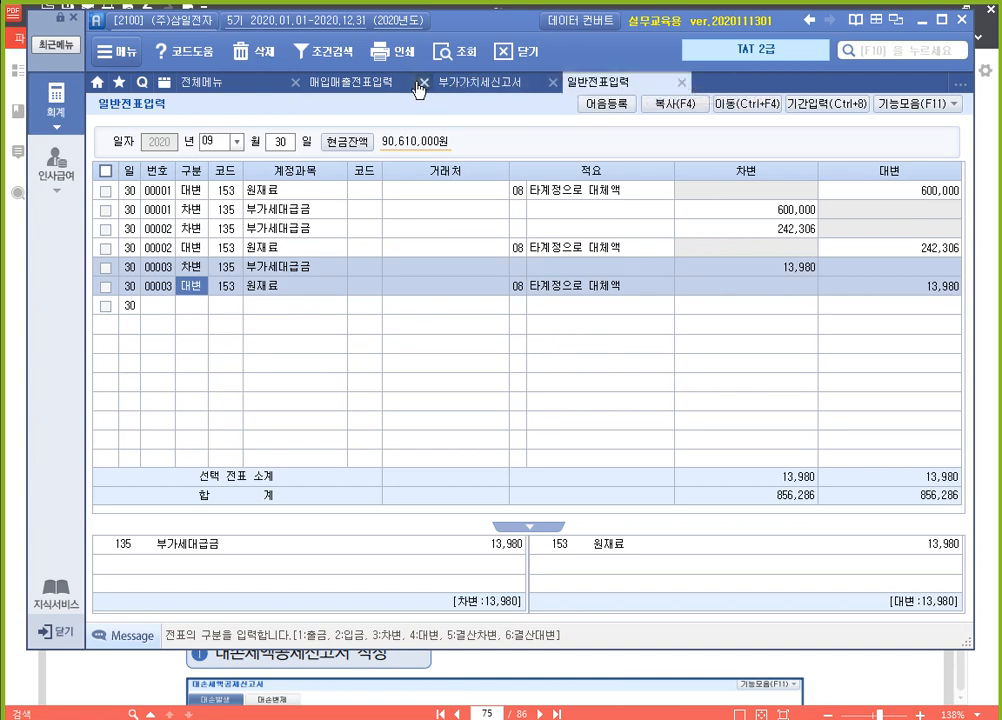
left_click(423, 83)
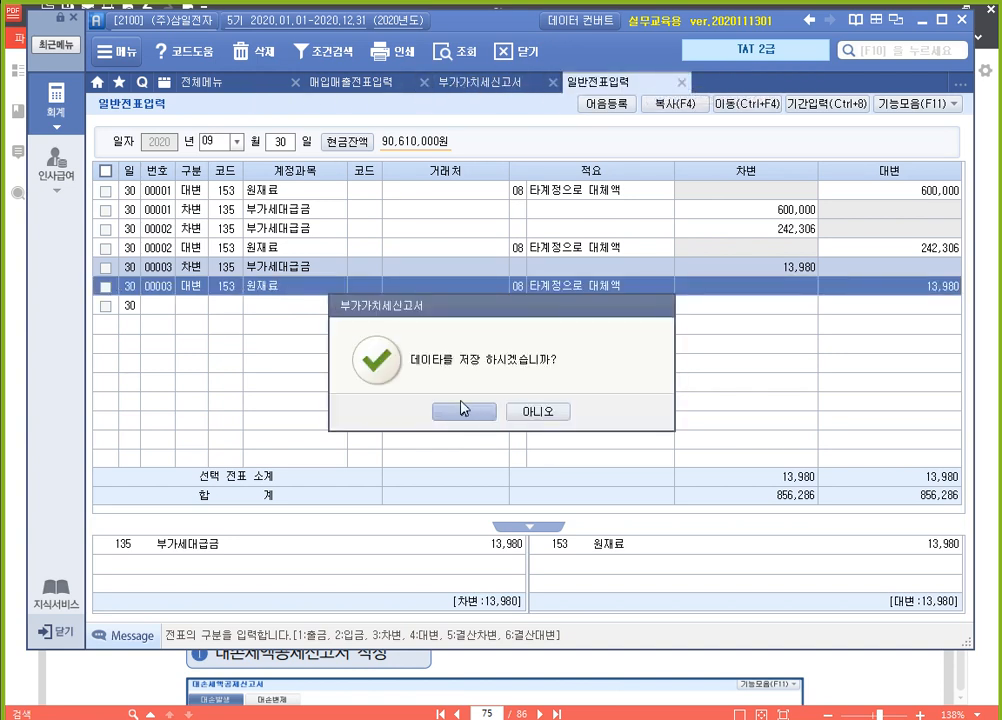
left_click(455, 406)
Open 대손세액공제신고서 and set its period to October through December 2020
left_click(258, 85)
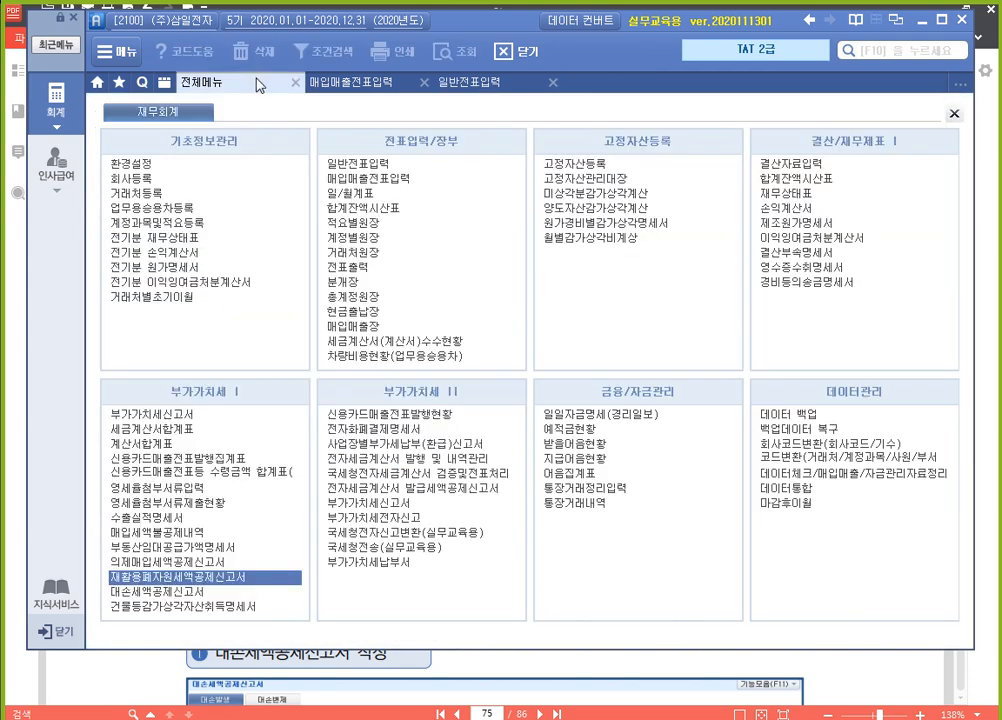
left_click(230, 593)
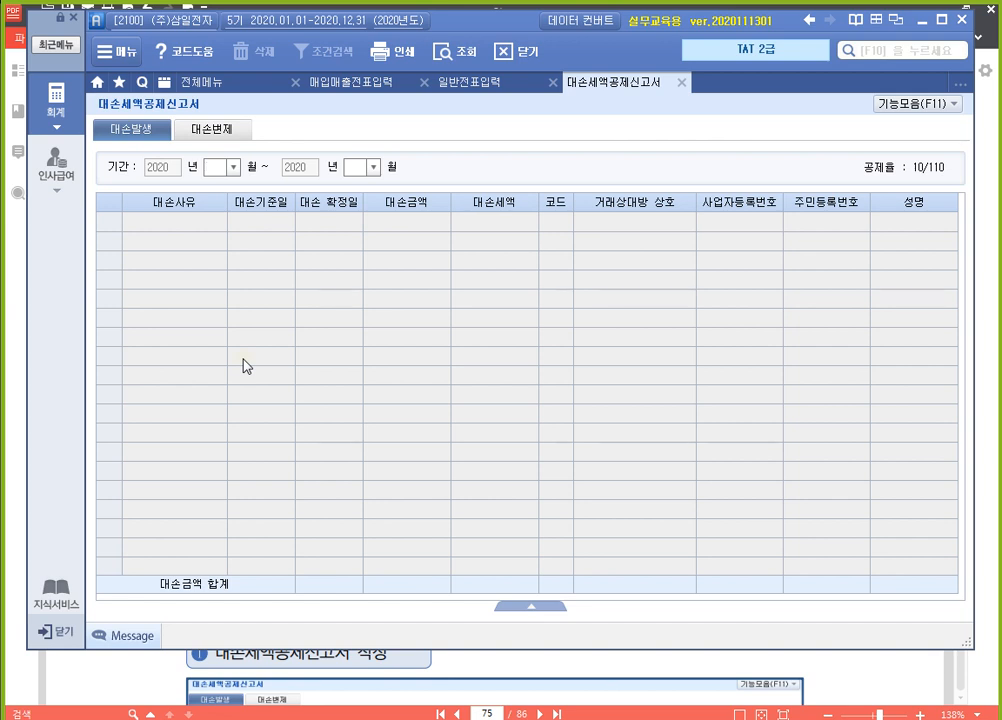
type("12")
key("Return")
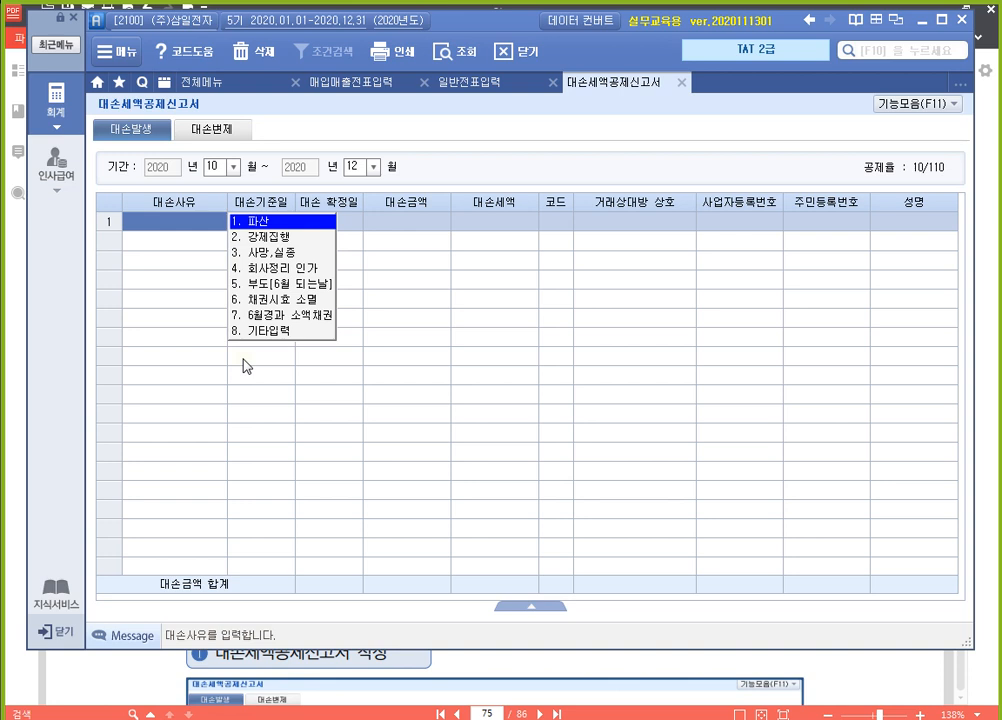
Start a 대손발생 entry with 대손사유 5 부도[6월 되는날] and 대손기준일 2020-06-29, accepting the proposed 대손확정일
key("5")
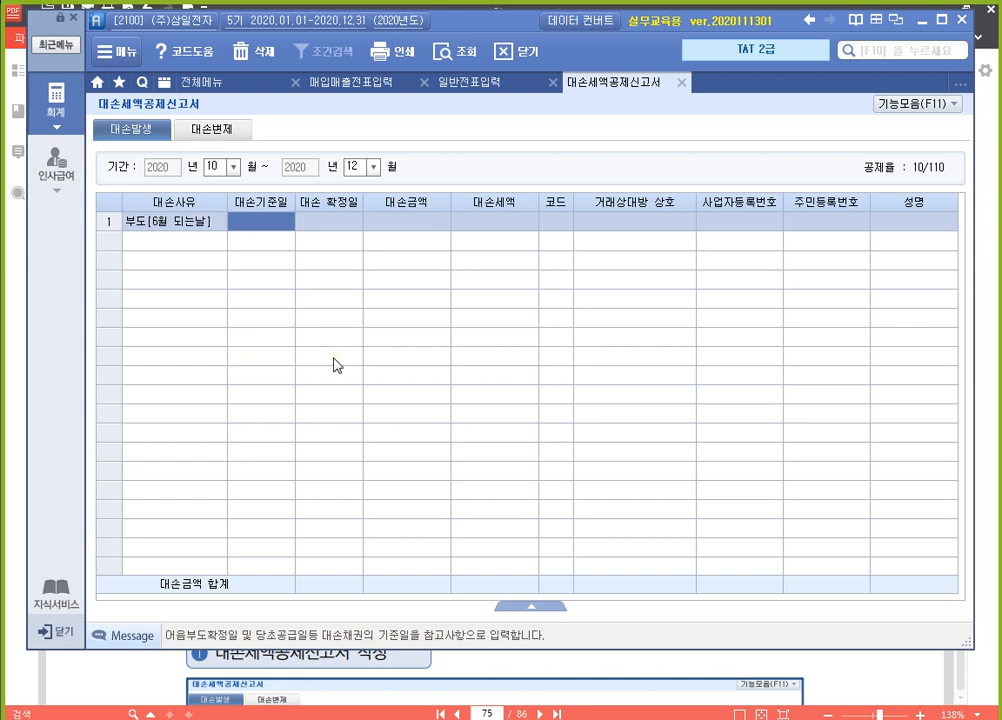
type("2020-06-29")
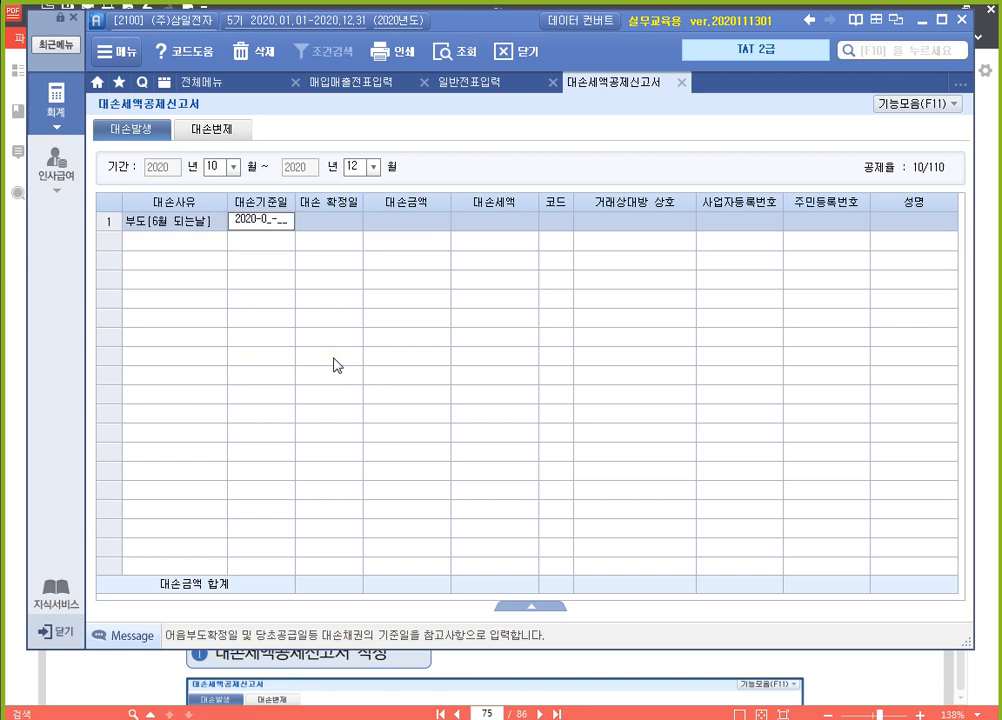
key("Return")
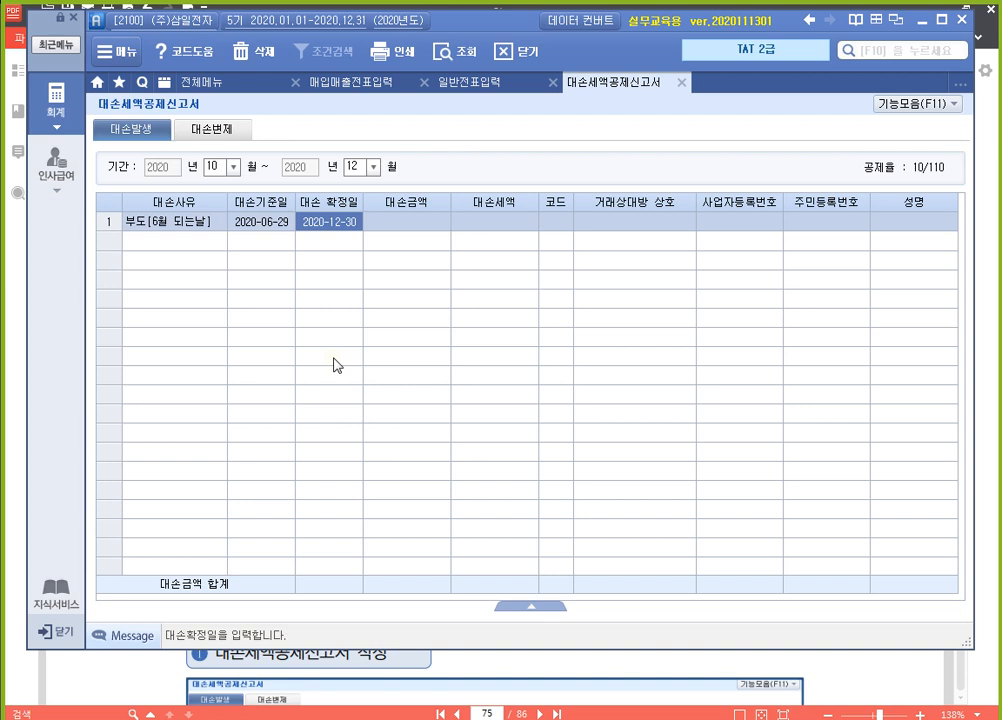
key("Return")
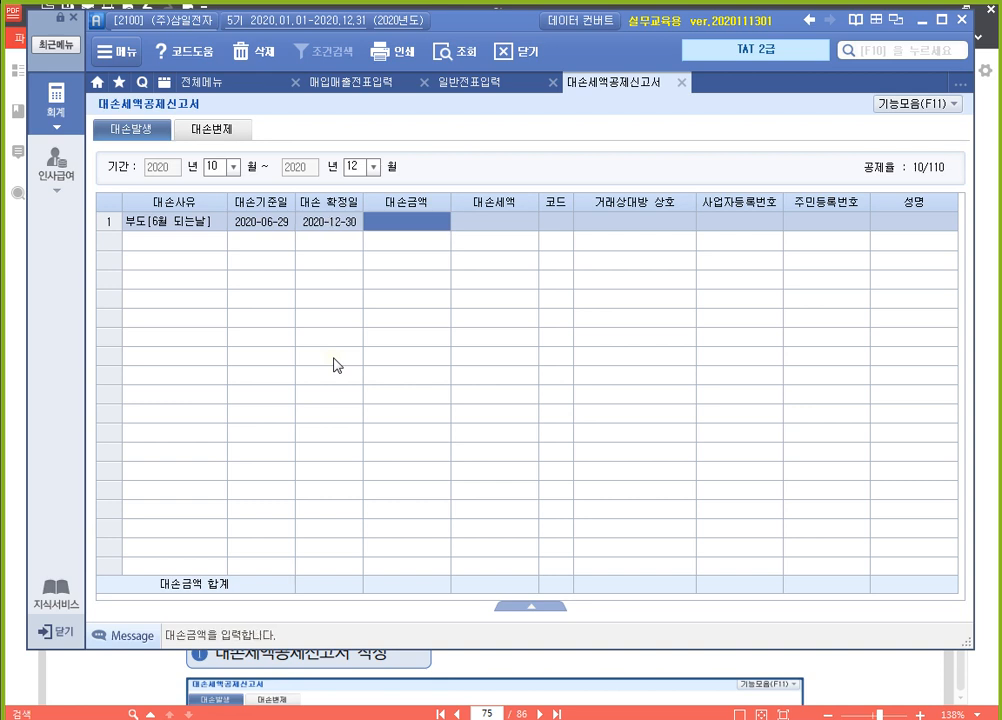
Set the entry's 대손금액 to 6,600,000 and accept the calculated 대손세액
left_click(352, 224)
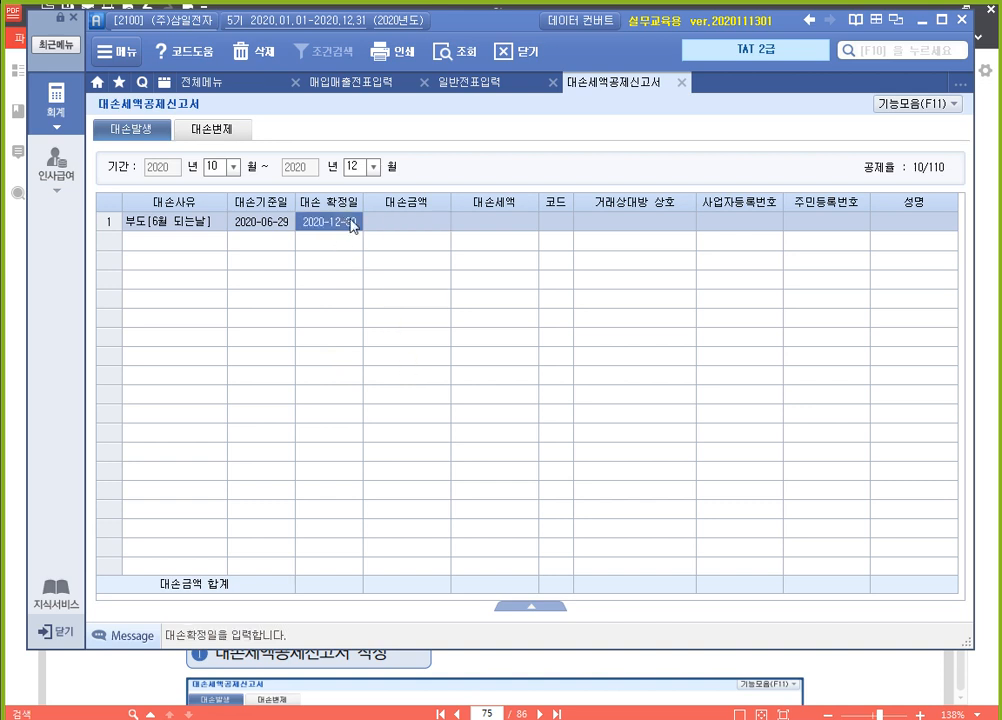
left_click(406, 227)
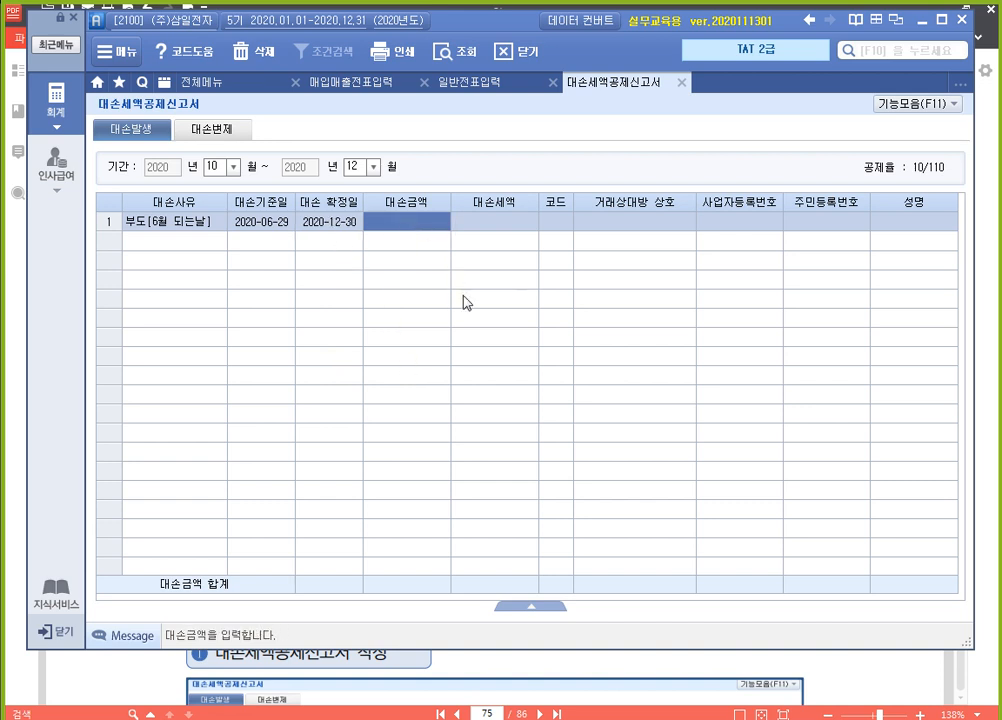
type("6600000")
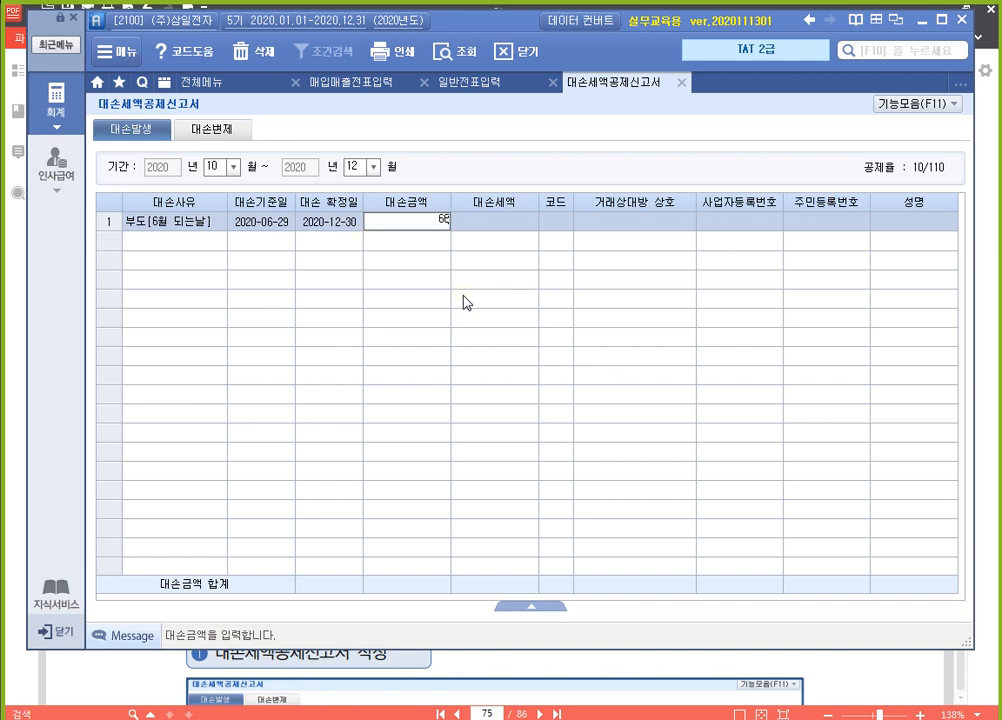
key("Return")
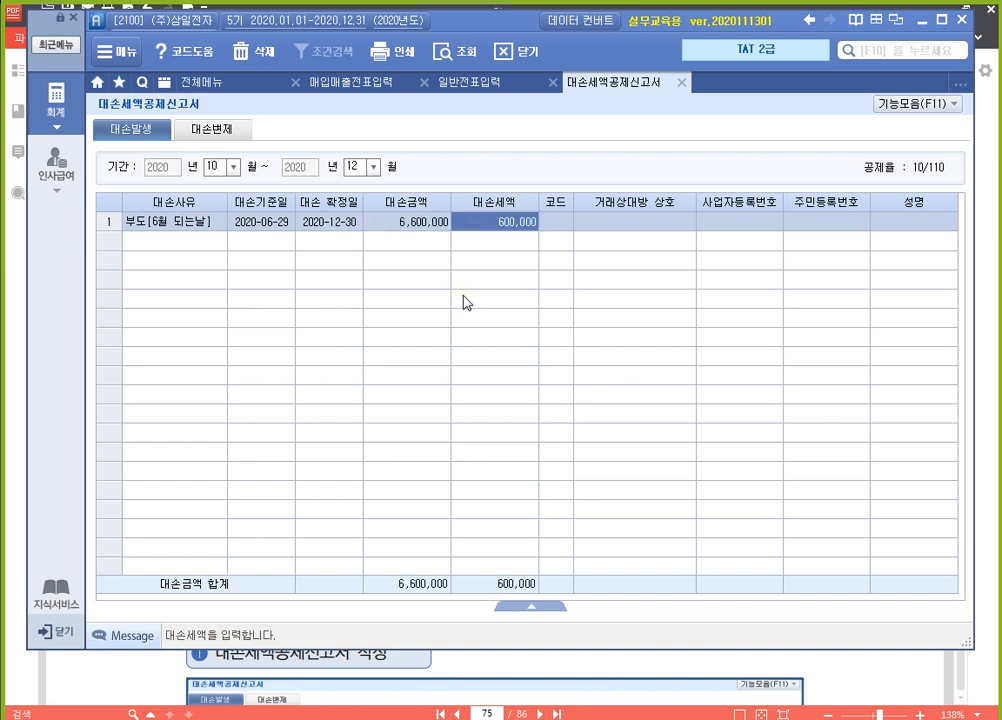
key("Return")
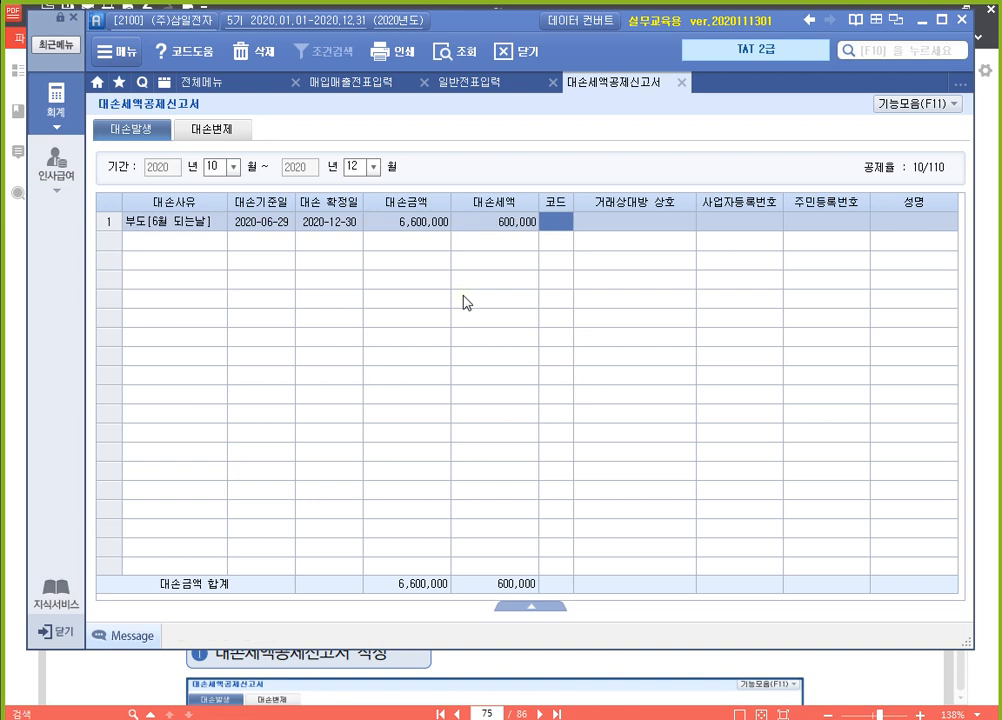
Look up 부실 and assign (주)부실전자 as the entry's 거래상대방, then close the 대손세액공제신고서
key("F2")
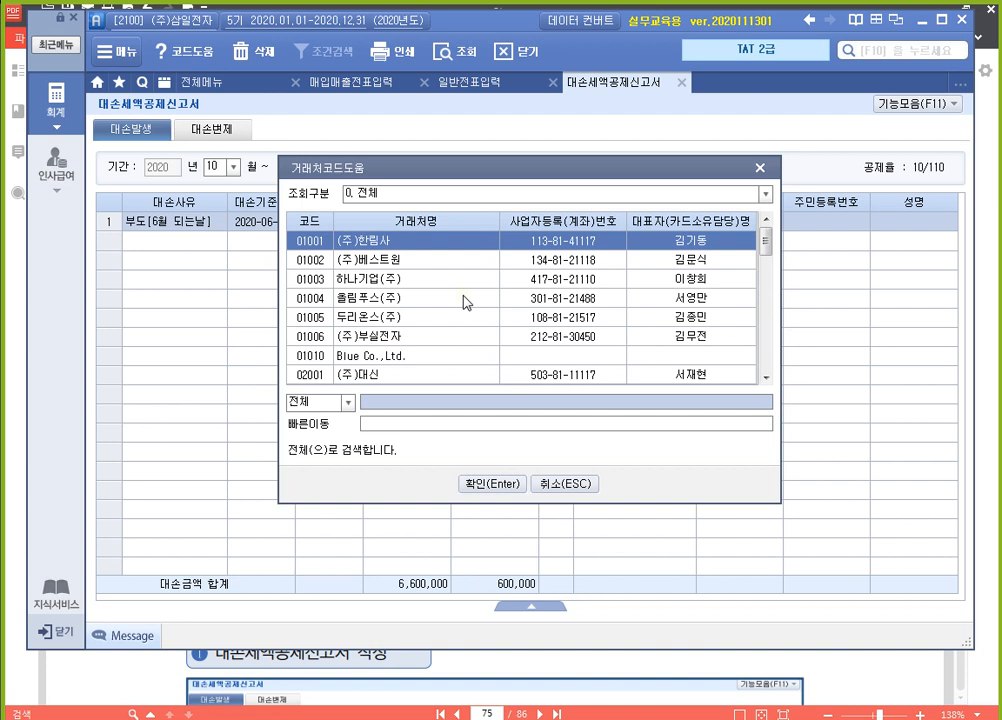
type("부실")
key("Return")
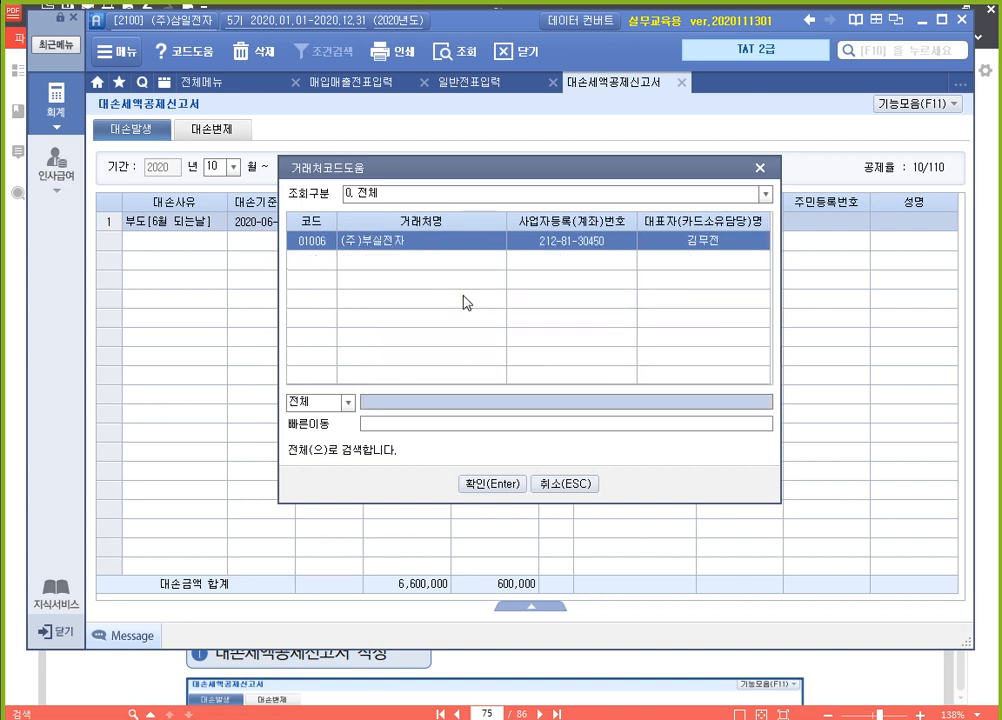
key("Return")
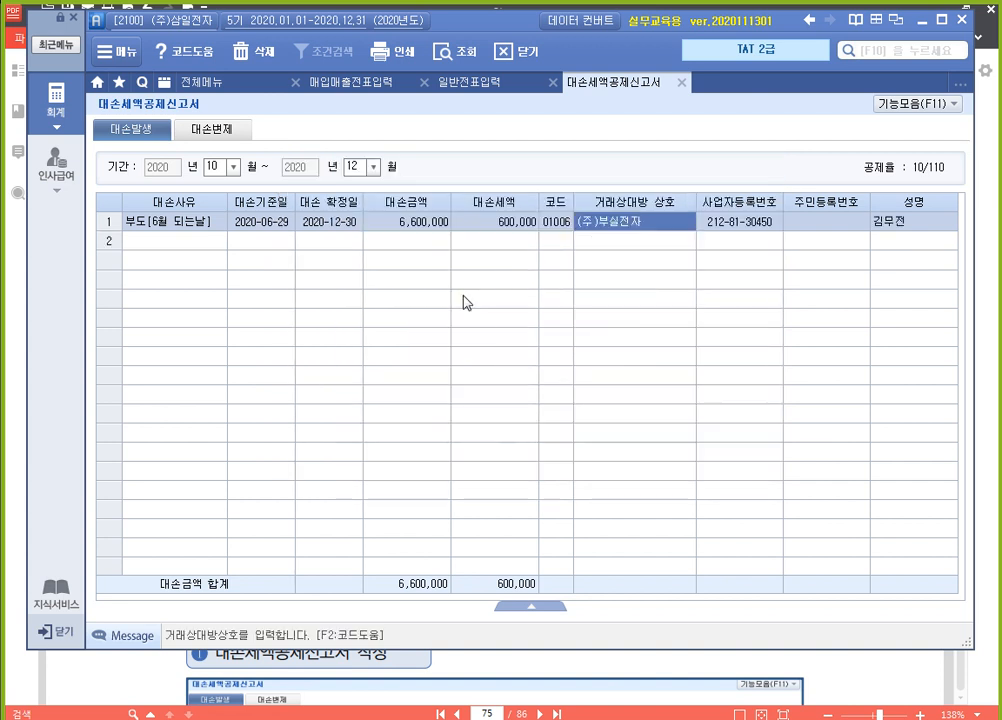
key("Return")
key("Return")
key("Return")
key("Return")
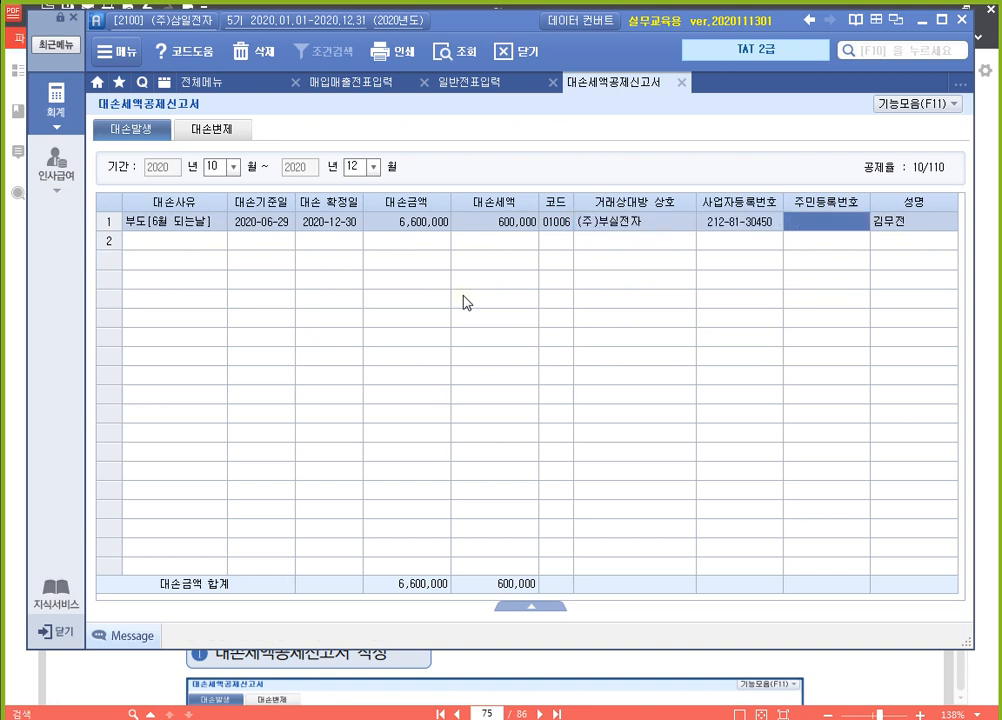
key("Up")
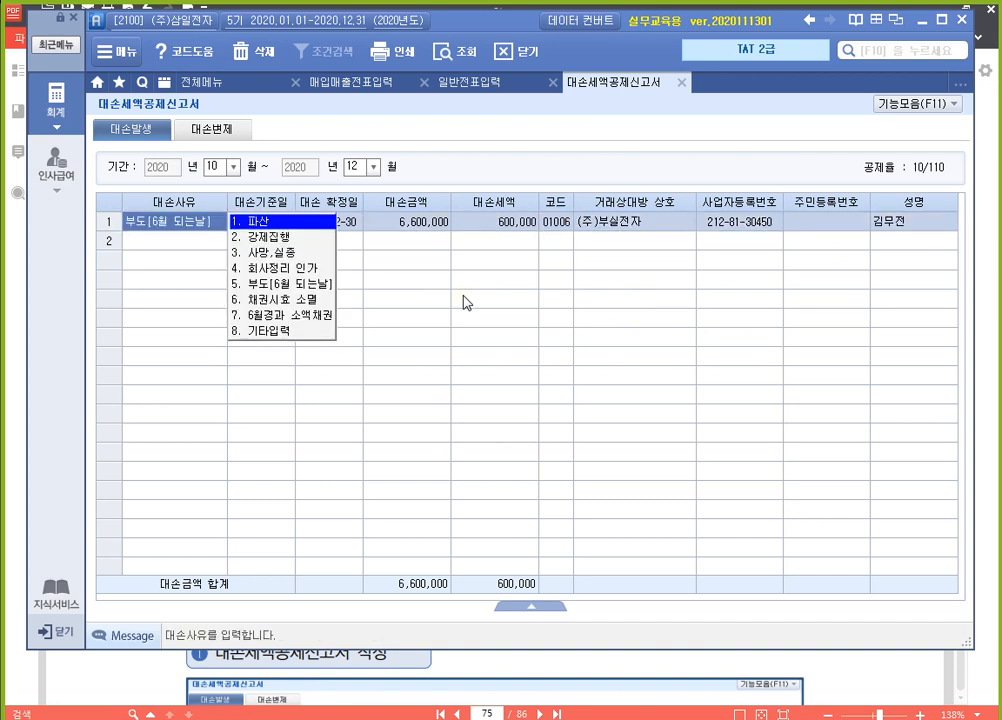
key("Right")
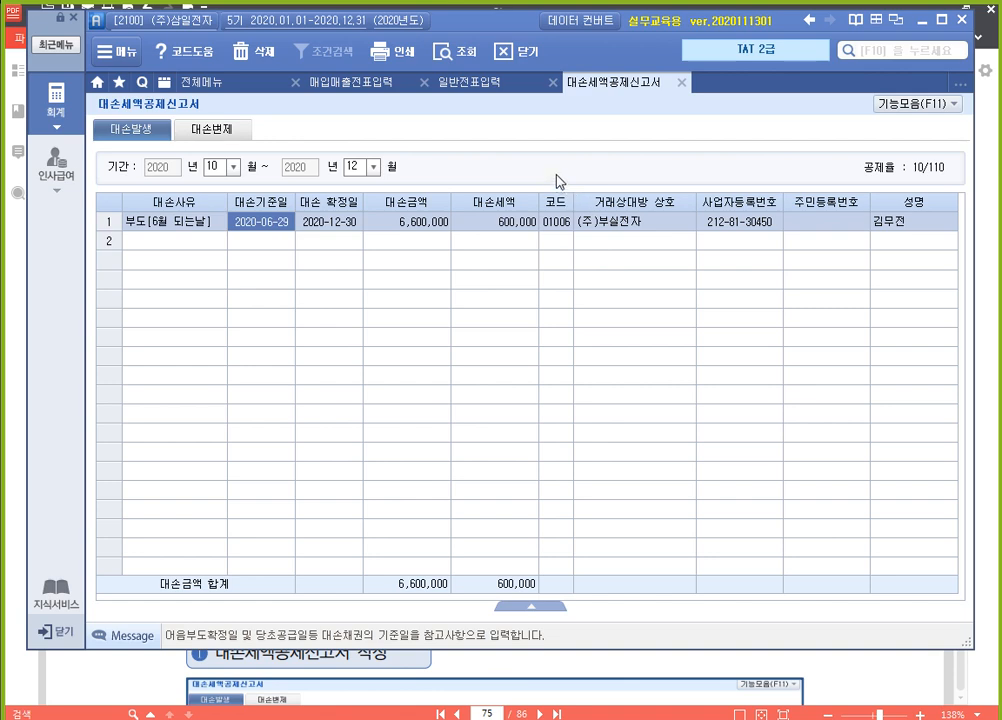
left_click(681, 91)
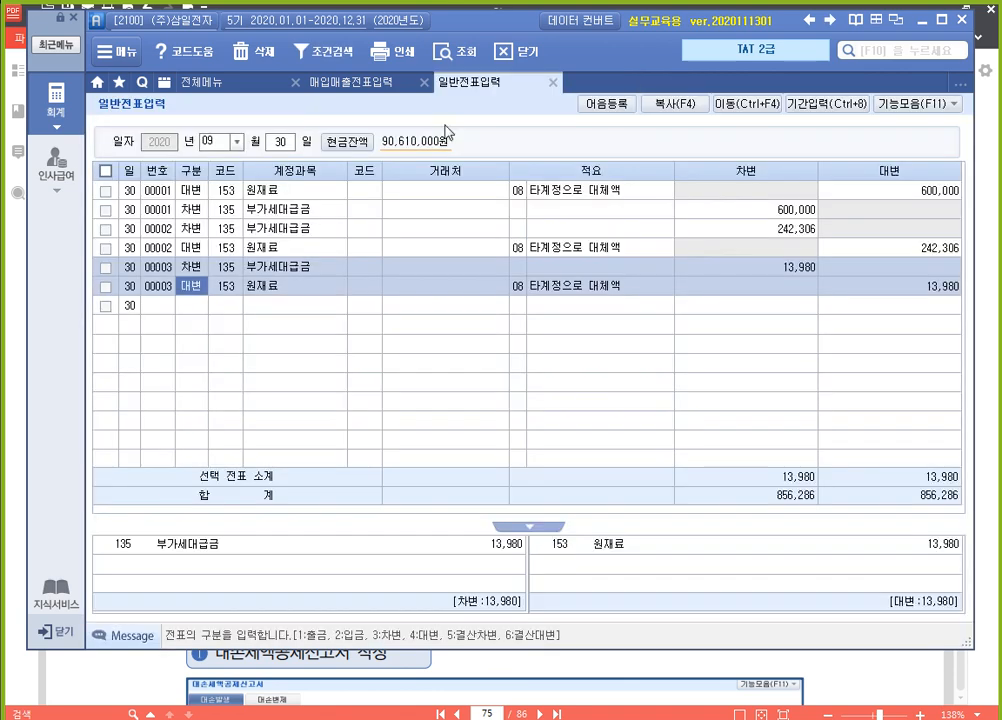
Open the 부가가치세신고서 and load the period October 1 through December 31, 2020
left_click(216, 83)
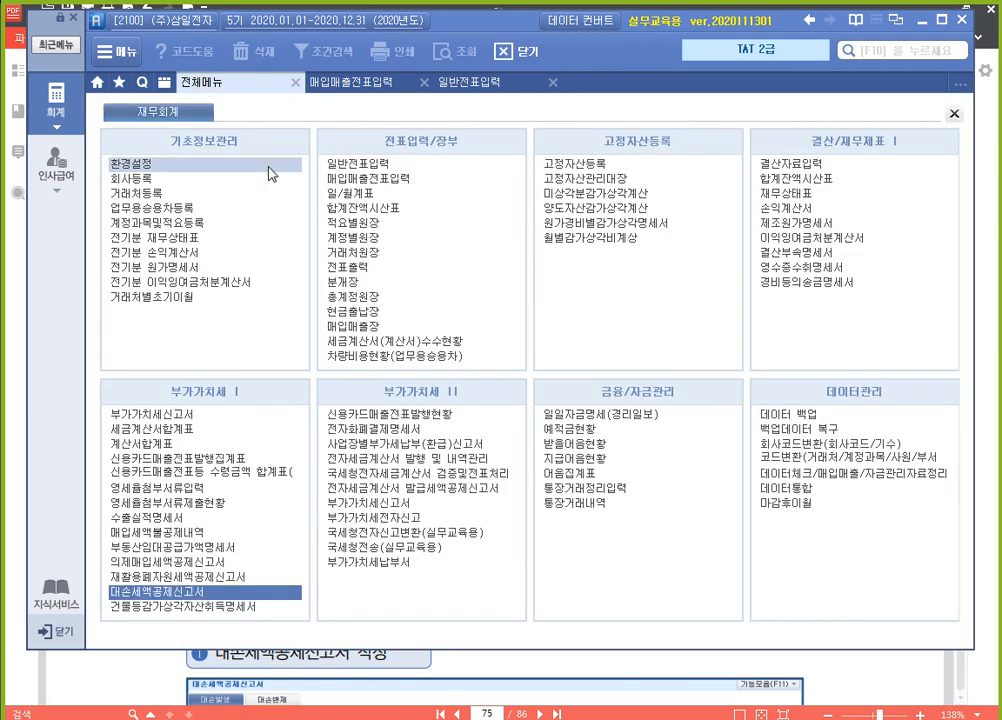
left_click(204, 416)
type("10")
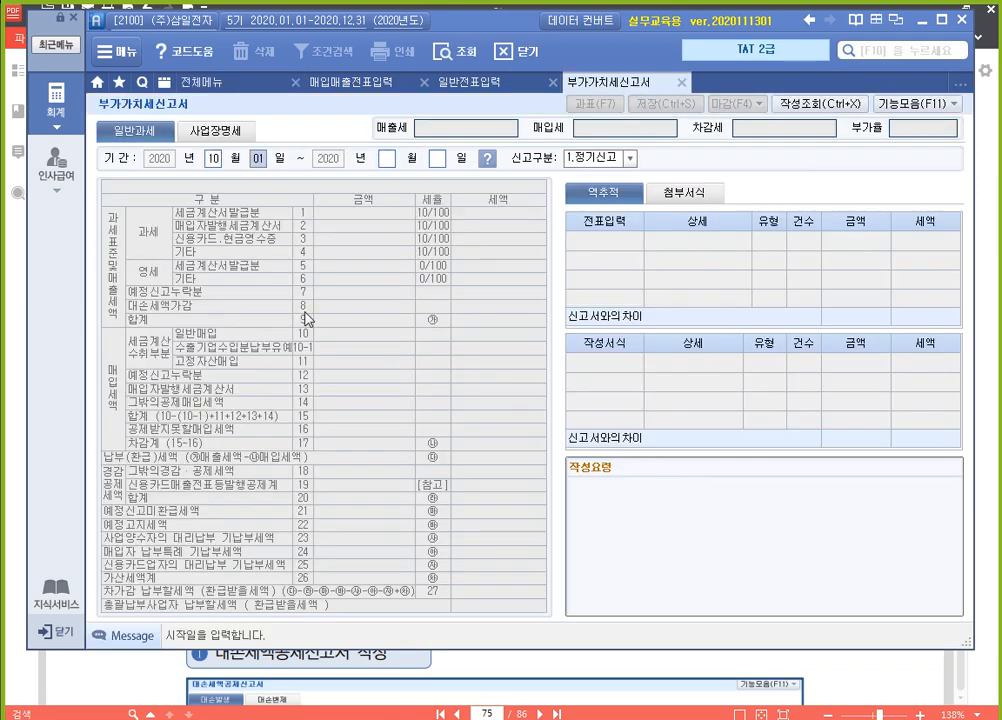
key("Return")
key("Return")
key("Return")
key("Return")
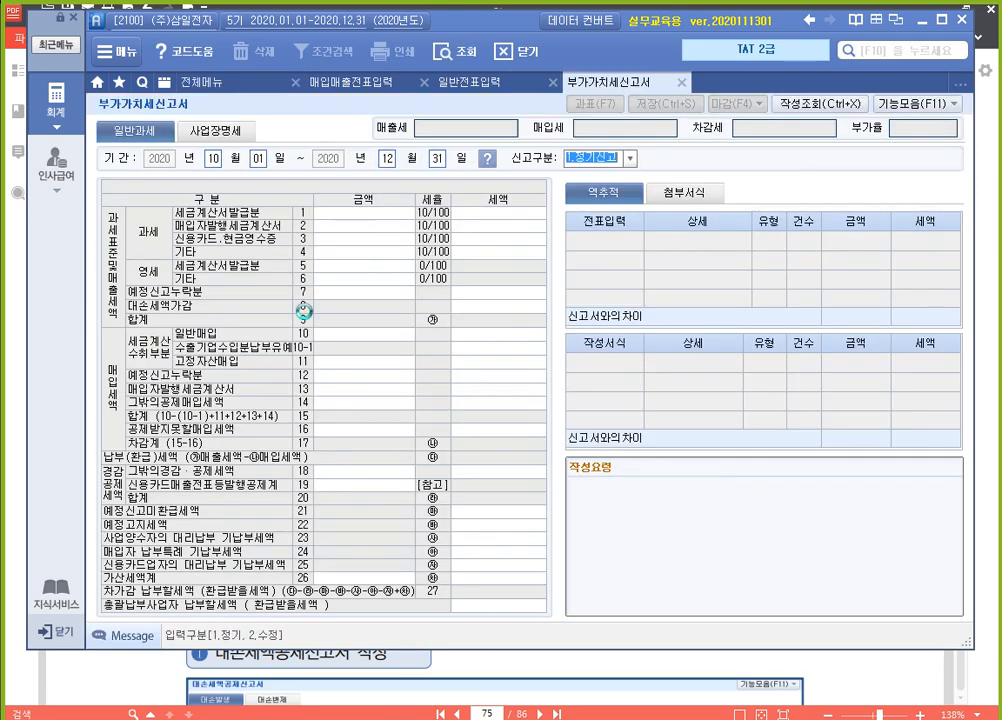
Check the source of the 대손세액가감 tax amount and save the 부가가치세신고서
left_click(528, 305)
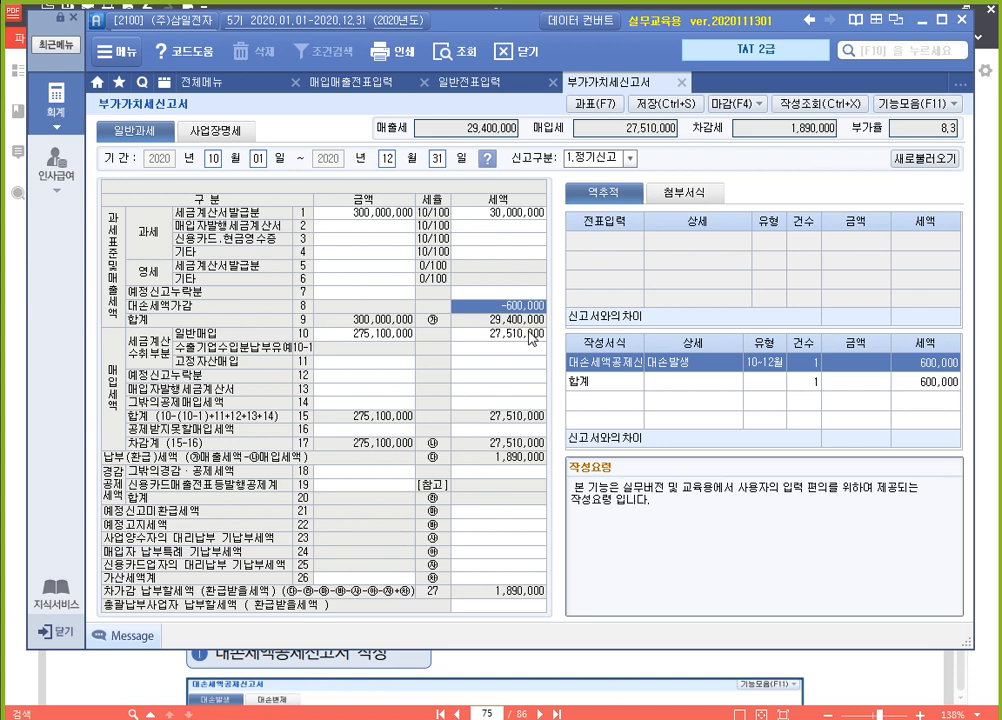
left_click(662, 103)
left_click(518, 413)
Switch to 일반전표입력 and set the voucher date to December 30, 2020
left_click(478, 86)
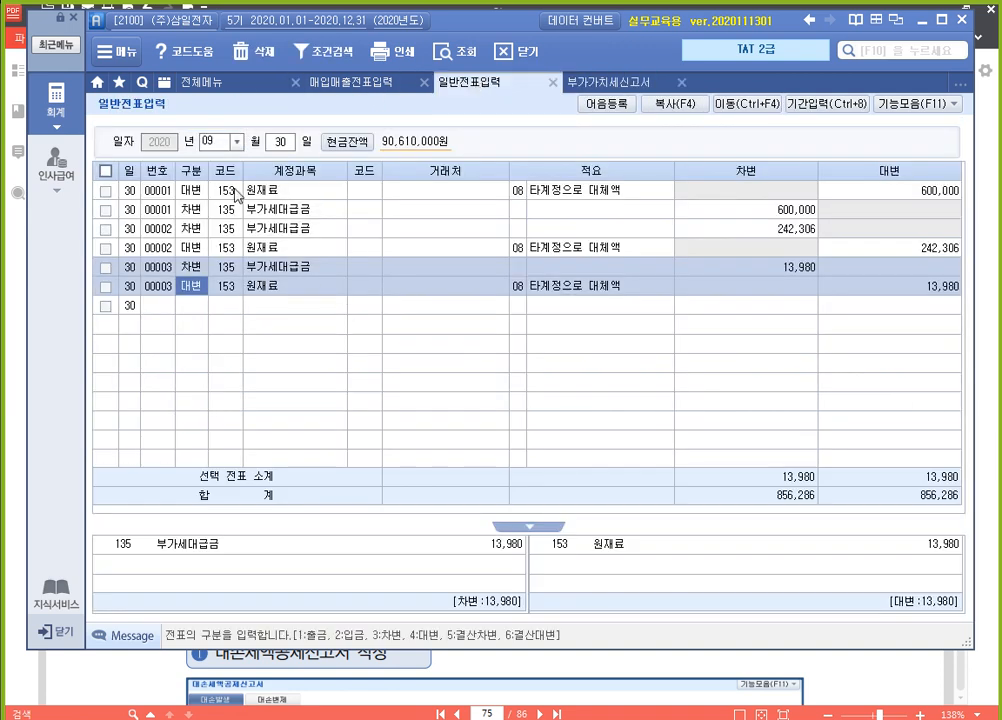
left_click(212, 137)
type("12")
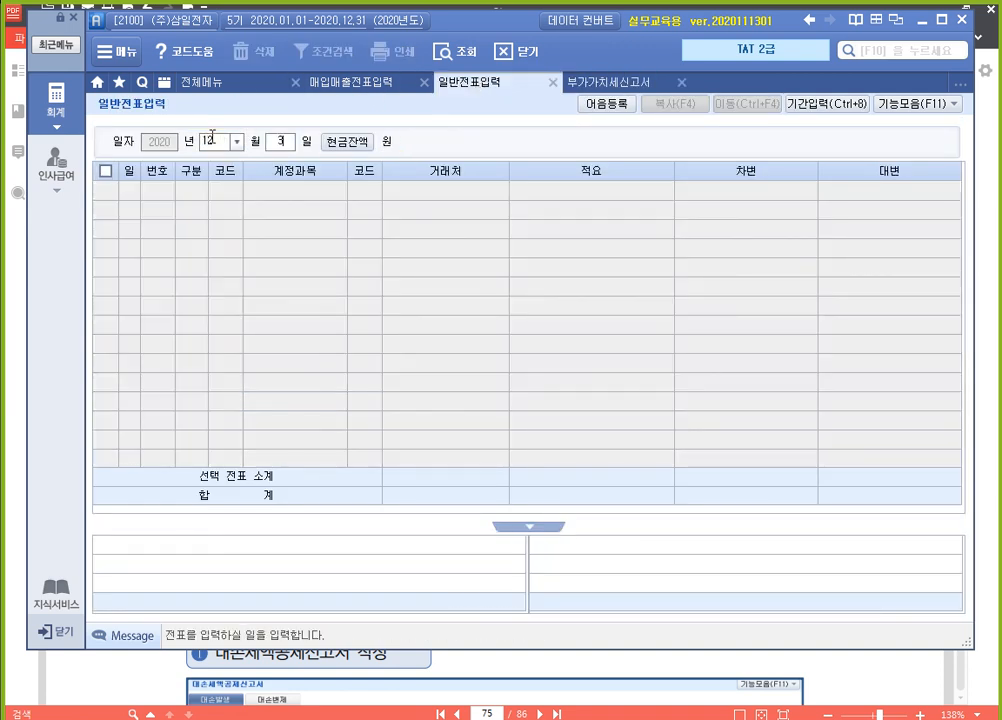
key("Return")
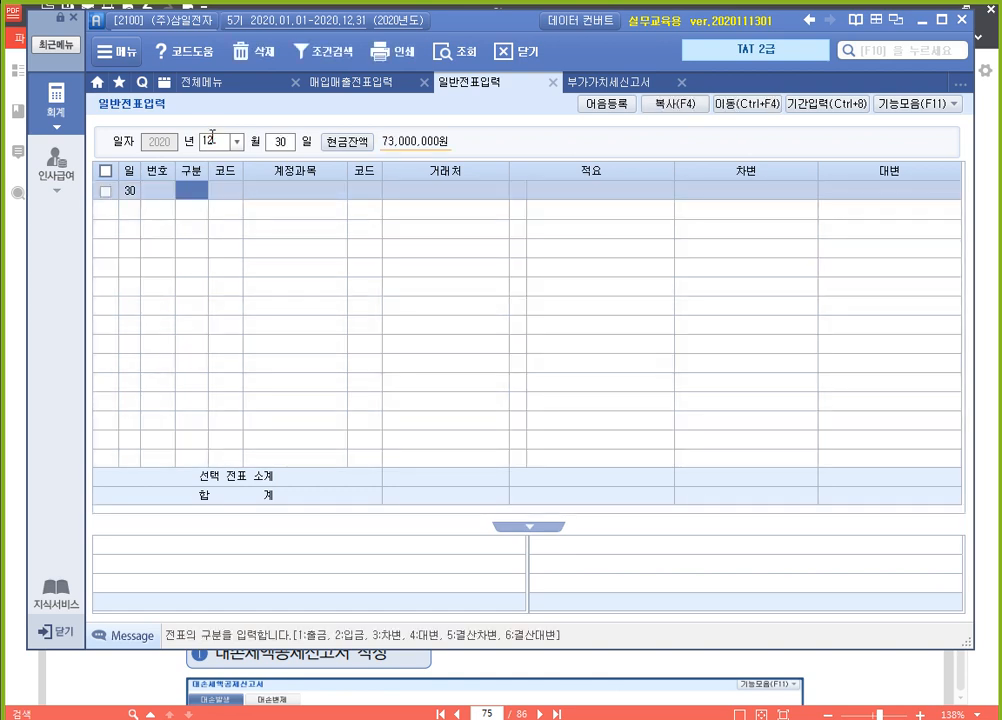
Enter a 대변 line for account 108 외상매출금 with (주)부실전자 as 거래처 and an amount of 6,600,000
type("4")
key("Return")
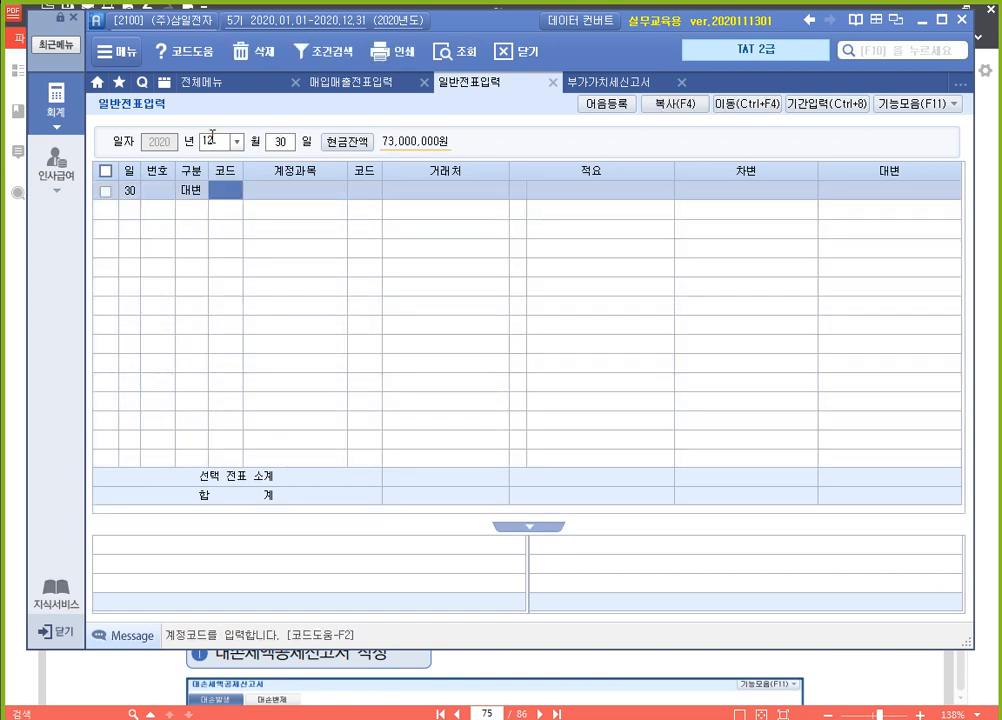
type("108")
key("Return")
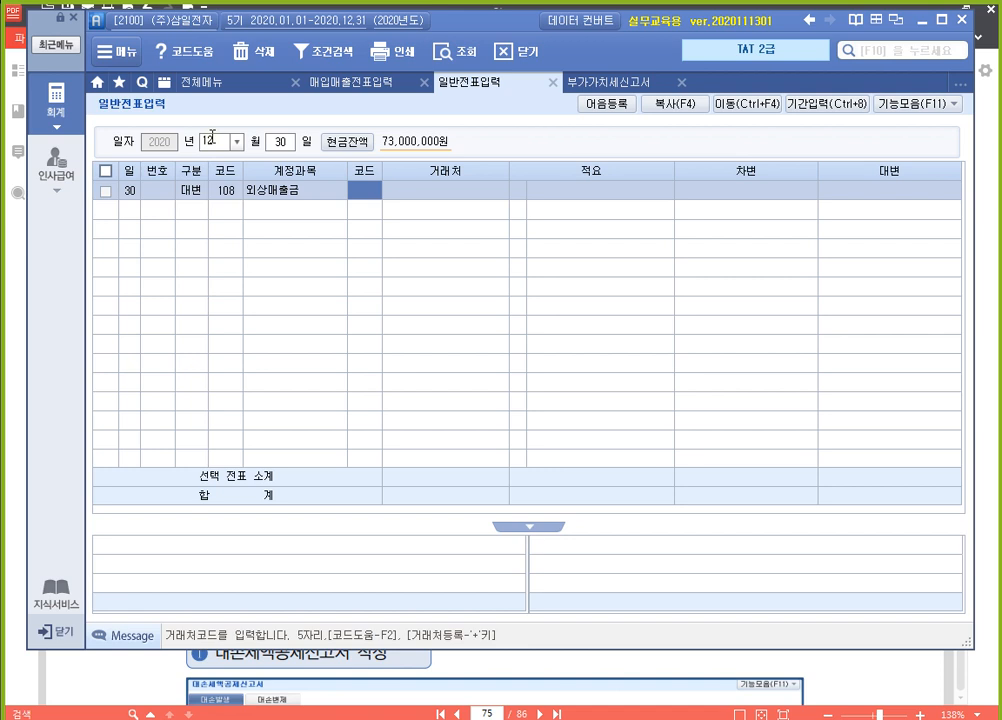
type("01006")
key("Return")
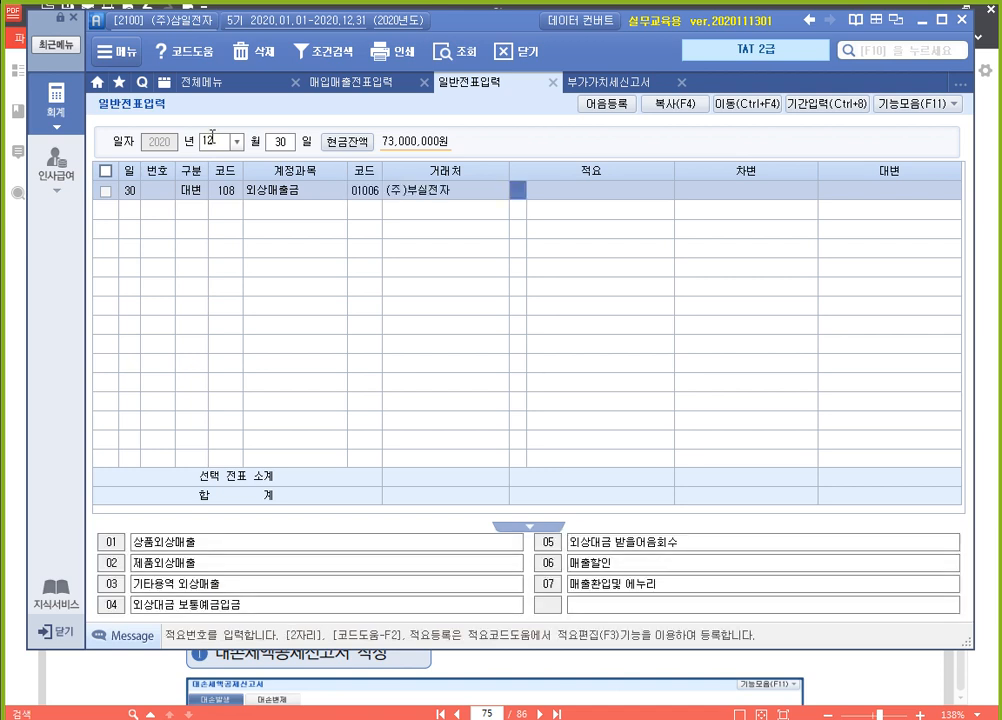
key("Return")
type("6600000")
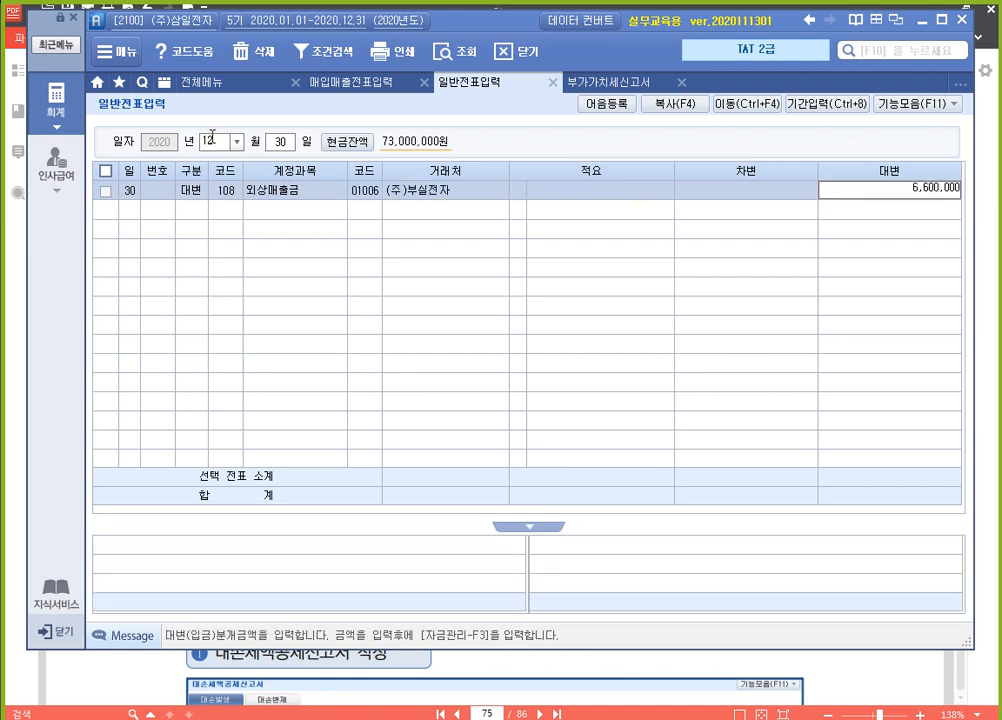
key("Return")
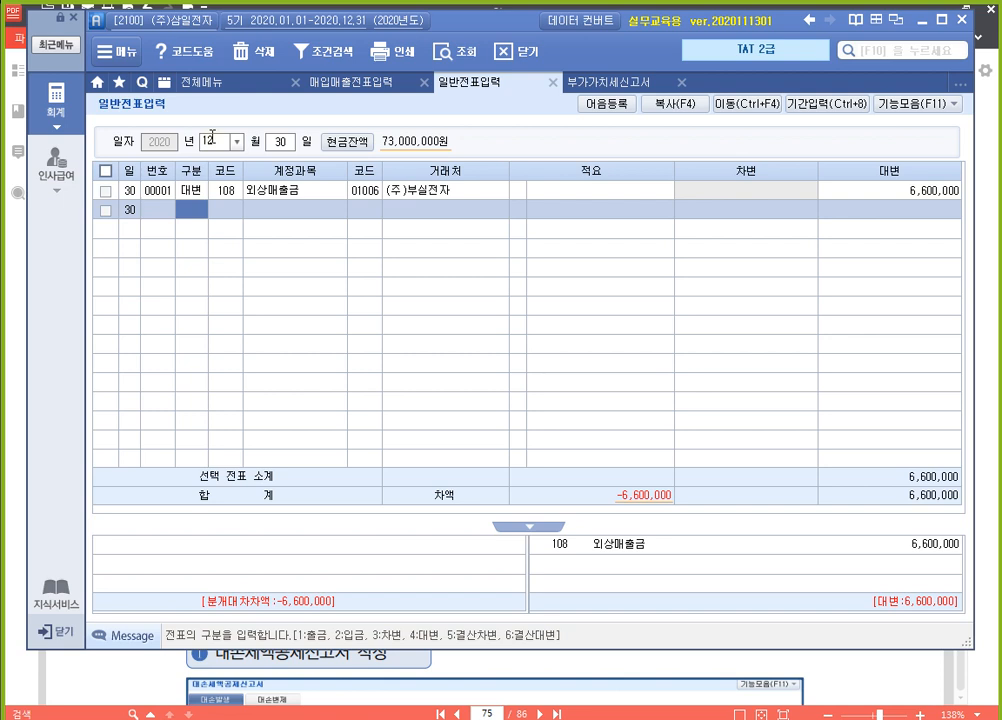
Add a 차변 line for account 255 부가세예수금 with an amount of 600,000 and no 거래처
type("3부가")
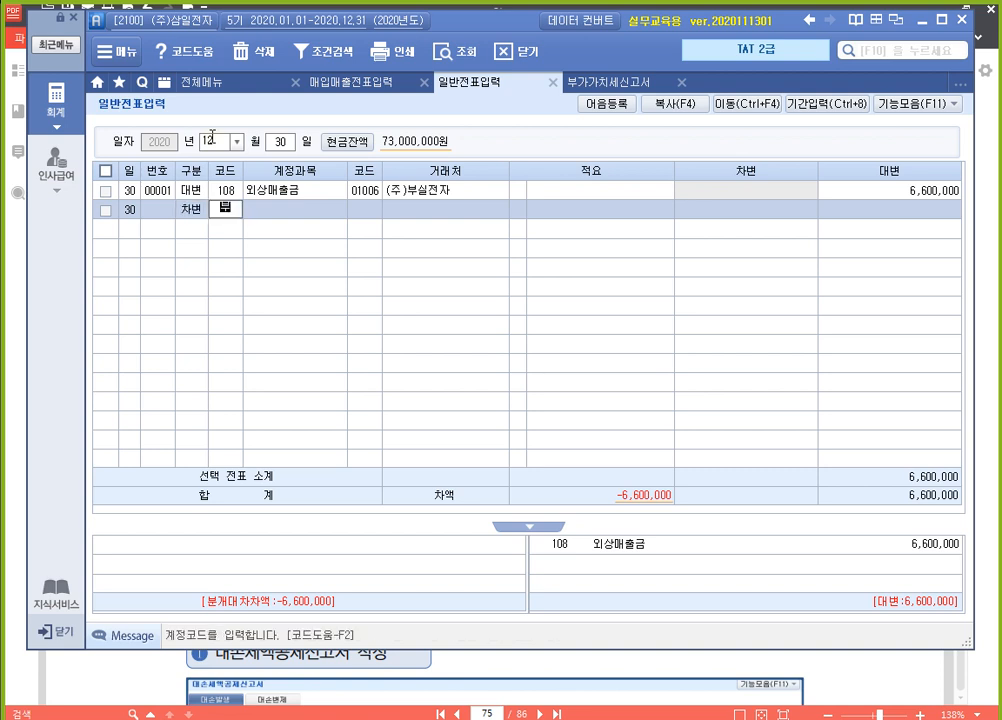
key("Return")
key("Down")
key("Return")
key("Return")
key("Return")
key("Return")
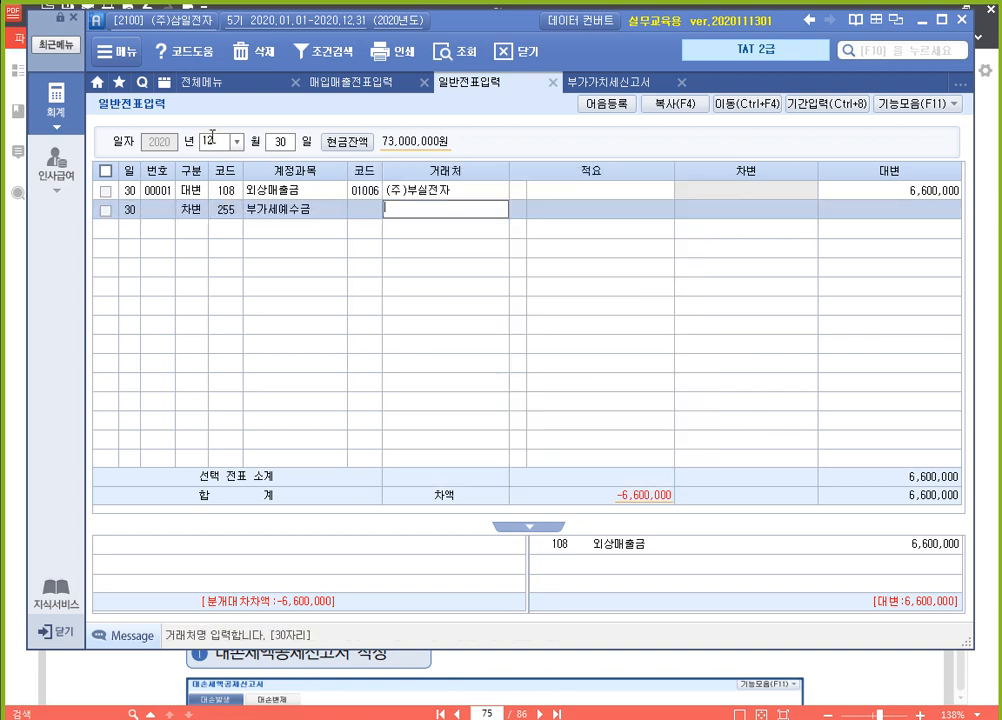
type("6000000")
key("Return")
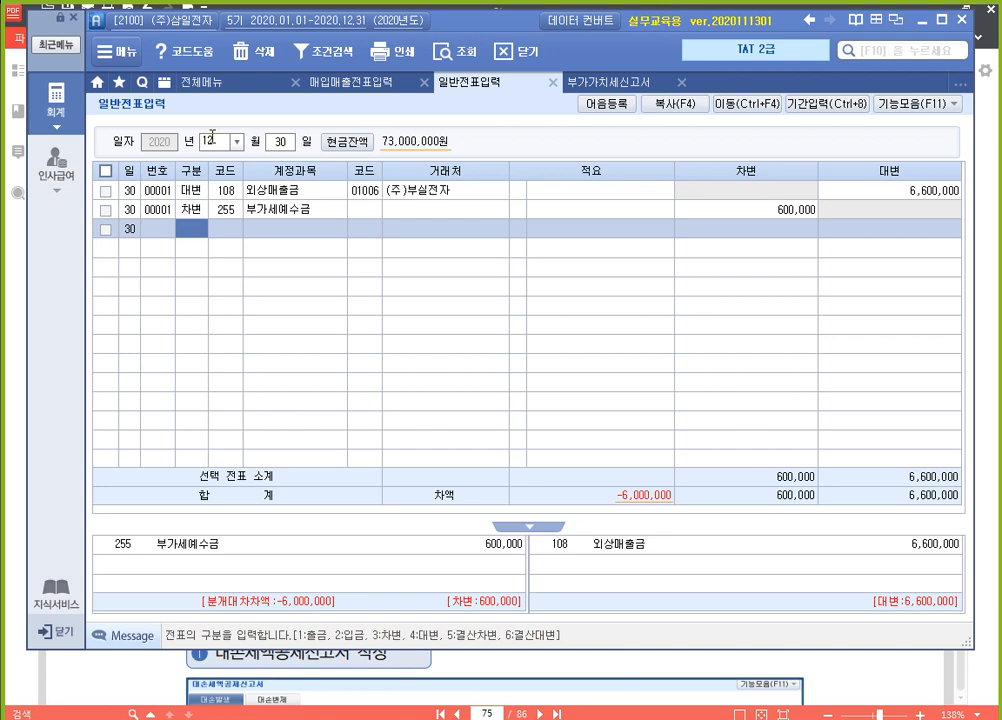
Open the 합계잔액시산표 as of December 30, decline checking the unbalanced voucher, and examine the 대손충당금 balance under 외상매출금
left_click(240, 90)
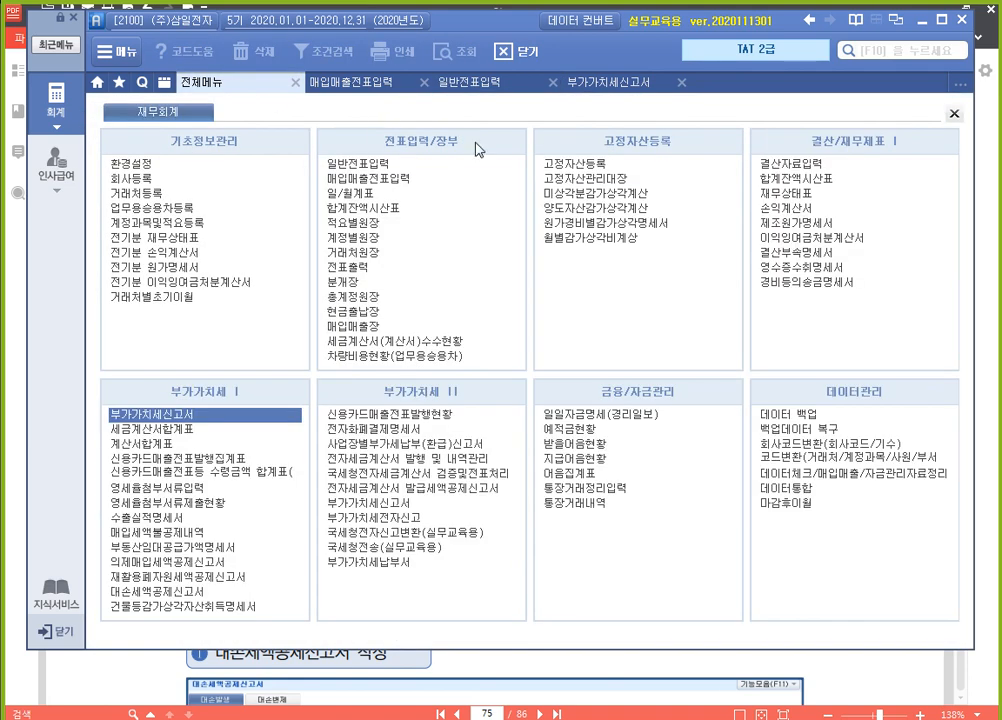
left_click(829, 180)
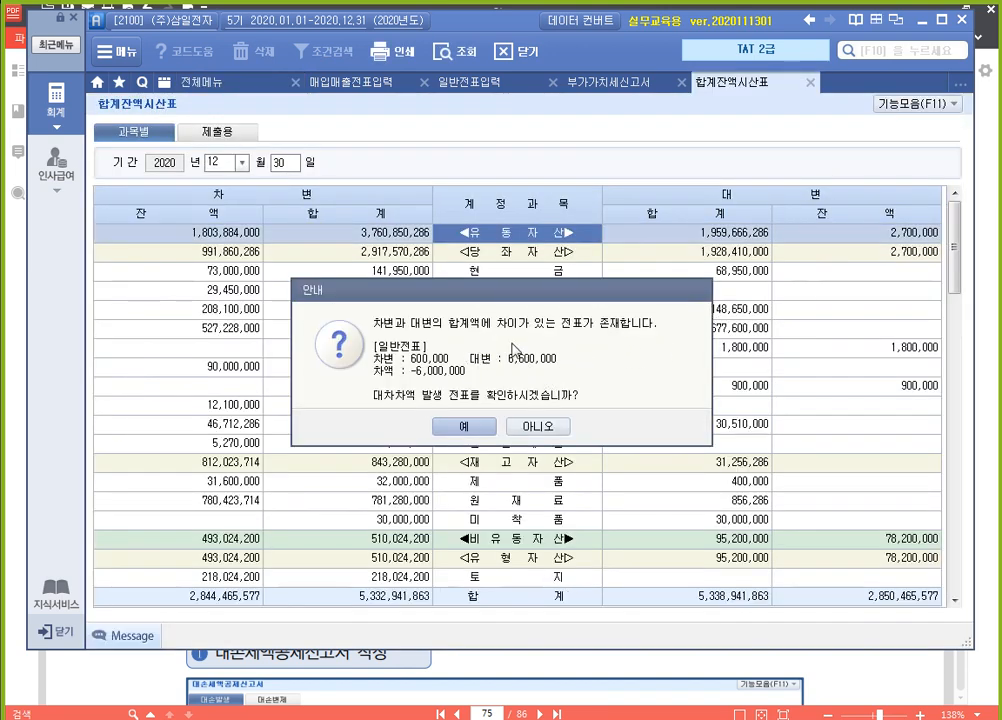
left_click(530, 426)
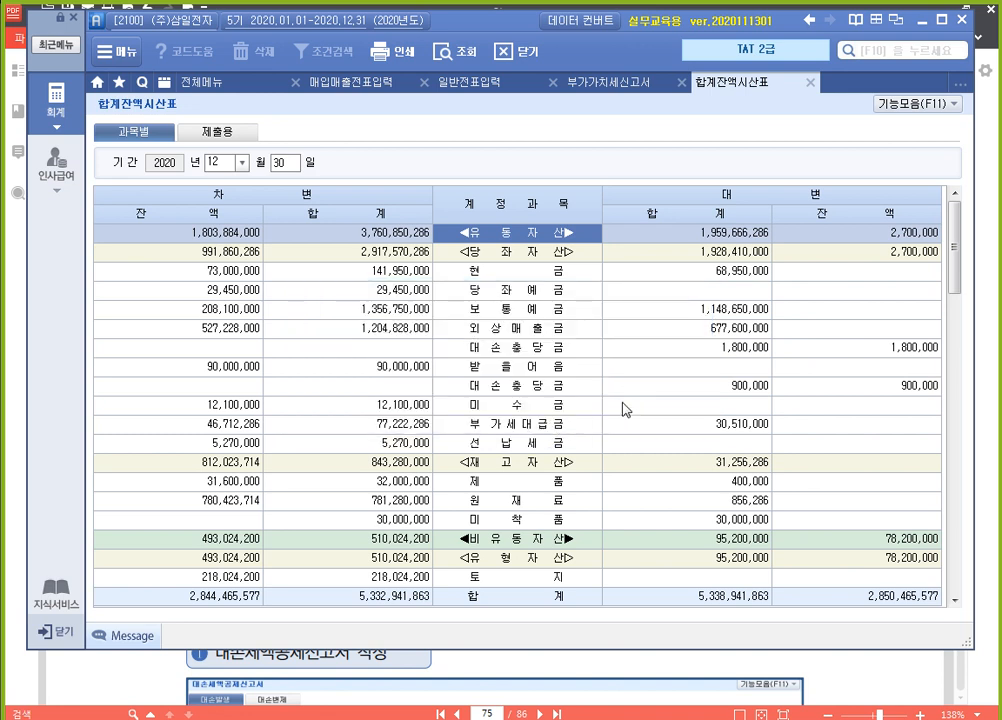
left_click(550, 333)
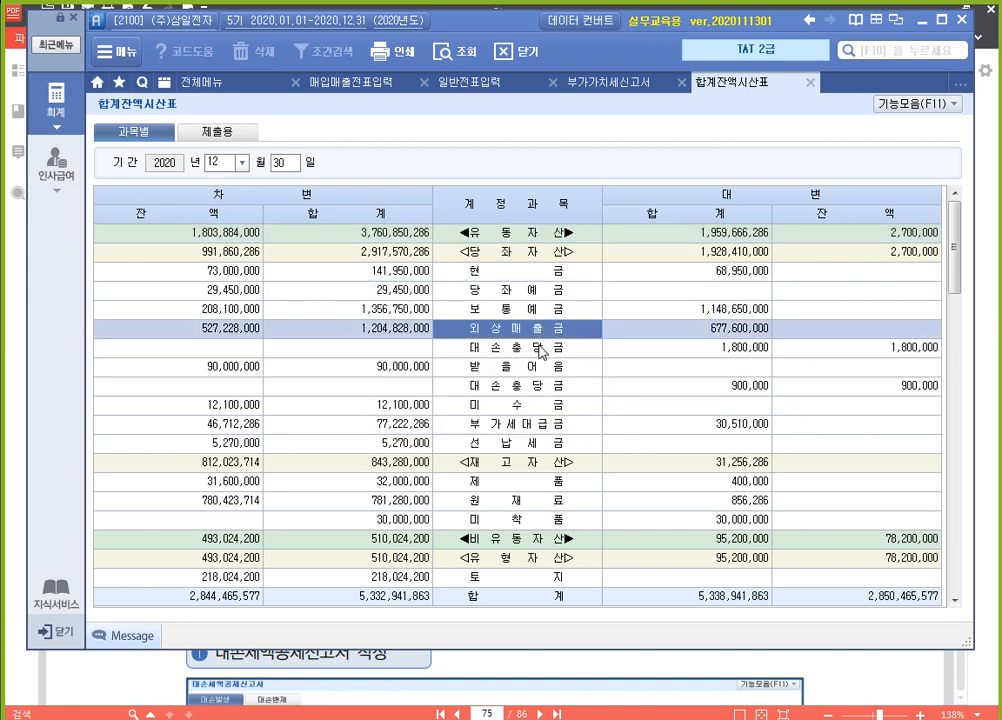
left_click(532, 346)
left_click(886, 355)
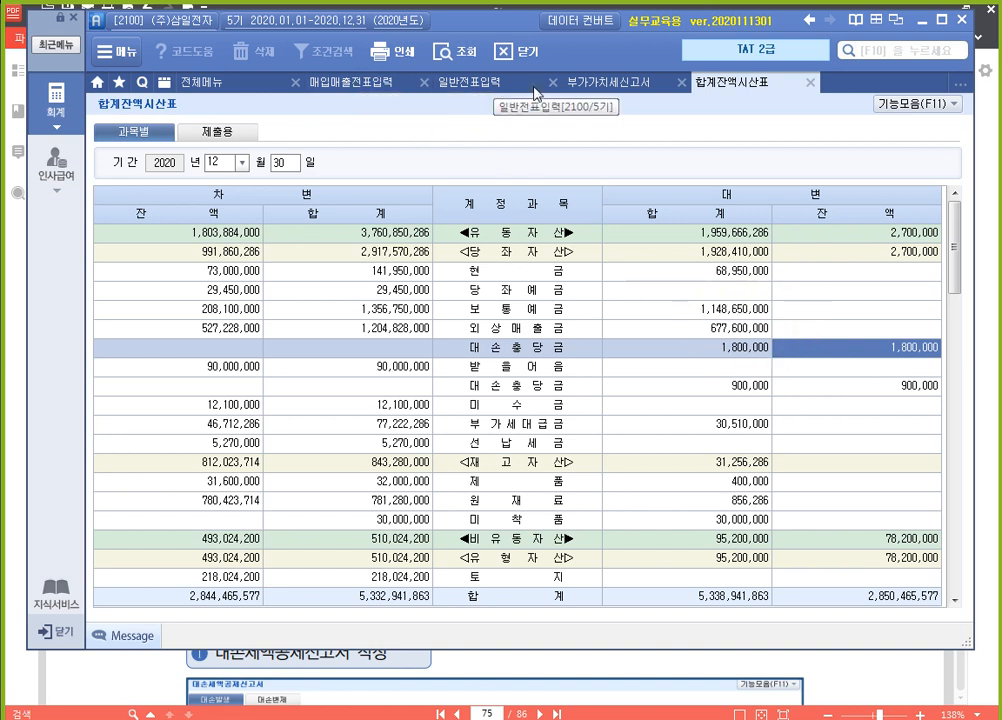
Return to 일반전표입력 and add a 차변 line for account 109 대손충당금 with an amount of 1,800,000 and no 거래처
left_click(482, 89)
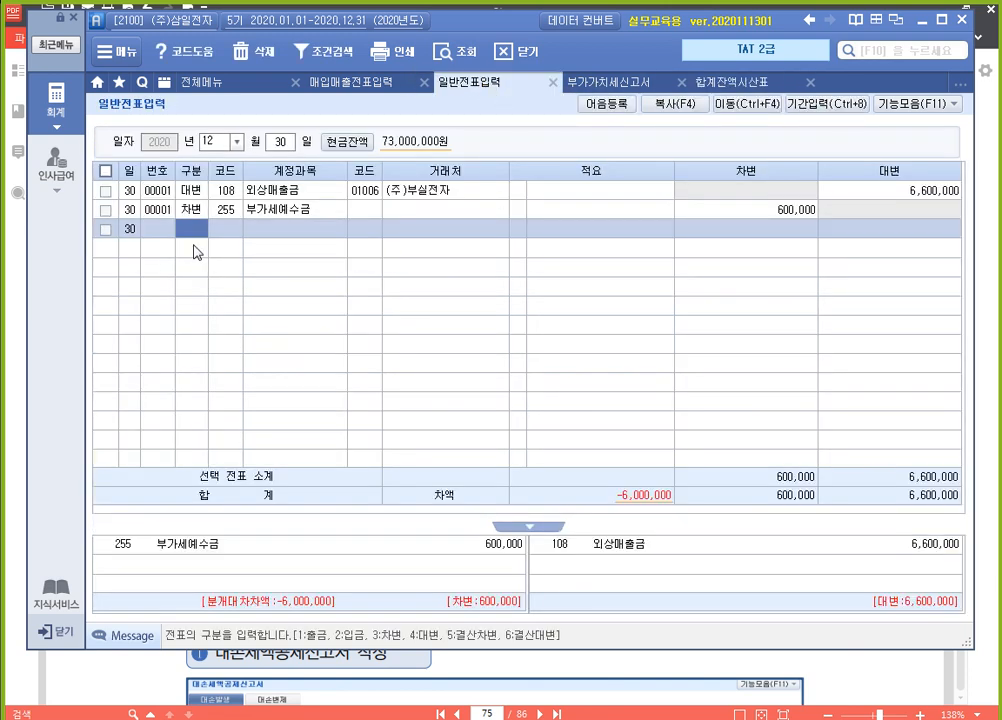
type("3")
key("Return")
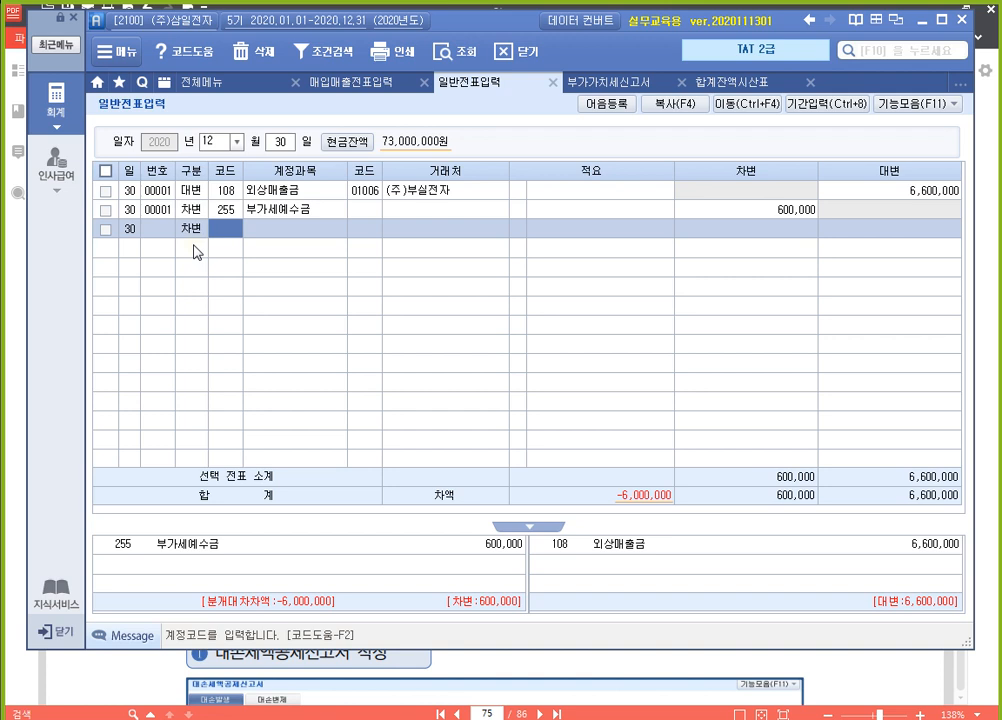
type("109")
key("Return")
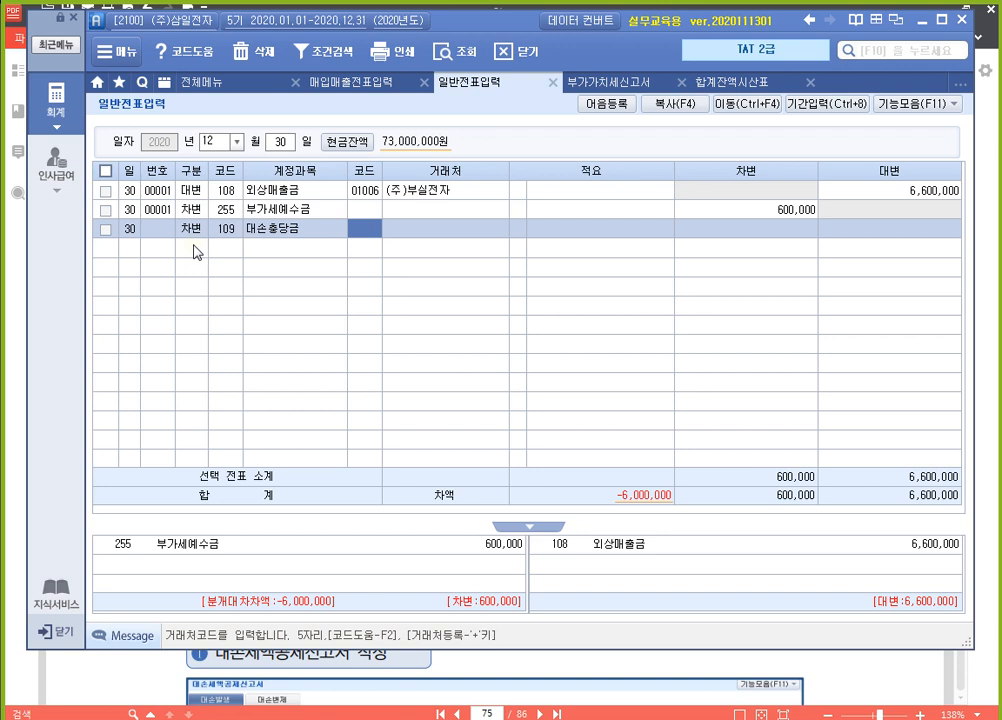
key("Return")
key("Return")
key("Return")
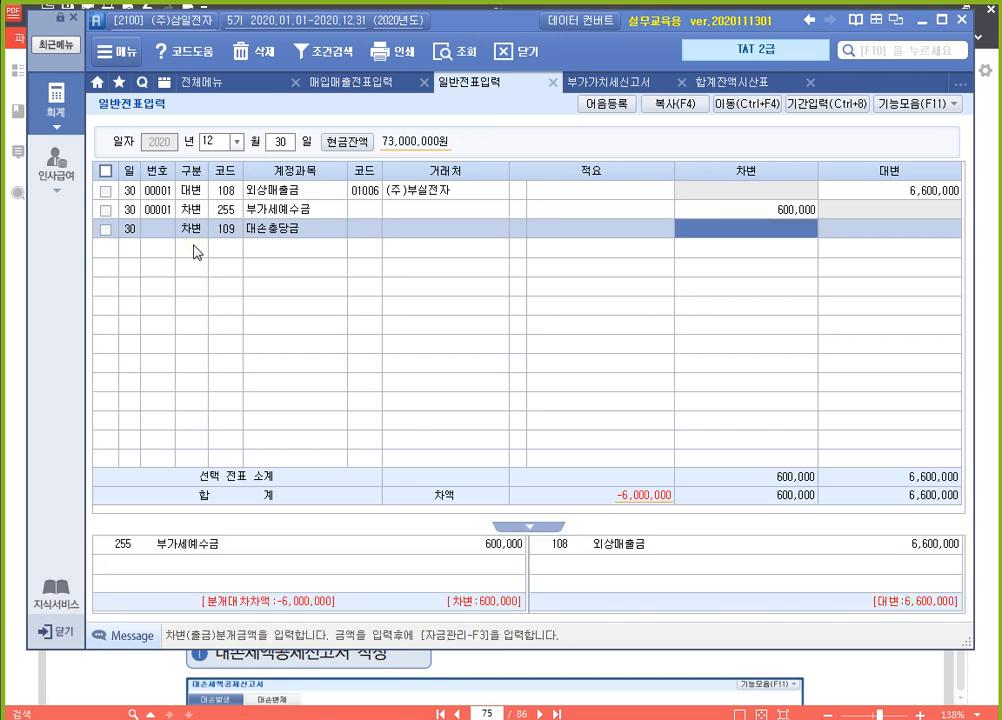
type("1800000")
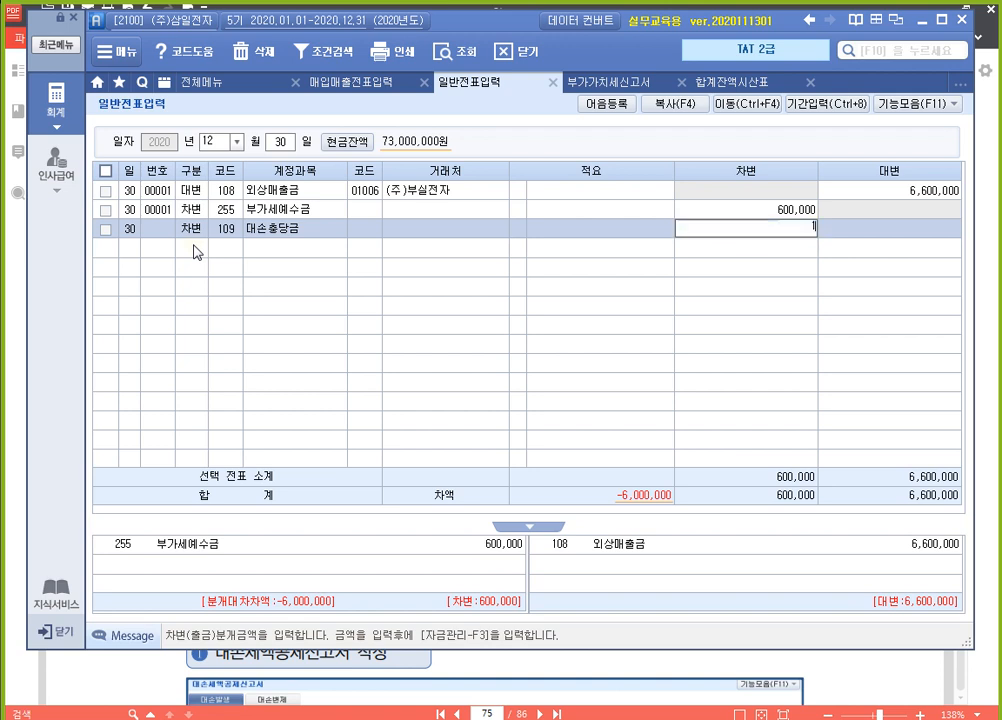
key("Return")
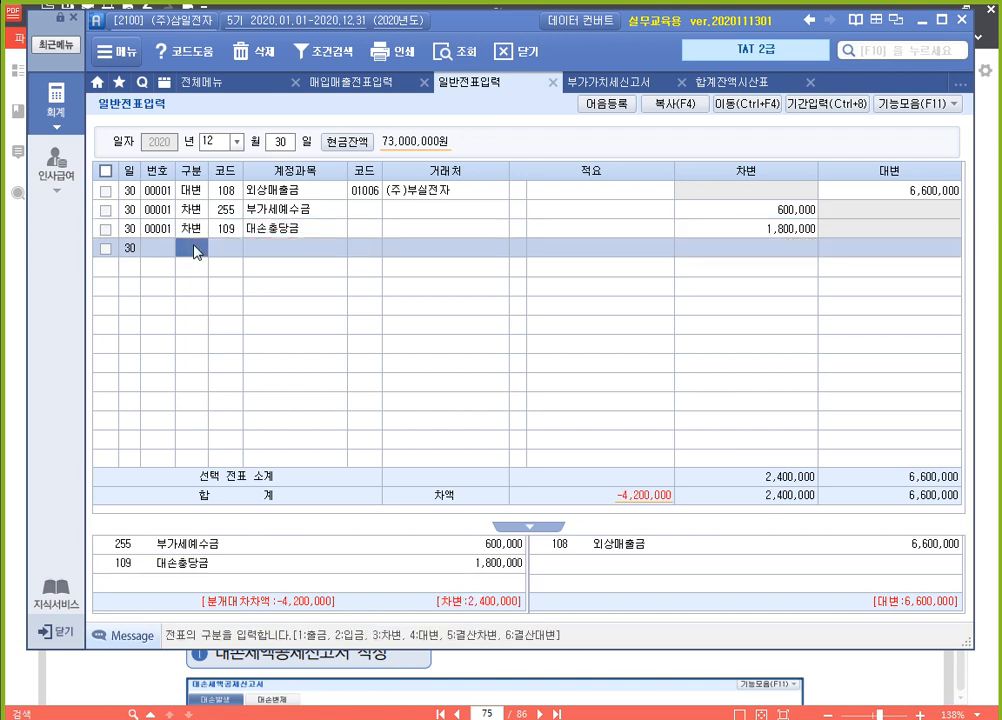
Add a 차변 line for account 835 대손상각비 with an amount of 4,200,000 and no 거래처
type("3")
type("대손")
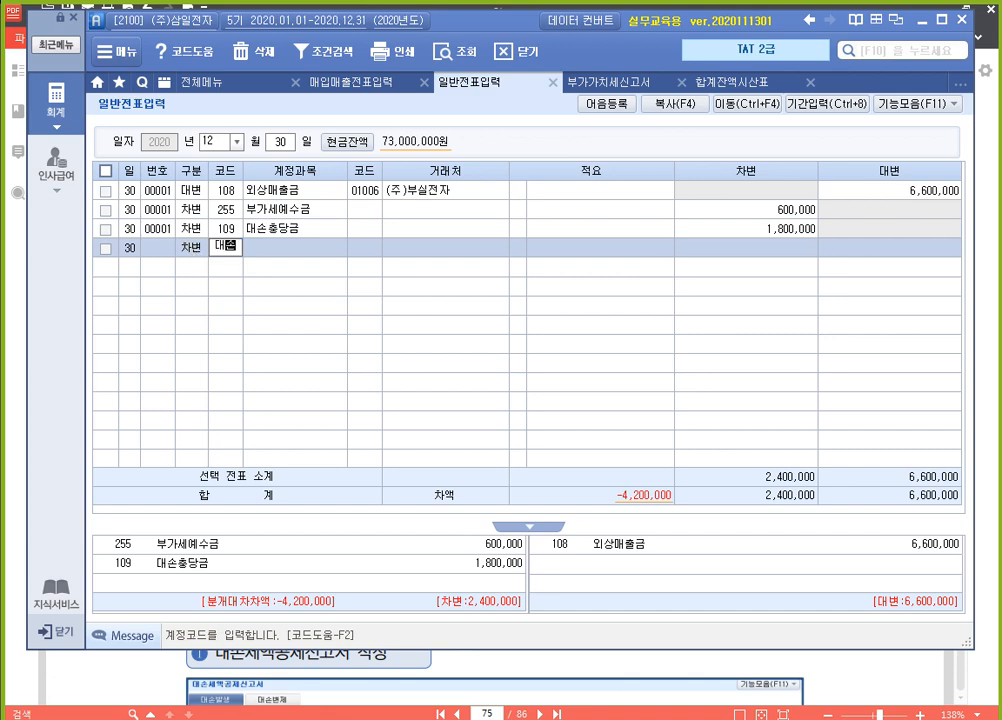
key("Return")
key("End")
key("Up")
key("Up")
key("Up")
key("Up")
key("Up")
key("Up")
key("Up")
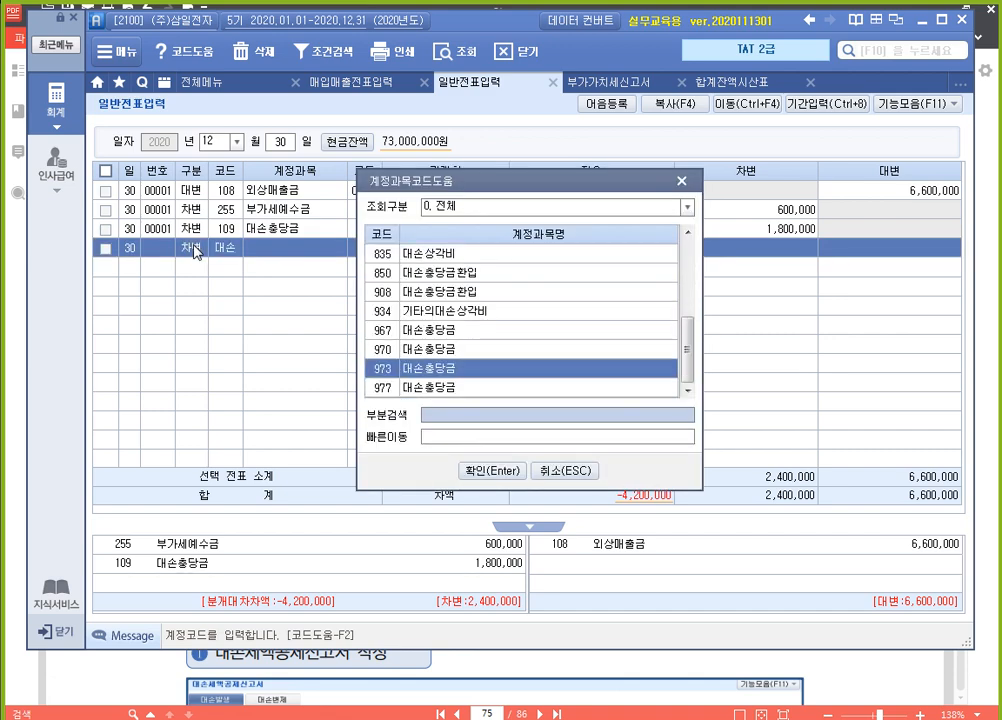
key("Return")
key("Return")
key("Return")
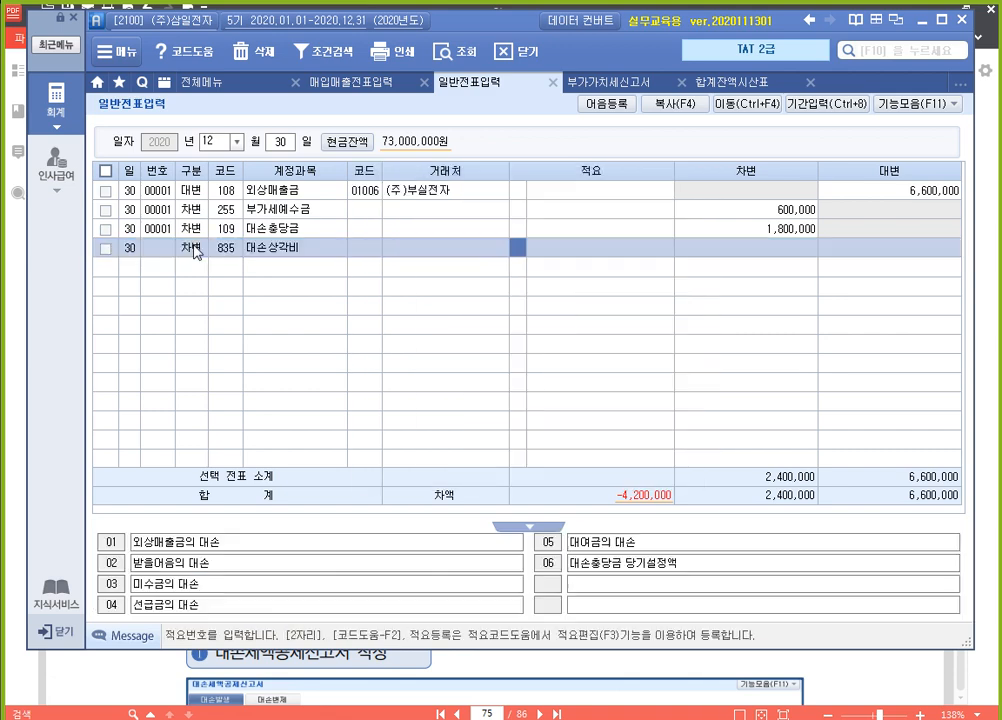
type("4200000")
key("Return")
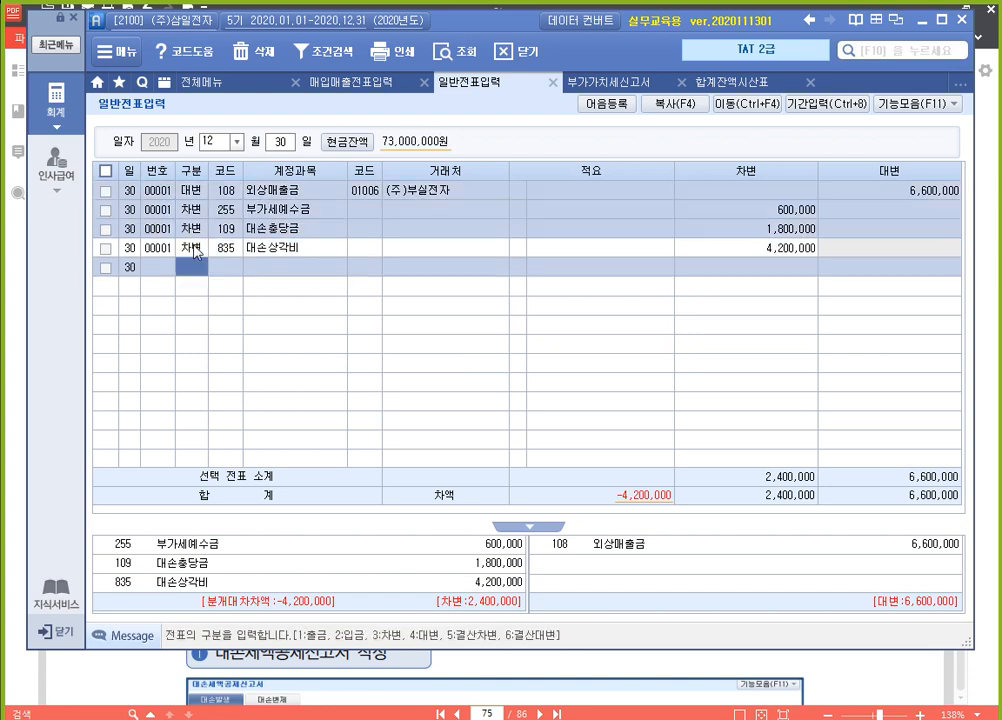
left_click(193, 249)
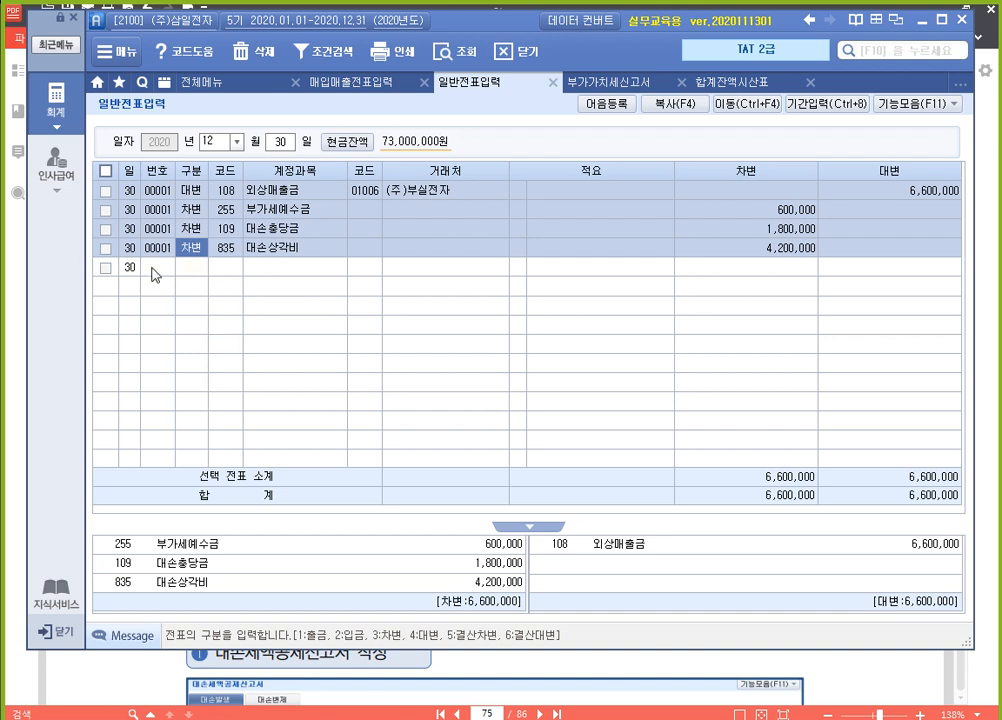
Close the 매입매출전표입력, 일반전표입력 and 합계잔액시산표 screens, keeping 부가가치세신고서 open
left_click(420, 84)
left_click(420, 84)
left_click(553, 84)
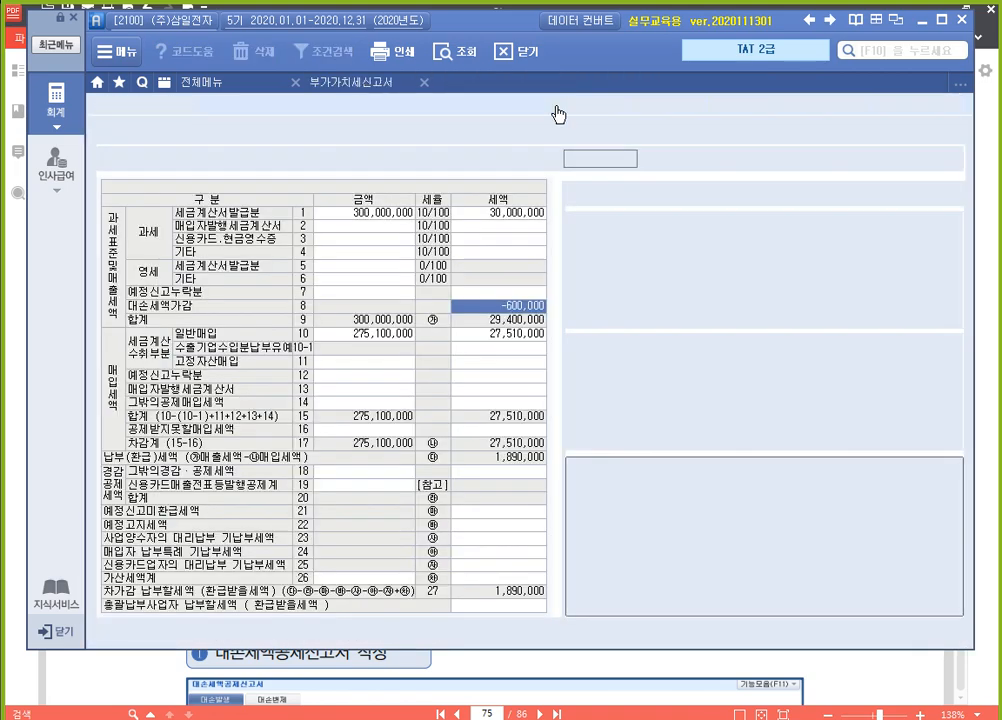
Switch to the textbook in 알PDF and read the 부가가치세신고서 작성 및 회계처리 exercises on page 412
left_click(868, 680)
scroll(650, 385, "down", 8)
scroll(568, 330, "down", 20)
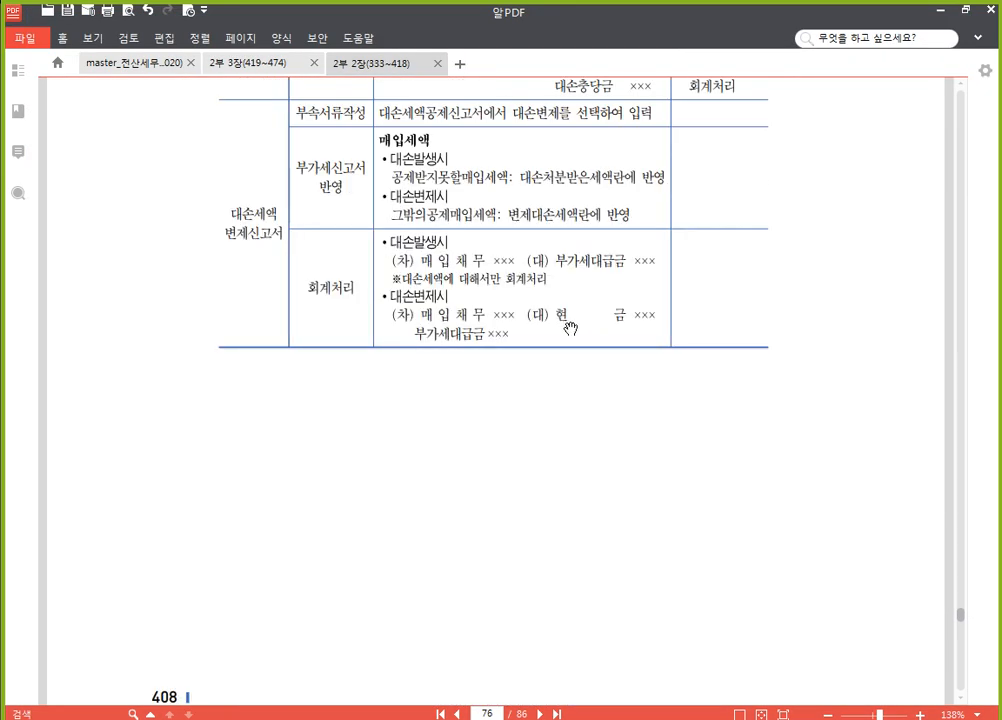
scroll(518, 377, "down", 15)
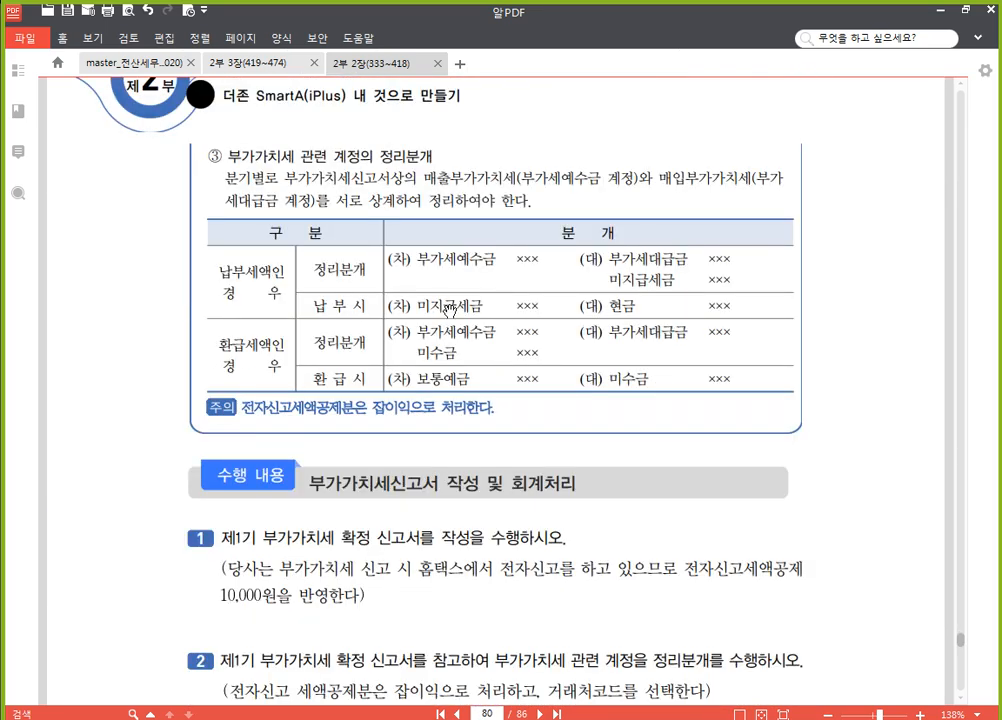
scroll(362, 354, "down", 8)
scroll(365, 362, "up", 4)
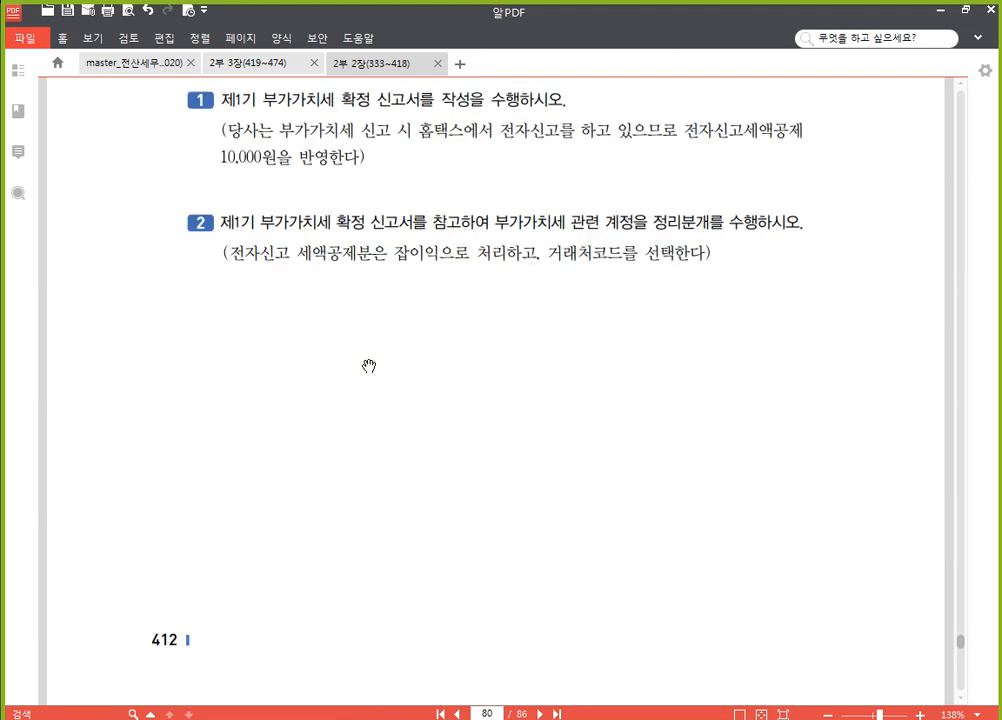
scroll(369, 366, "up", 2)
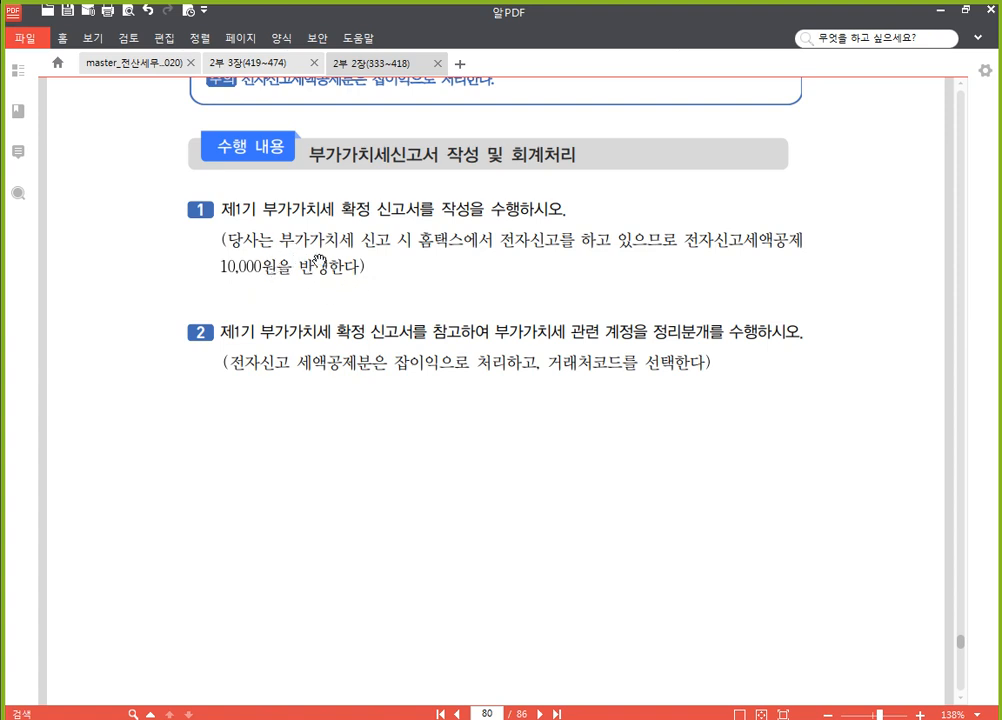
scroll(287, 258, "down", 1)
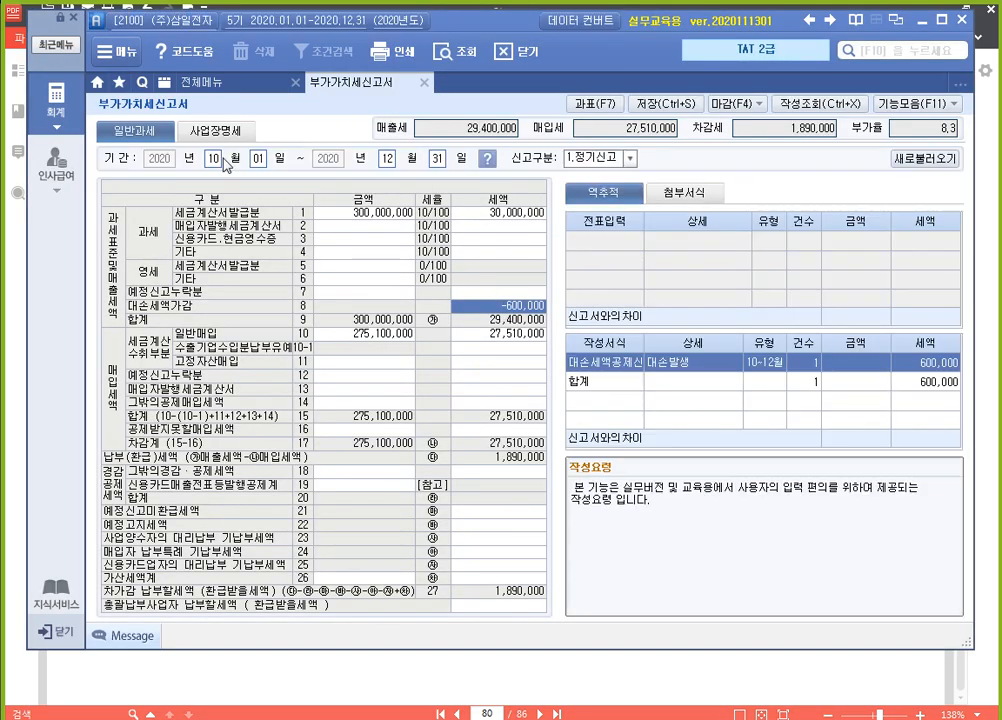
Switch back to 부가가치세신고서 and load the return for the period April 1 to June 30, 2020
left_click(214, 160)
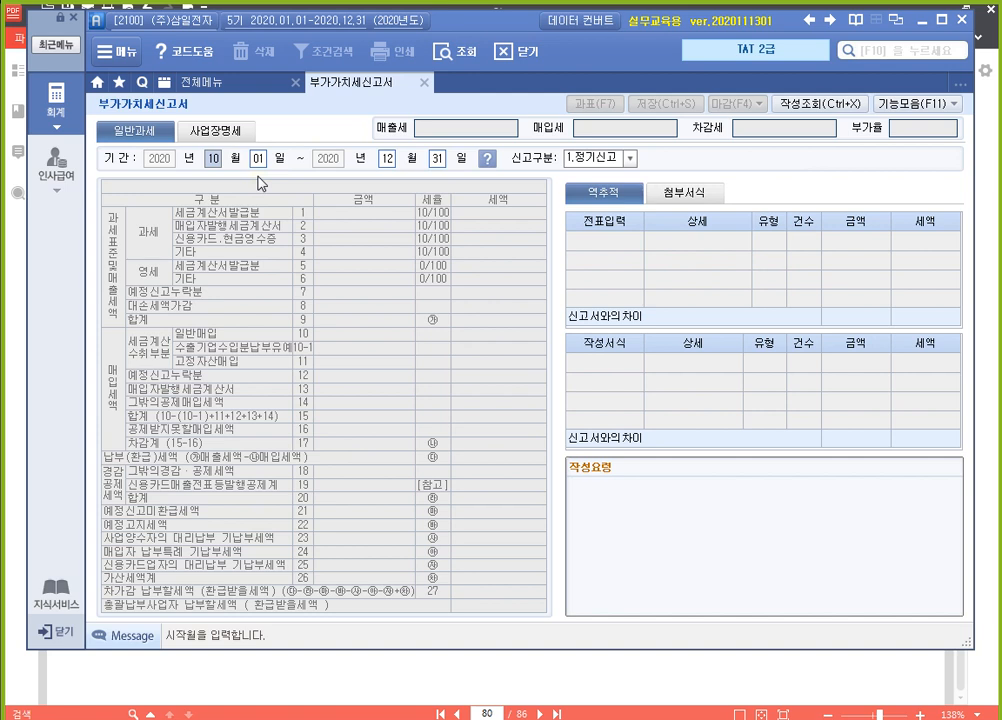
type("4")
key("Return")
key("Return")
type("6")
key("Return")
key("Return")
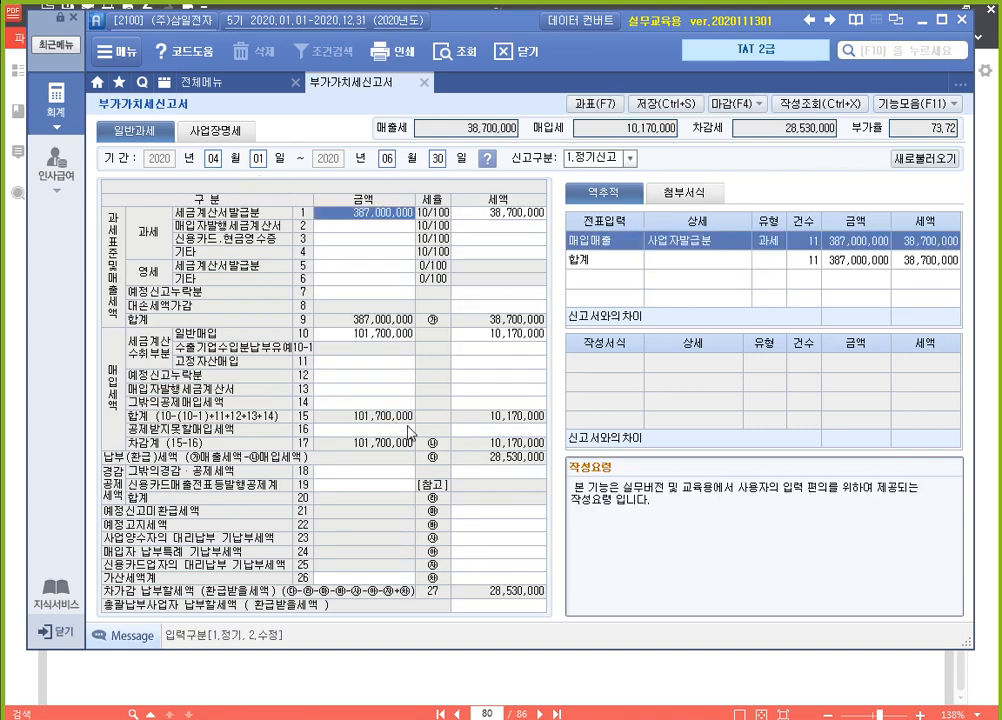
Enter 10,000 as the 전자신고세액공제 세액 in the 그 밖의 경감·공제 세액 명세 of row 18 and close the detail
left_click(383, 485)
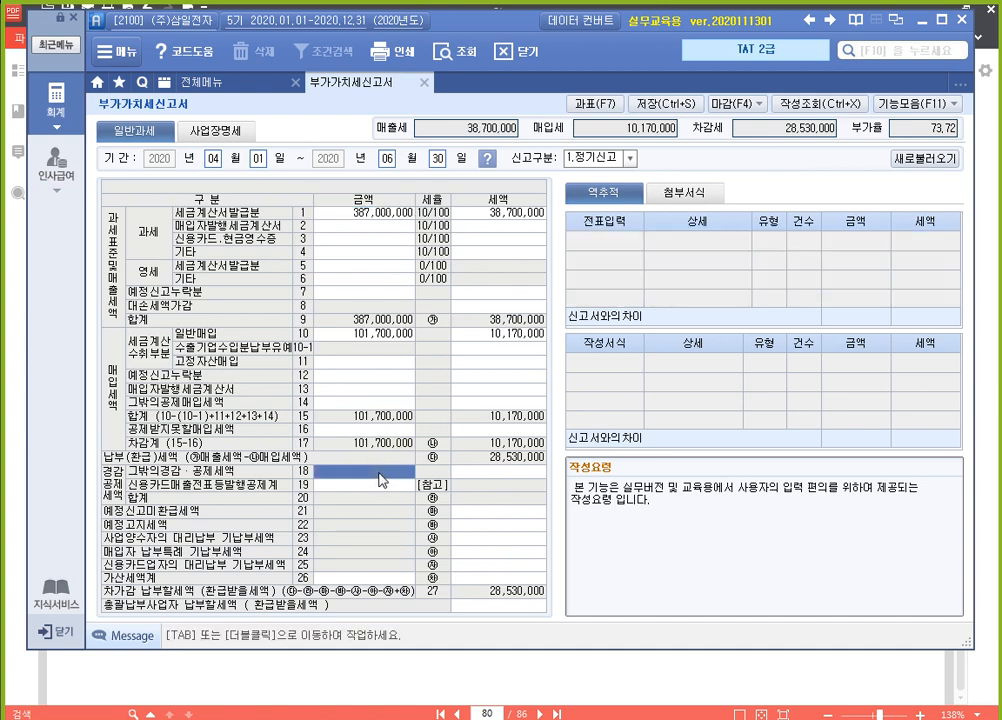
double_click(383, 480)
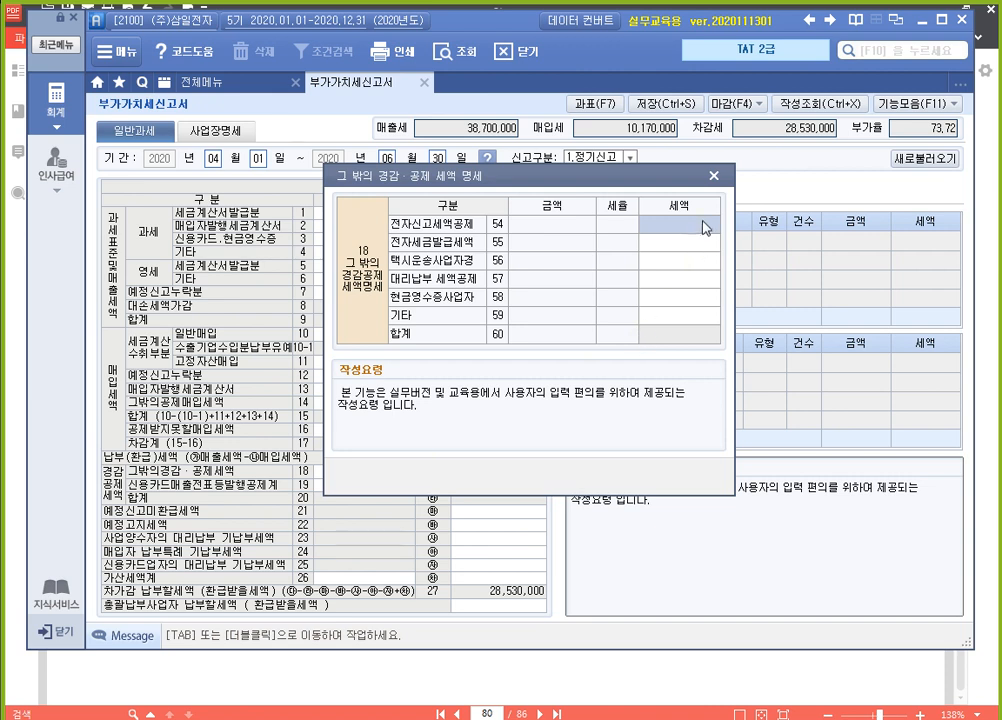
type("100000")
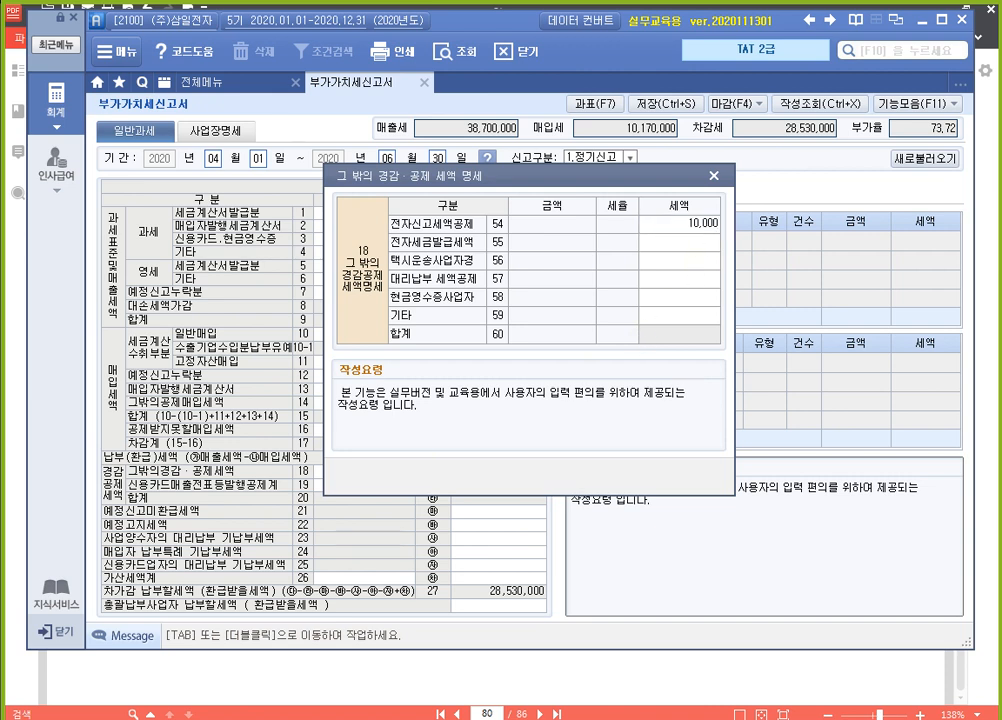
key("Return")
left_click(707, 232)
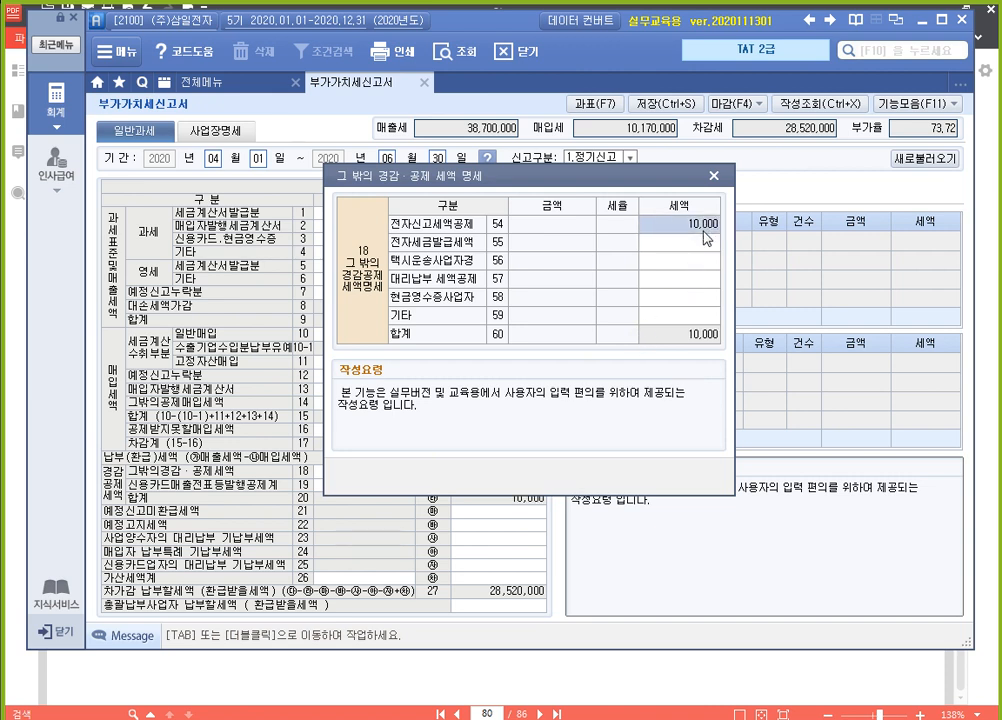
left_click_drag(612, 183, 840, 149)
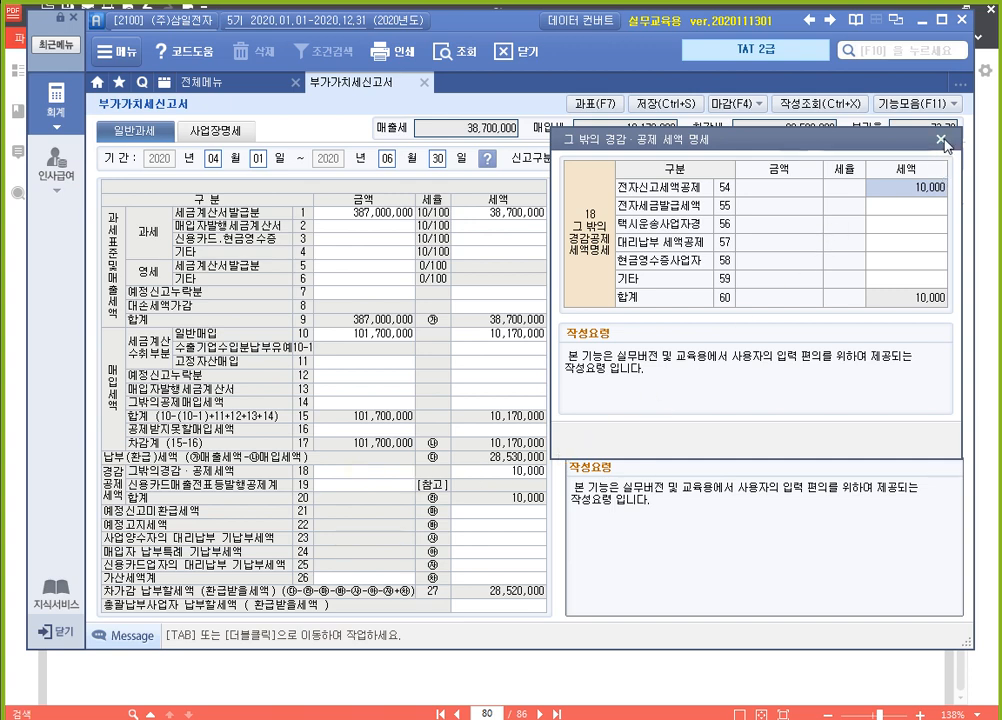
left_click(941, 140)
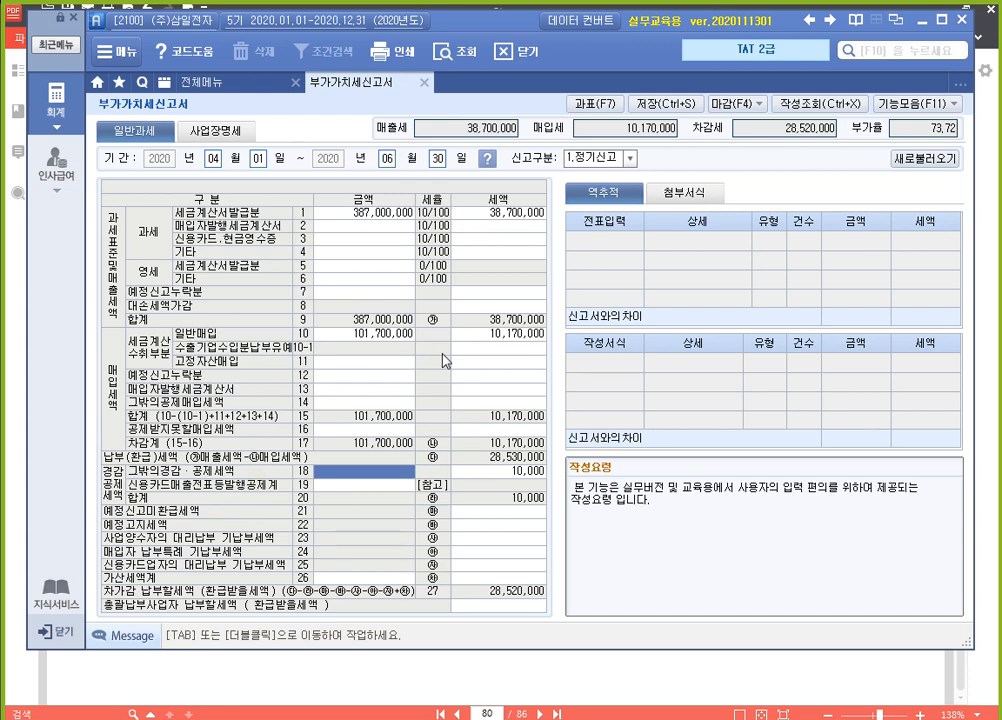
Reread exercise 2 on the VAT 정리분개 in the 알PDF textbook and return to 부가가치세신고서
key("F12")
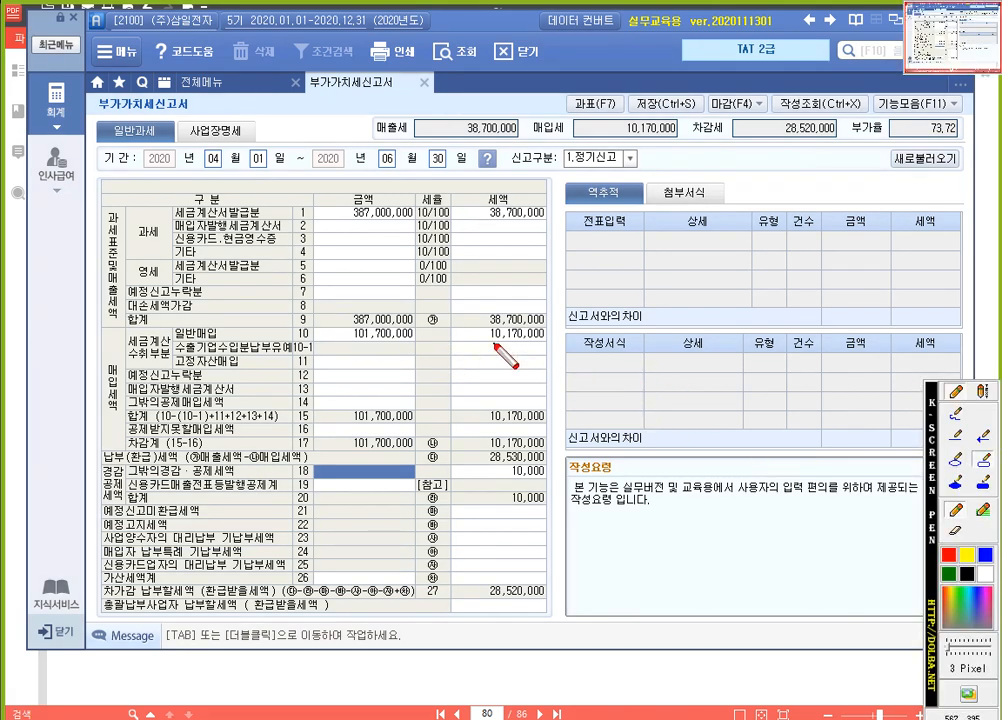
key("Escape")
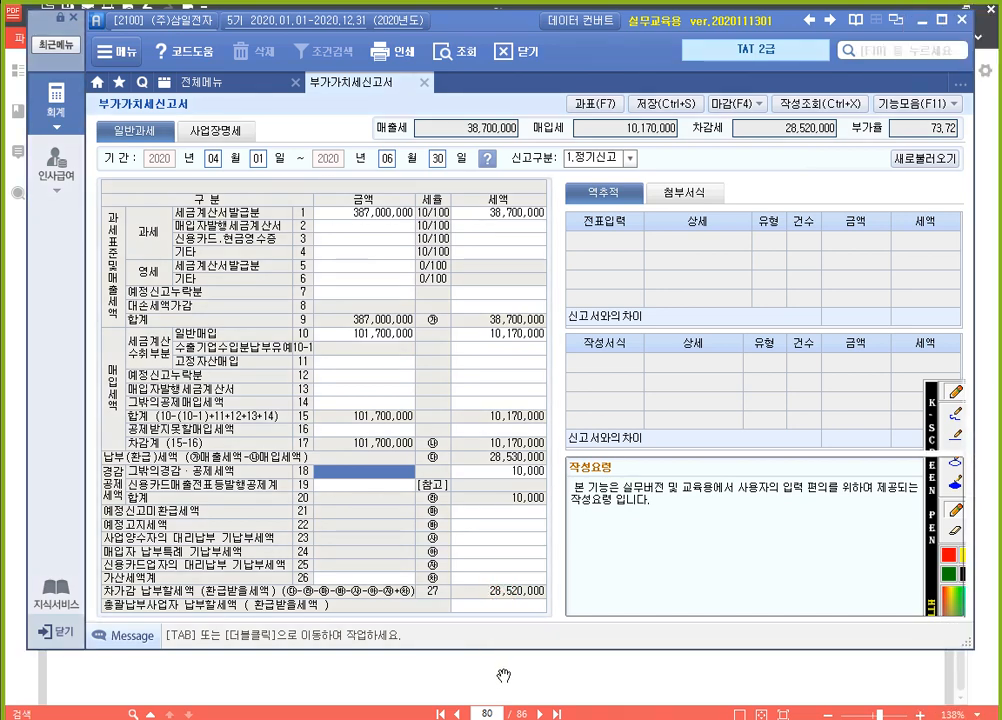
left_click(503, 675)
left_click_drag(475, 403, 477, 356)
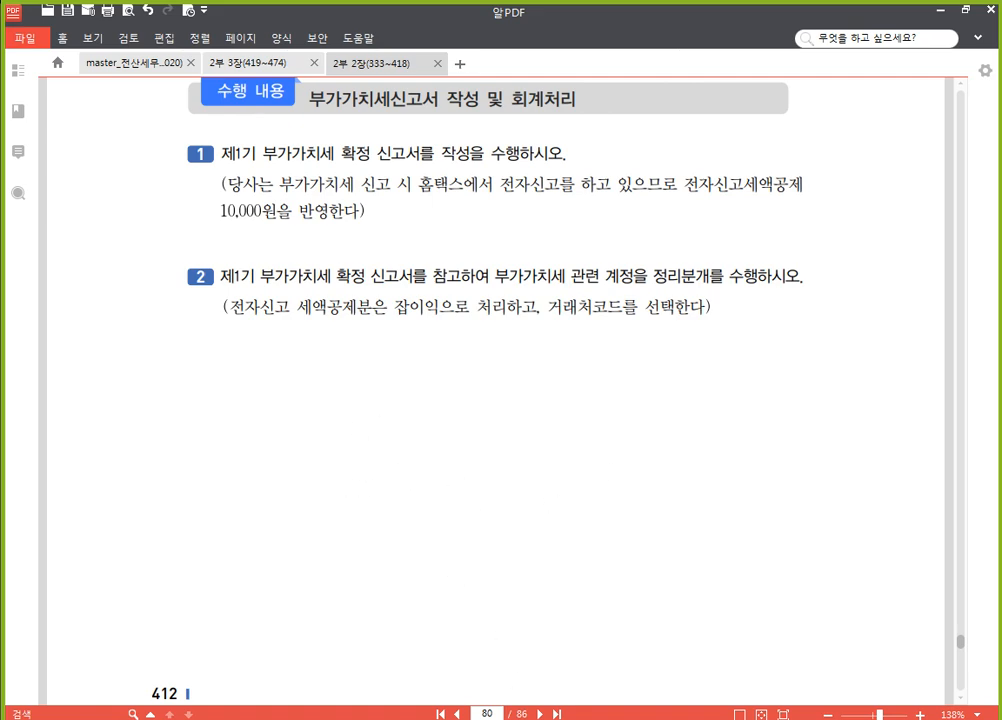
left_click(375, 715)
Outline the 세액 amounts of rows 9, 17, 20 and 27 with red rectangles using K-Screen Pen
key("F2")
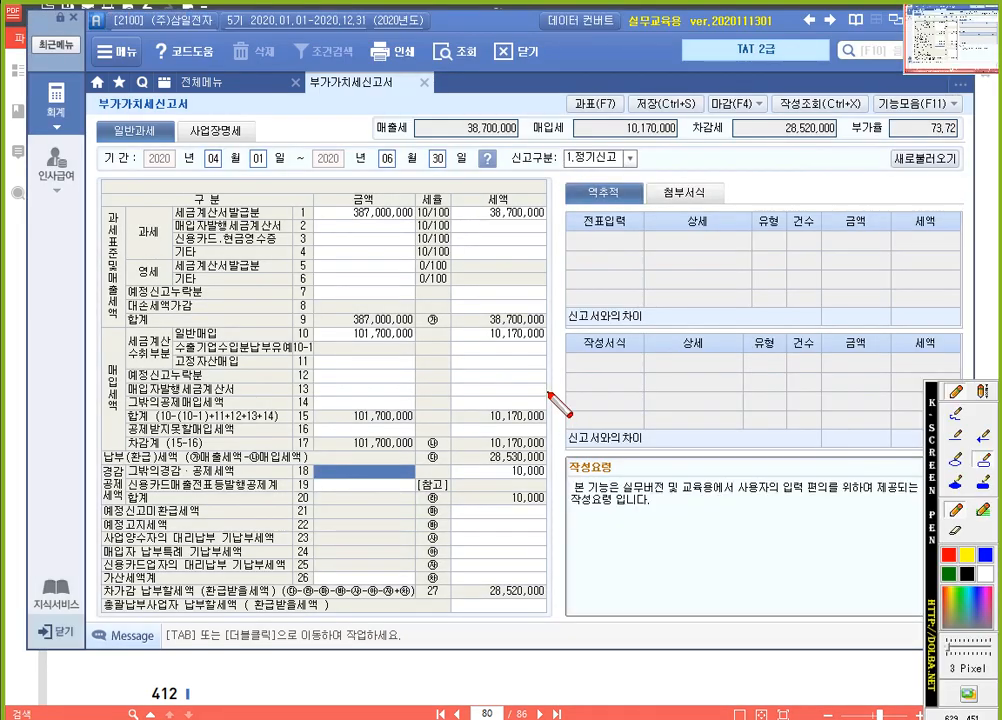
left_click_drag(416, 310, 553, 327)
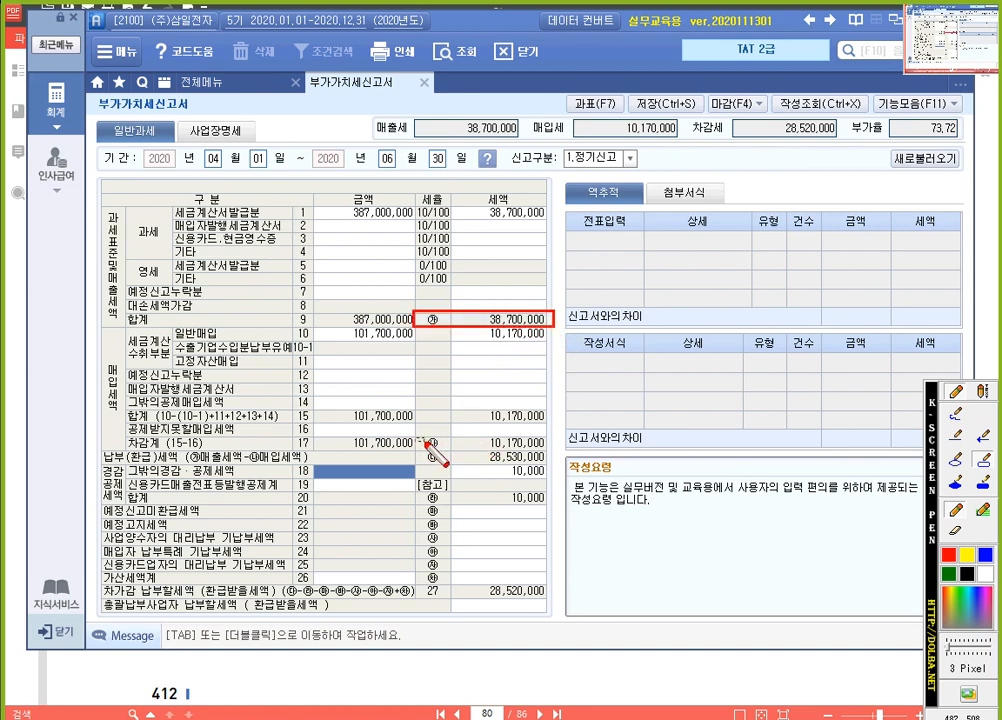
left_click_drag(416, 437, 549, 450)
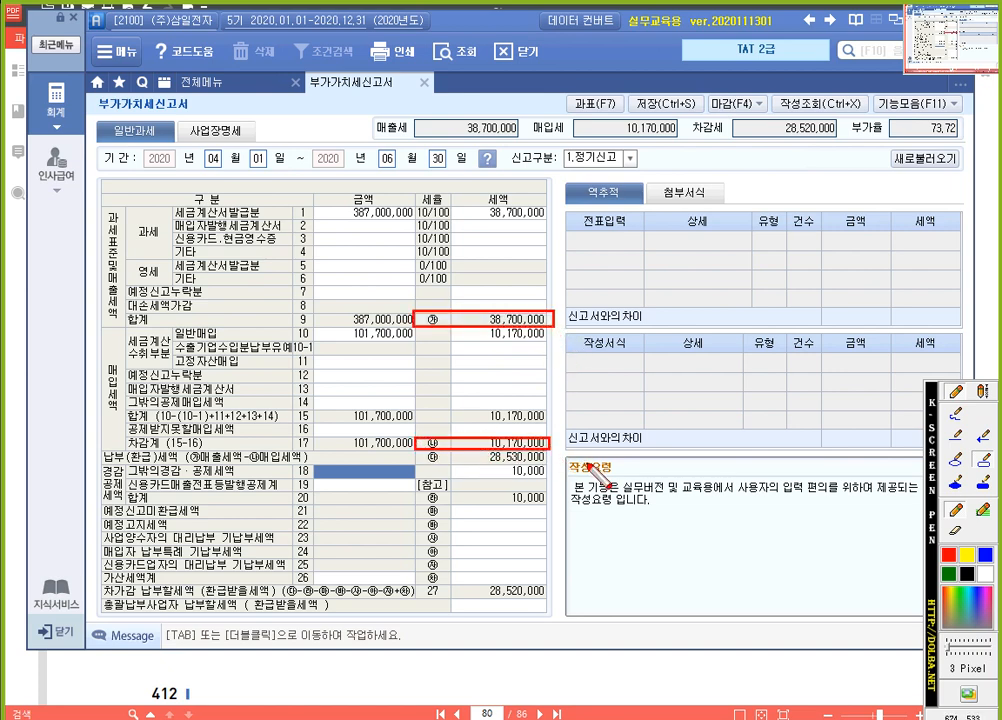
left_click_drag(416, 481, 555, 508)
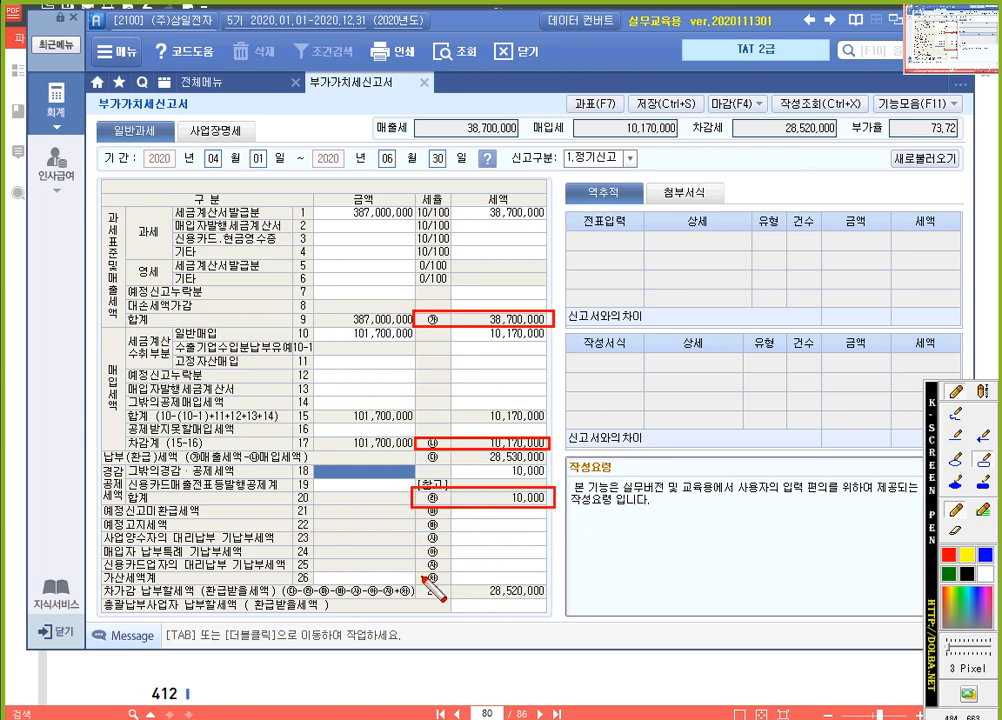
mouse_move(414, 585)
left_mouse_down()
mouse_move(521, 596)
mouse_move(553, 613)
left_mouse_up()
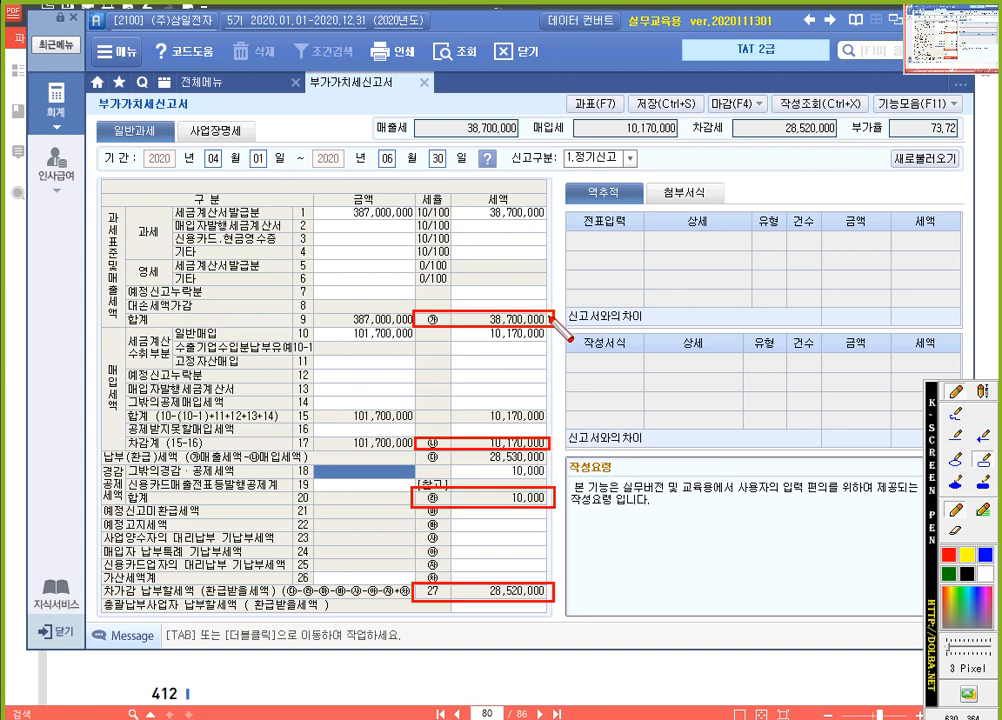
Add the red text annotation "(차변) 부가세예수금" beside the boxed row 9 tax amount
left_click(983, 391)
left_click(575, 318)
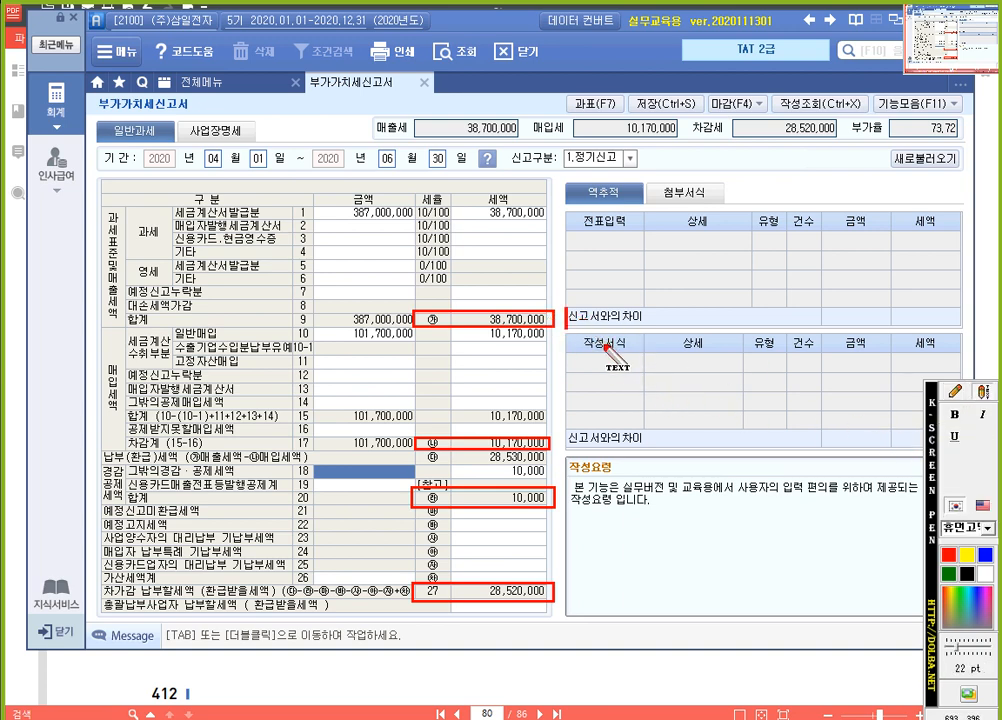
type("(차변) 부가세예수금")
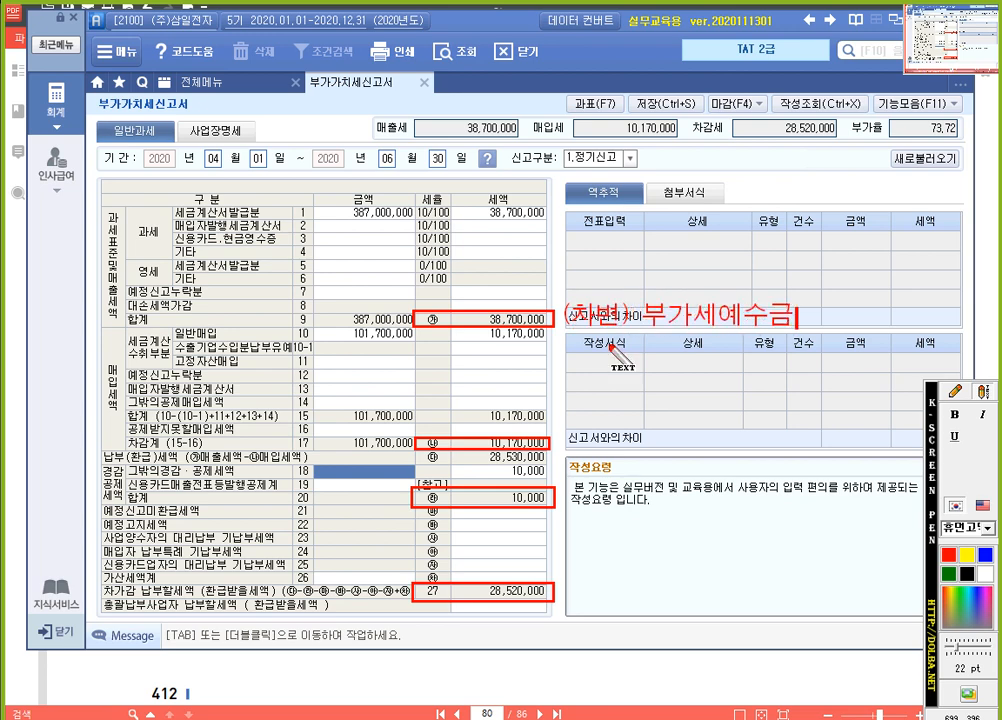
Add the red text annotation "(대변) 부가세대급금" beside the boxed row 17 tax amount
left_click(955, 393)
left_click(981, 393)
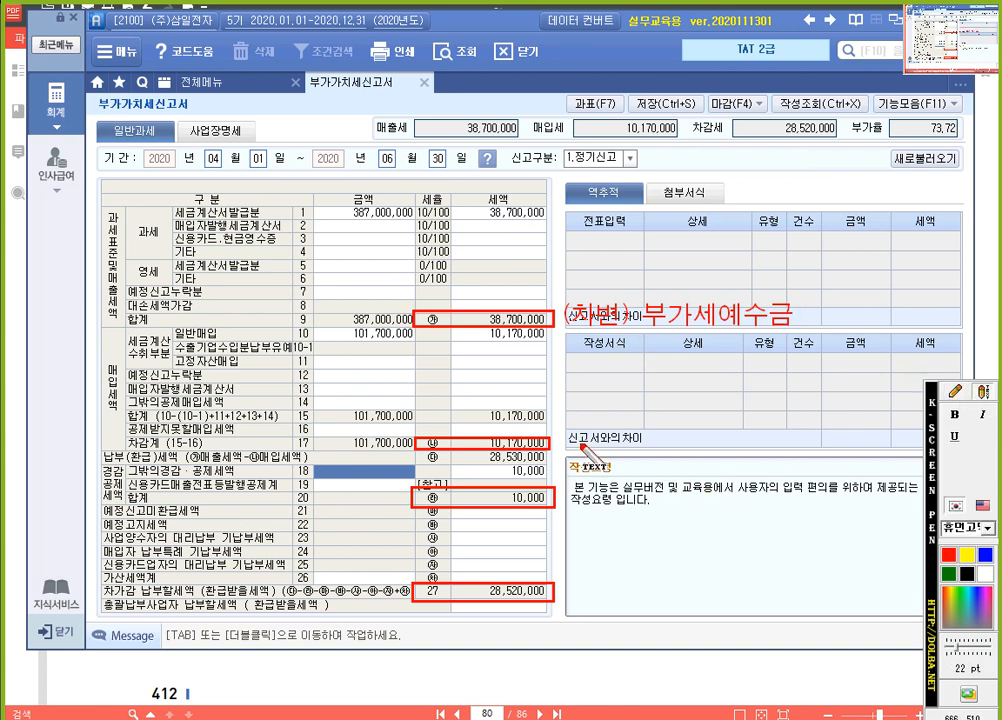
left_click(580, 444)
type("(대변)")
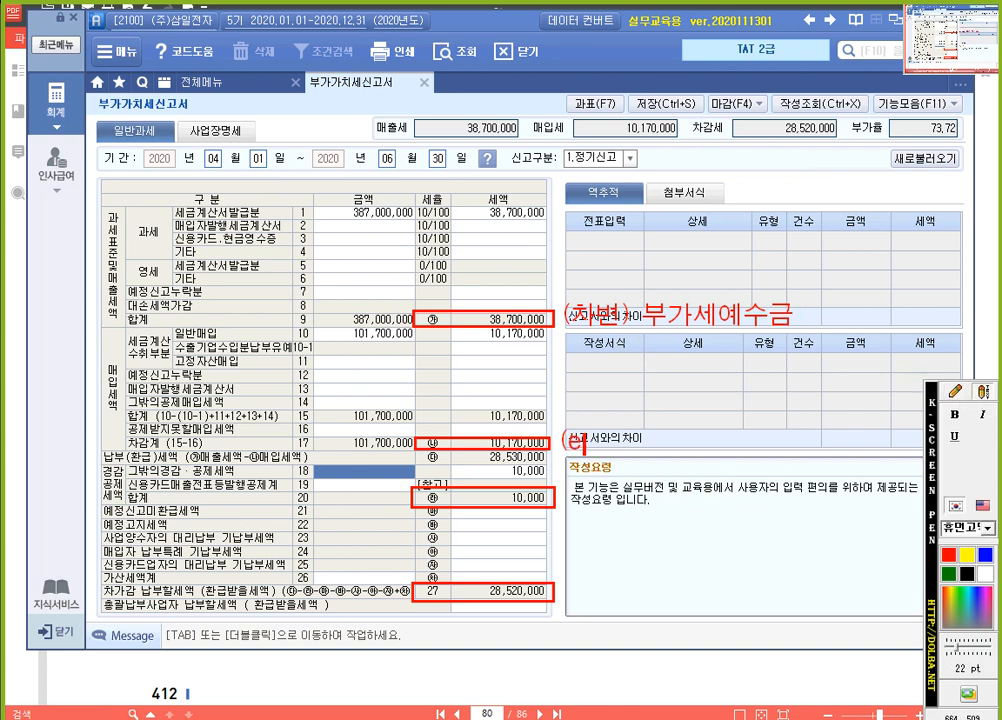
type(" 부")
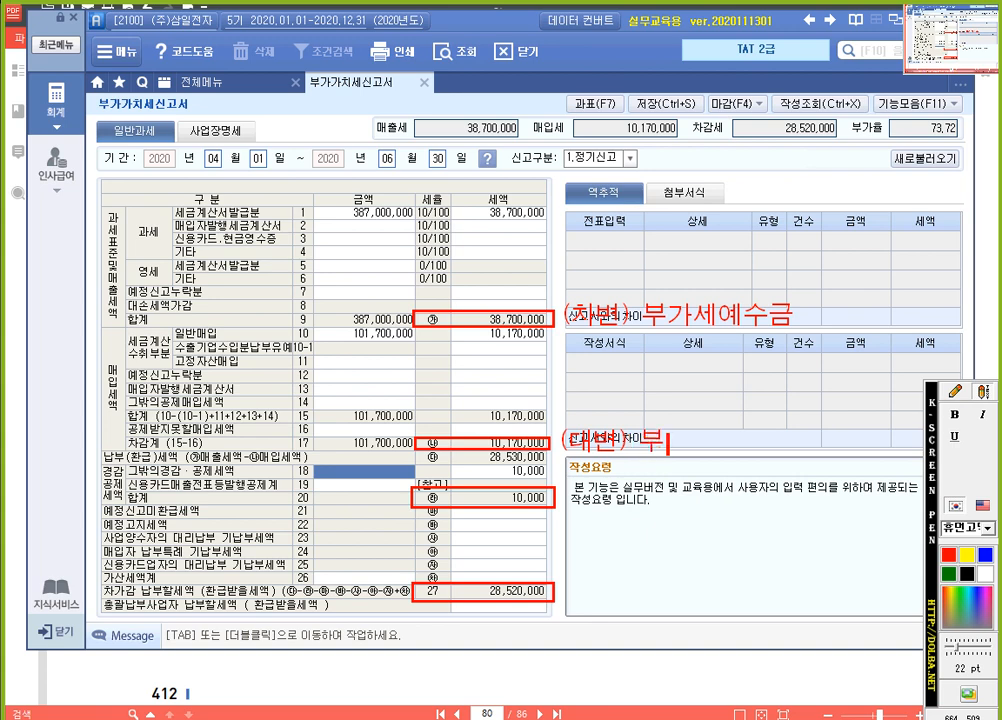
type("가세대급그ㅁ")
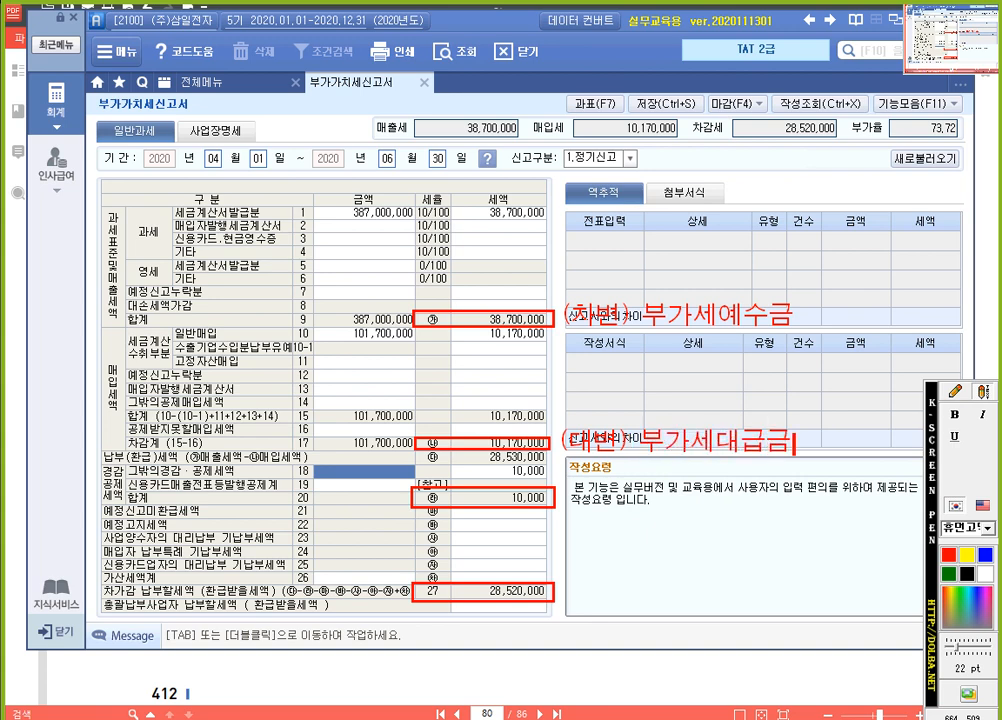
Add the red text annotation "(대변) 잡이익" beside the boxed row 20 tax amount
left_click(955, 391)
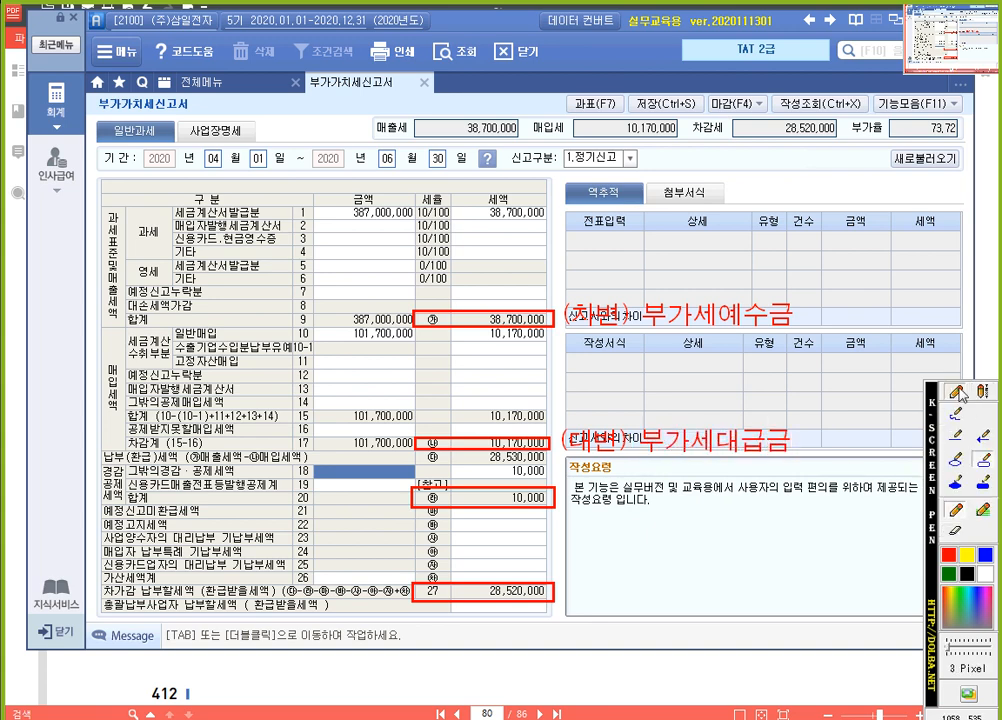
left_click(984, 391)
left_click(570, 497)
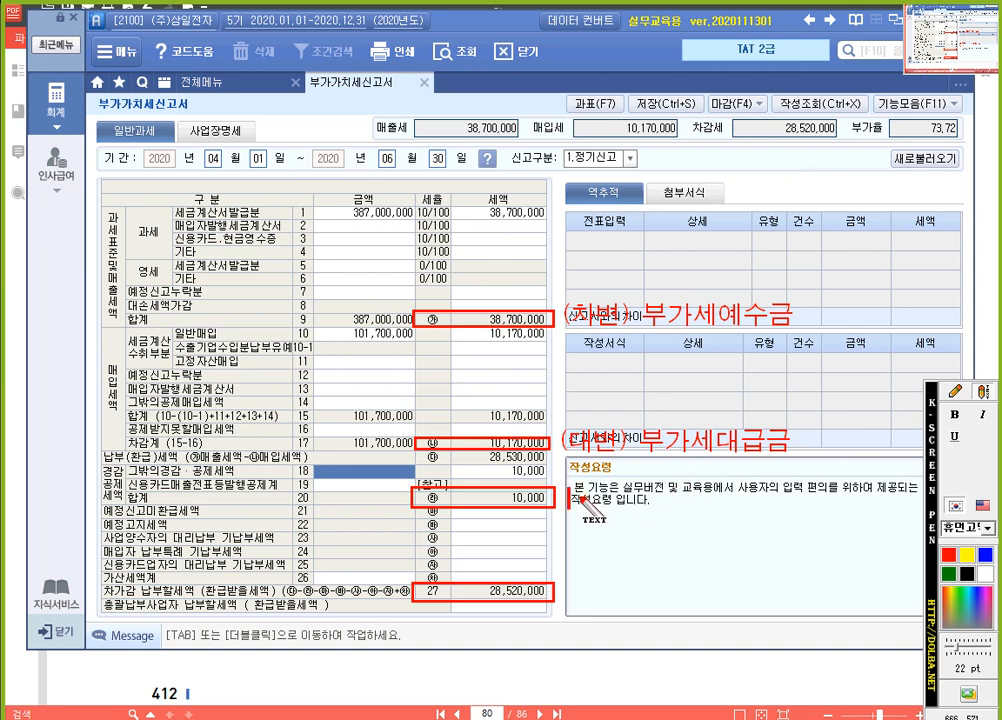
type("(대변) 잡이익")
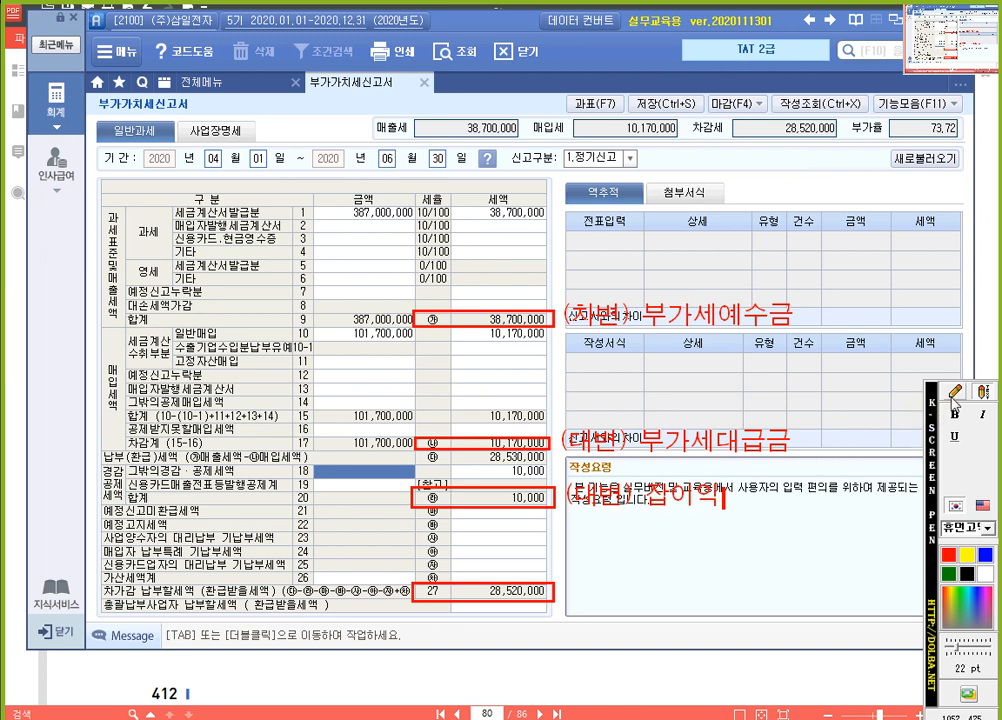
Add the red text annotation "(대면) 미지급세금" beside the boxed row 27 tax amount
left_click(984, 392)
left_click(984, 392)
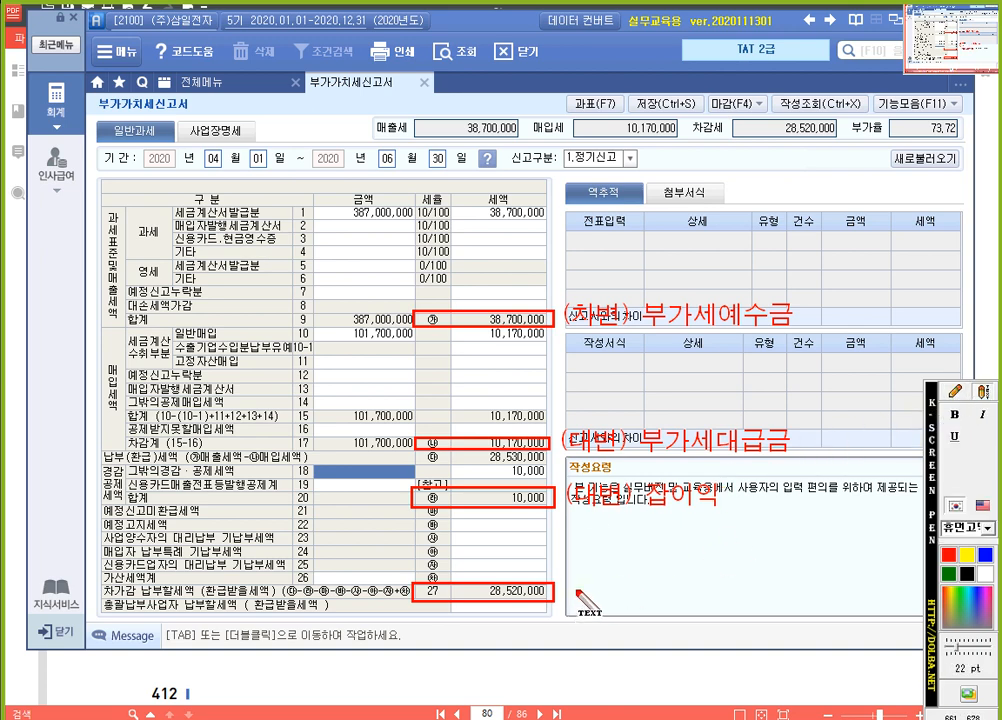
type("(대며ㄴ)미")
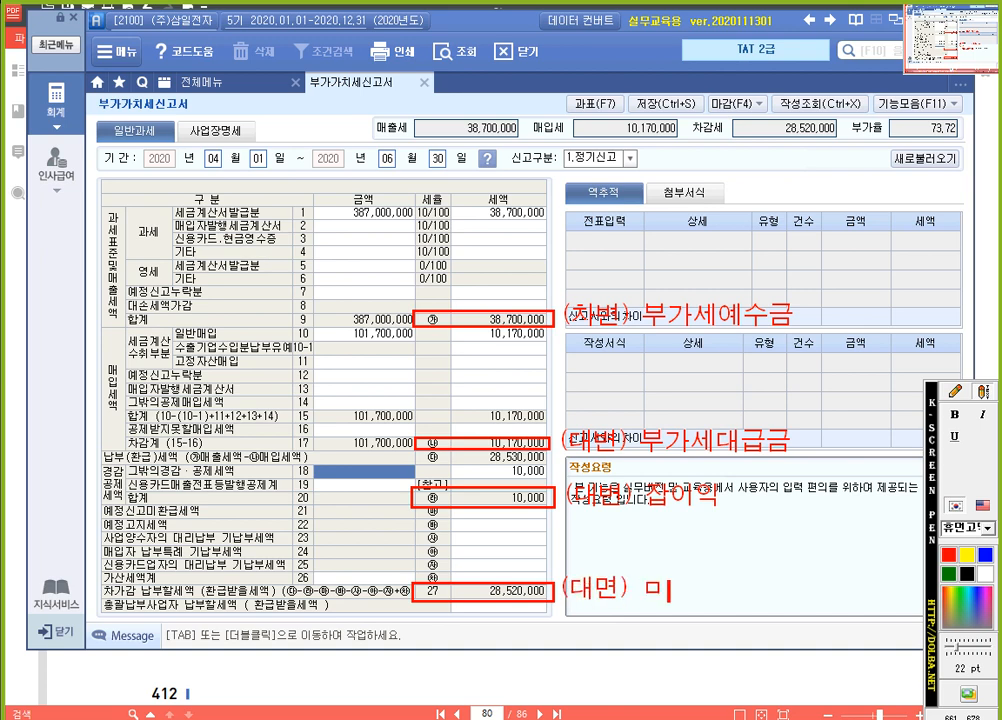
type("지급세금")
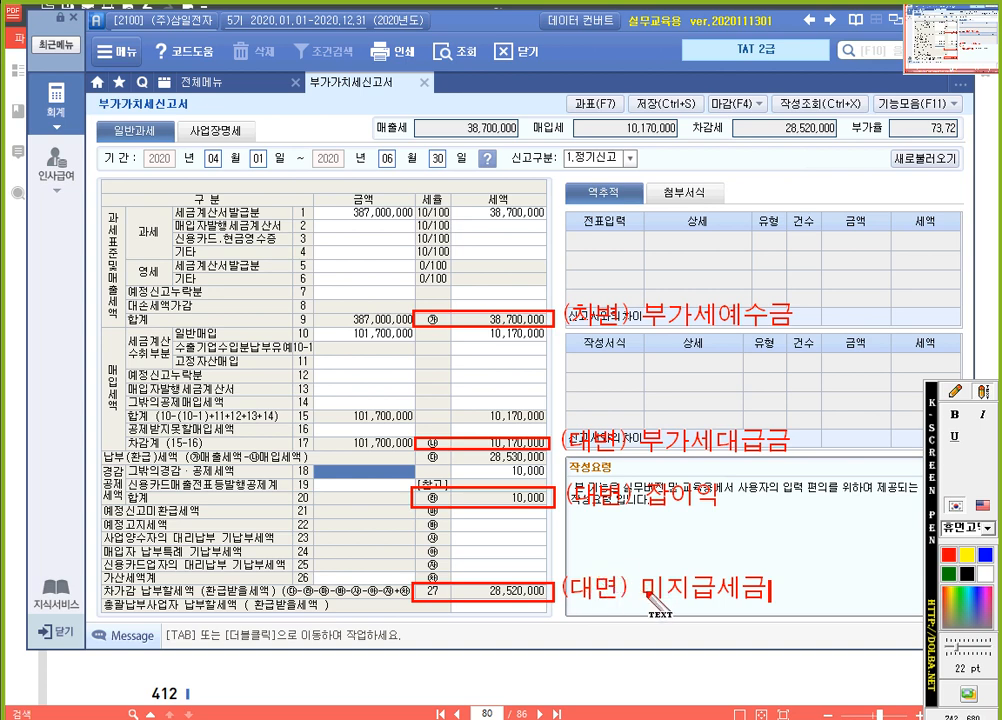
Leave the screen annotation mode, save the 부가가치세신고서 data and close the form
key("Escape")
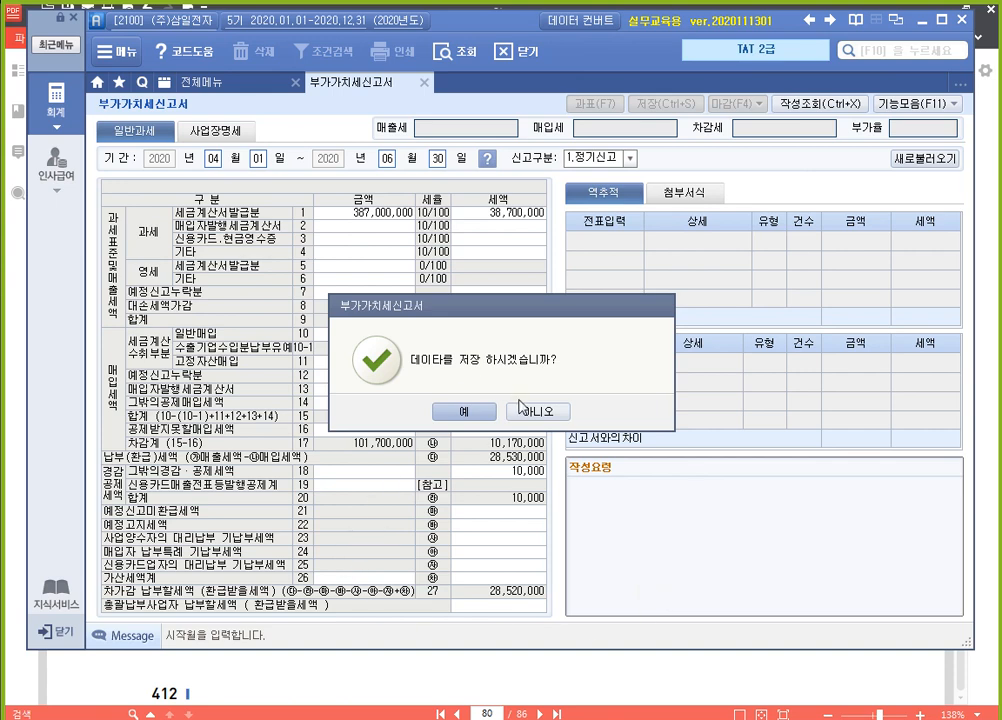
left_click(462, 411)
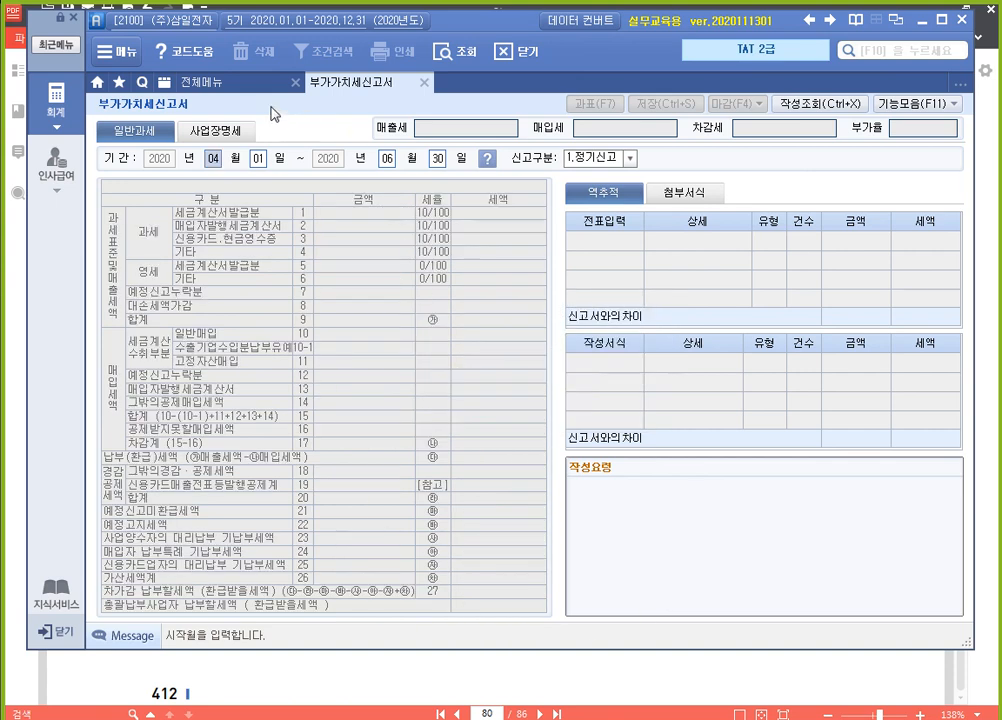
left_click(424, 82)
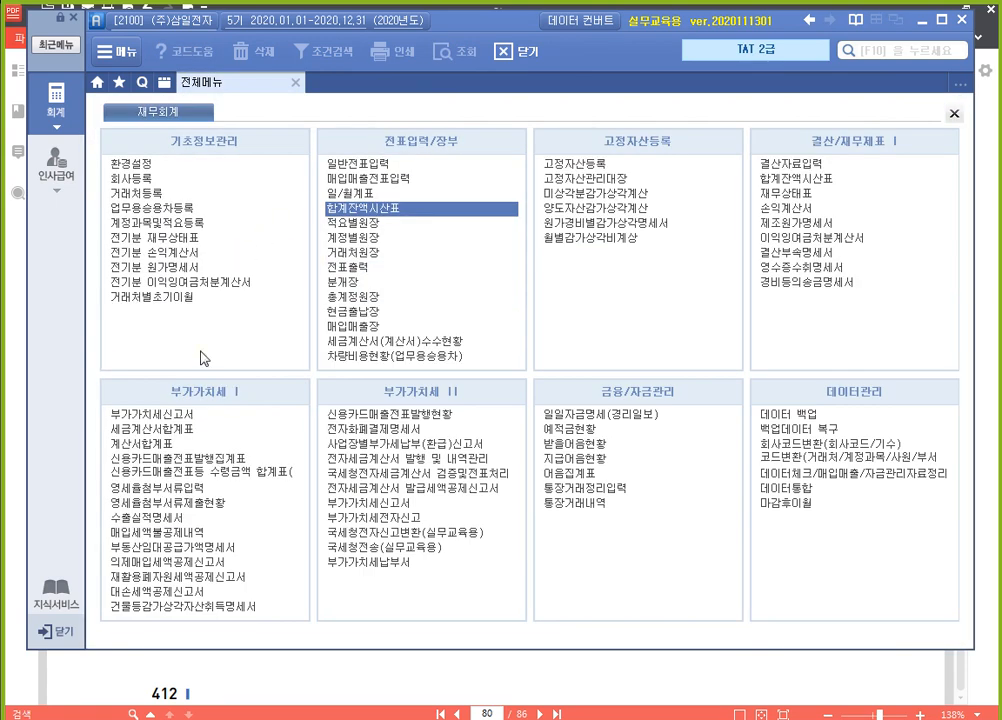
Open 일반전표입력 and set the voucher date to 06월 30일
left_click(383, 166)
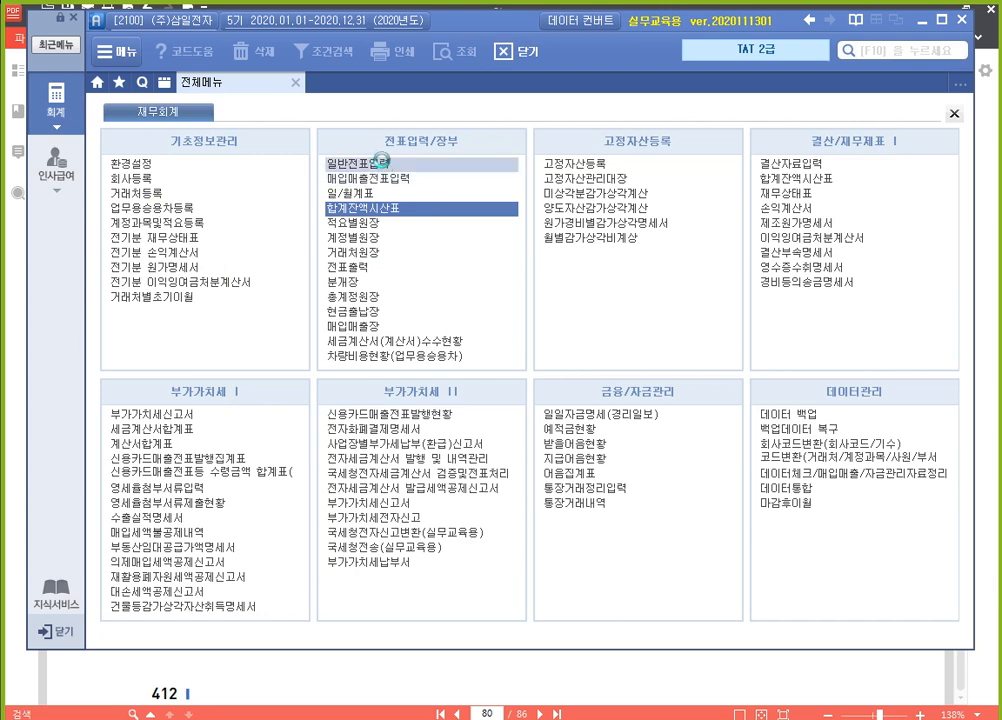
type("06")
key("Return")
type("30")
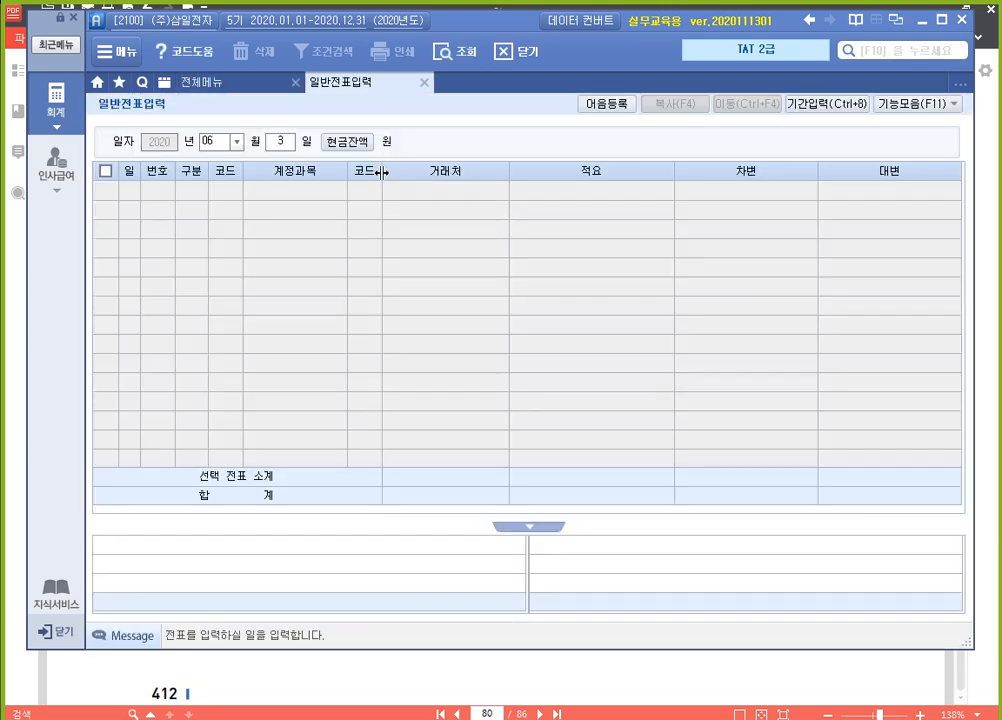
key("Return")
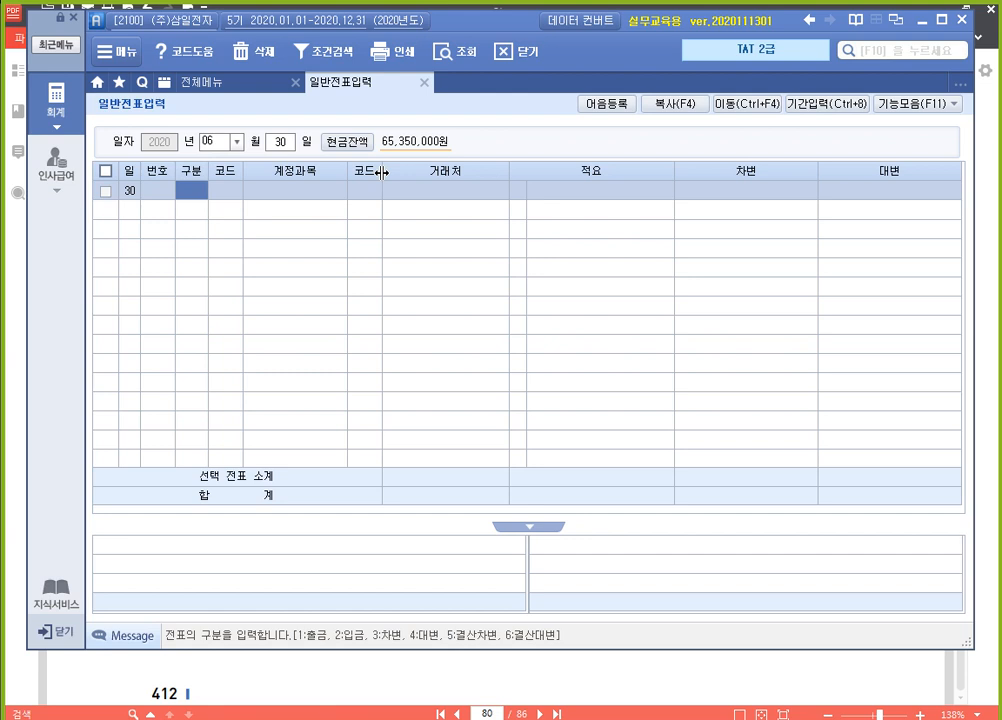
Enter a 차변 line for account 255 부가세예수금 with the amount 39,400,000
type("3")
key("Return")
type("부가")
key("Return")
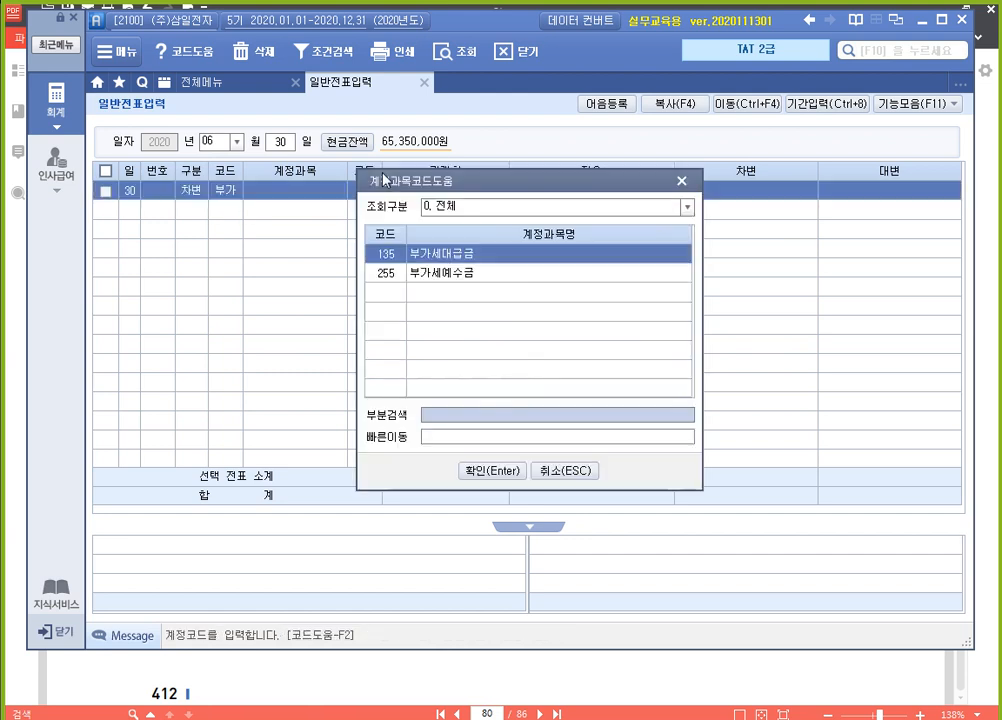
key("Down")
key("Return")
key("Return")
key("Return")
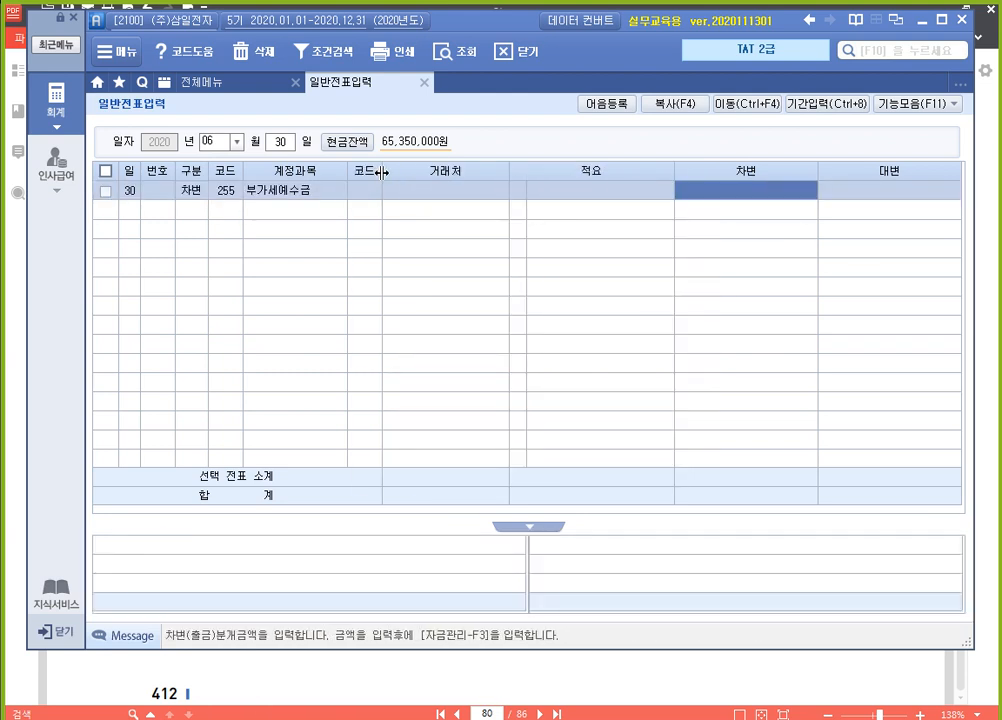
type("39400+")
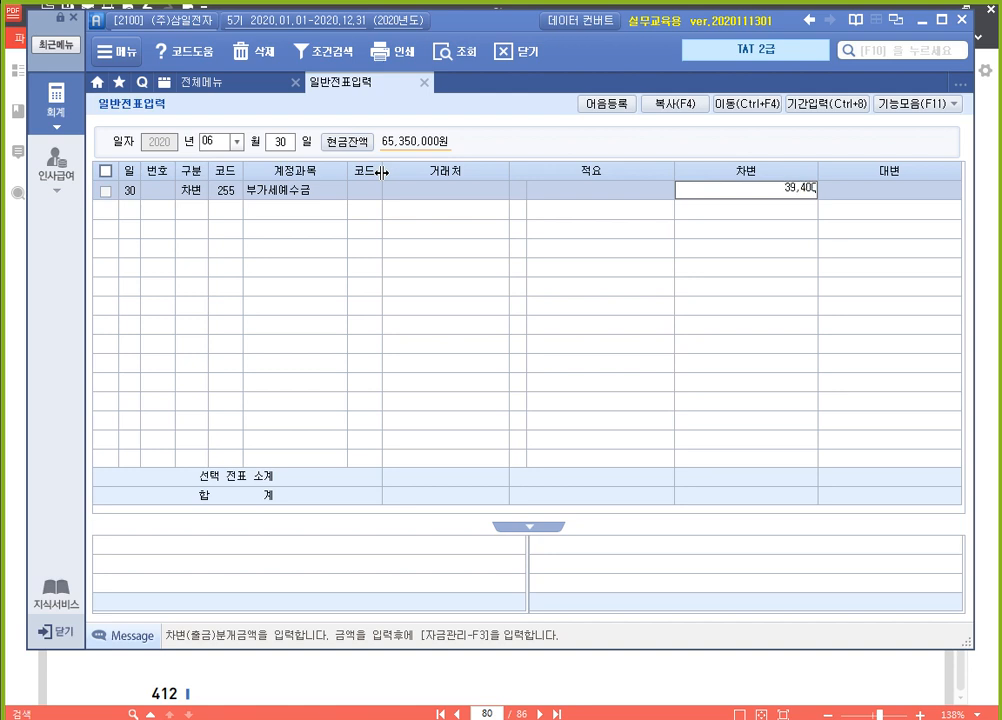
key("Return")
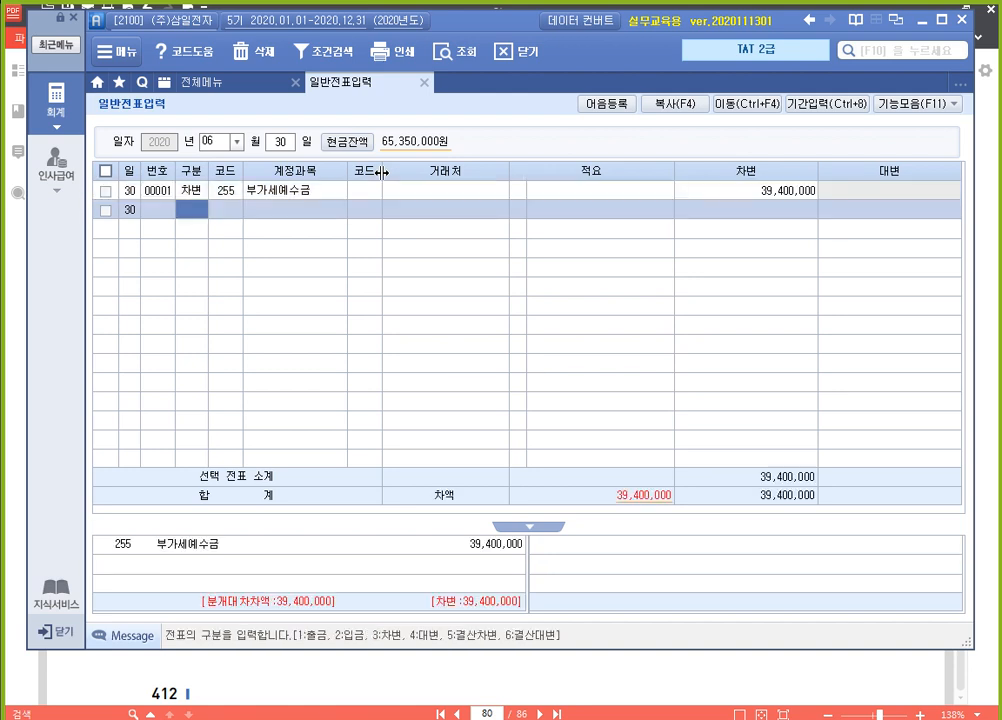
Enter a 대변 line for account 135 부가세대급금 with the amount 10,170,000
type("4부가")
key("Return")
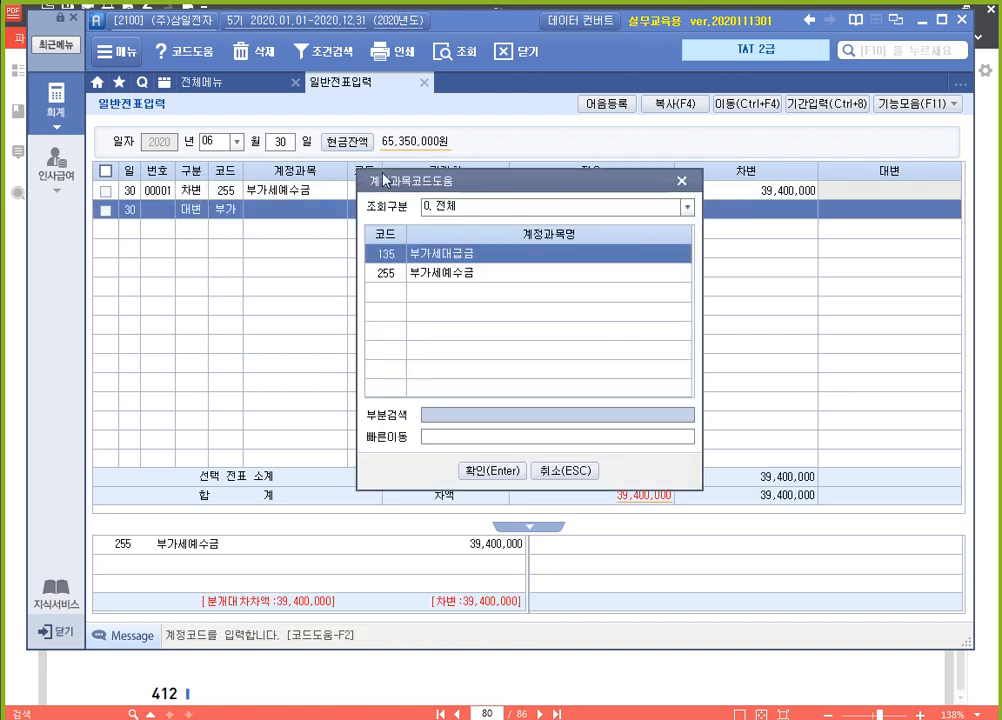
key("Return")
key("Return")
key("Return")
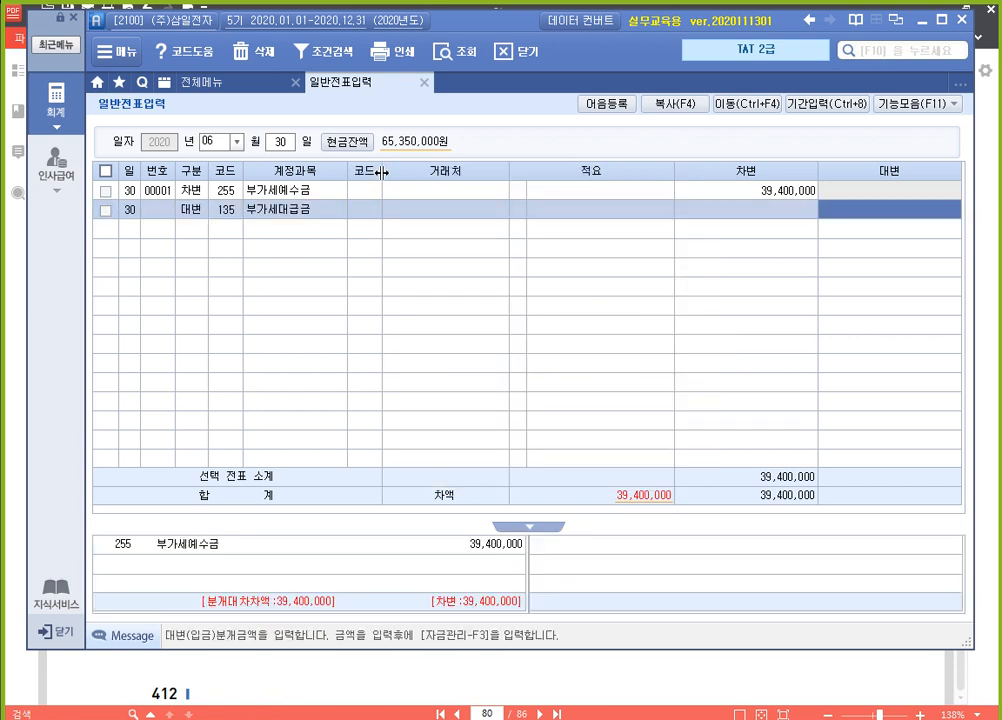
type("10,170,000")
key("Return")
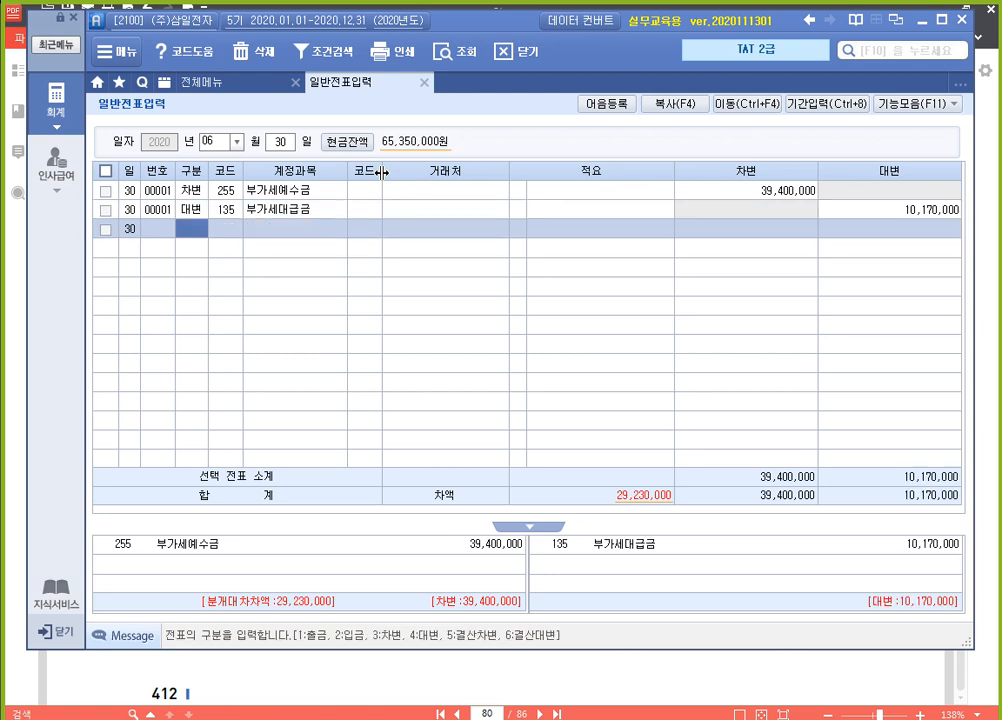
Enter a 대변 line for account 930 잡이익 with the amount 10,000
type("4930")
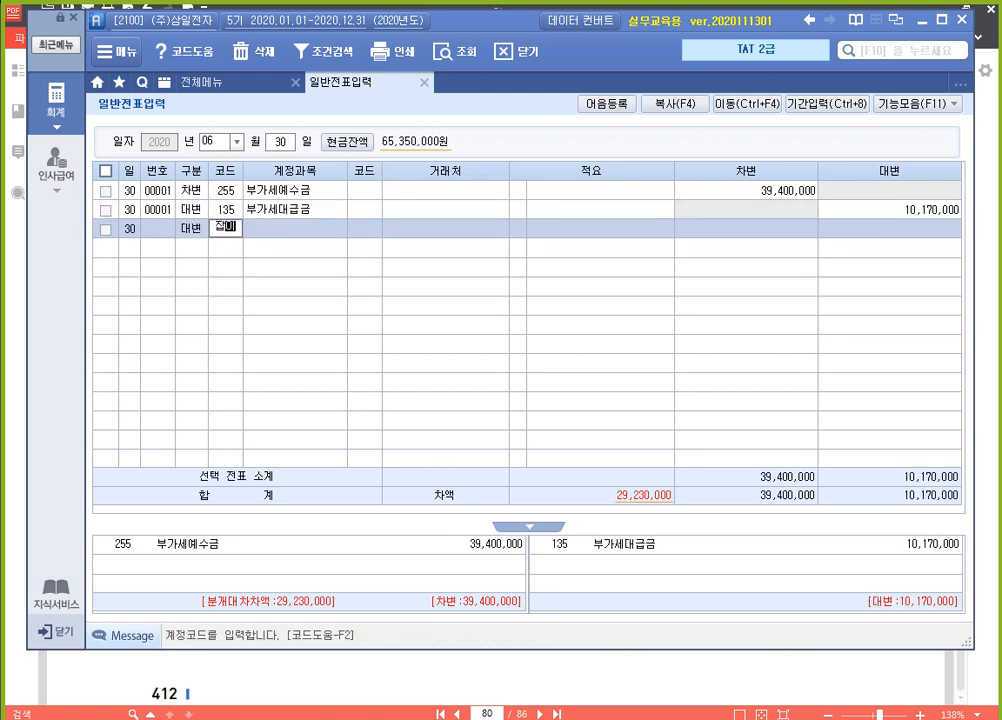
key("Return")
key("Return")
key("Return")
key("Return")
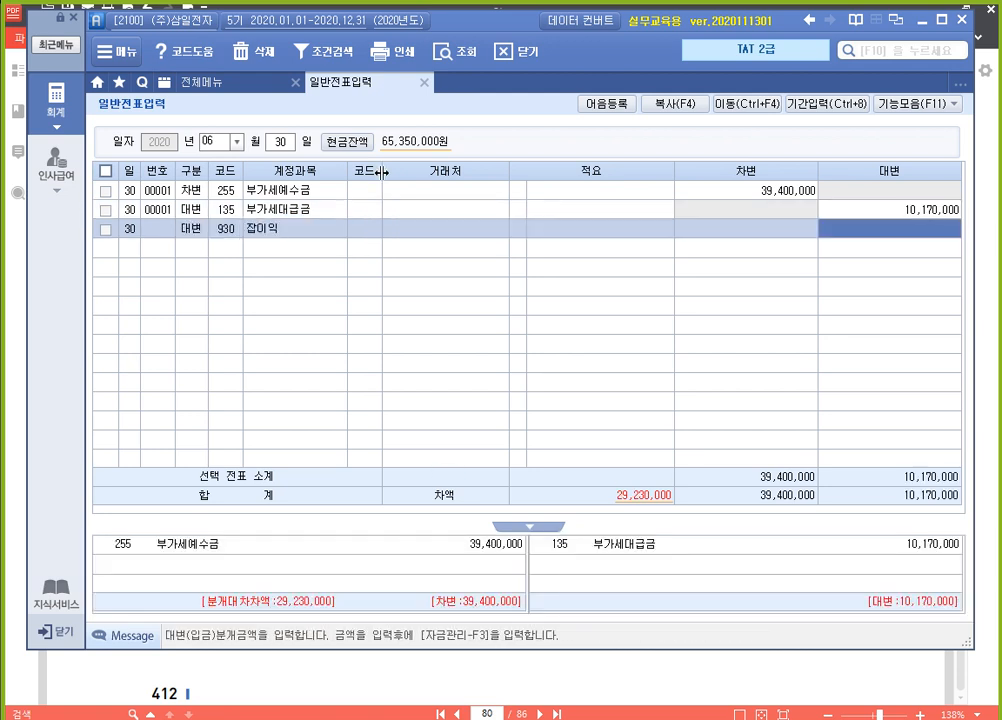
type("100000")
key("Return")
Enter a 대변 line for account 261 미지급세금 with 거래처 03016 구로세무서 and the amount 29,220,000
type("4")
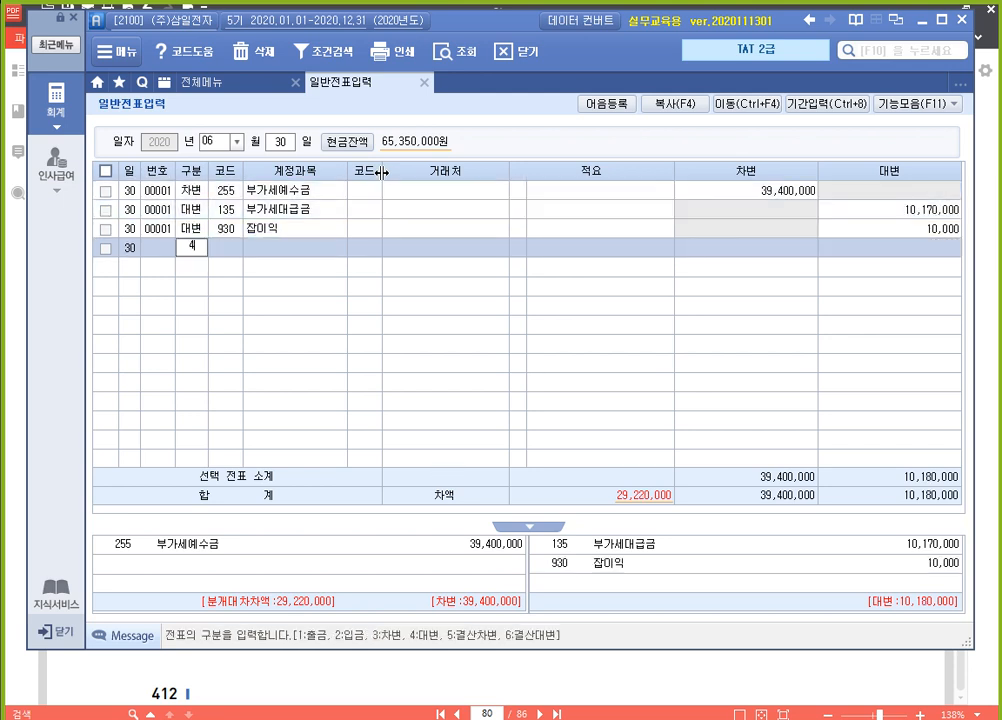
type("미지")
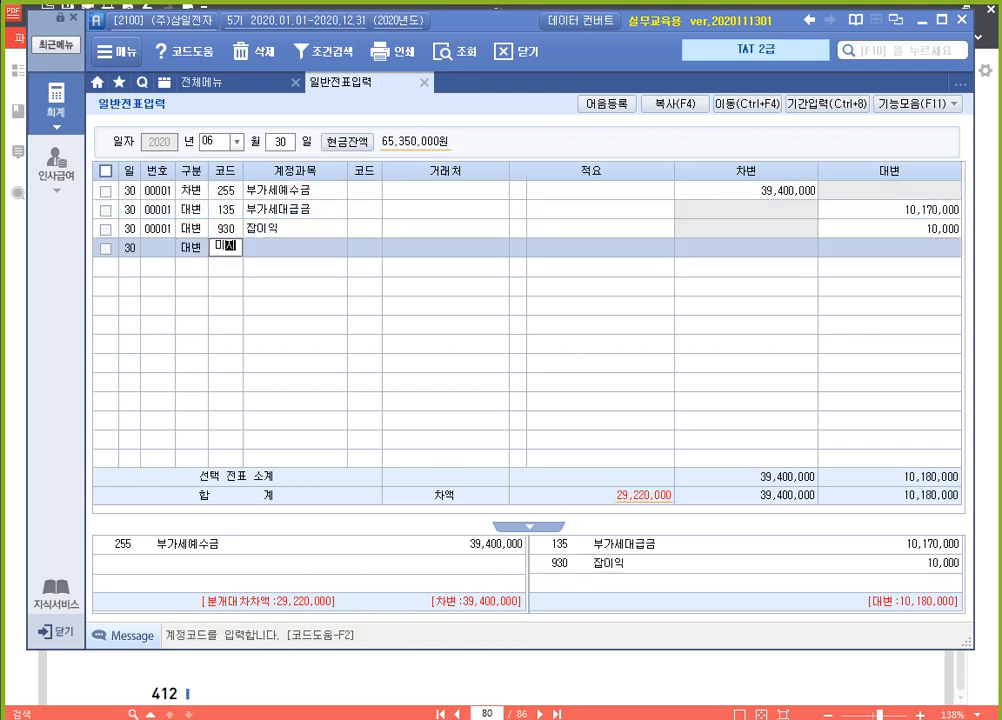
key("Return")
key("Down")
key("Return")
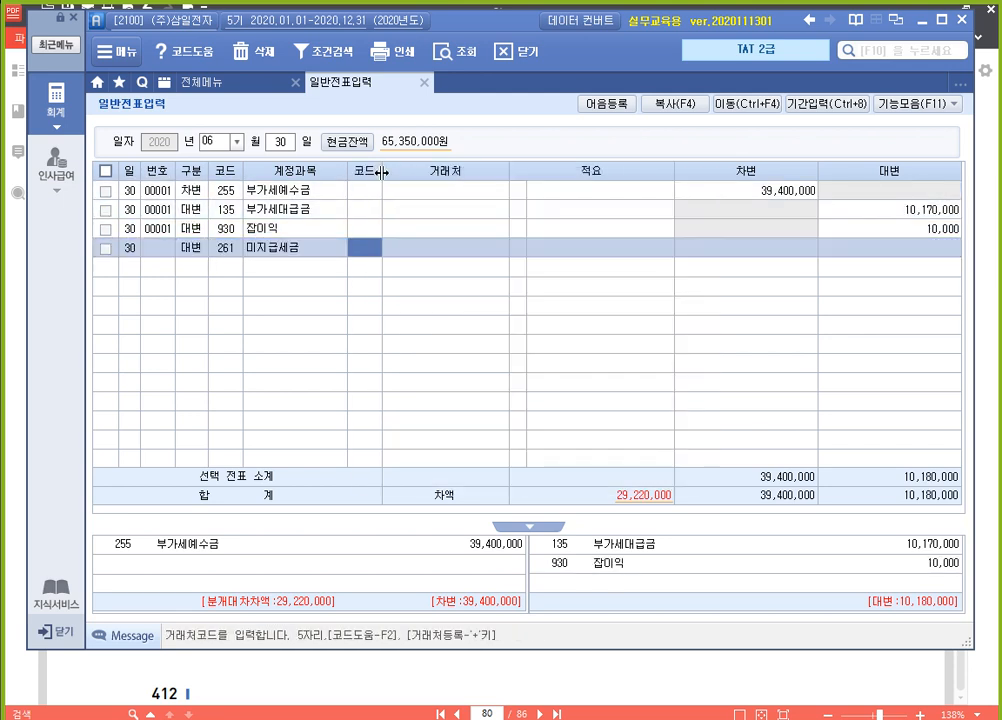
type("세무")
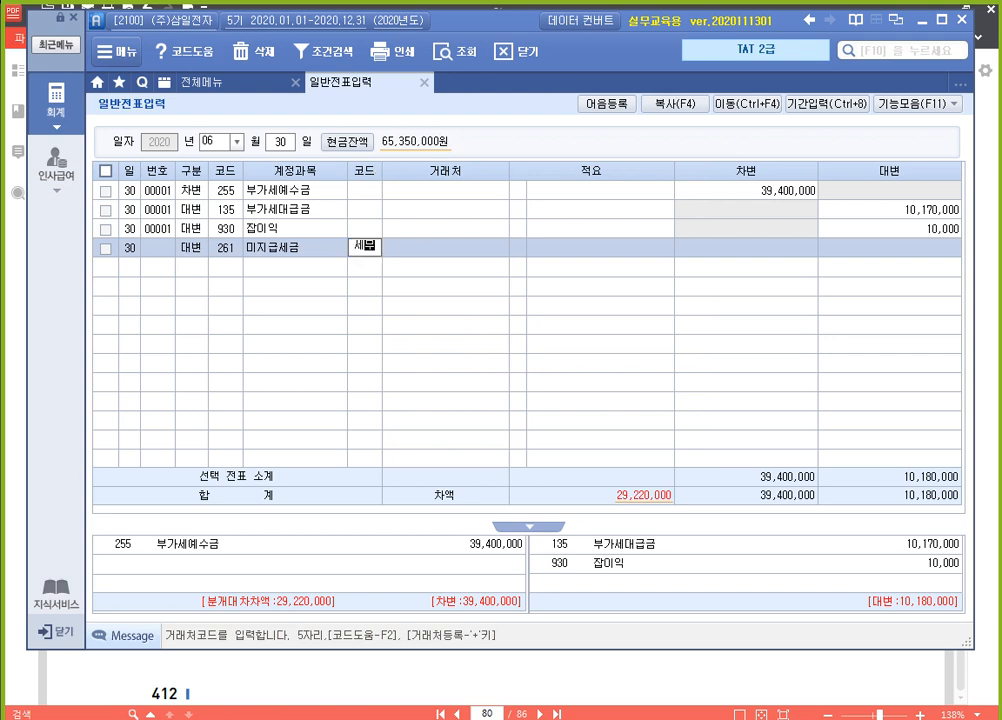
key("Return")
key("Return")
key("Return")
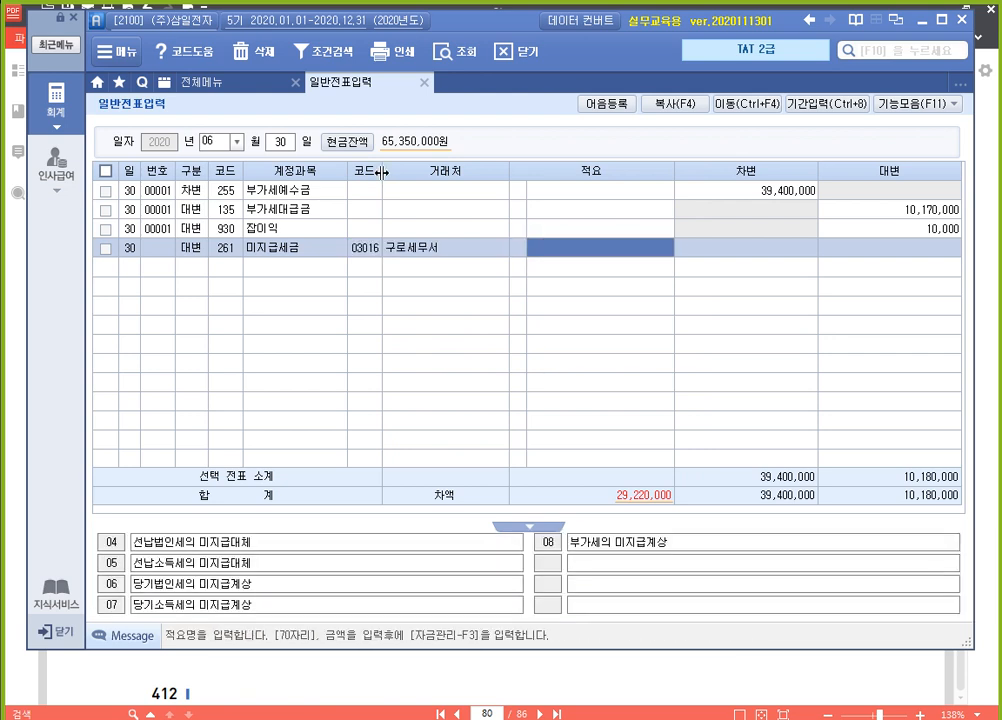
type("29")
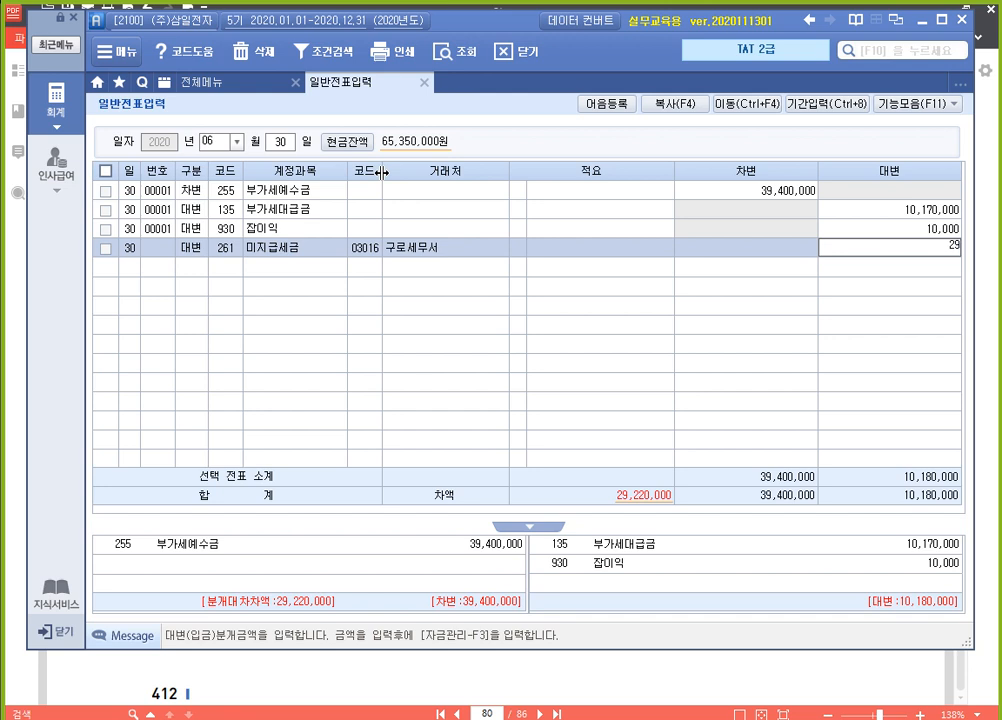
type(",220,000")
key("Return")
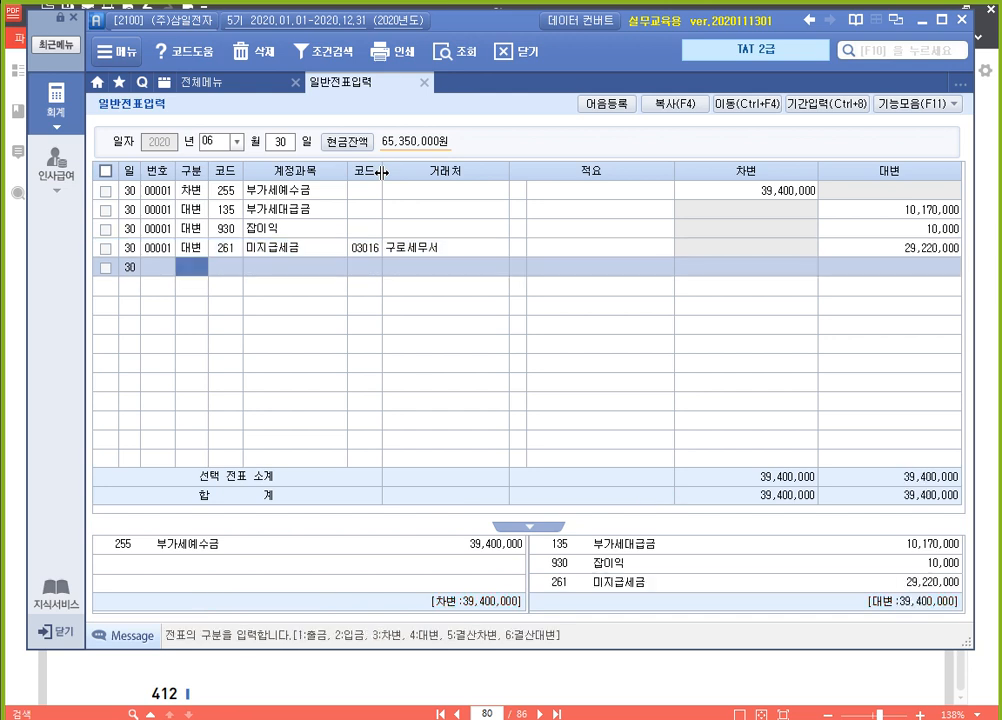
key("Up")
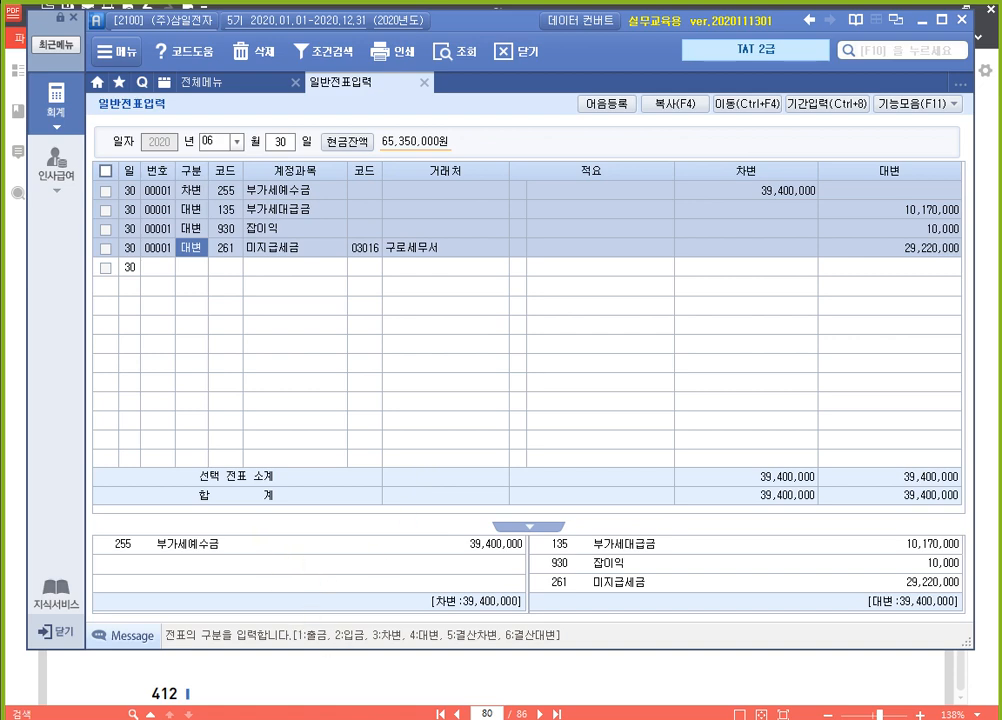
Switch to the 오전반 folder in Windows Explorer, open 2020_TAT_2급(1쇄) and select the PDF 2부 3장(419~474)
left_click(165, 718)
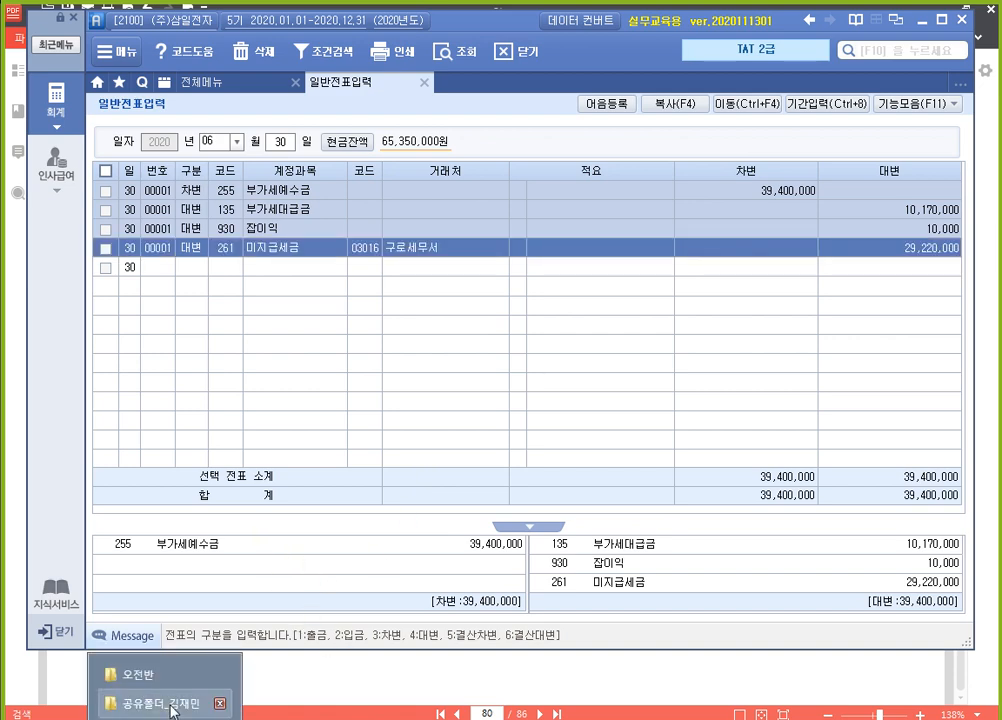
left_click(178, 690)
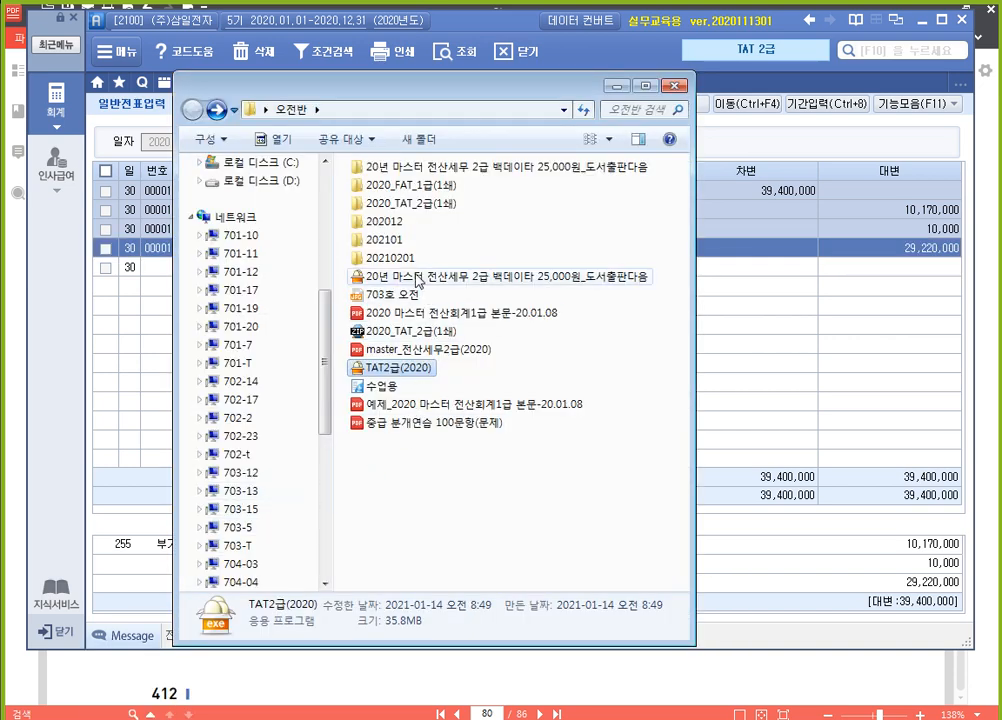
double_click(418, 206)
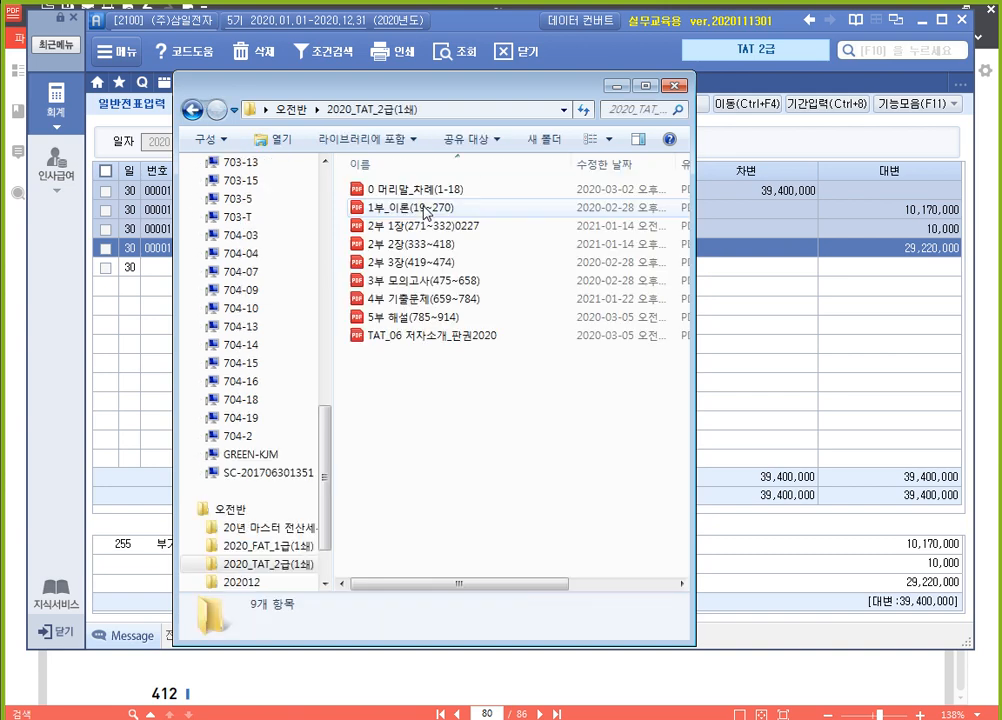
left_click(405, 262)
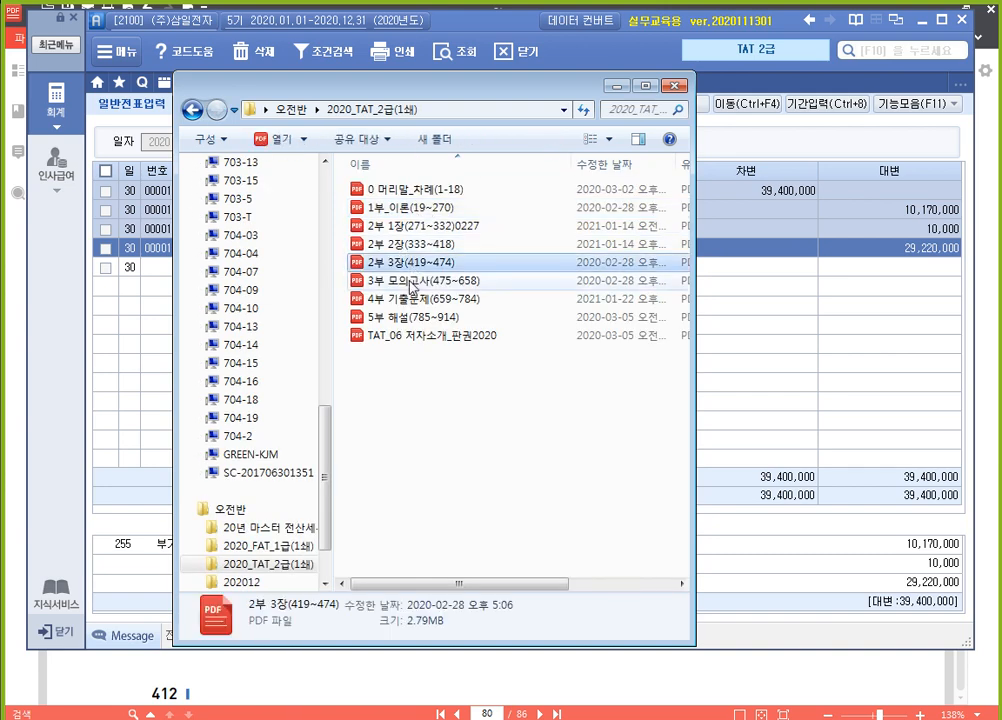